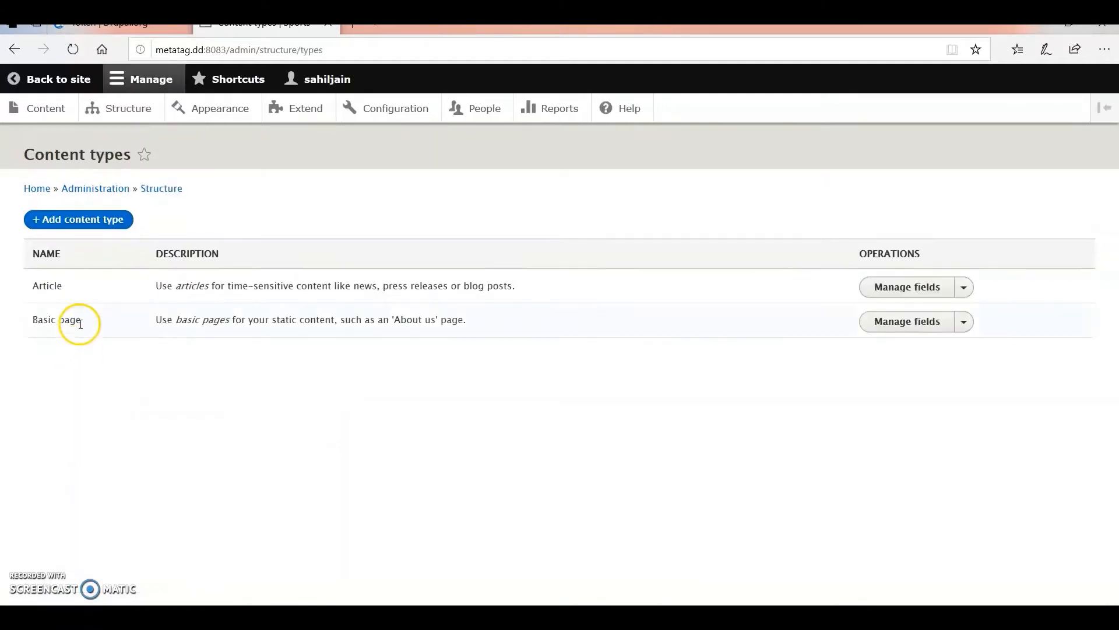
Start a new content type named Sport with the description "info of the sport".
click(83, 229)
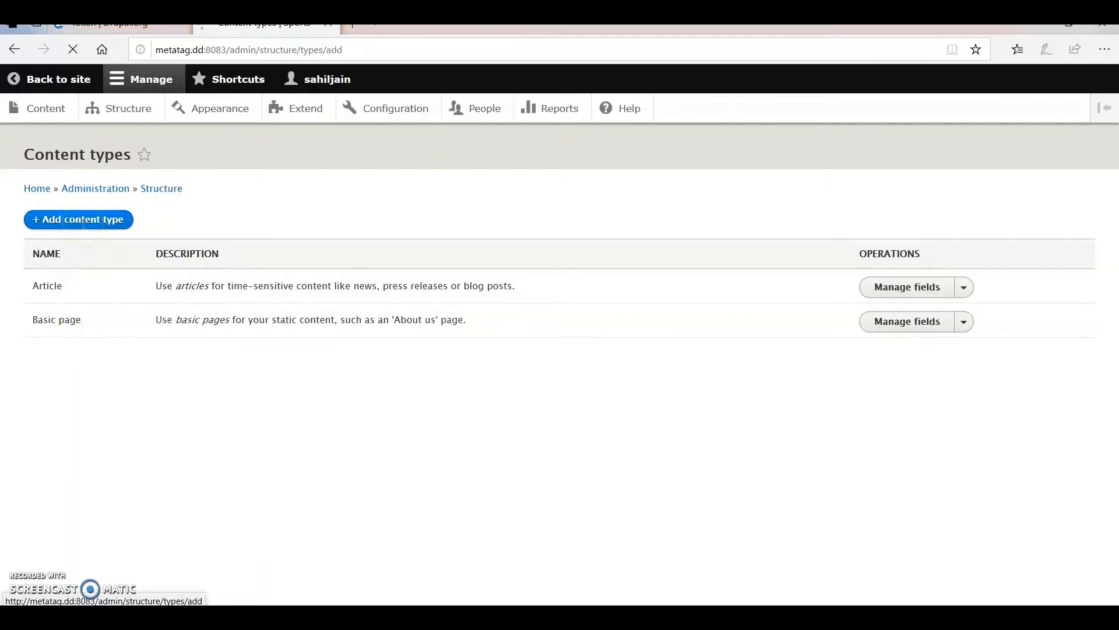
click(76, 247)
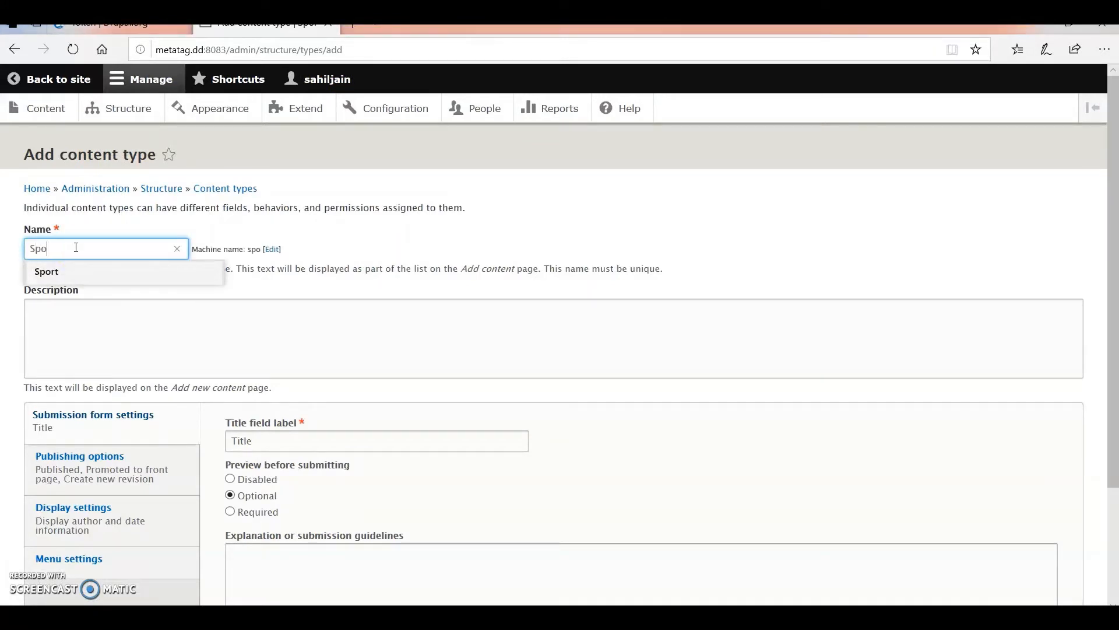
text(Sports)
click(72, 303)
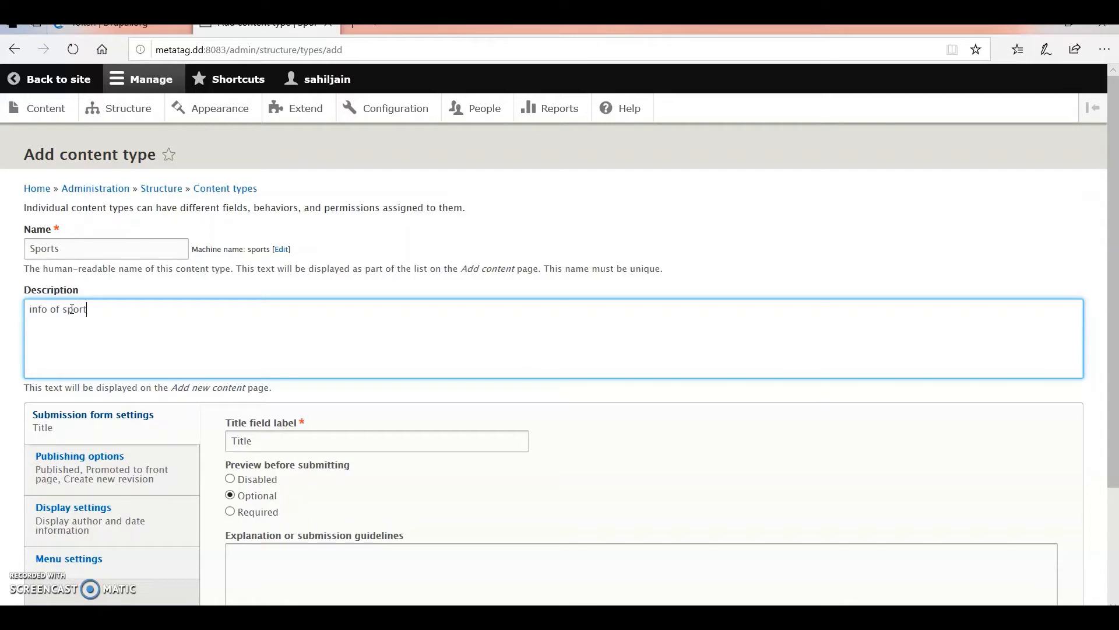
click(69, 248)
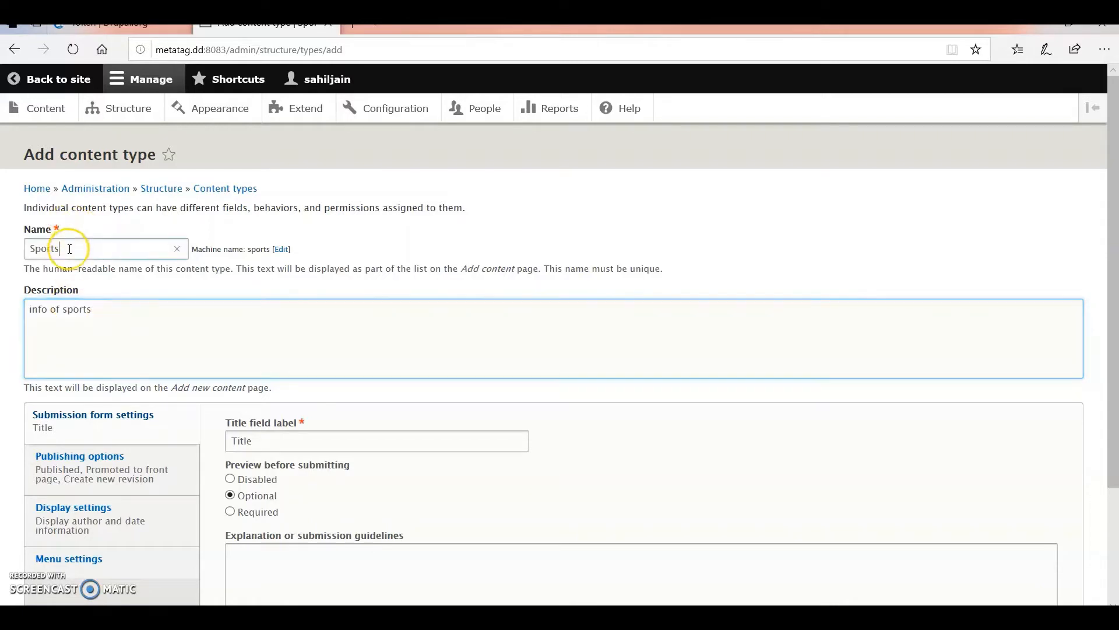
key(BackSpace)
click(111, 318)
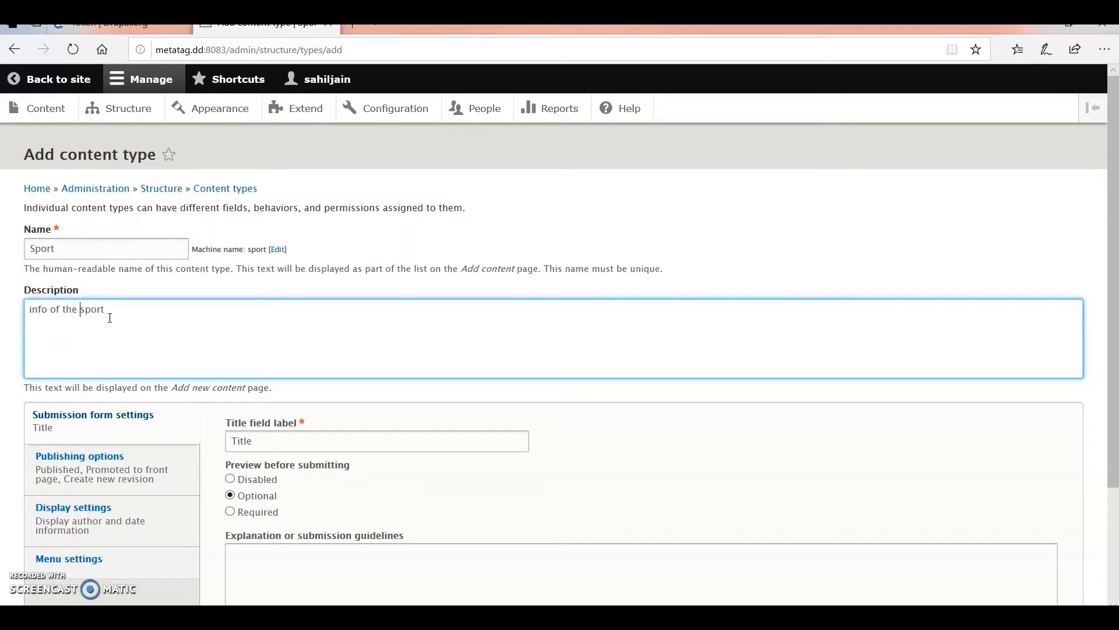
Make the Main navigation menu unavailable for the Sport content type and save it, keeping the default publishing and display options.
scroll(318, 425, down, 3)
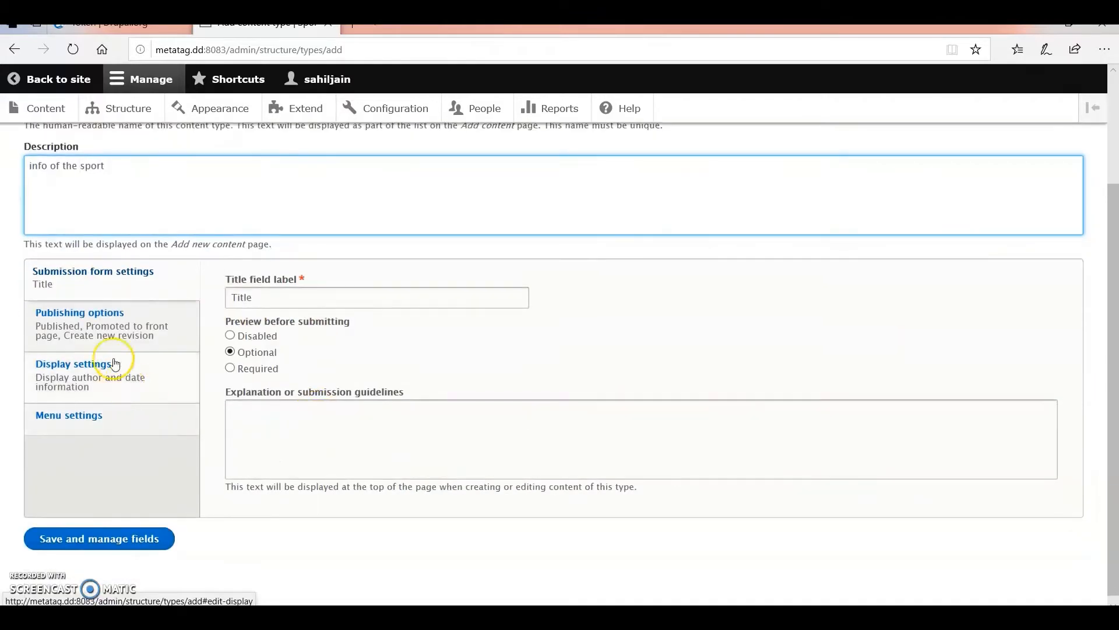
click(70, 345)
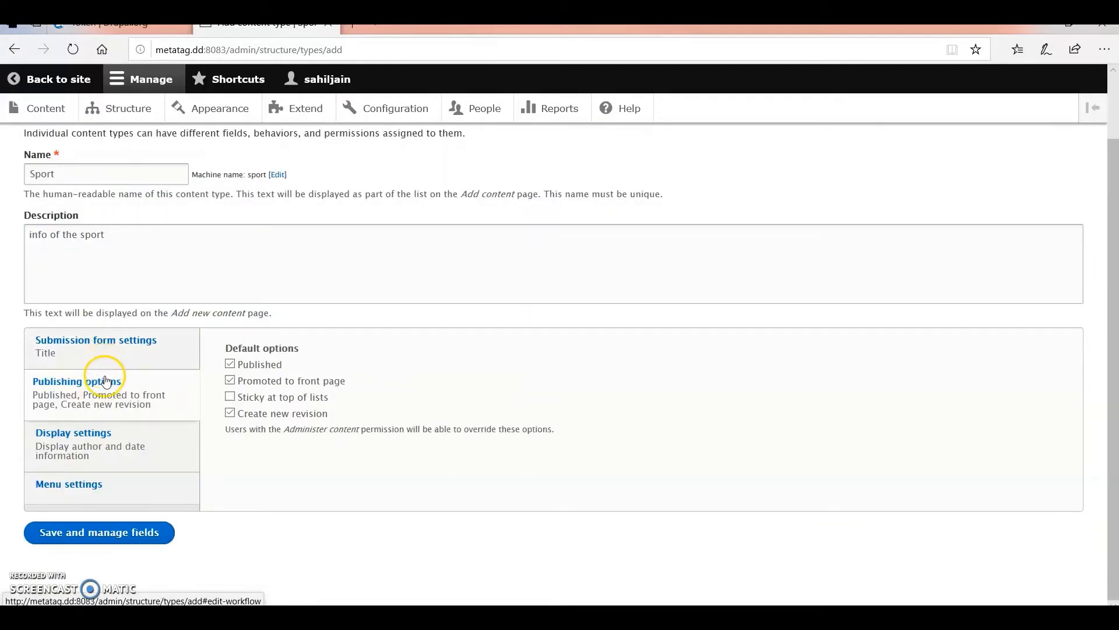
click(116, 446)
click(121, 481)
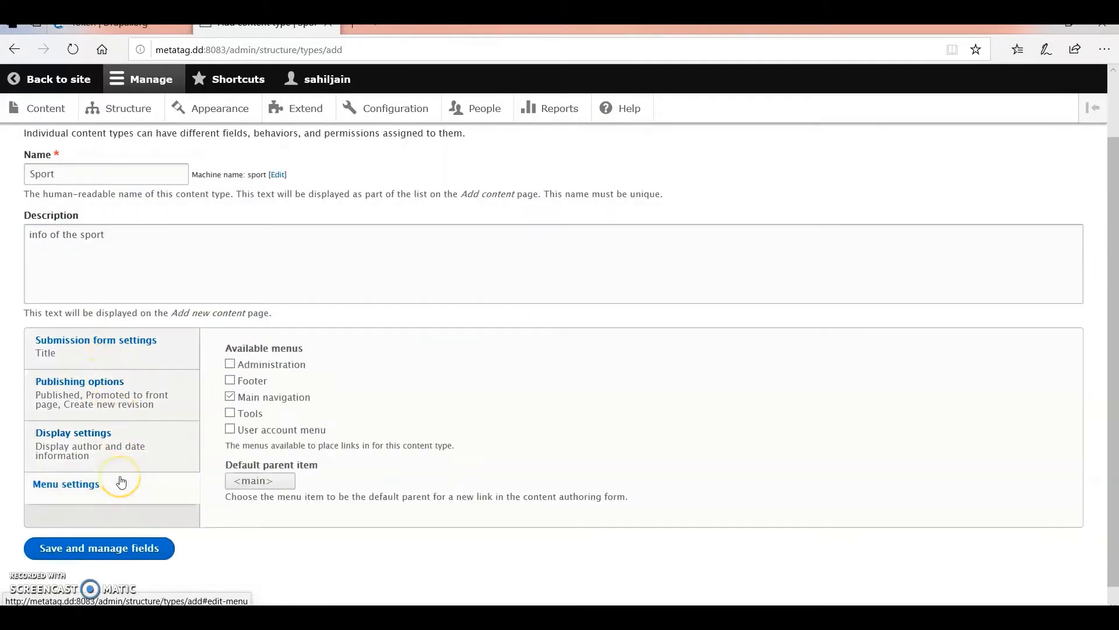
click(229, 398)
click(102, 447)
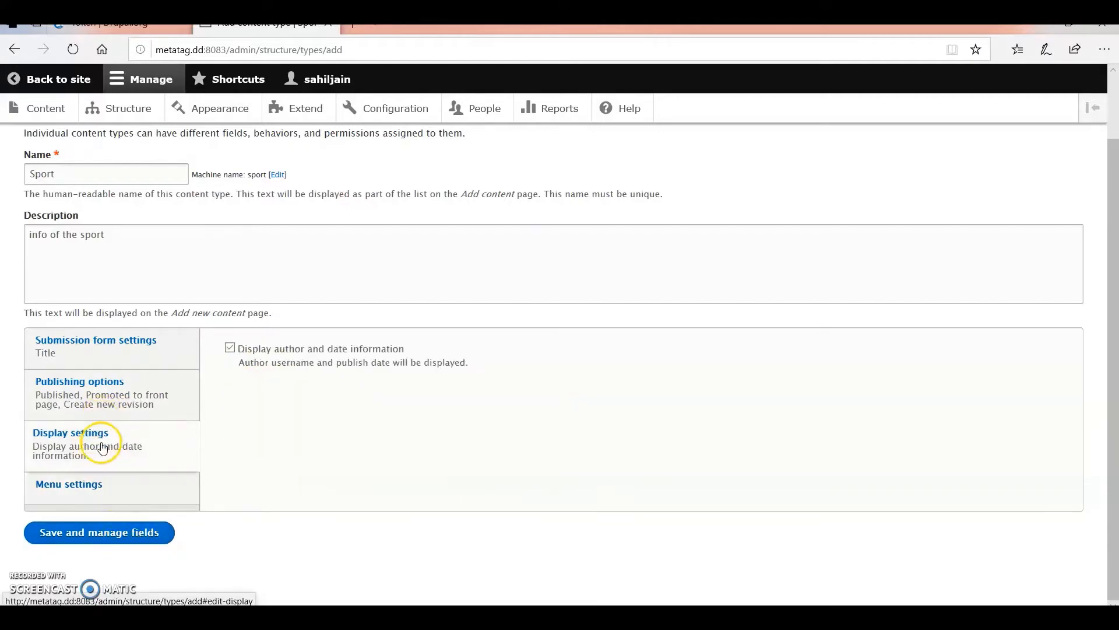
click(106, 489)
click(89, 533)
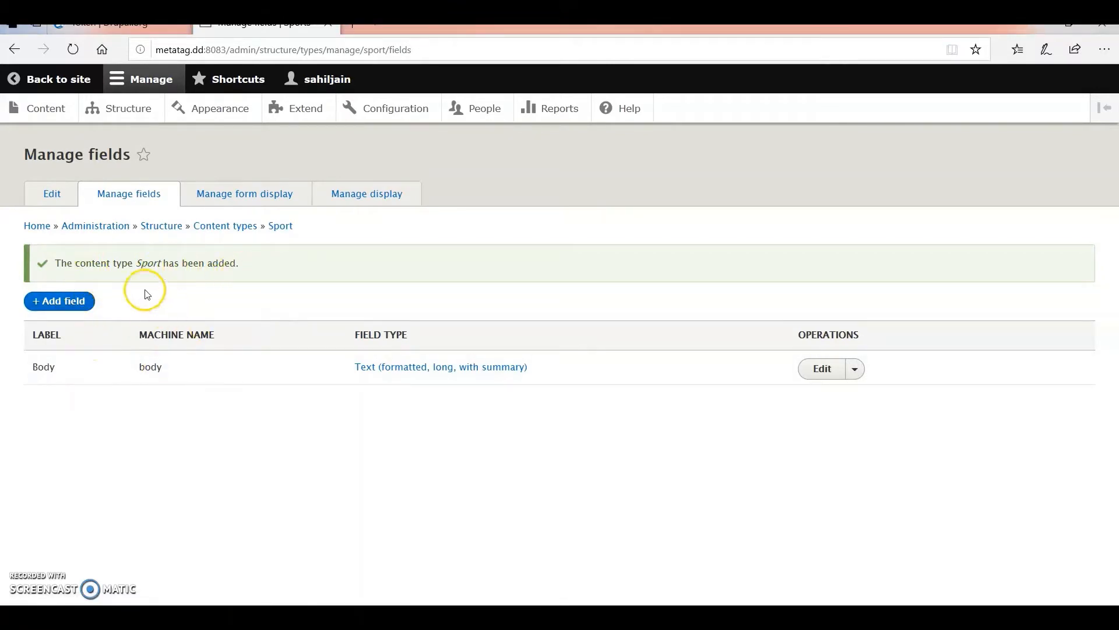
Add a new Image field labelled imagesport to the Sport content type.
click(73, 312)
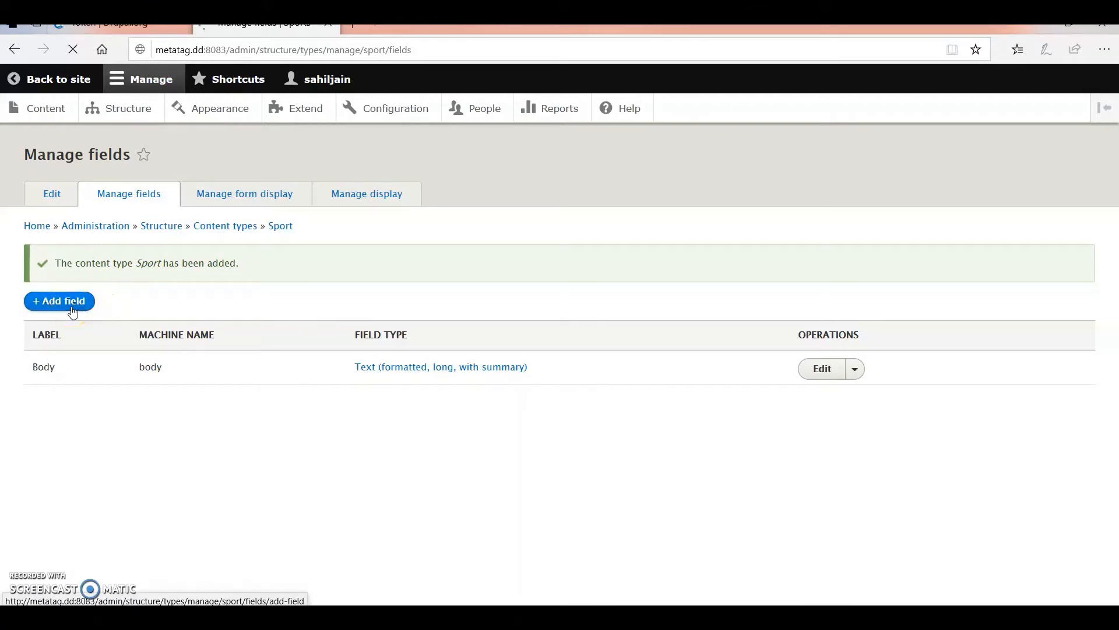
click(100, 232)
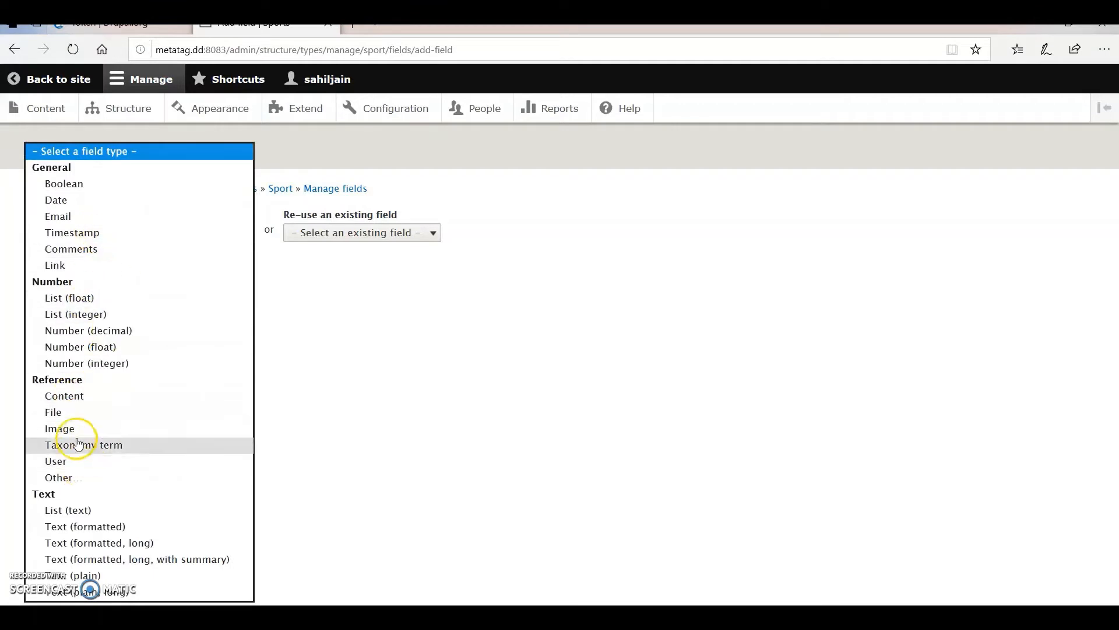
click(76, 429)
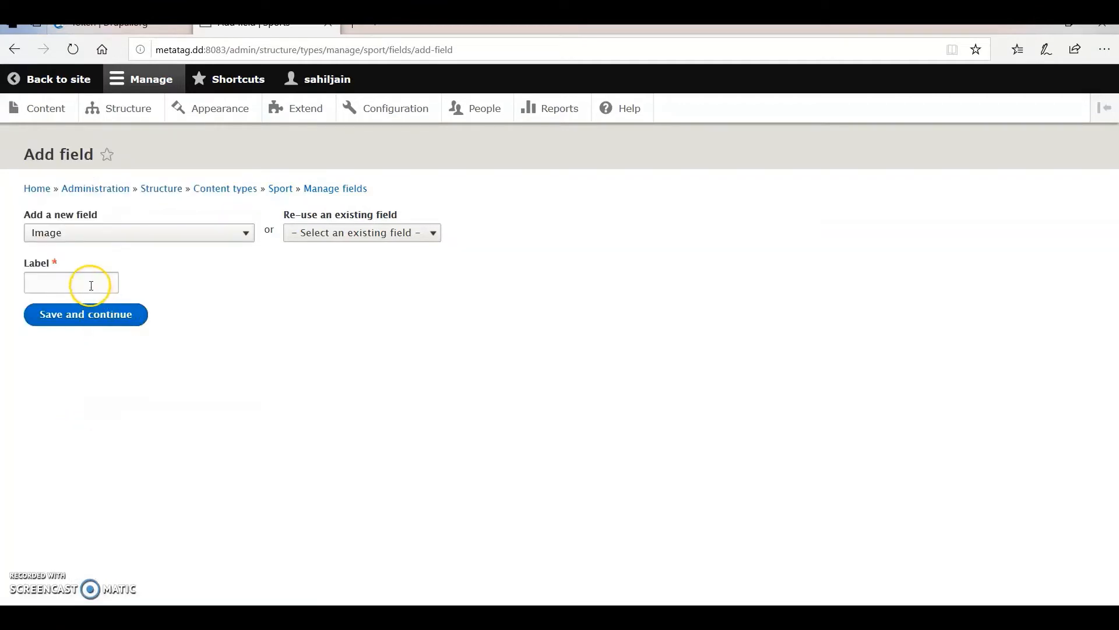
click(91, 285)
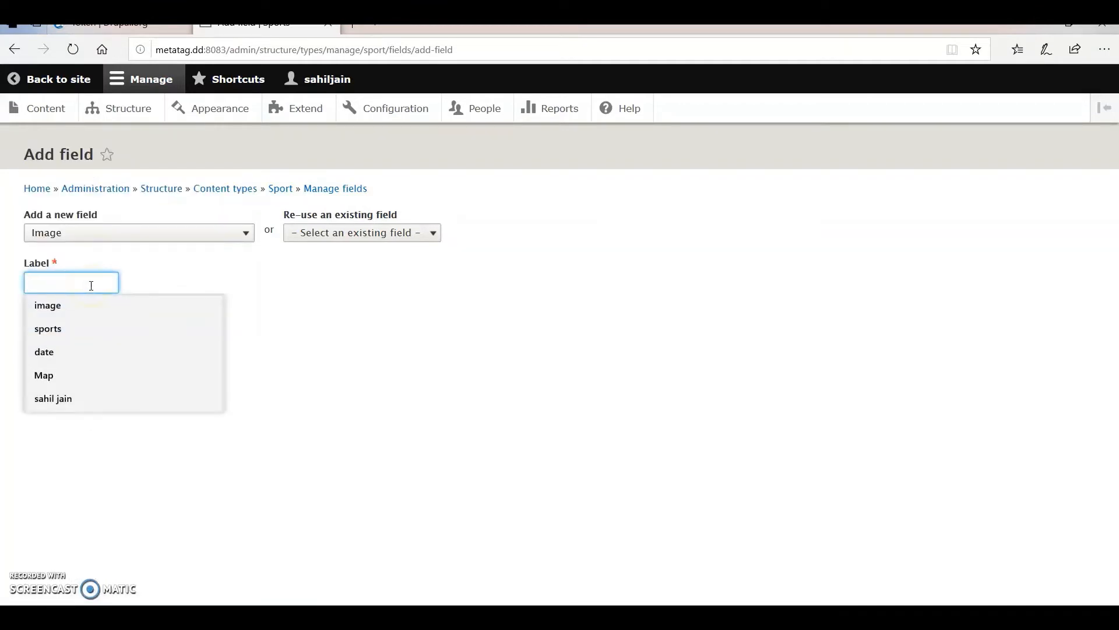
text(ima)
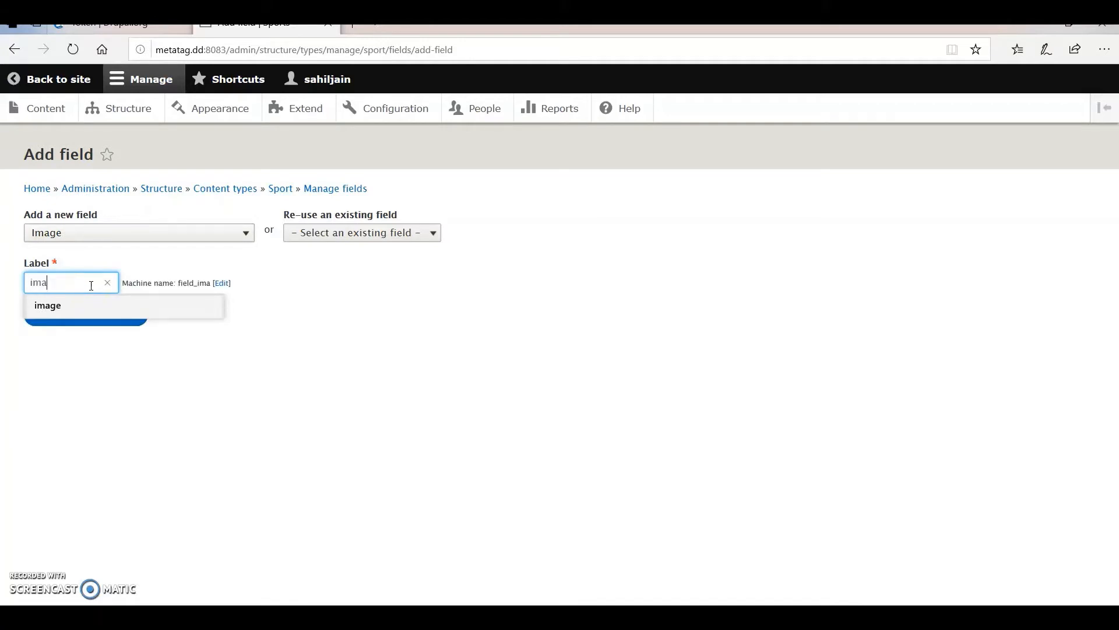
text(gesport)
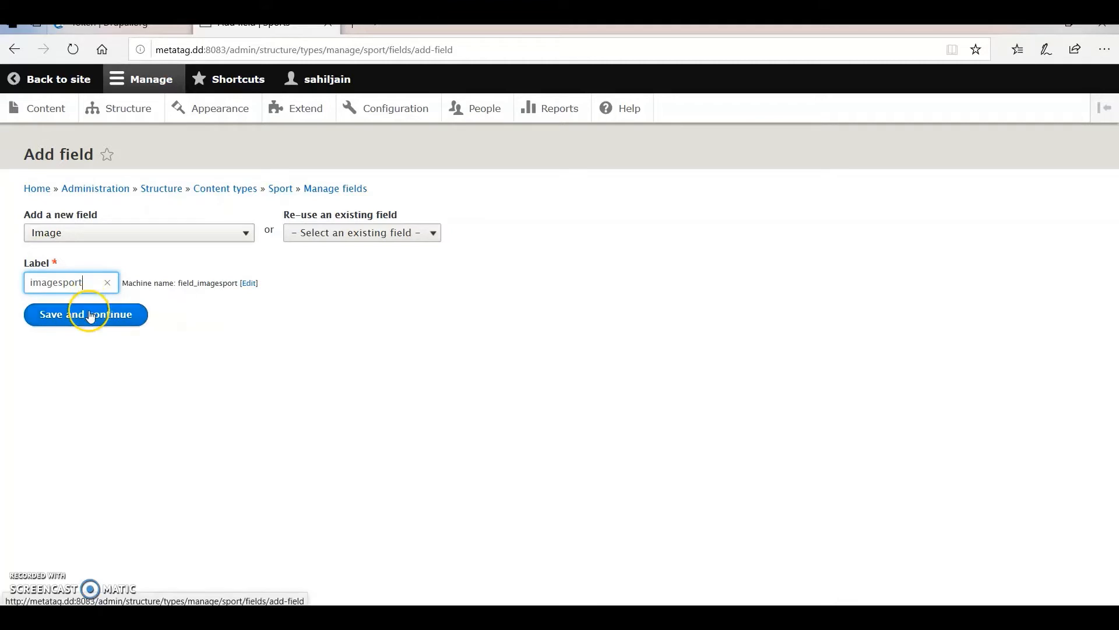
click(89, 314)
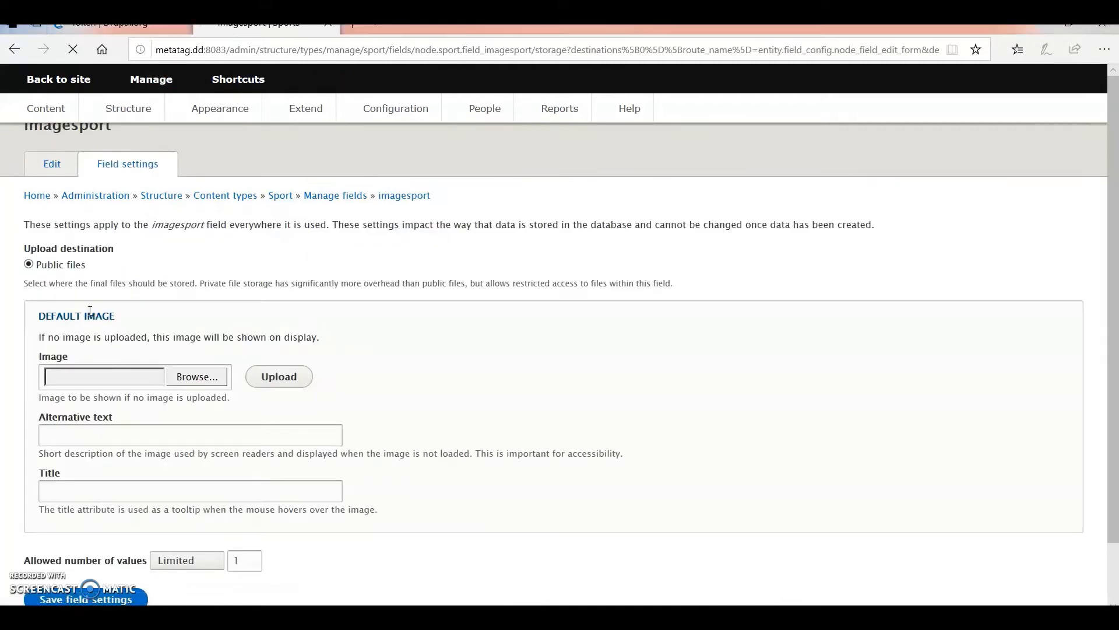
Save the imagesport field's storage settings and its Sport-specific settings with all defaults kept.
scroll(206, 425, down, 2)
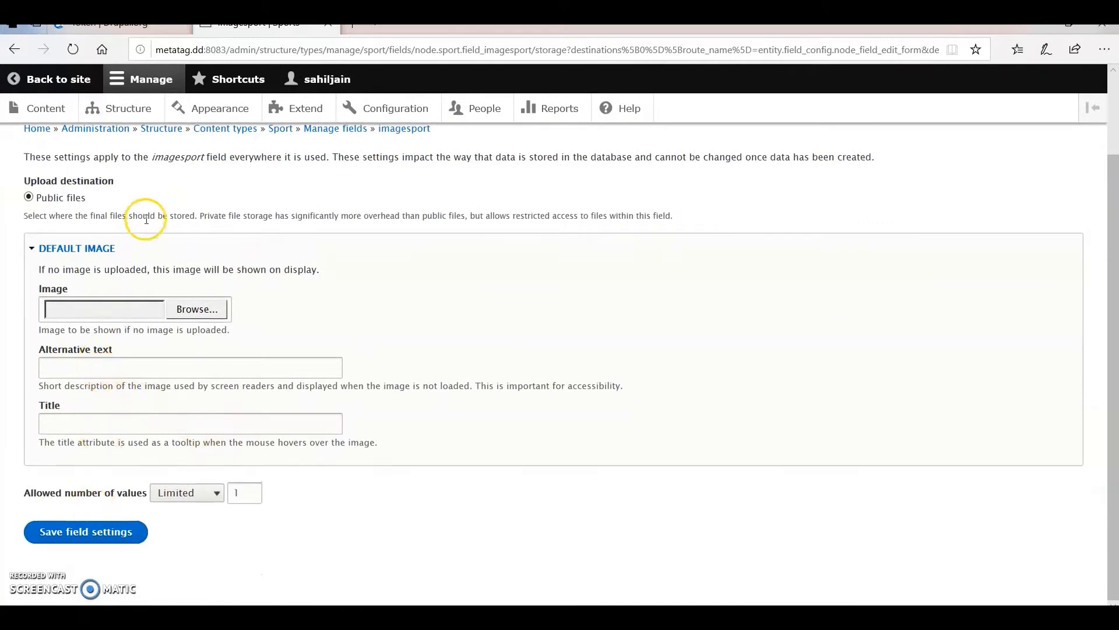
click(97, 531)
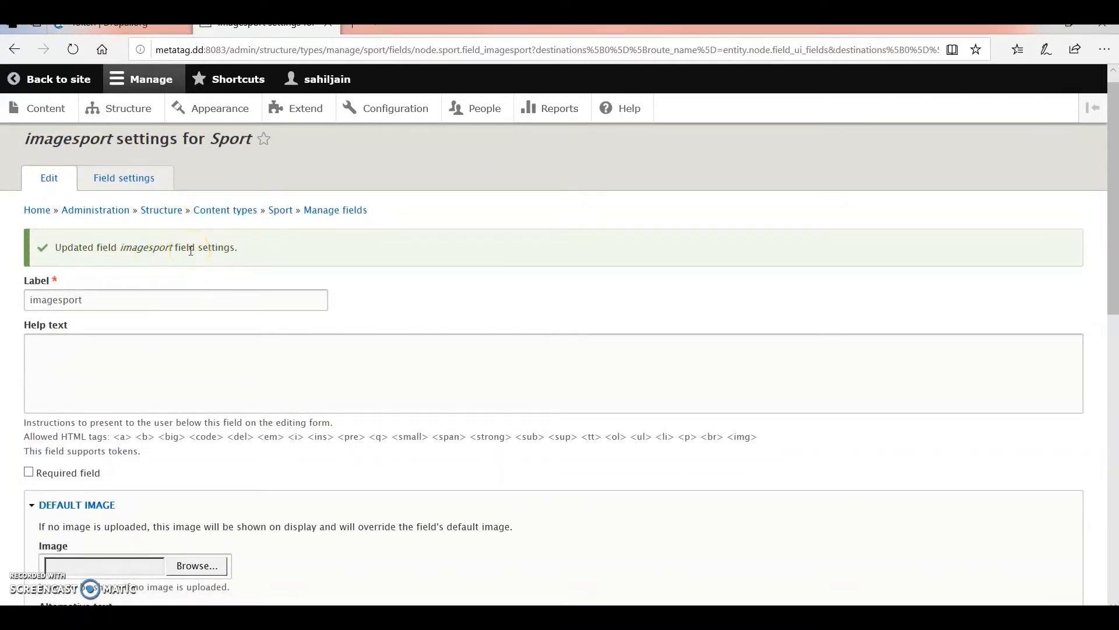
scroll(187, 250, down, 1)
scroll(63, 296, down, 4)
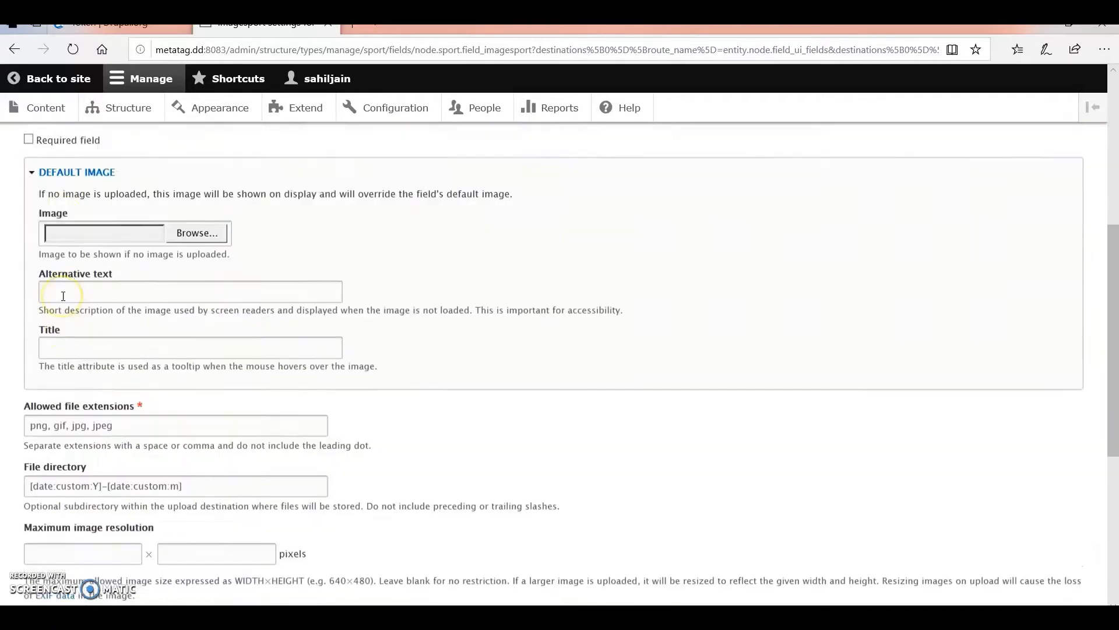
scroll(63, 295, down, 5)
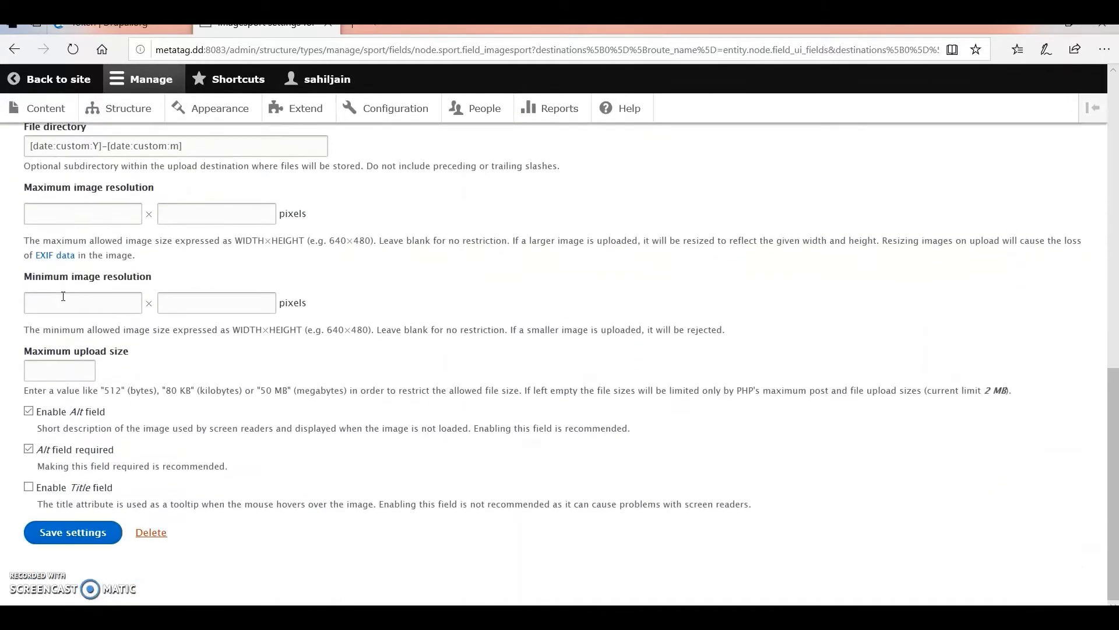
scroll(38, 487, up, 7)
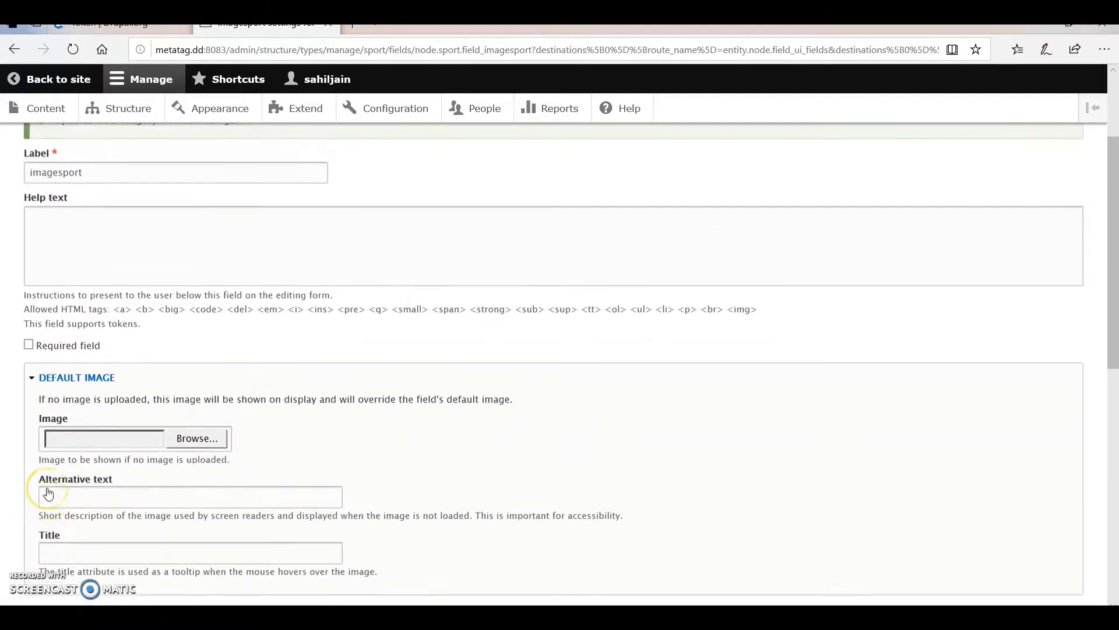
scroll(48, 493, up, 2)
scroll(48, 494, down, 10)
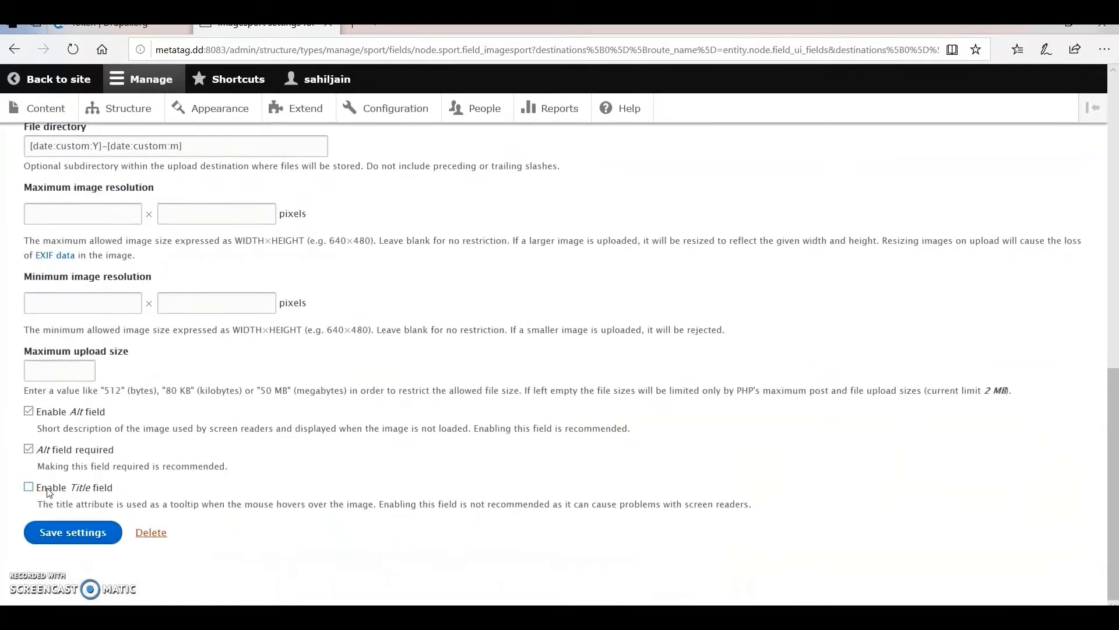
click(55, 533)
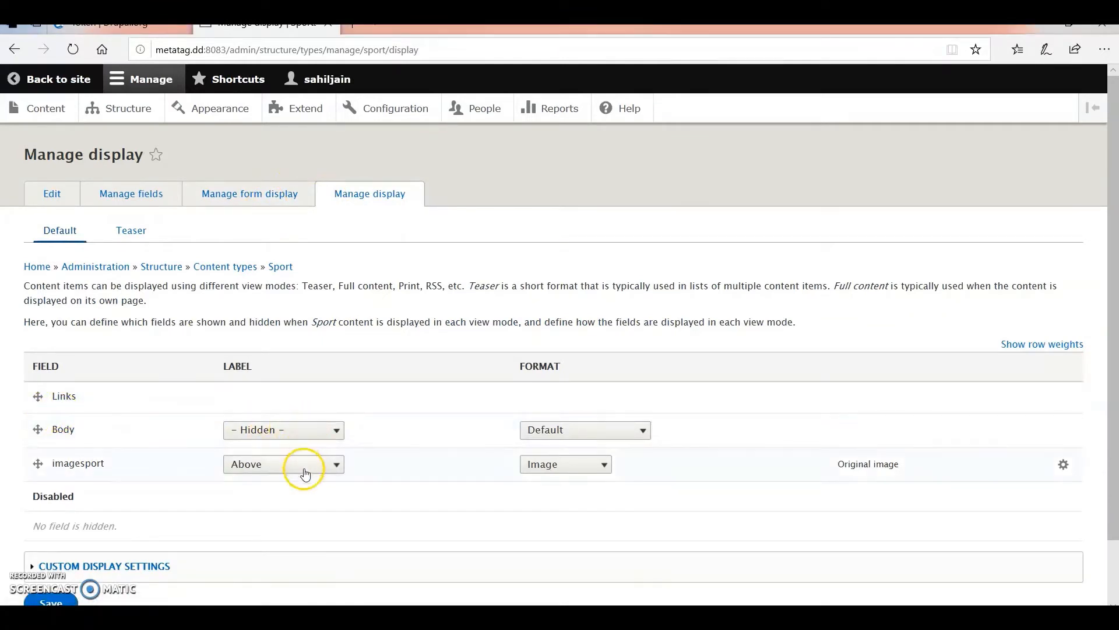
Place imagesport above Body in Sport's default display, set its label to Hidden, and save the layout.
drag(37, 463, 35, 448)
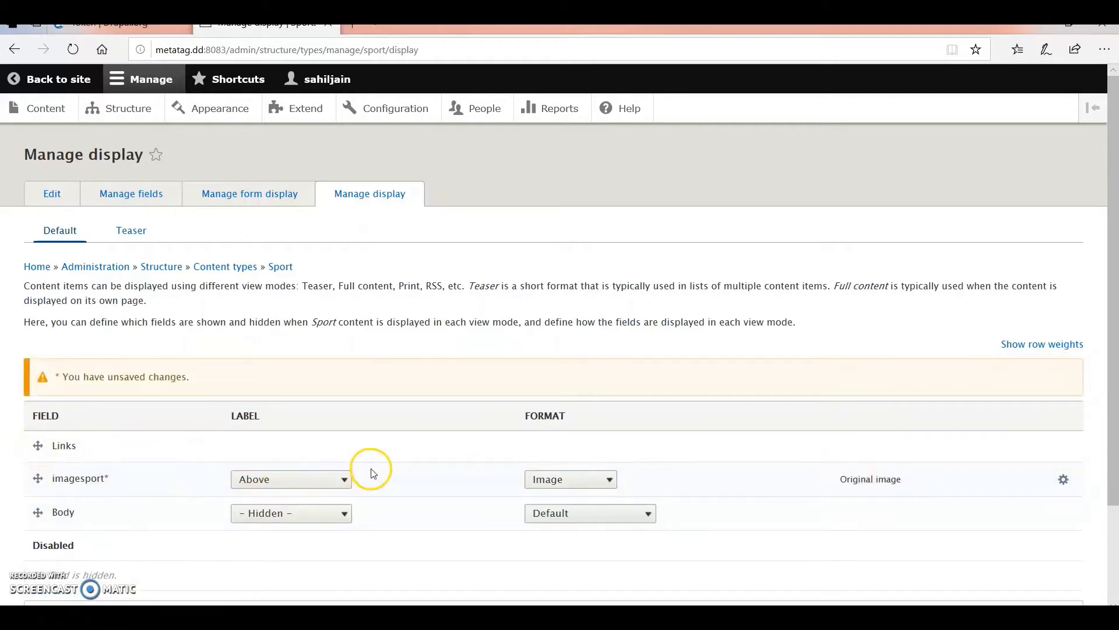
click(350, 488)
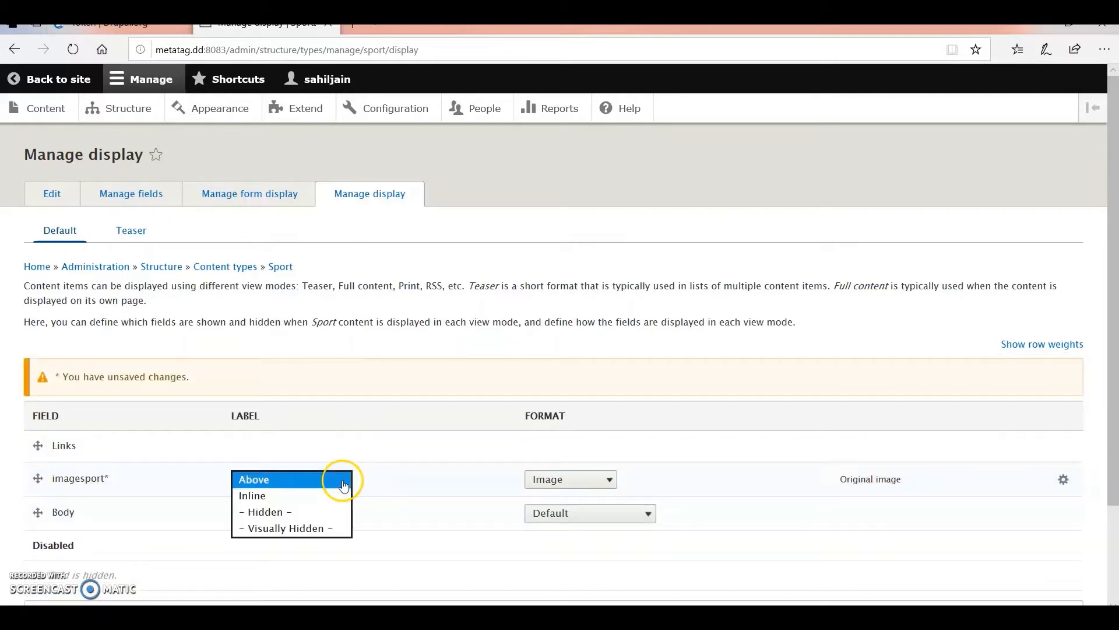
click(307, 512)
scroll(307, 517, down, 2)
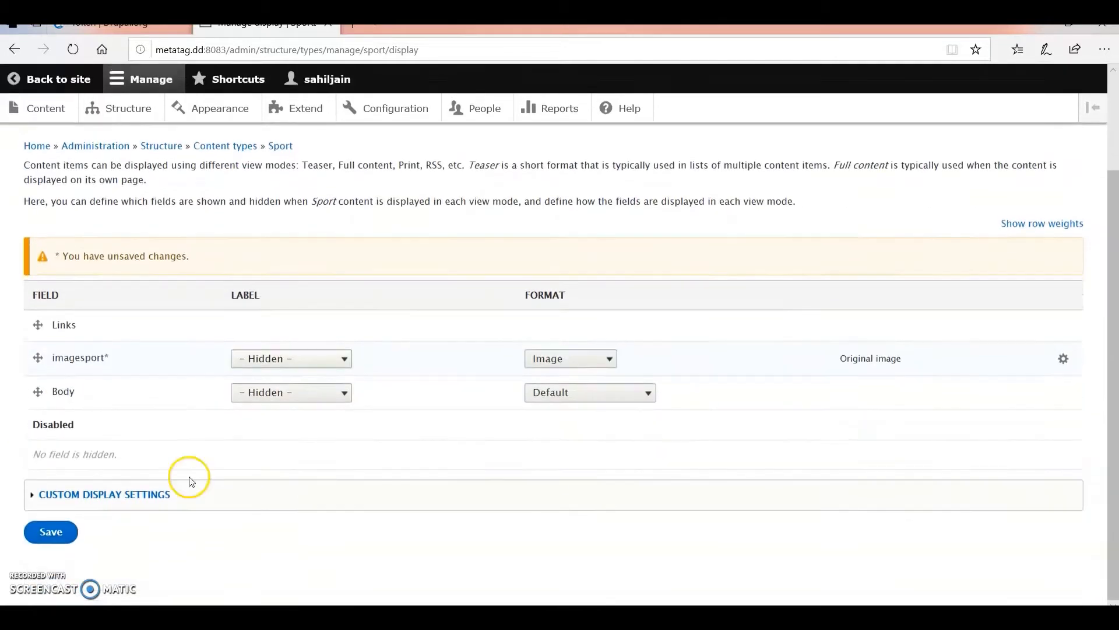
click(51, 532)
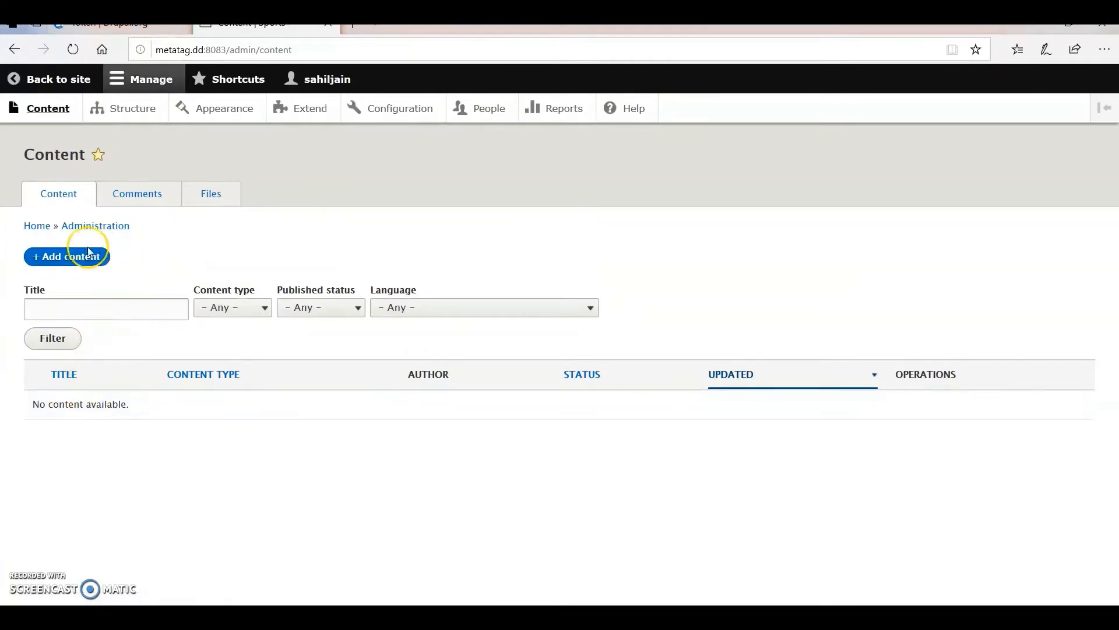
Start a new Sport content item and title it Cricket.
click(88, 255)
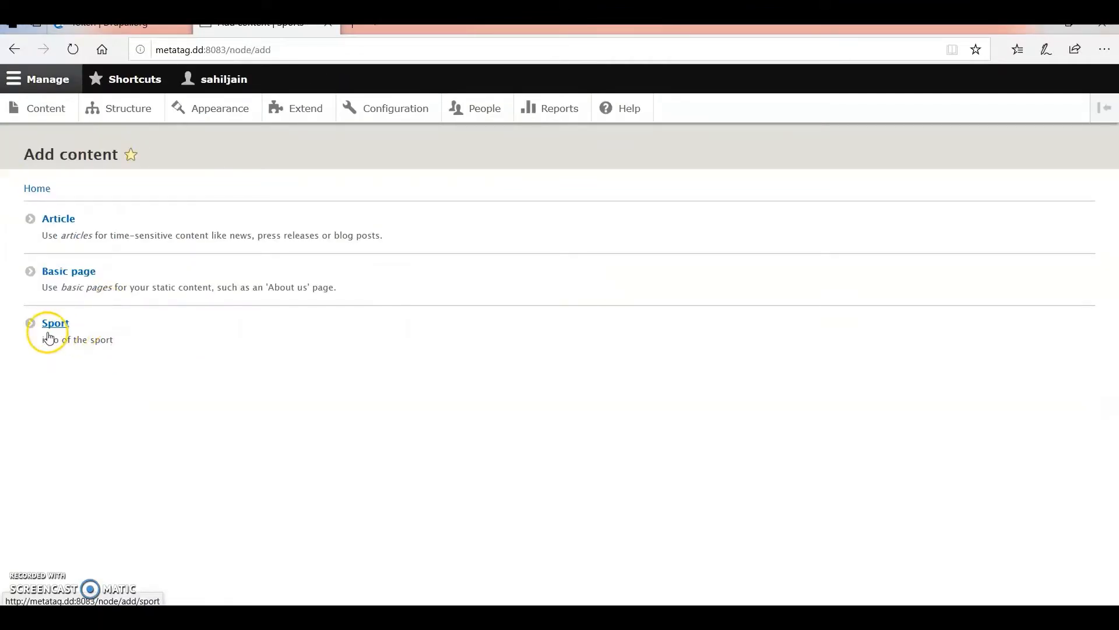
click(49, 335)
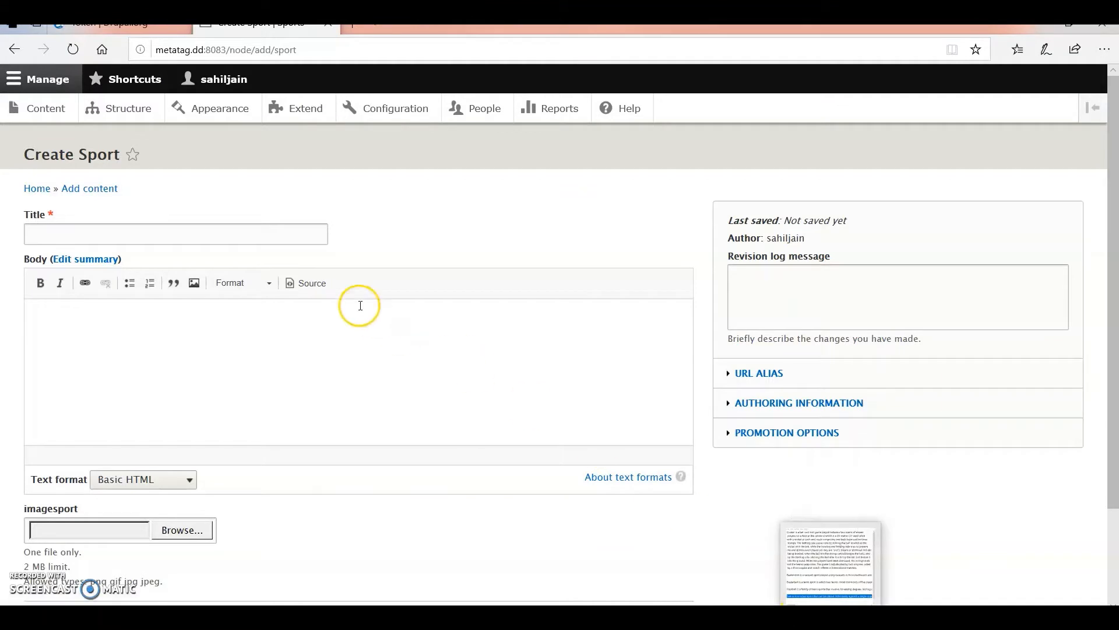
click(292, 236)
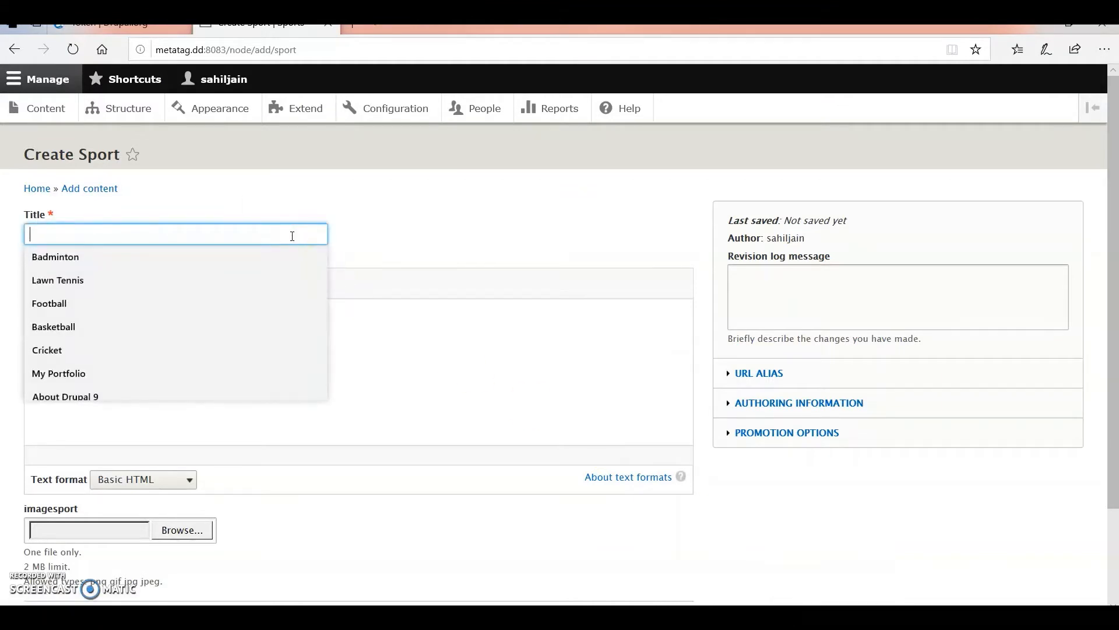
text(Cr)
key(Down)
key(Return)
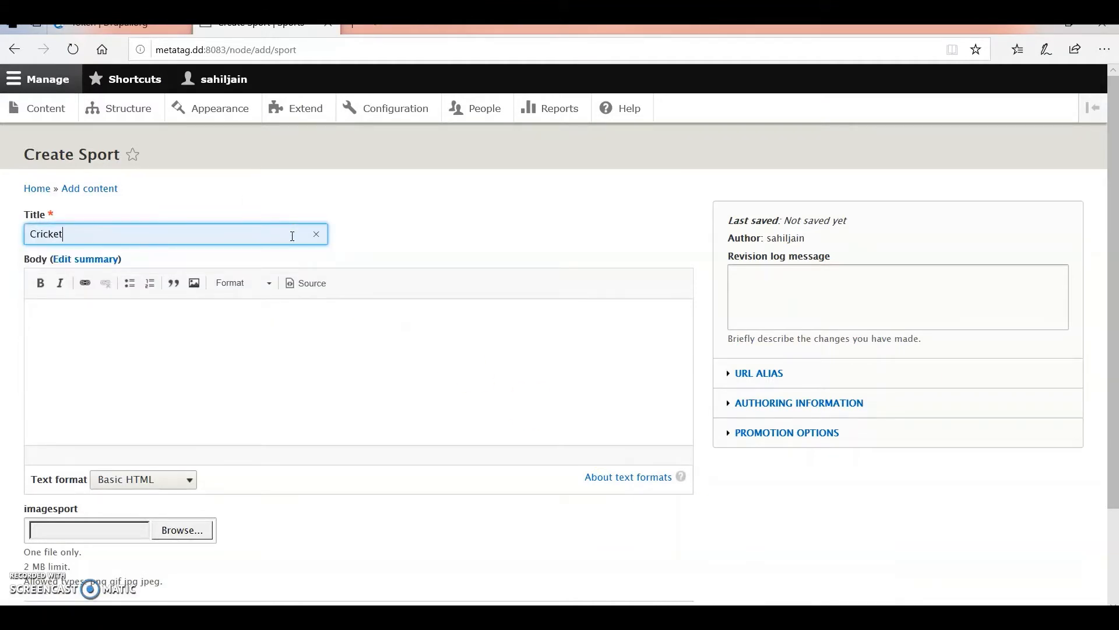
Copy the Cricket paragraph from the Notepad notes and paste it into the Body of the new Sport item.
click(209, 327)
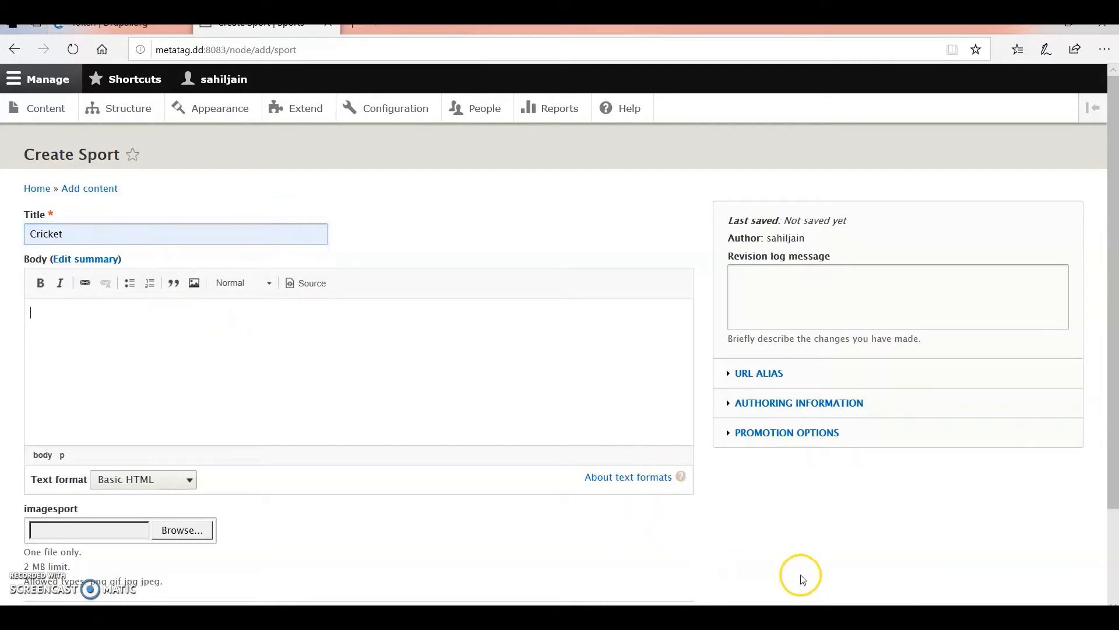
key(alt+Tab)
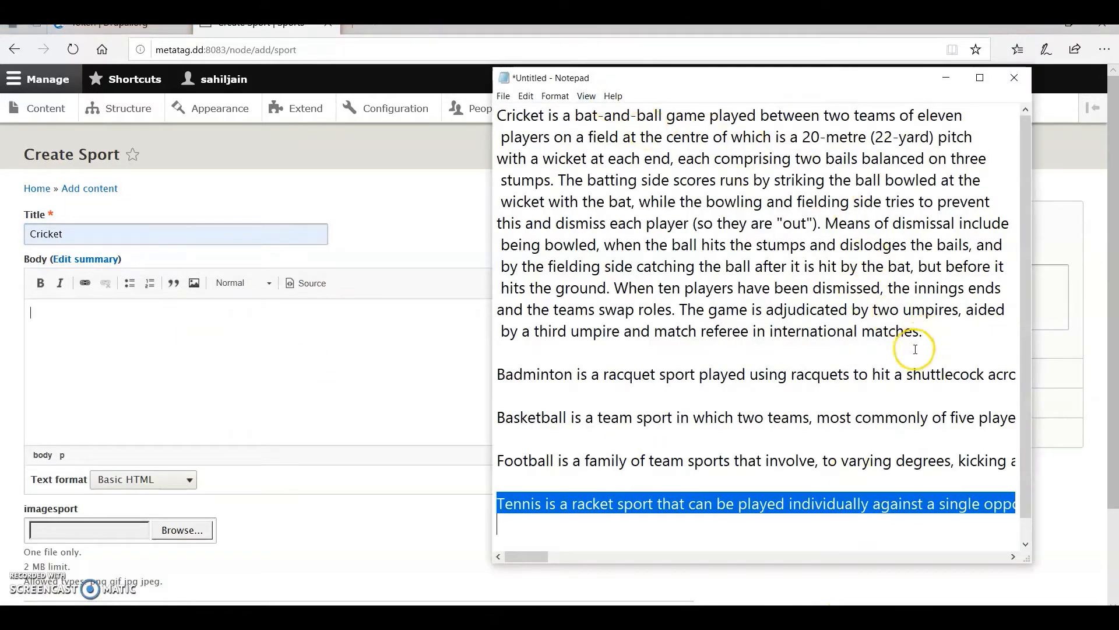
drag(932, 331, 494, 108)
key(ctrl+c)
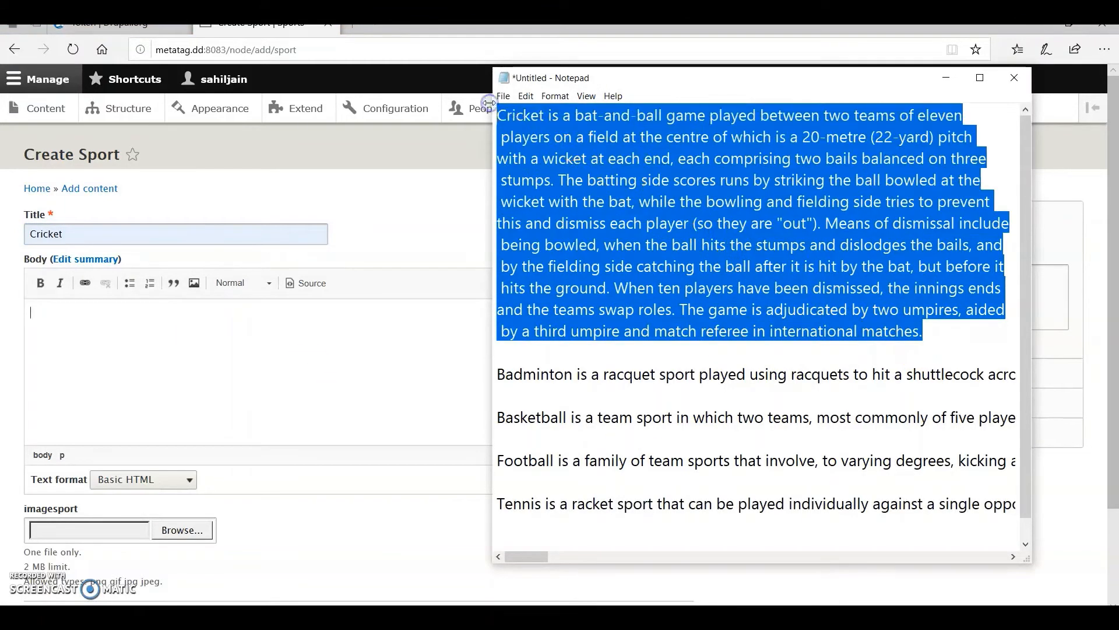
click(93, 297)
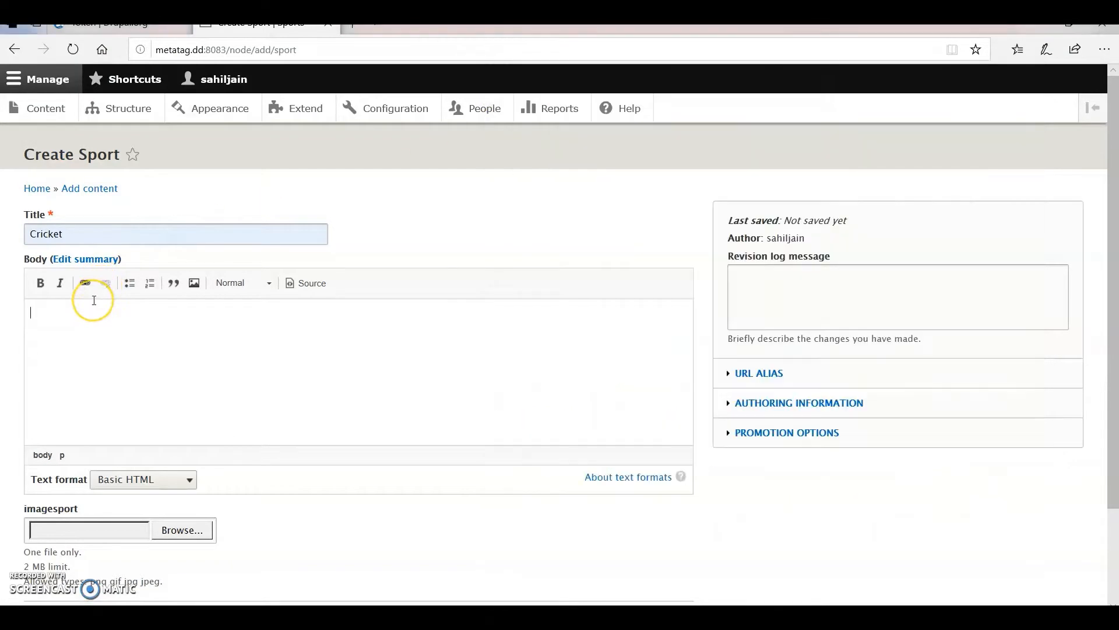
key(ctrl+v)
Upload the image download (1) from the Desktop folder gci > multillingual to the imagesport field.
scroll(76, 554, down, 2)
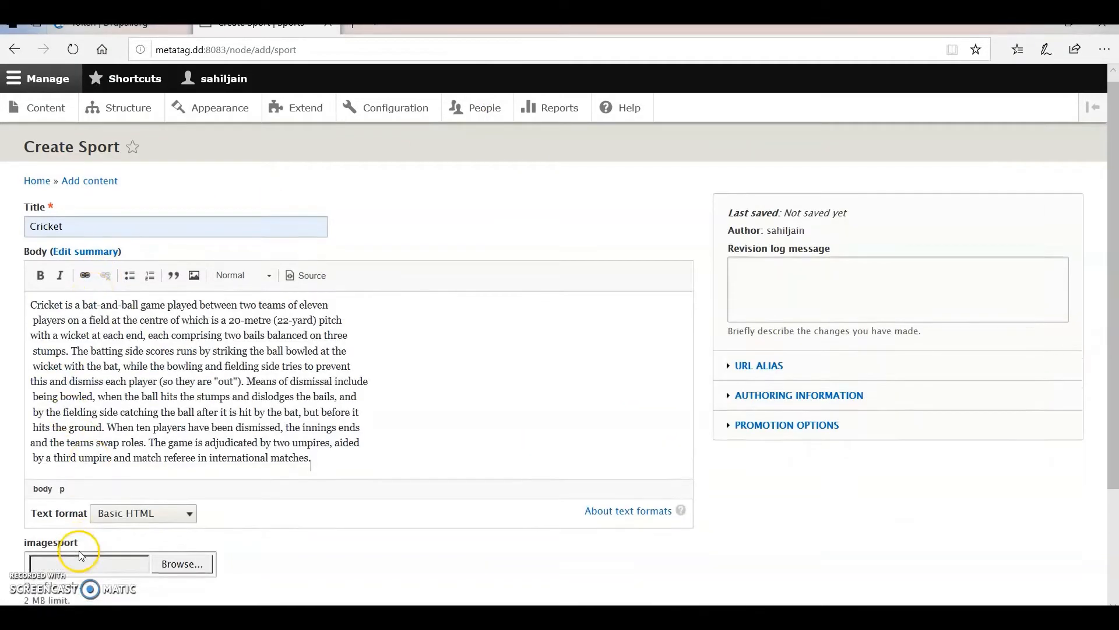
click(185, 457)
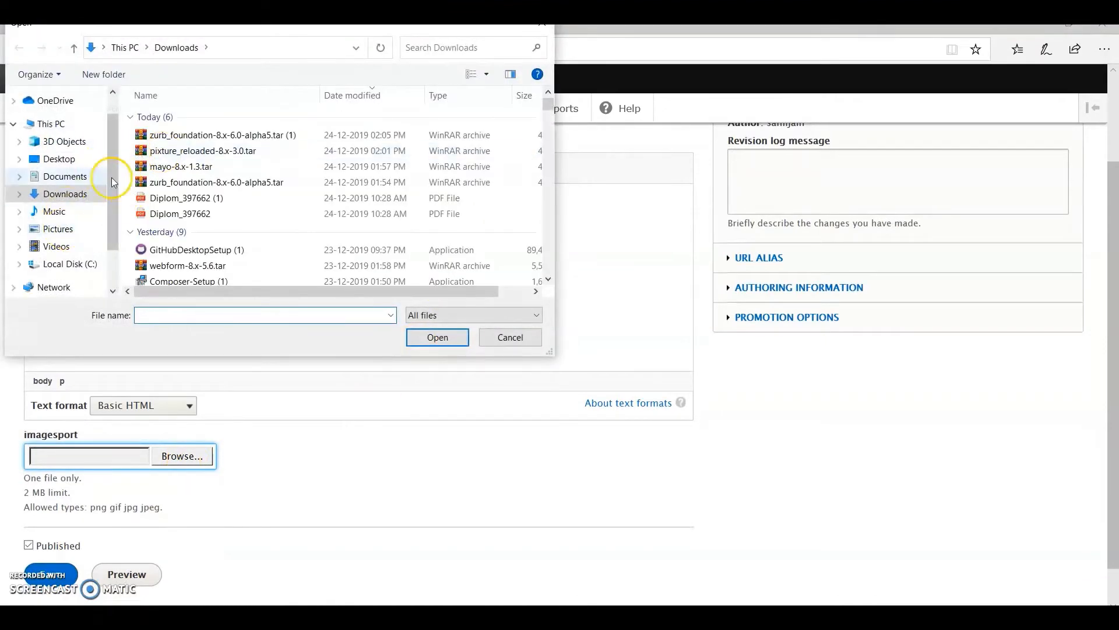
click(52, 162)
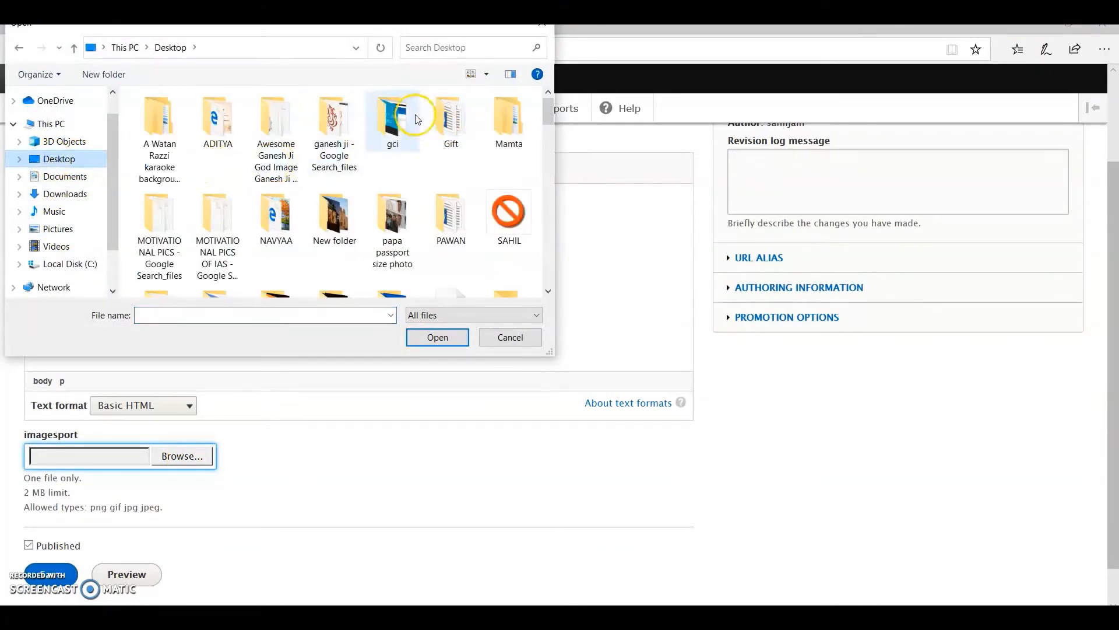
double_click(391, 117)
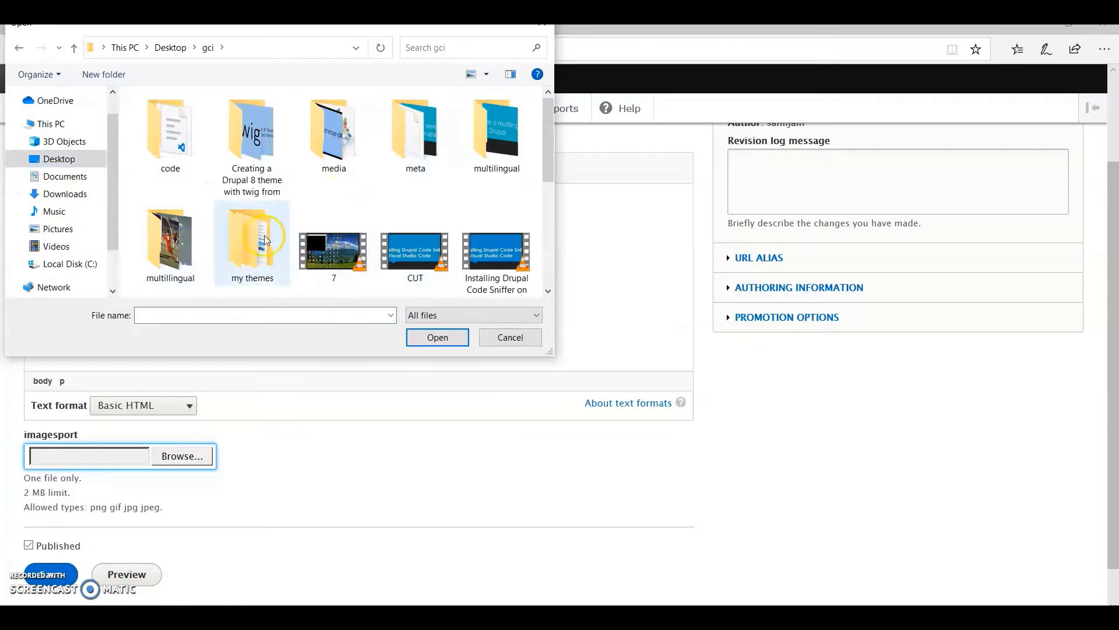
double_click(197, 245)
scroll(271, 251, down, 3)
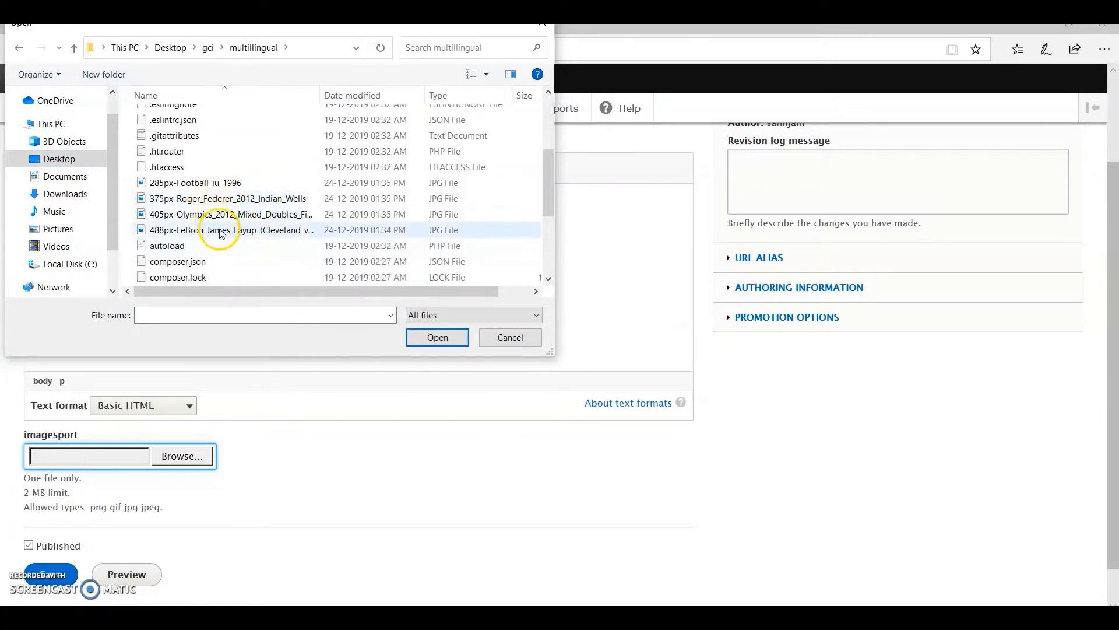
scroll(224, 197, down, 3)
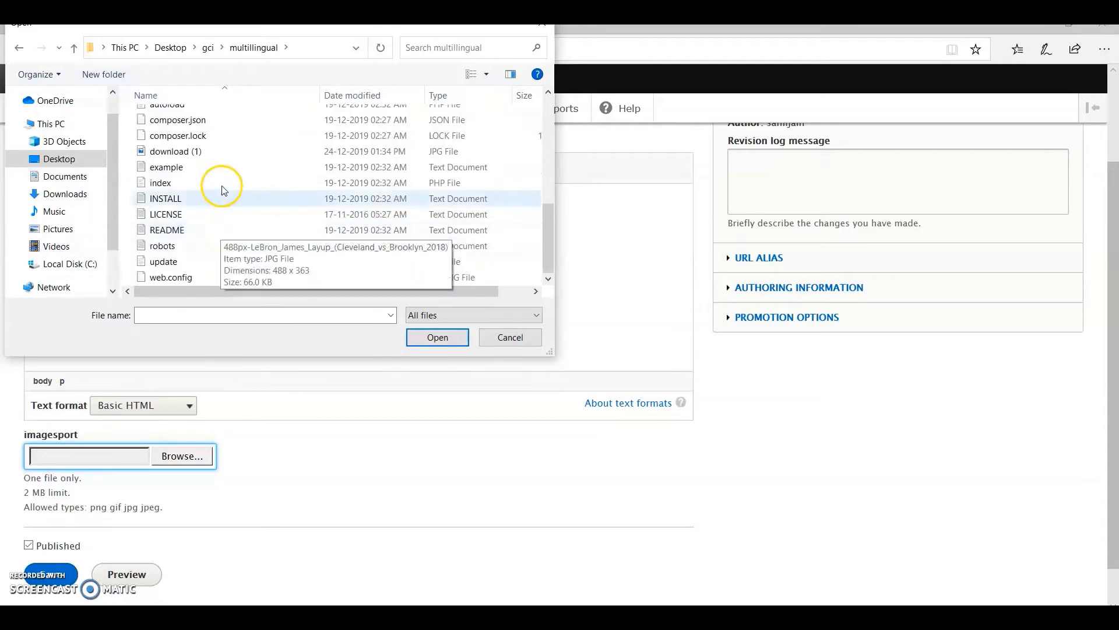
click(212, 153)
click(439, 337)
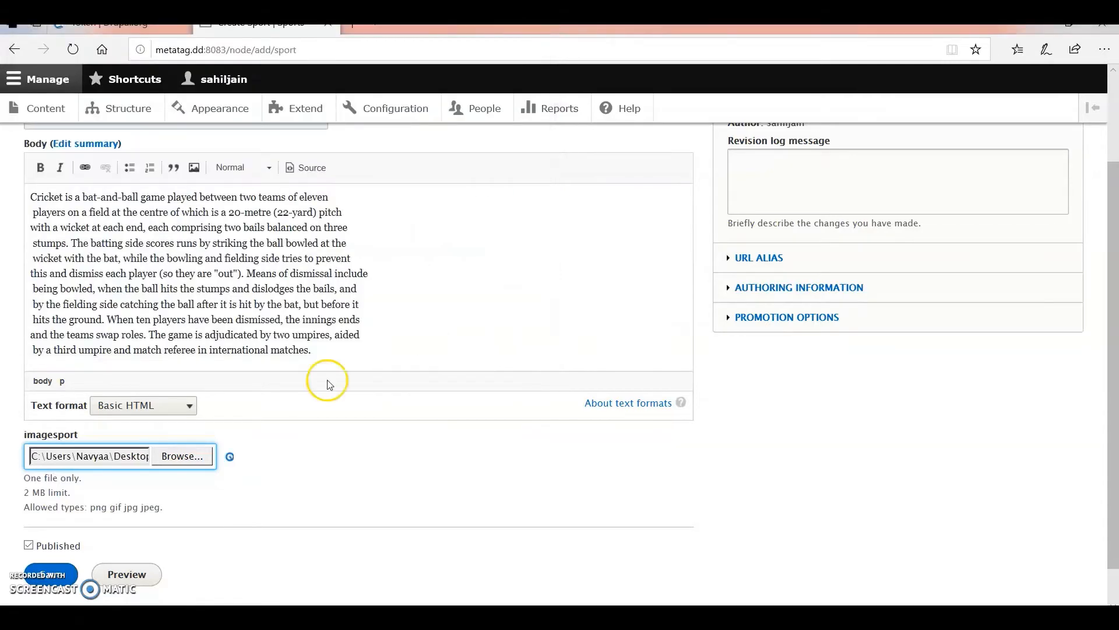
Set the image's alternative text to "cricket" and save the Cricket item.
scroll(187, 437, down, 1)
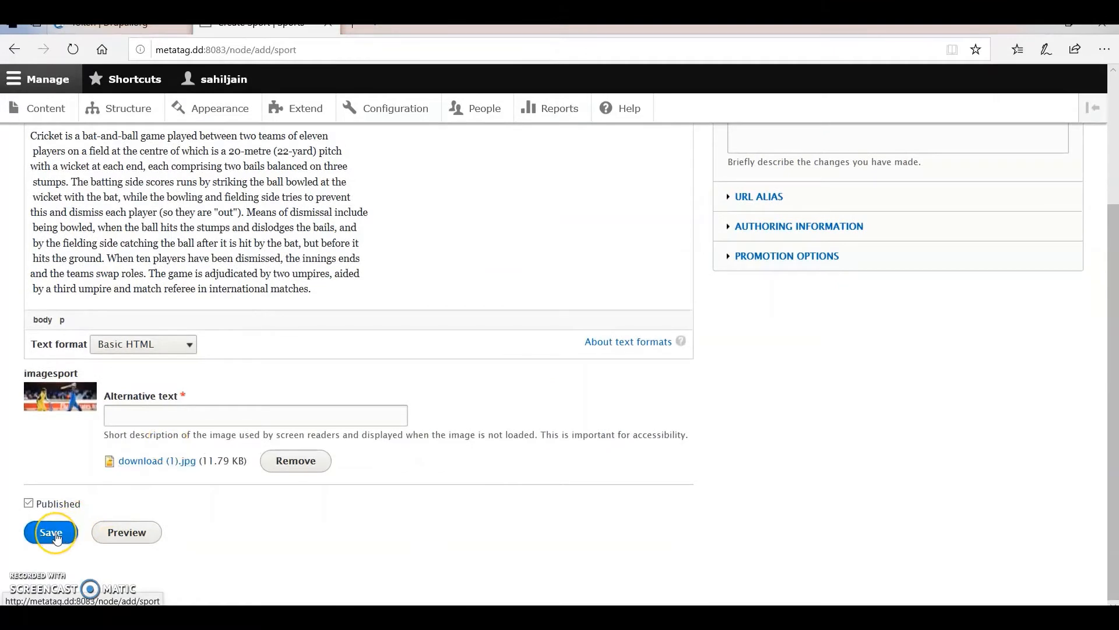
click(58, 535)
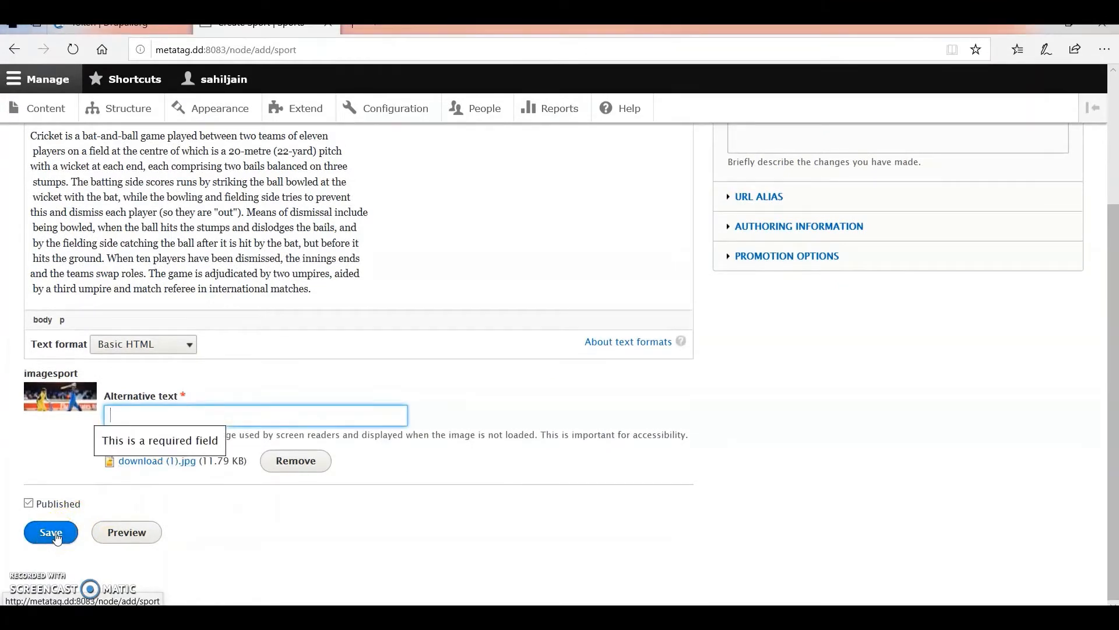
click(174, 394)
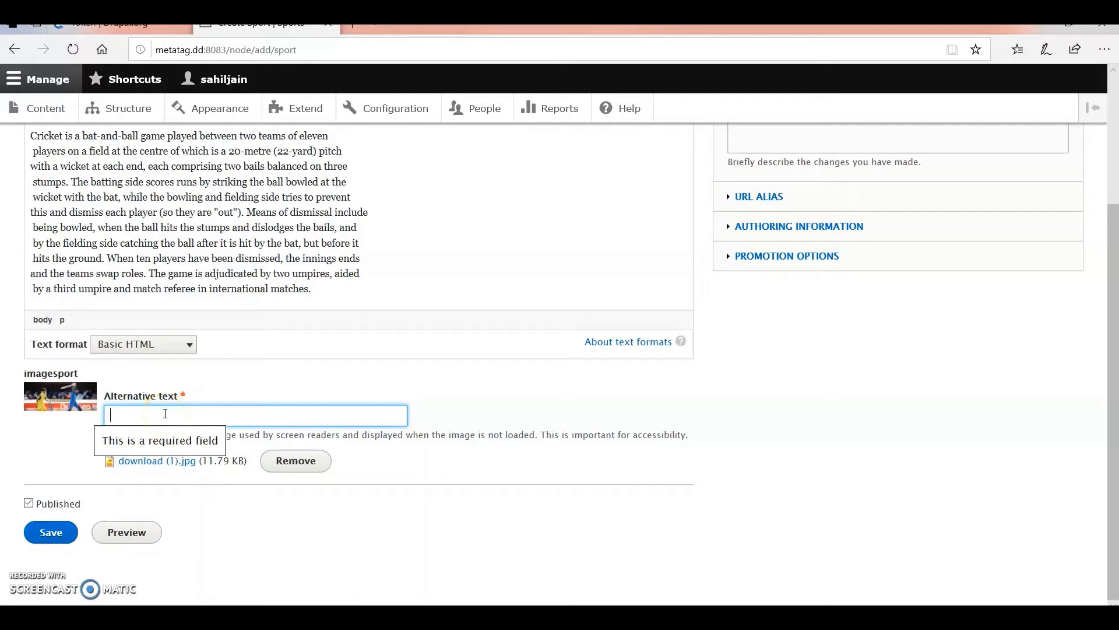
text(cre)
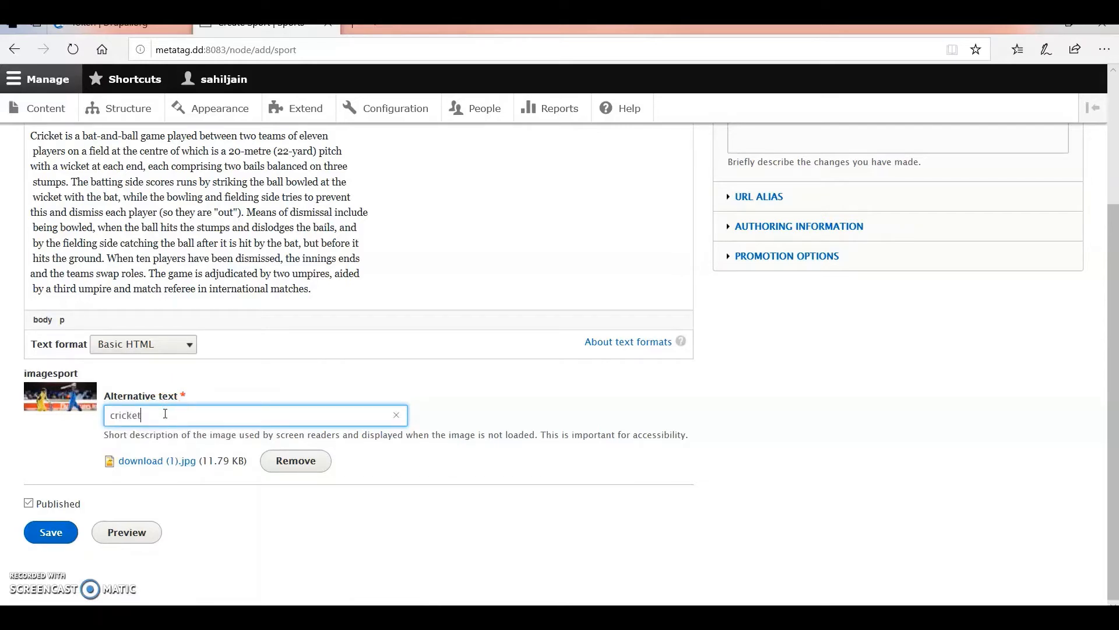
click(52, 536)
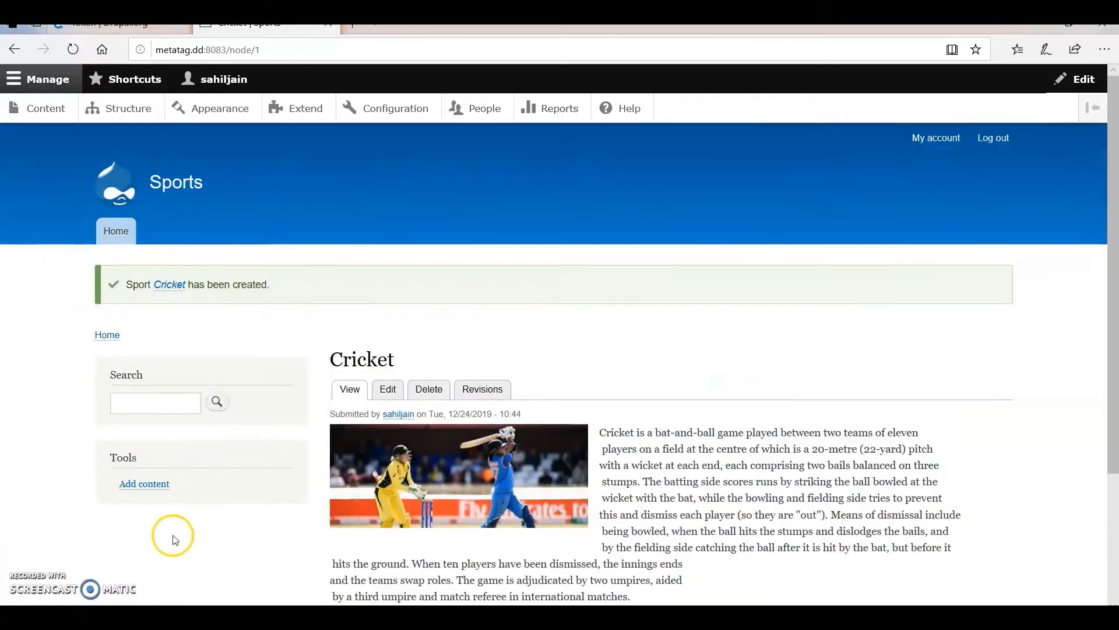
Start another Sport content item and title it Badminton.
click(25, 116)
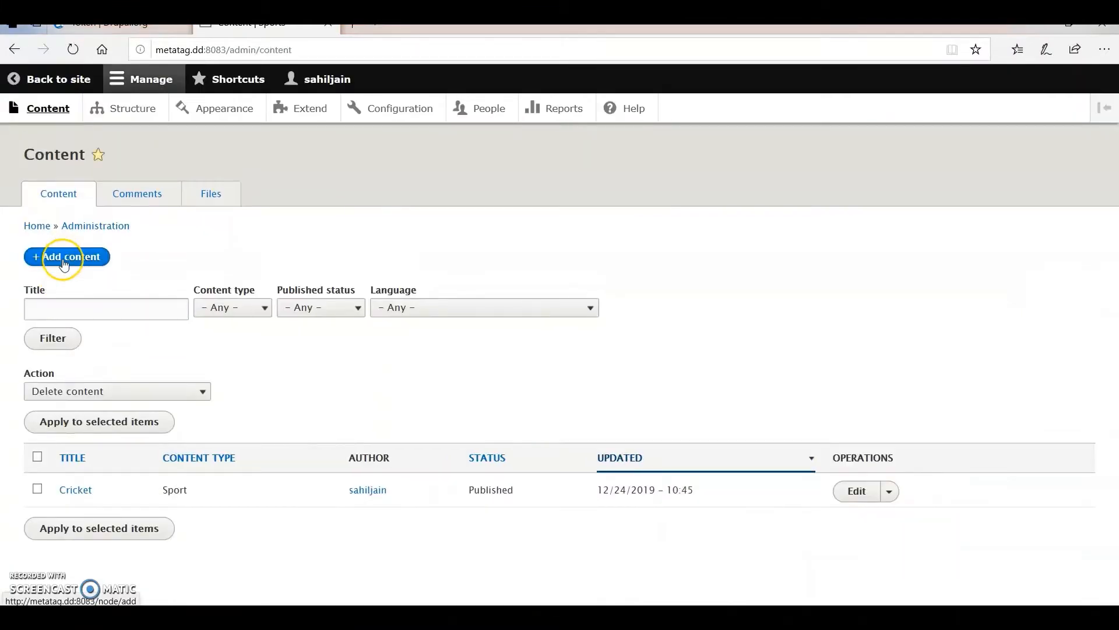
click(65, 260)
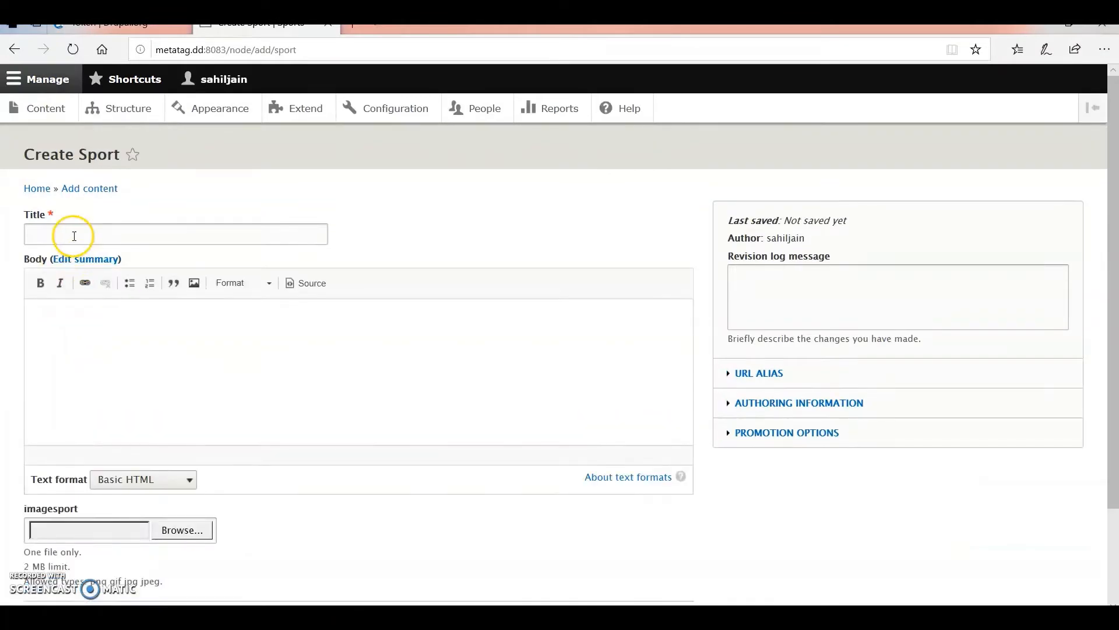
click(74, 236)
text(Ba)
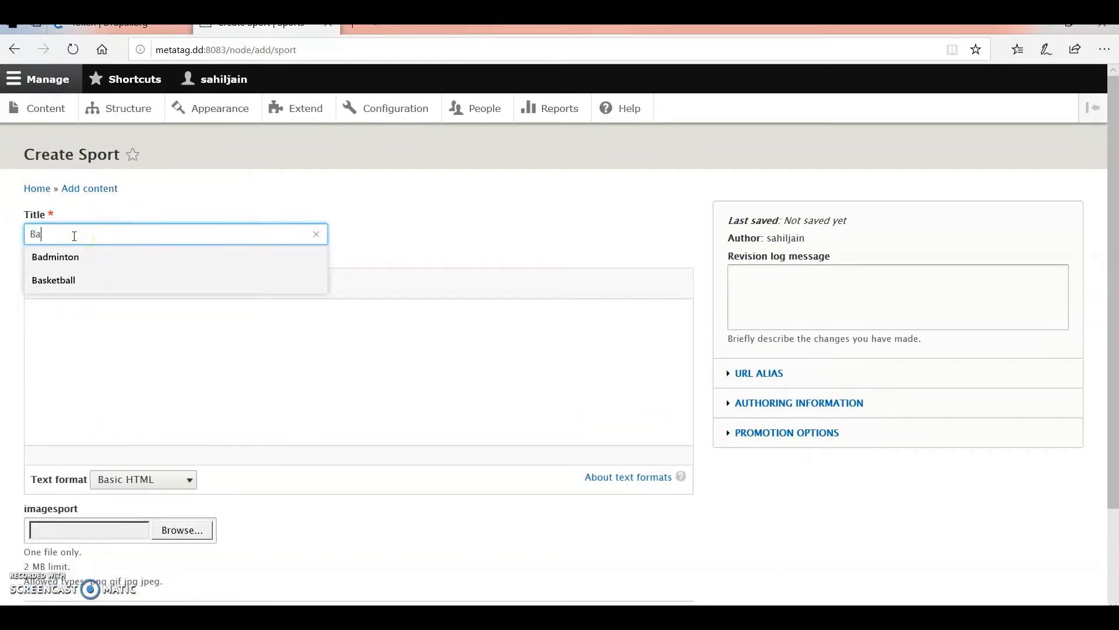
text(dminton)
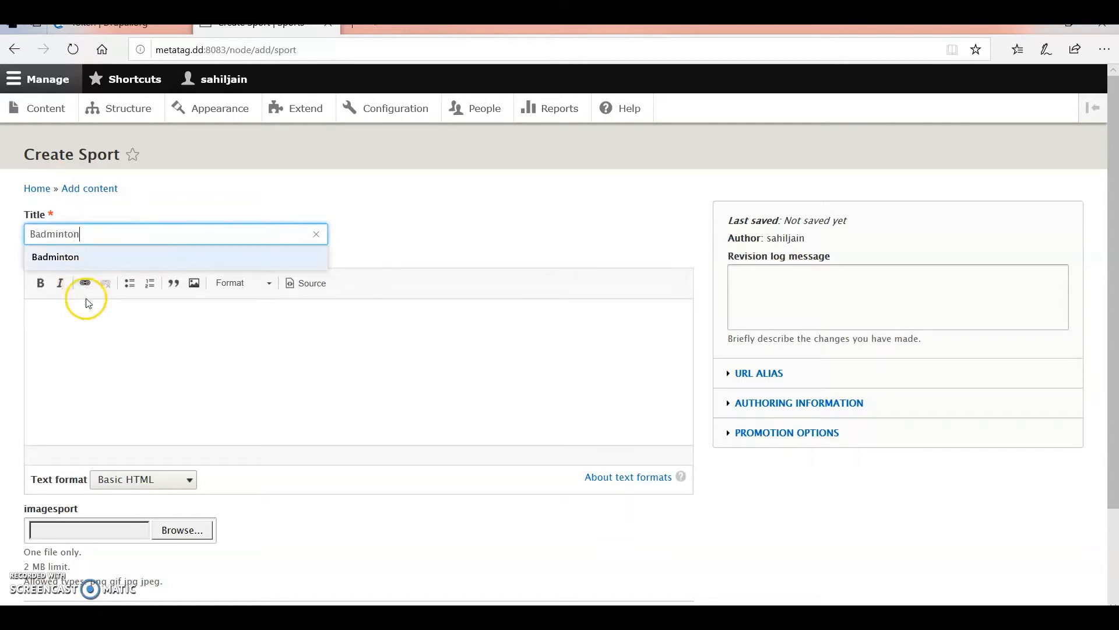
Copy the Badminton paragraph from the Notepad notes into the Body of the Badminton item.
click(86, 302)
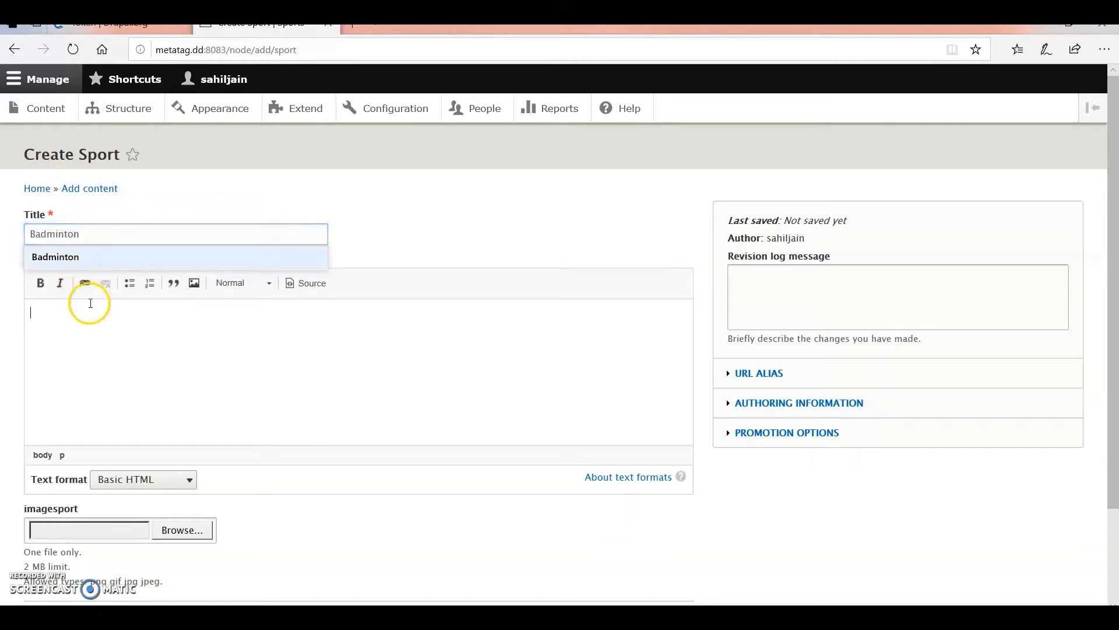
key(alt+Tab)
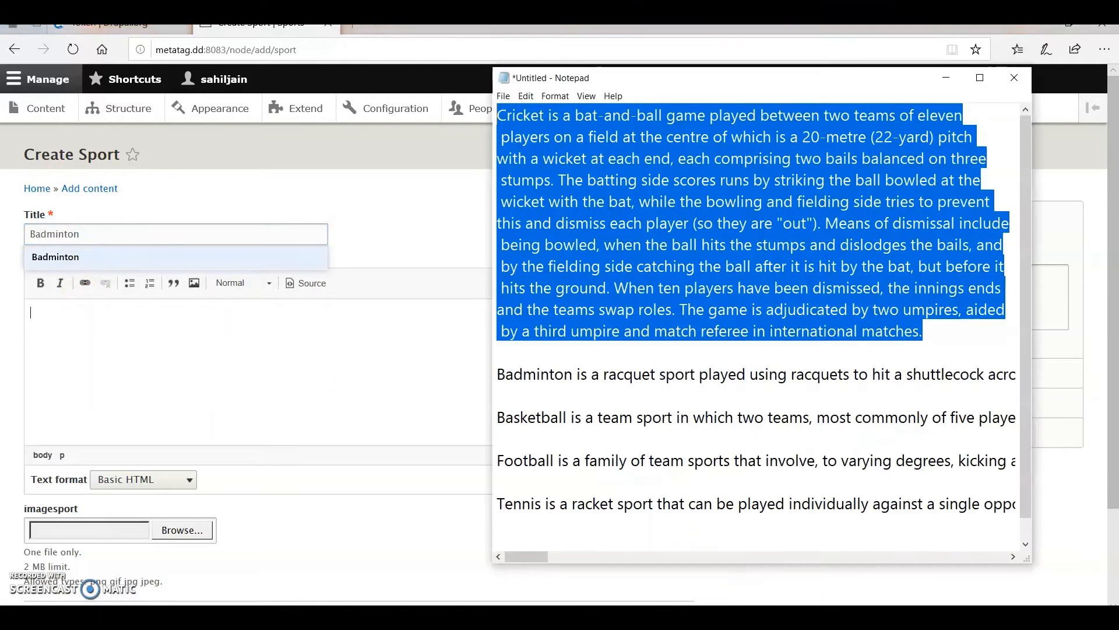
drag(496, 375, 1085, 372)
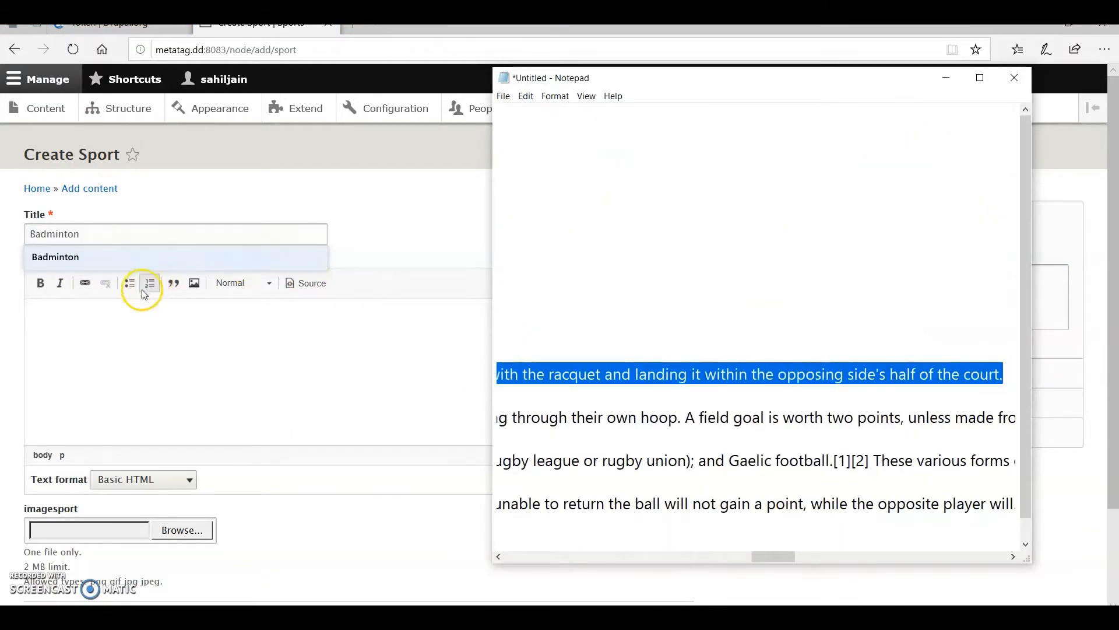
click(135, 318)
text(Badminton is a racquet sport played using racquets to hit a shuttlecock across a net. Although it may be played with larger teams, the most common forms of the game are "singles" (with one player per side) and "doubles" (with two players per side). Badminton is often played as a casual outdoor activity in a yard or on a beach; formal games are played on a rectangular indoor court. Points are scored by striking the shuttlecock with the racquet and landing it within the opposing side's half of the court.)
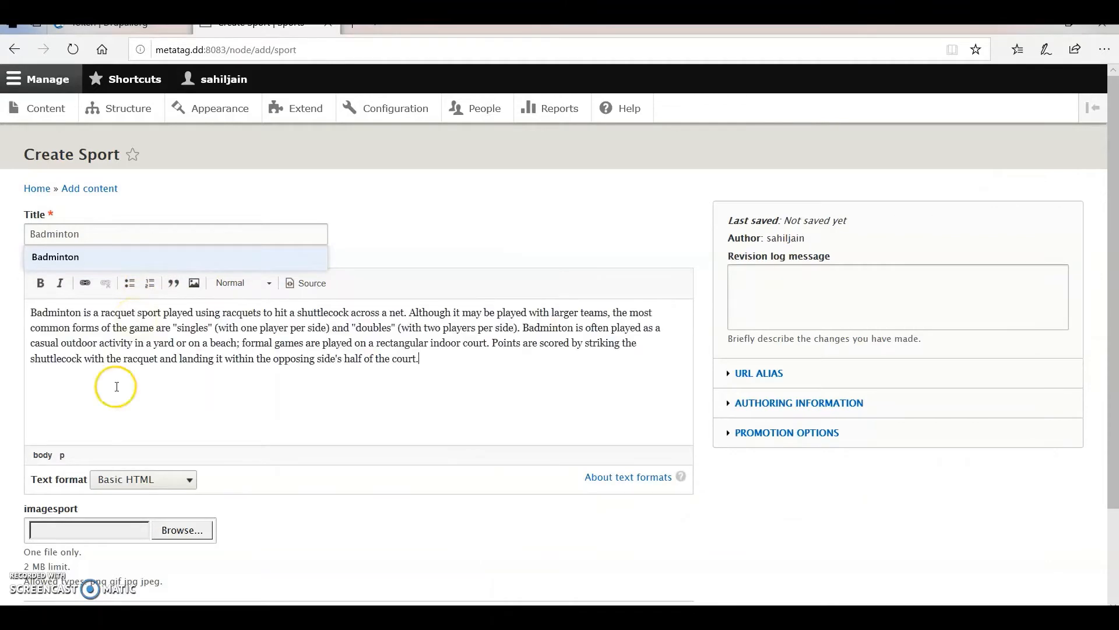
Upload 405px-Olympics_2012_Mixed_Doubles_Final from the multillingual folder to the Badminton item's imagesport field.
click(64, 531)
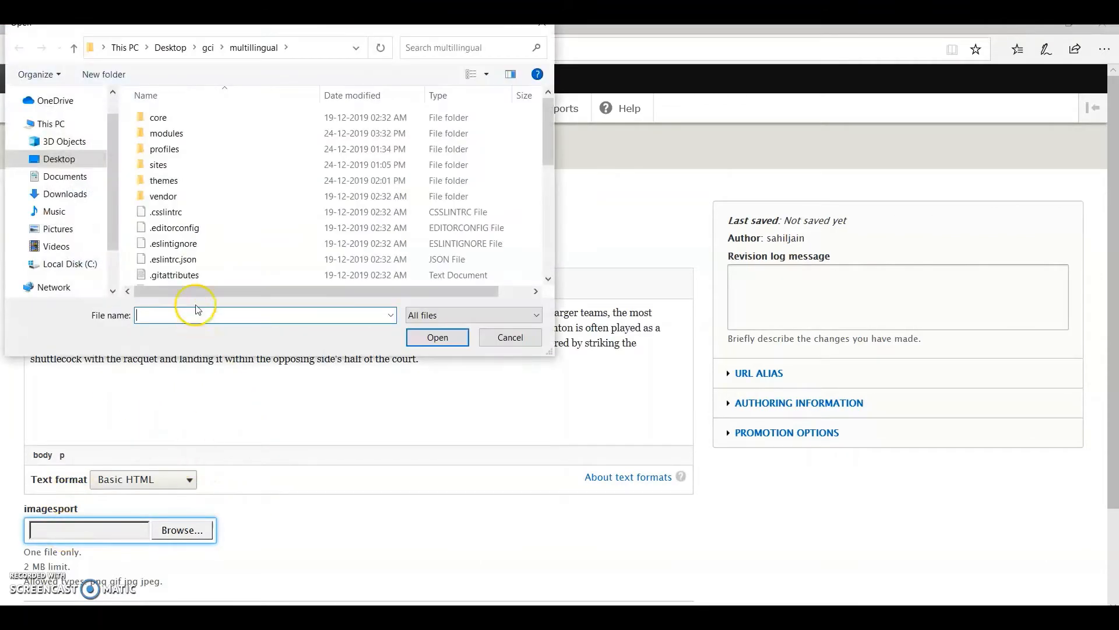
scroll(186, 251, down, 2)
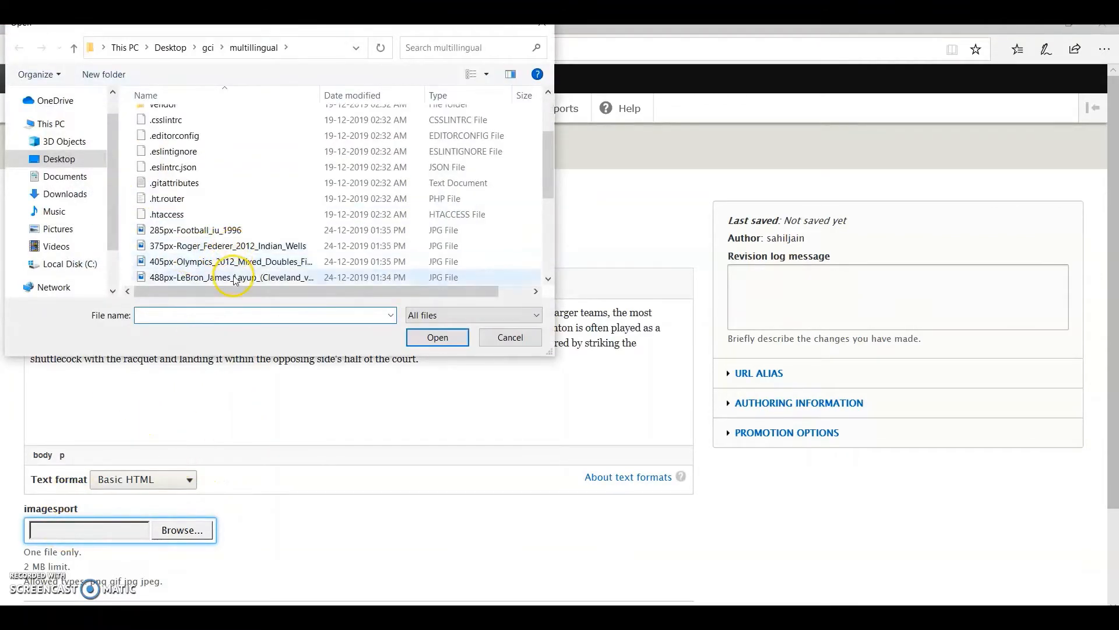
click(218, 262)
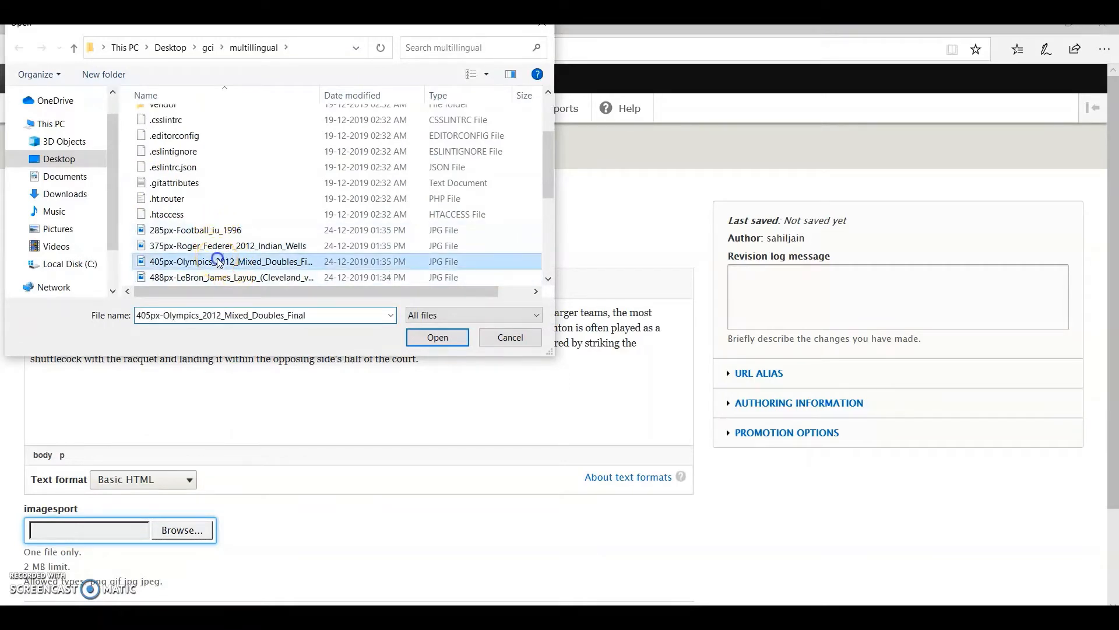
click(447, 339)
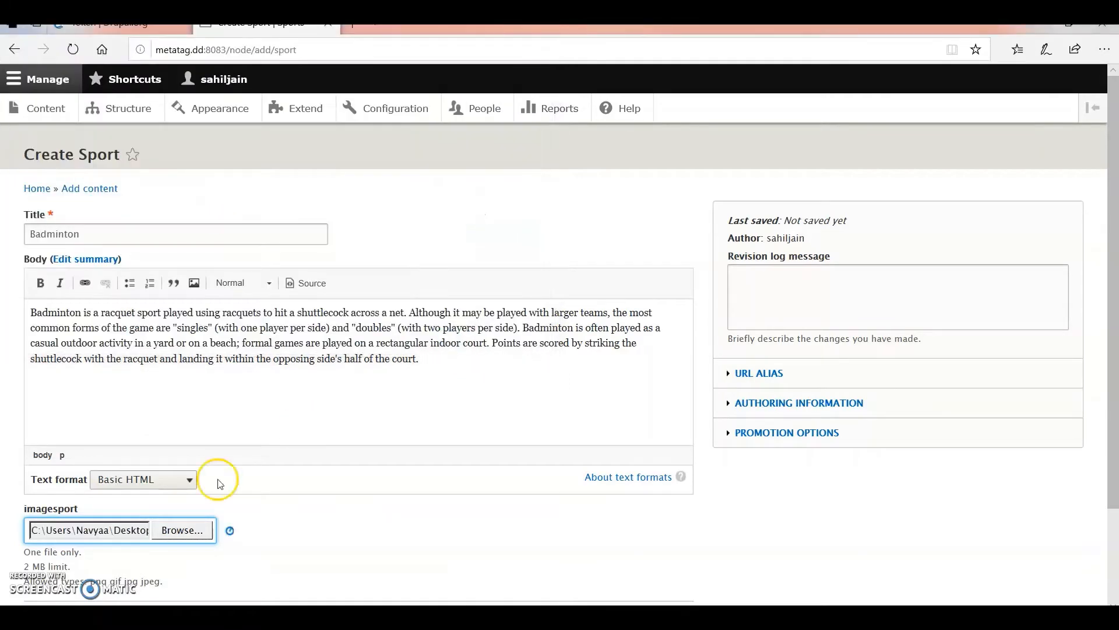
Set the image's alternative text to "badminton" and save the Badminton item.
scroll(163, 416, down, 2)
click(164, 416)
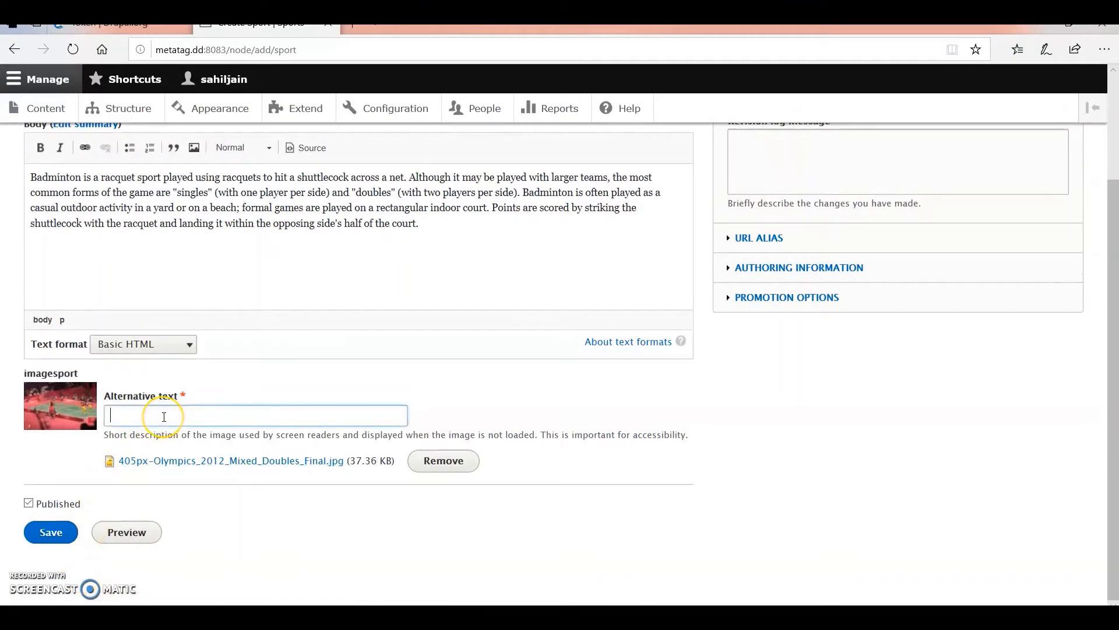
text(badminton)
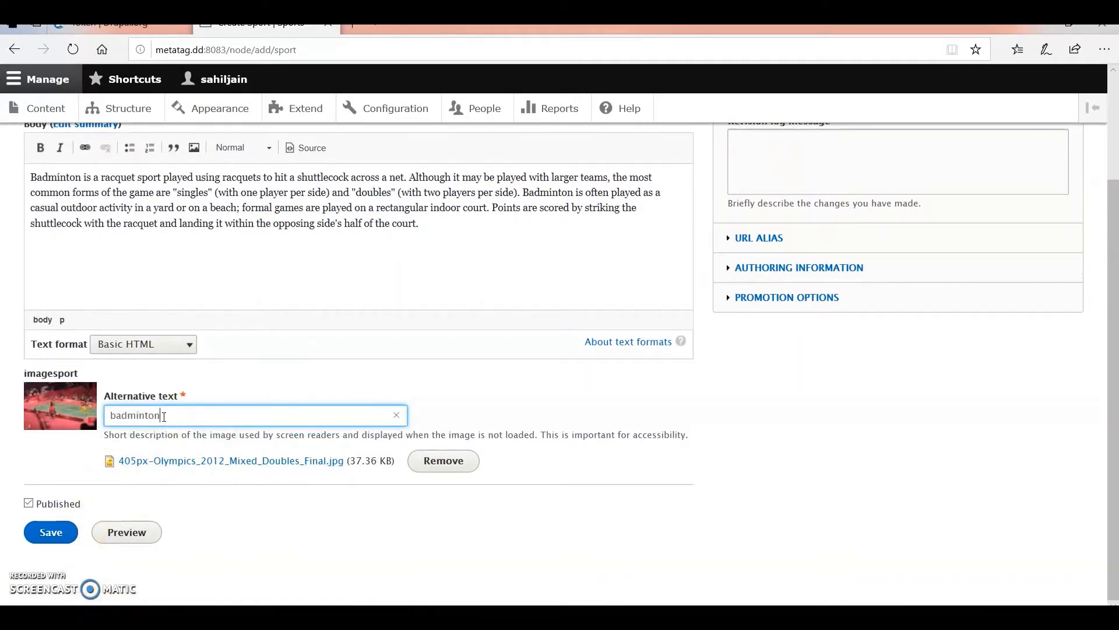
click(51, 532)
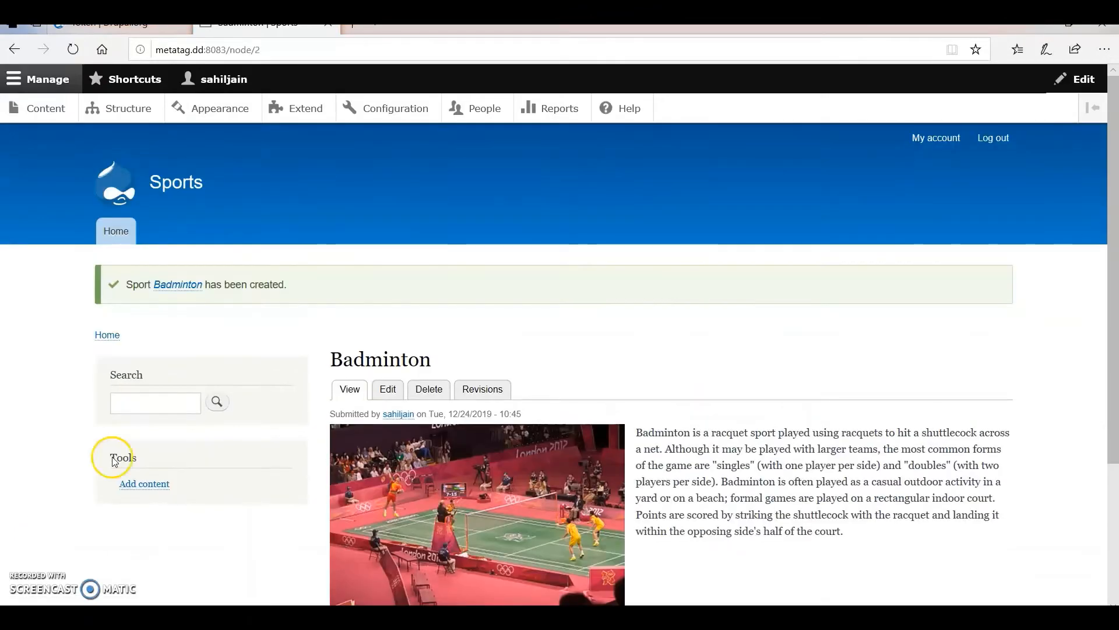
Start another Sport content item and title it Basketball.
click(34, 112)
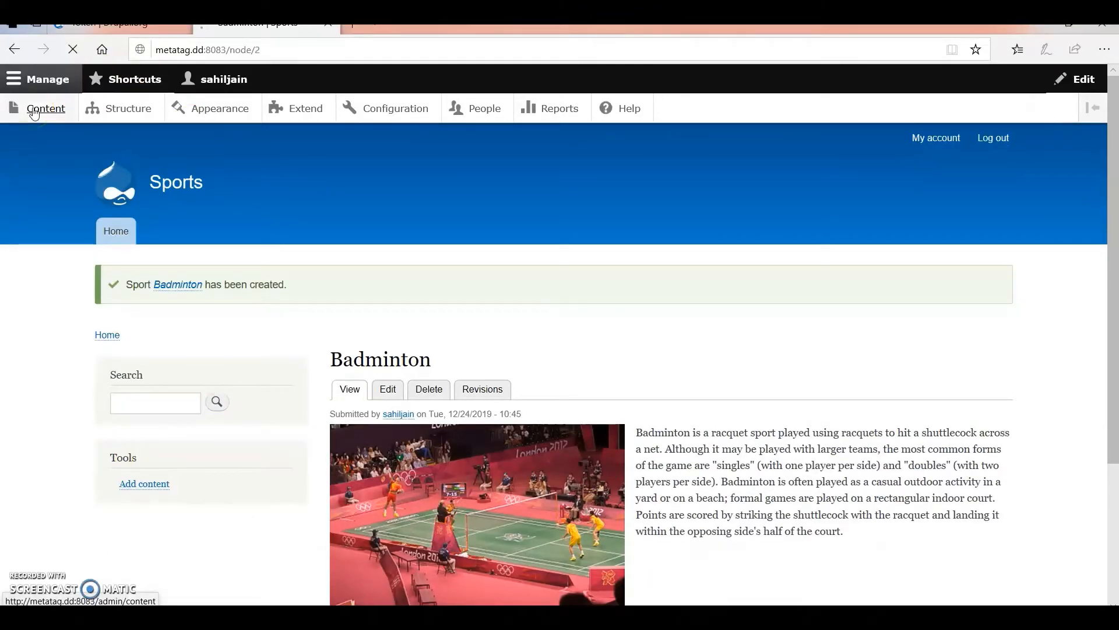
click(56, 260)
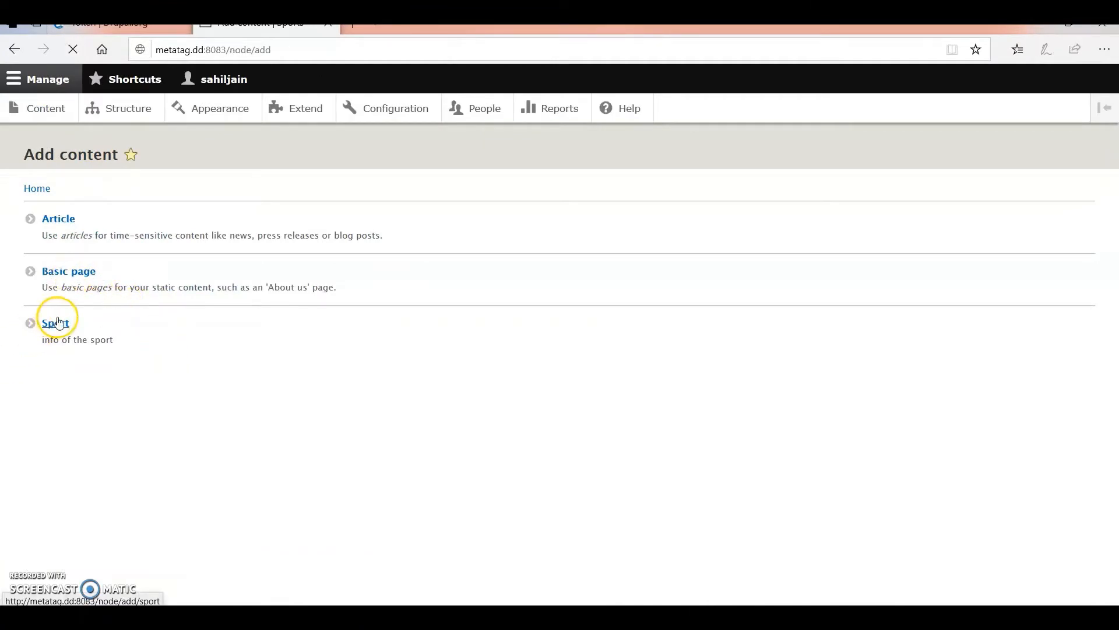
click(57, 322)
click(118, 236)
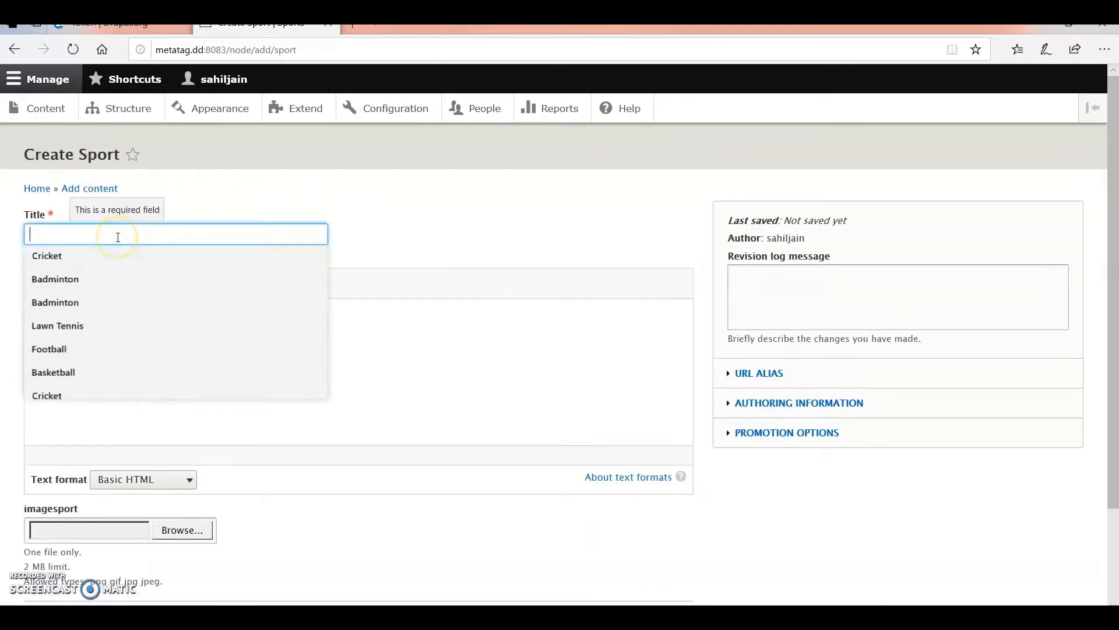
text(Ba)
key(Down)
key(Down)
key(Down)
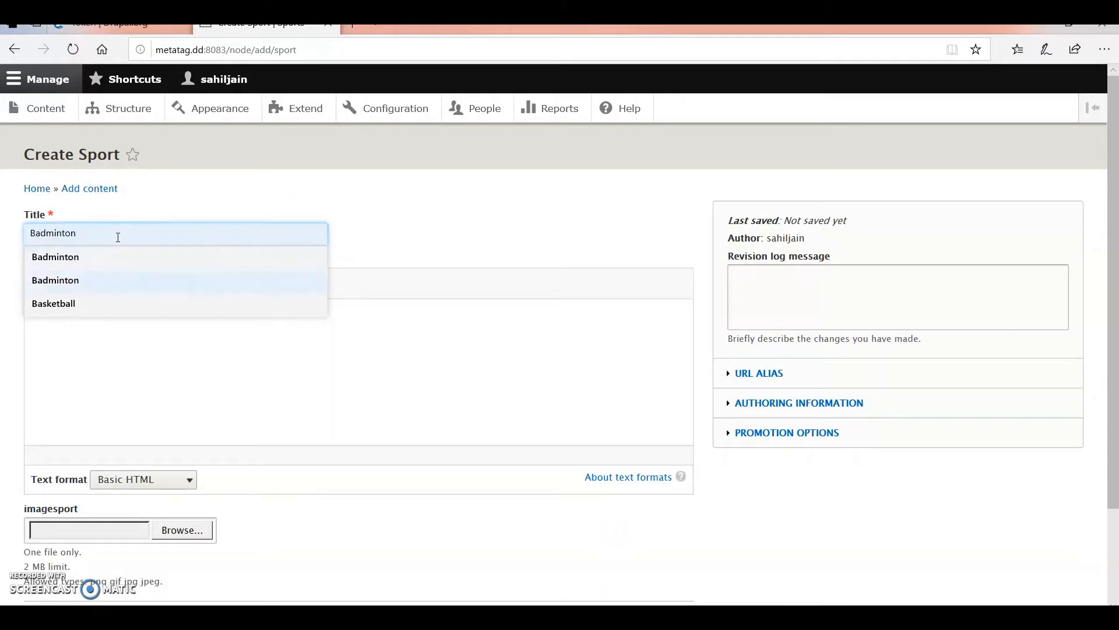
key(Return)
click(65, 322)
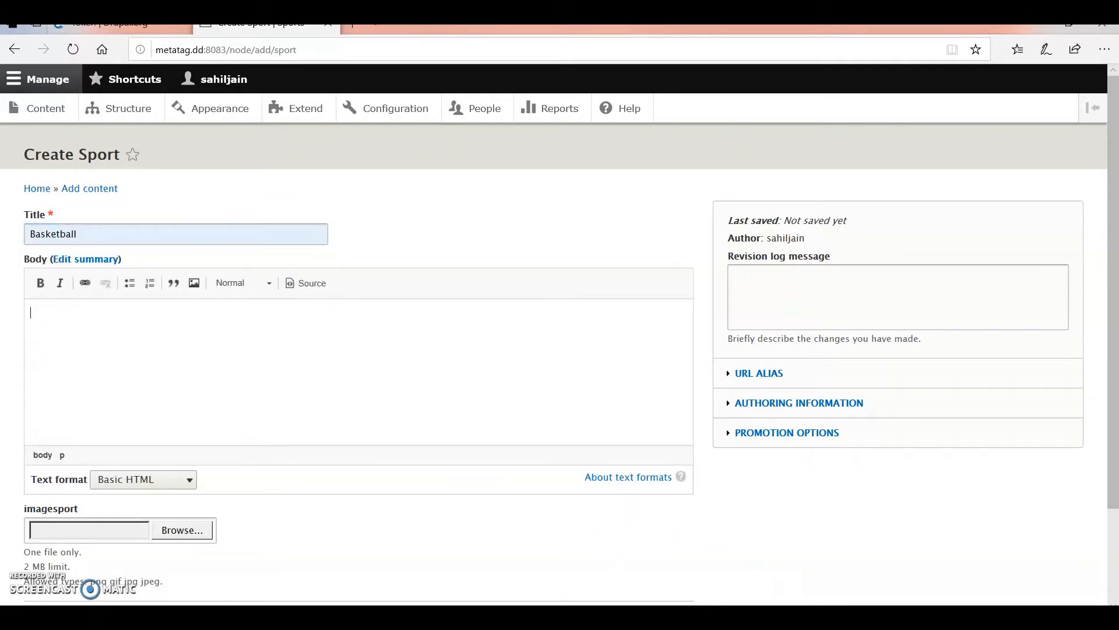
Copy the Basketball paragraph from the Notepad notes into the Body of the Basketball item.
click(832, 616)
scroll(636, 438, left, 10)
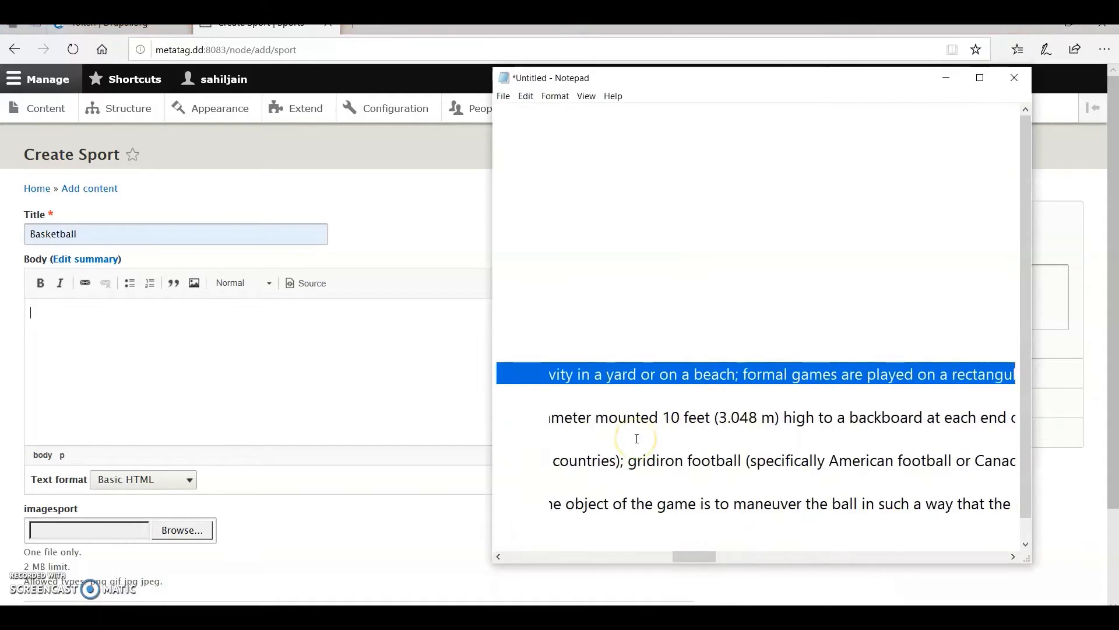
scroll(637, 439, left, 5)
scroll(463, 429, left, 3)
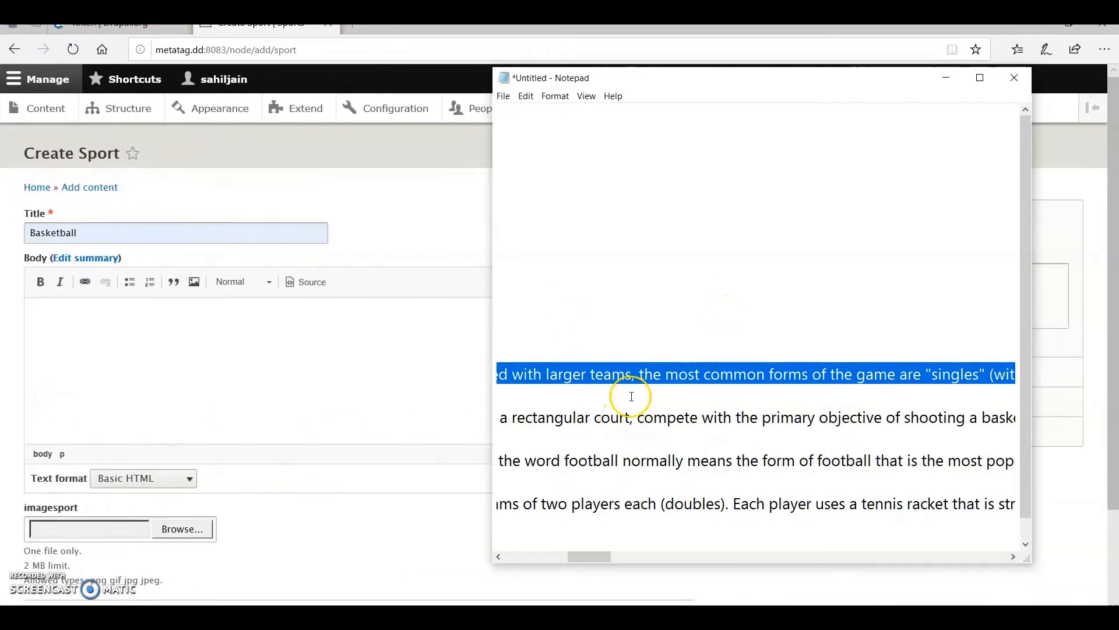
scroll(632, 396, left, 5)
scroll(631, 396, left, 3)
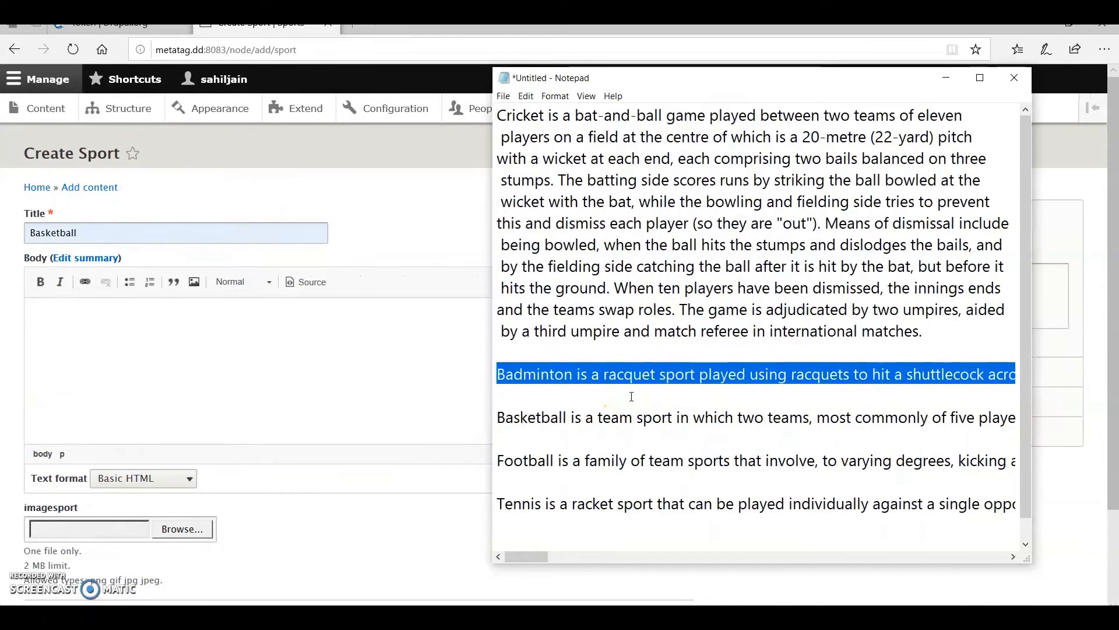
click(495, 420)
key(shift+Down)
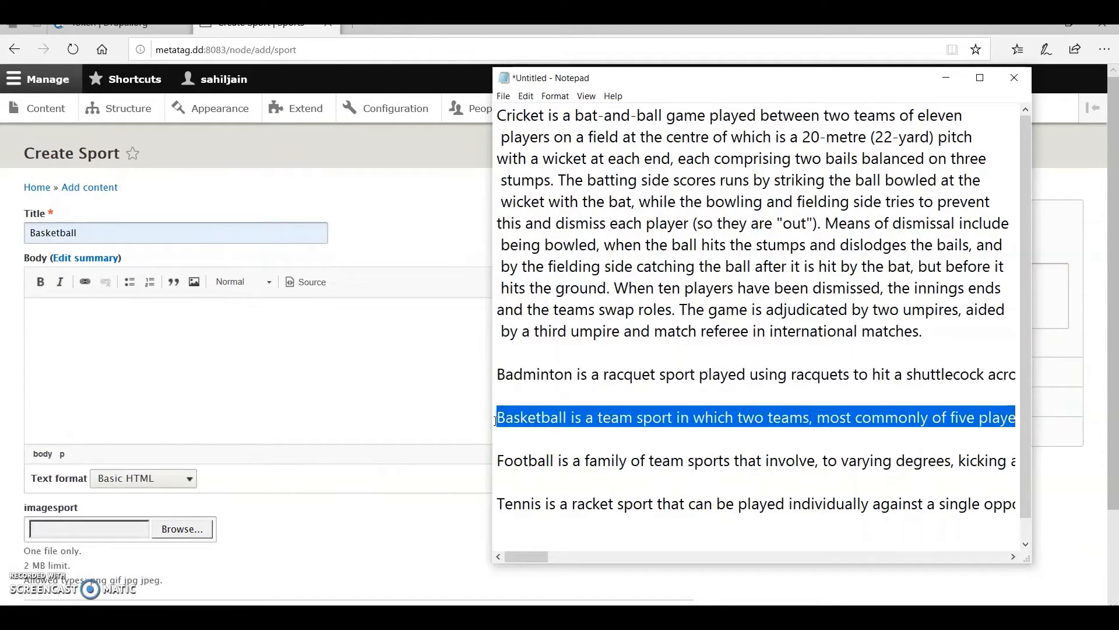
click(210, 333)
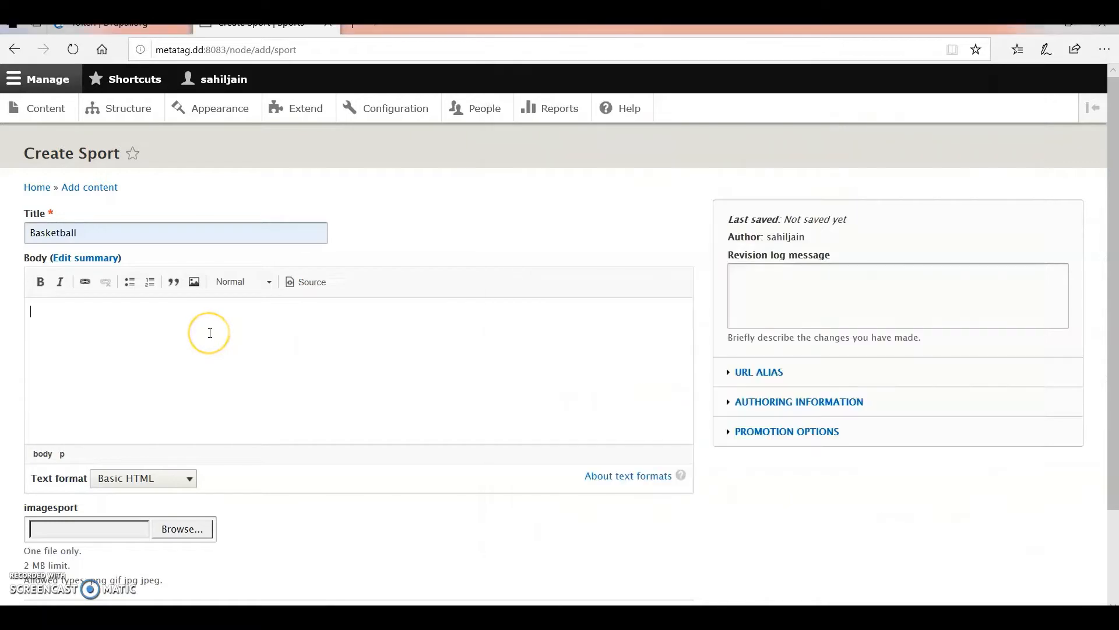
text(Basketball is a team sport in which two teams, most commonly of five players each, opposing one another on a rectangular court, compete with the primary objective of shooting a basketball (approximately 9.4 inches (24 cm) in diameter) through the defender's hoop (a basket 18 inches (46 cm) in diameter mounted 10 feet (3.048 m) high to a backboard at each end of the court) while preventing the opposing team from shooting through their own hoop. A field goal is worth two points, unless made from behind the three-point line, when it is worth three. After a foul, timed play stops and the player fouled or designated to shoot a technical foul is given one or more one-point free throws. The team with the most points at the end of the game wins, but if regulation play expires with the score tied, an additional period of play (overtime) is mandated.)
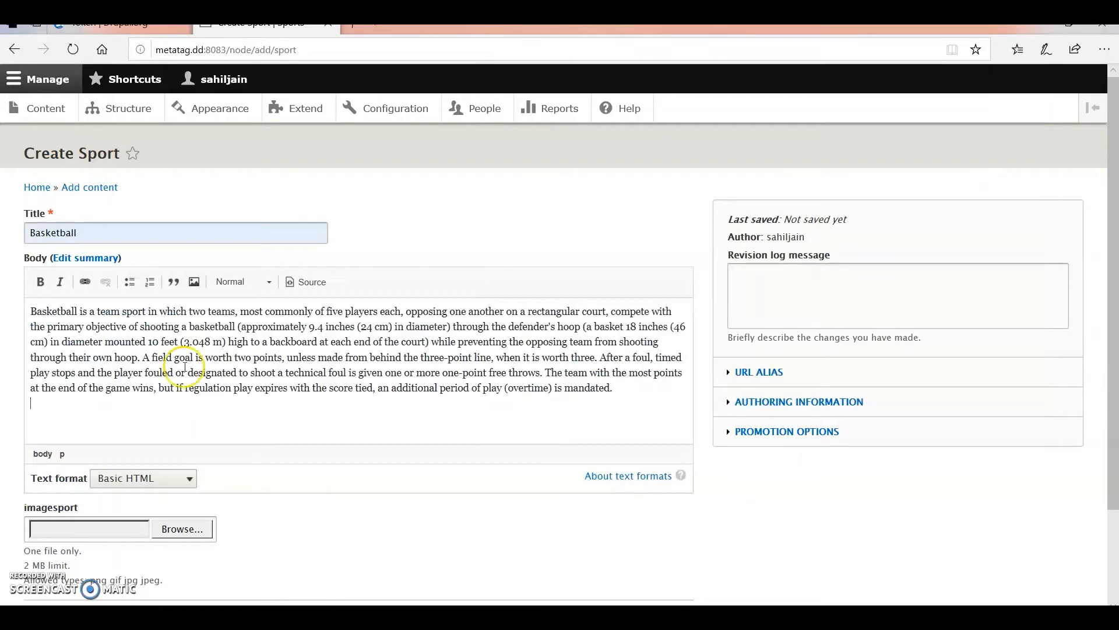
Upload 488px-LeBron_James_Layup_(Cleveland_vs_Brooklyn_2018).jpg from the multillingual folder to the Basketball item's imagesport field.
click(128, 522)
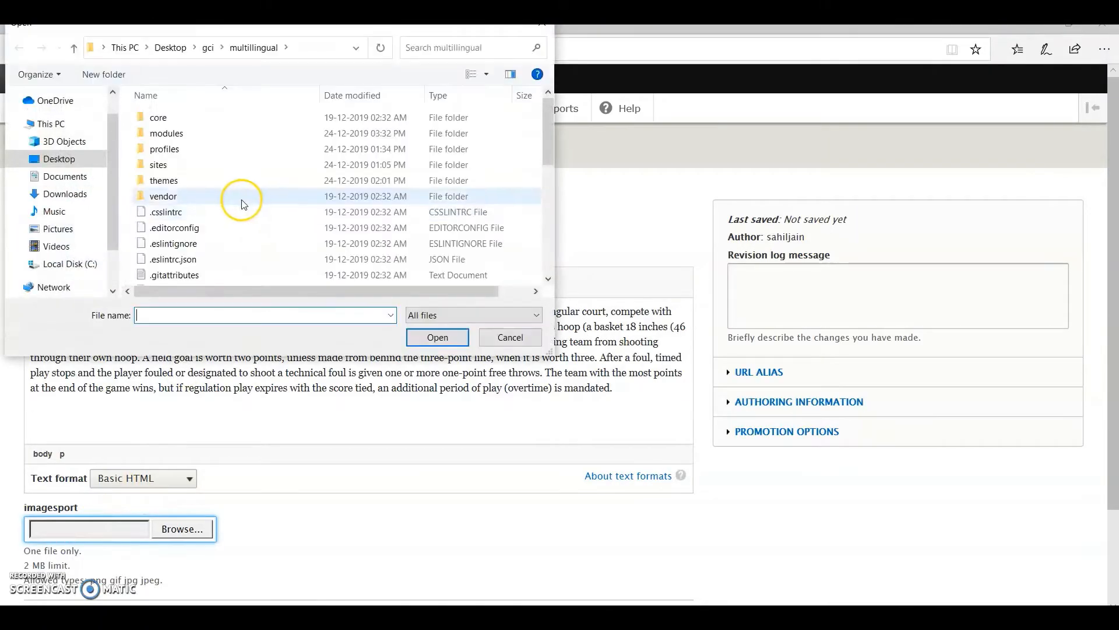
scroll(243, 236, down, 3)
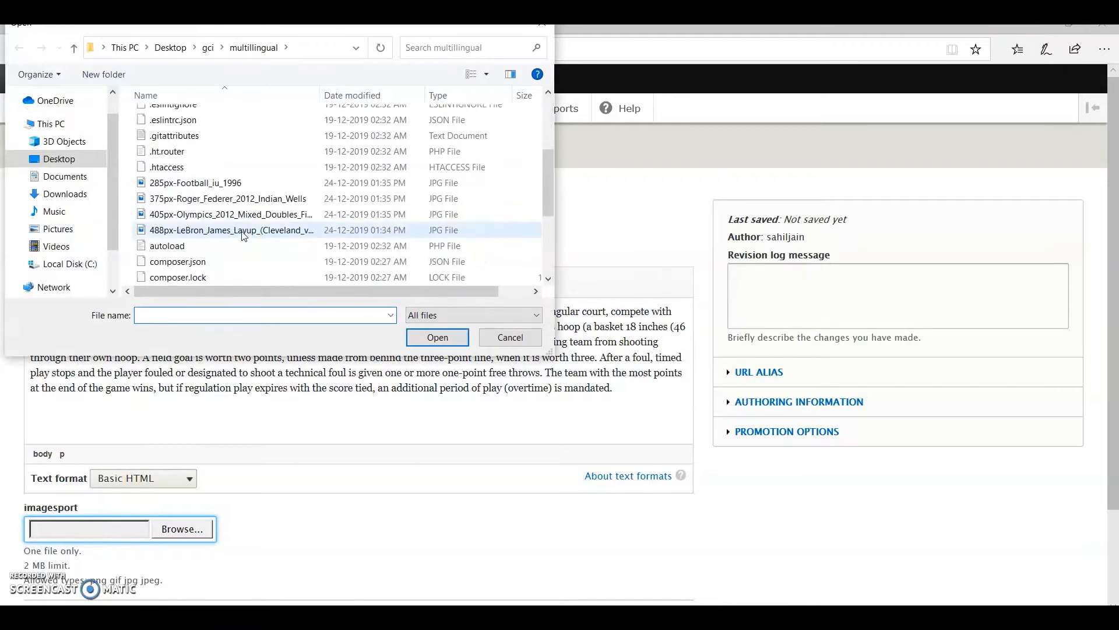
click(229, 230)
click(436, 337)
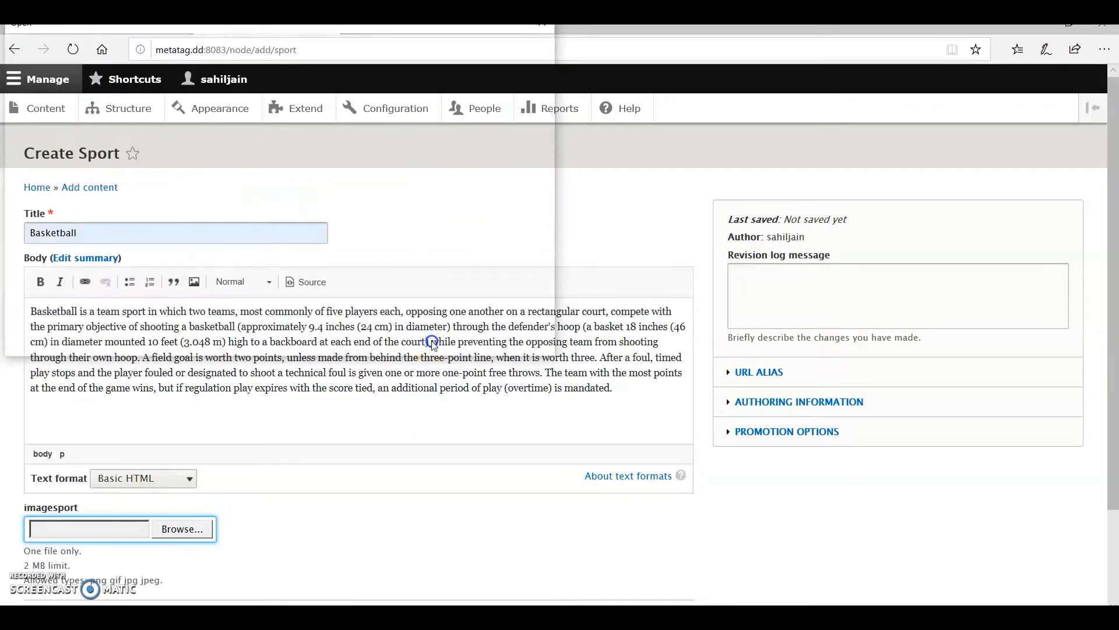
Set the image's alternative text to "basketball", save the Basketball item and check its page.
scroll(265, 414, down, 2)
click(232, 414)
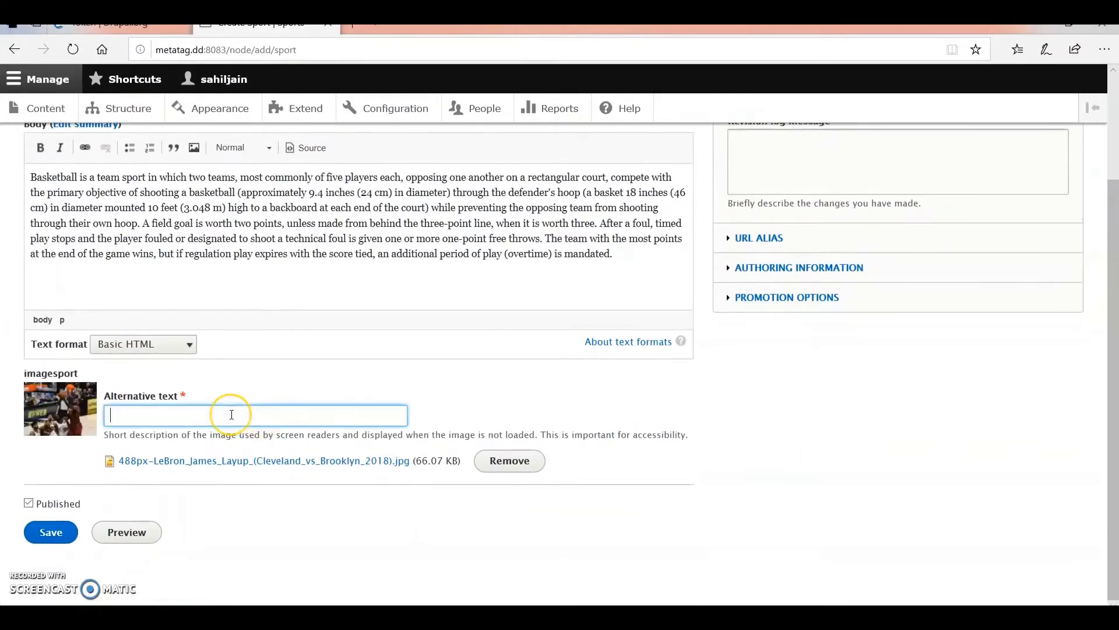
text(ba)
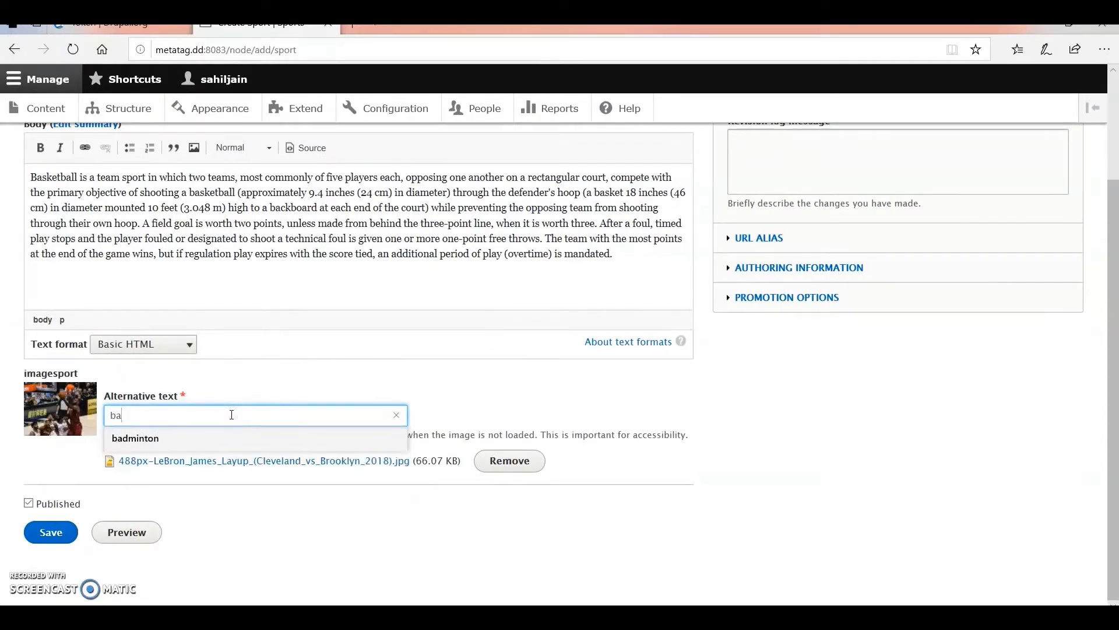
text(sketbal)
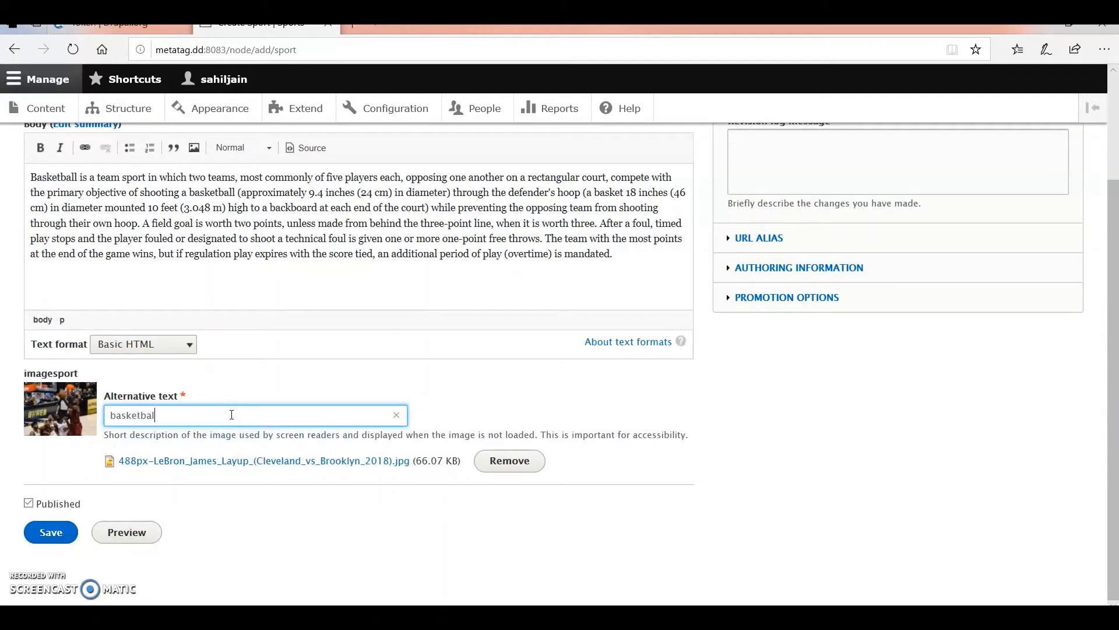
text(l)
click(58, 532)
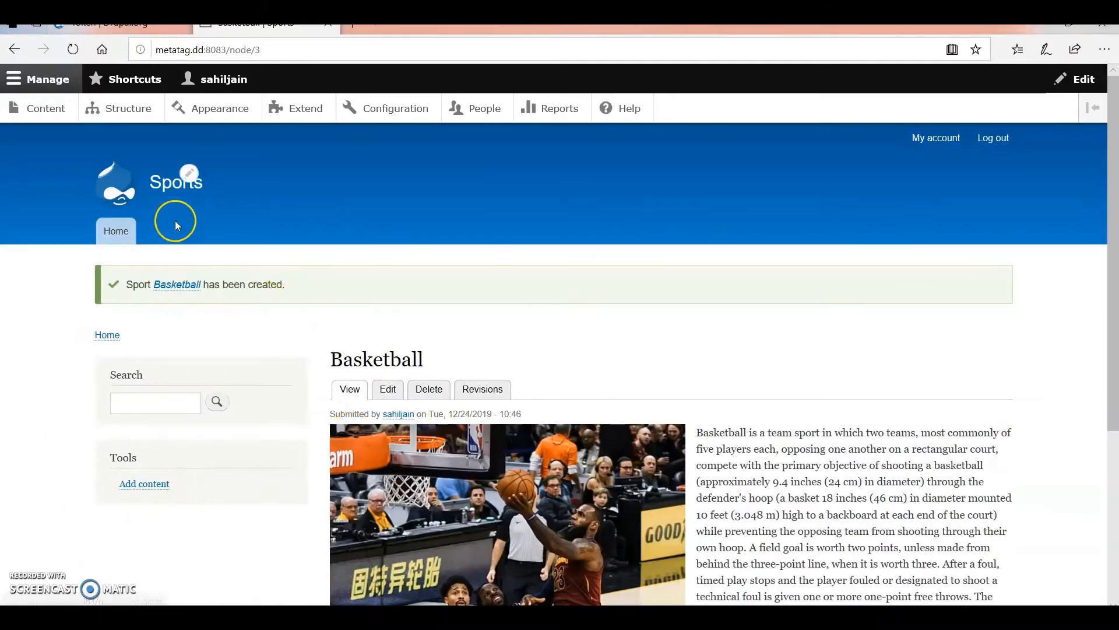
scroll(482, 412, down, 5)
scroll(483, 414, up, 2)
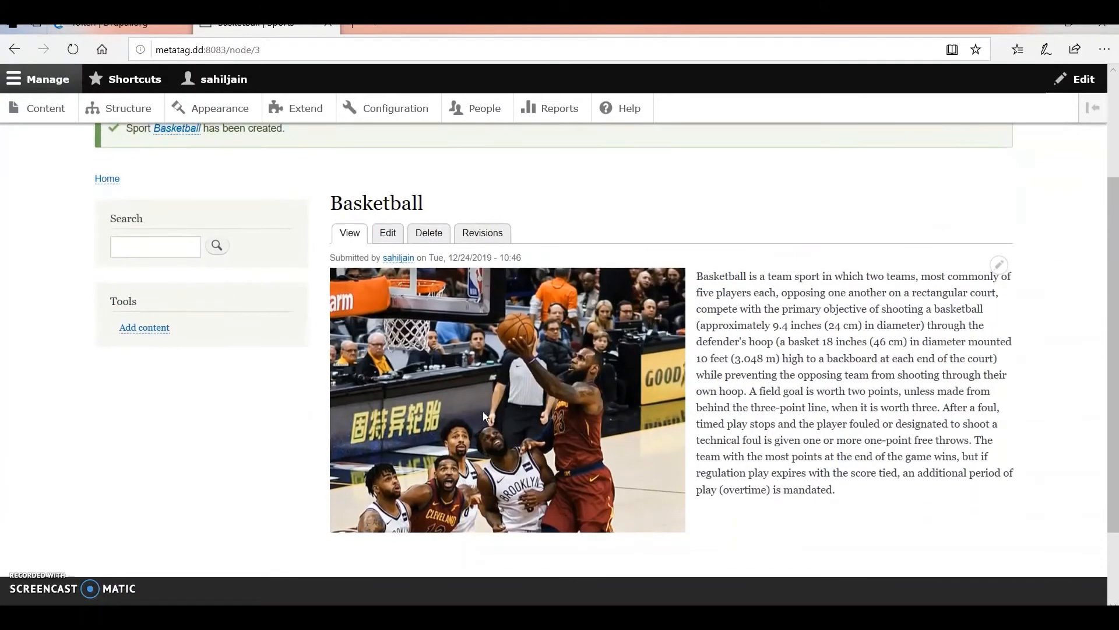
scroll(482, 411, up, 3)
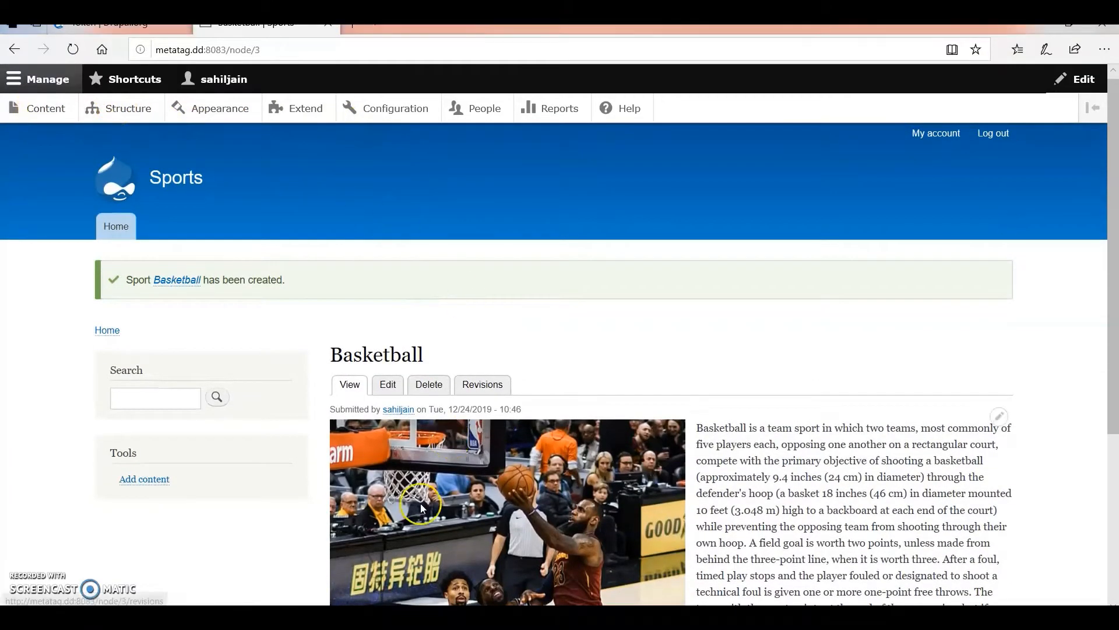
In the Sport content type's default display settings, keep the imagesport label as Hidden and save.
click(120, 107)
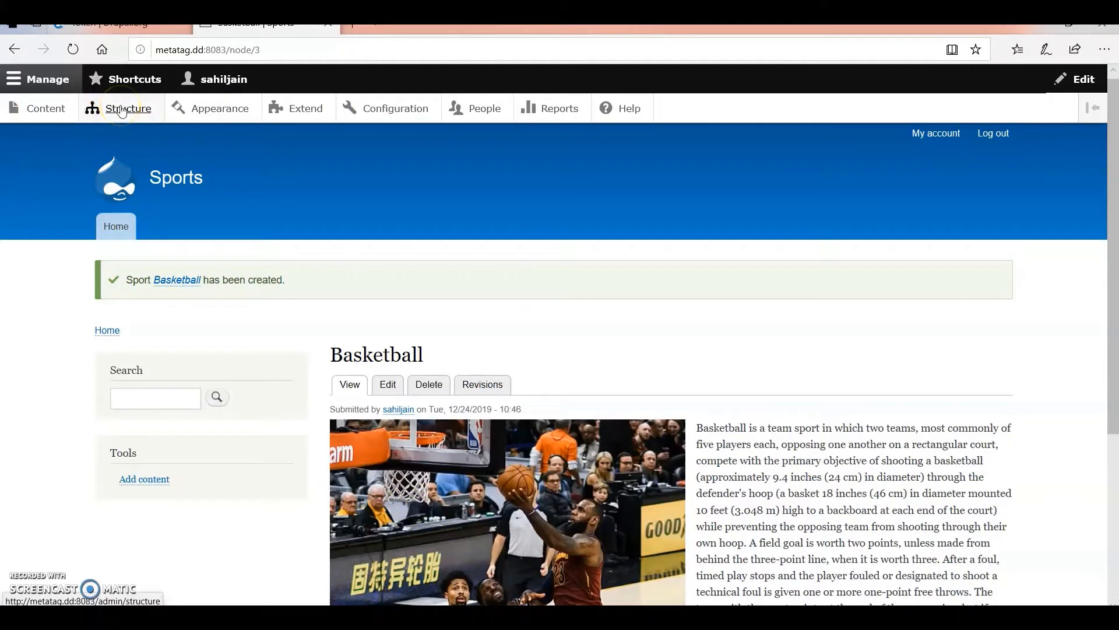
scroll(124, 431, down, 1)
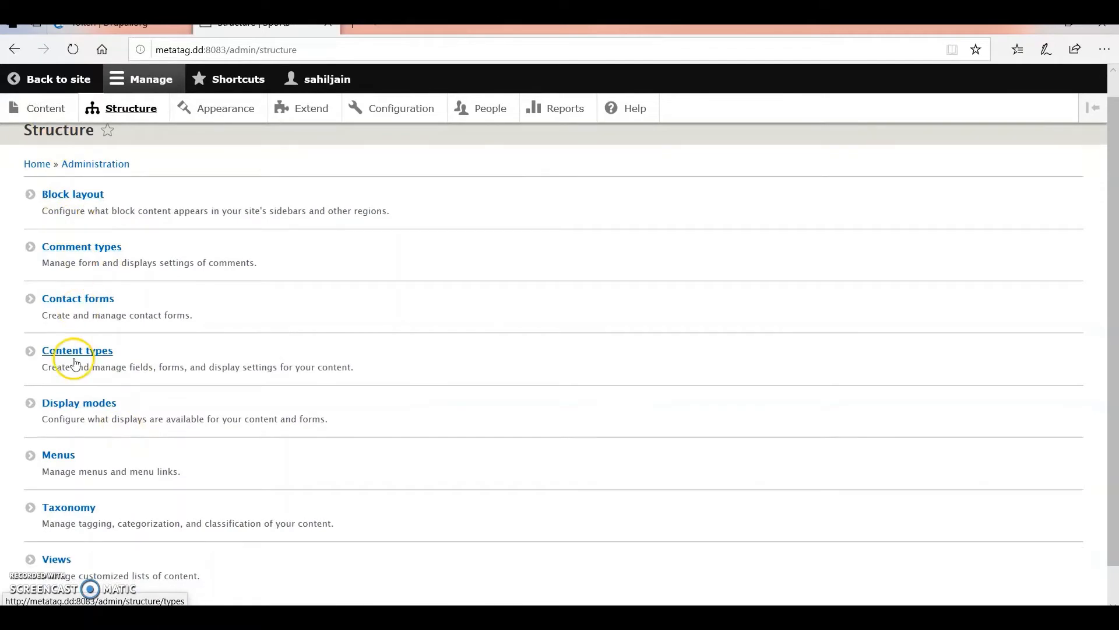
scroll(75, 363, down, 1)
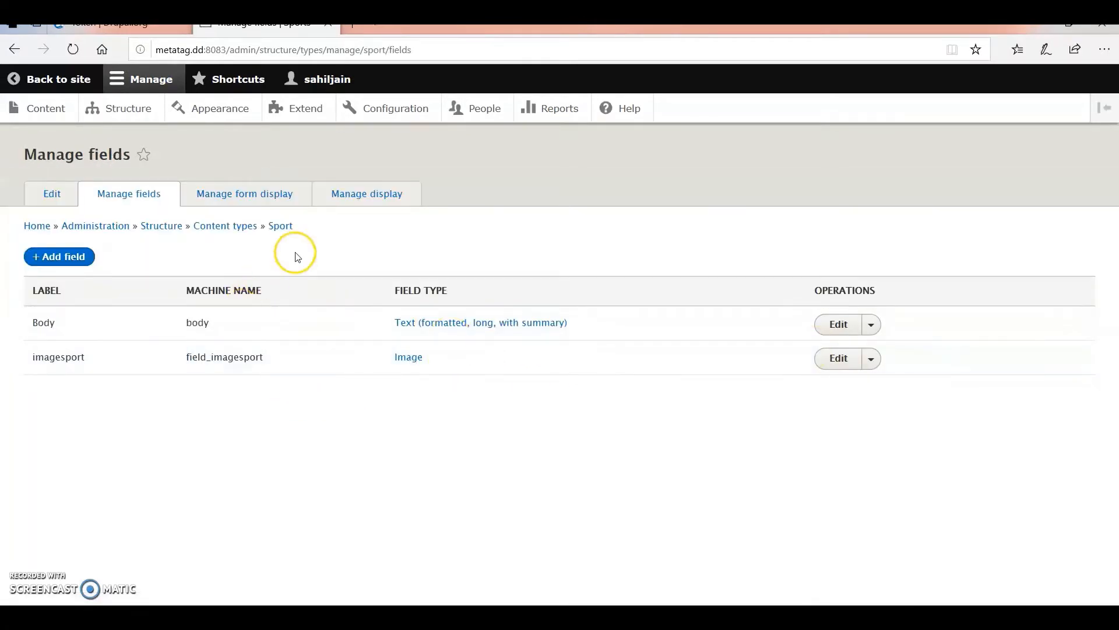
click(332, 195)
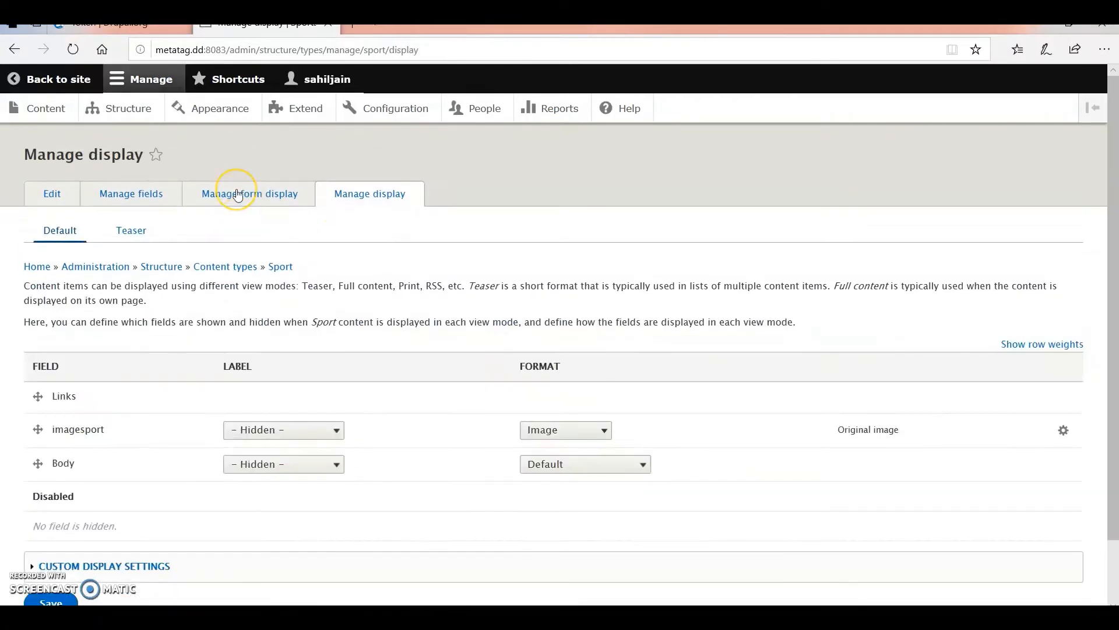
click(238, 195)
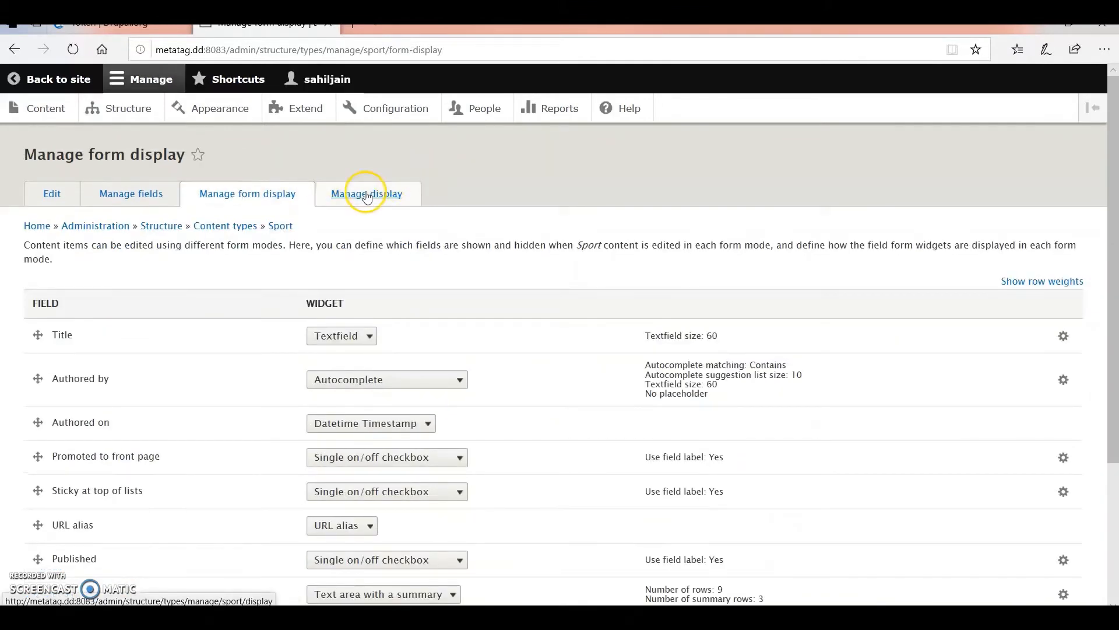
scroll(183, 490, down, 1)
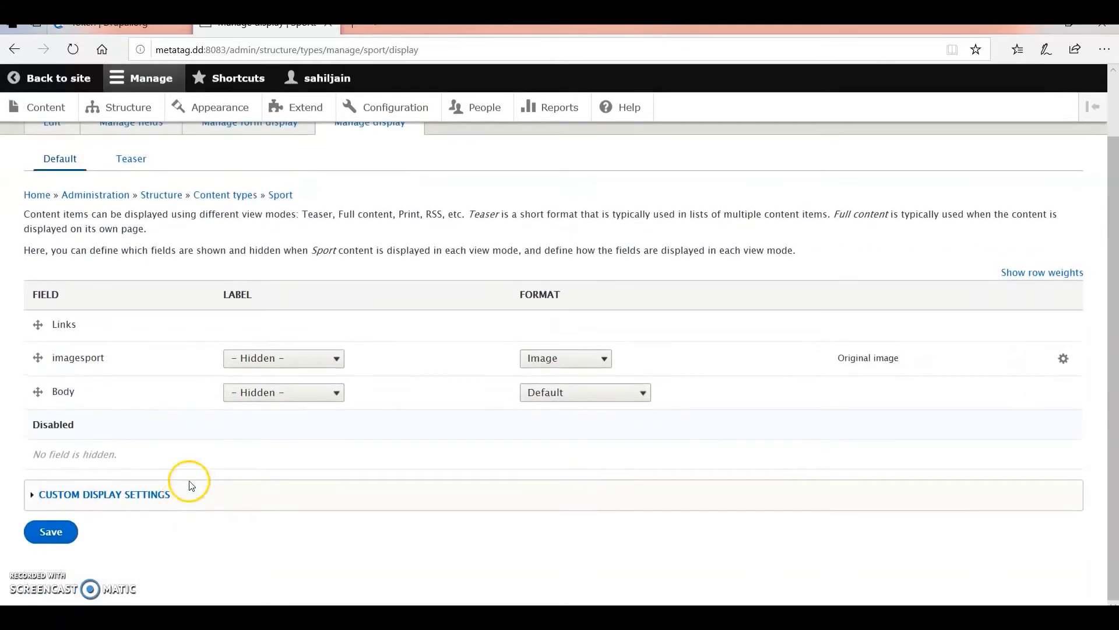
click(266, 370)
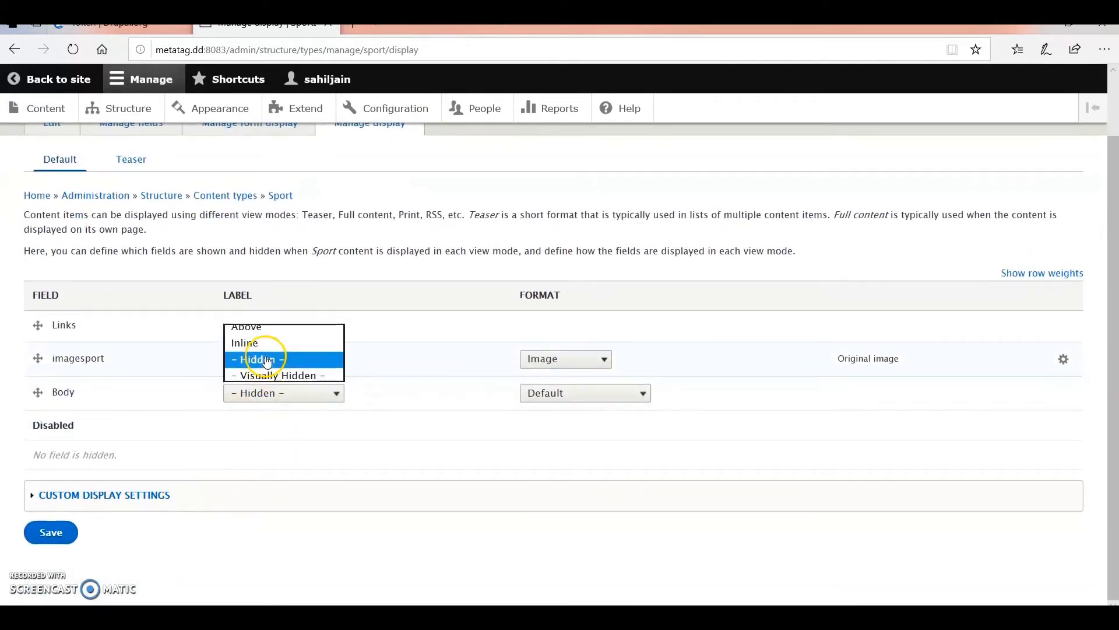
click(263, 358)
click(52, 532)
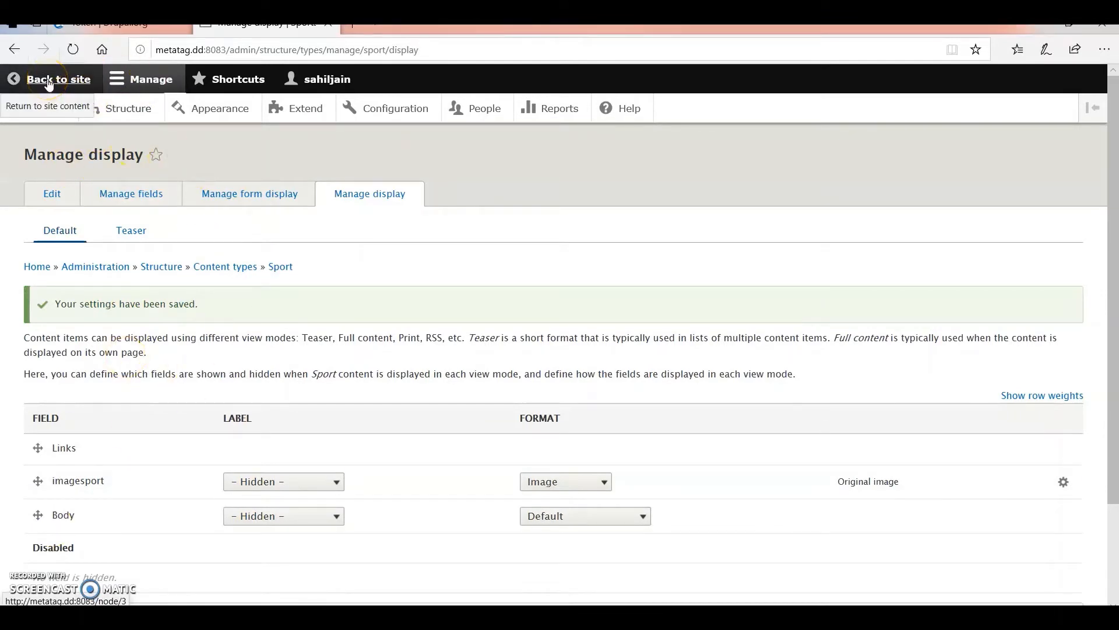
Start a new view named "sports" and keep Content as what it shows.
click(117, 109)
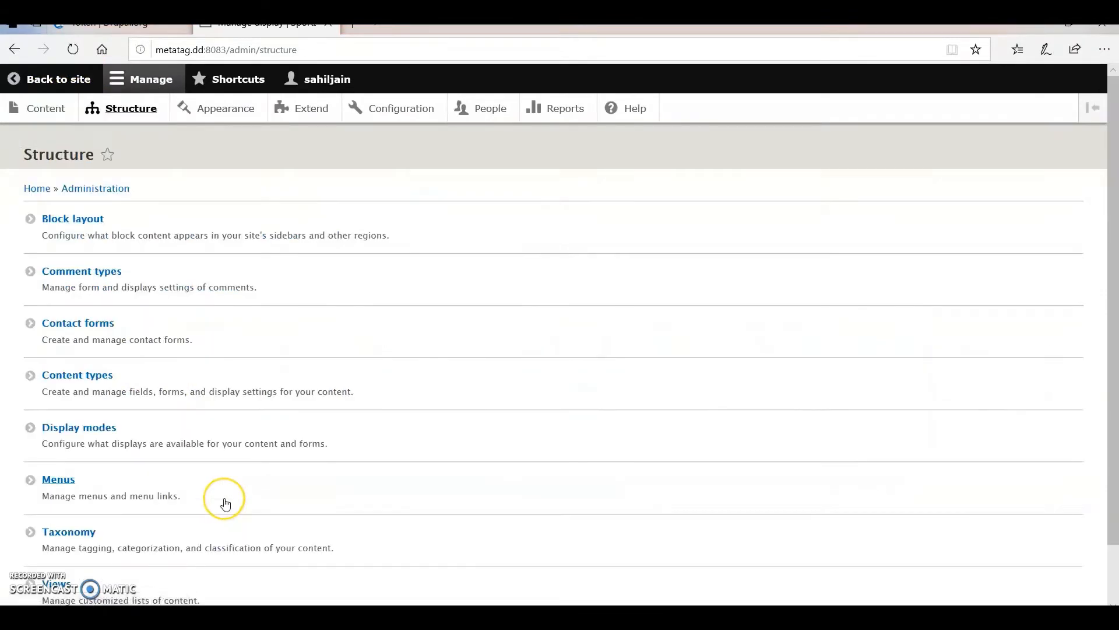
scroll(224, 502, down, 2)
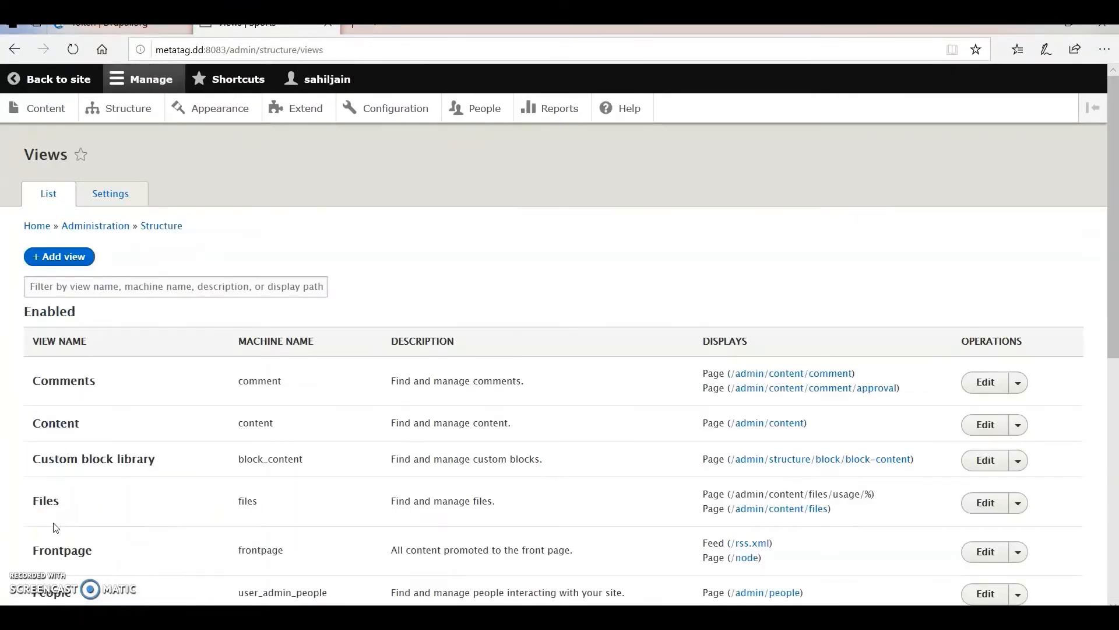
click(47, 210)
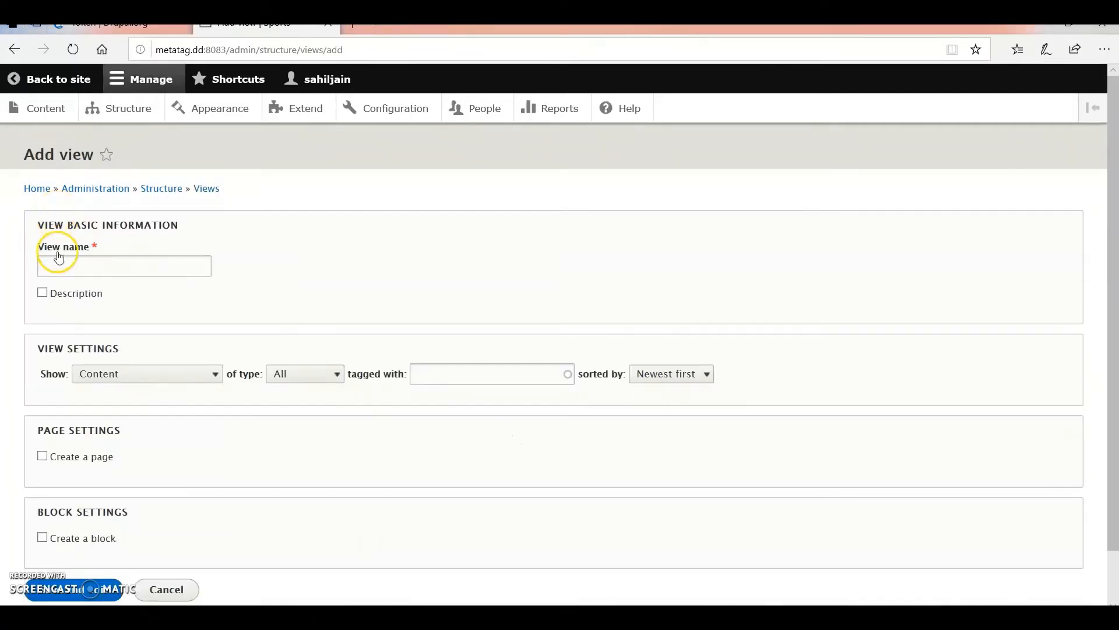
text(S)
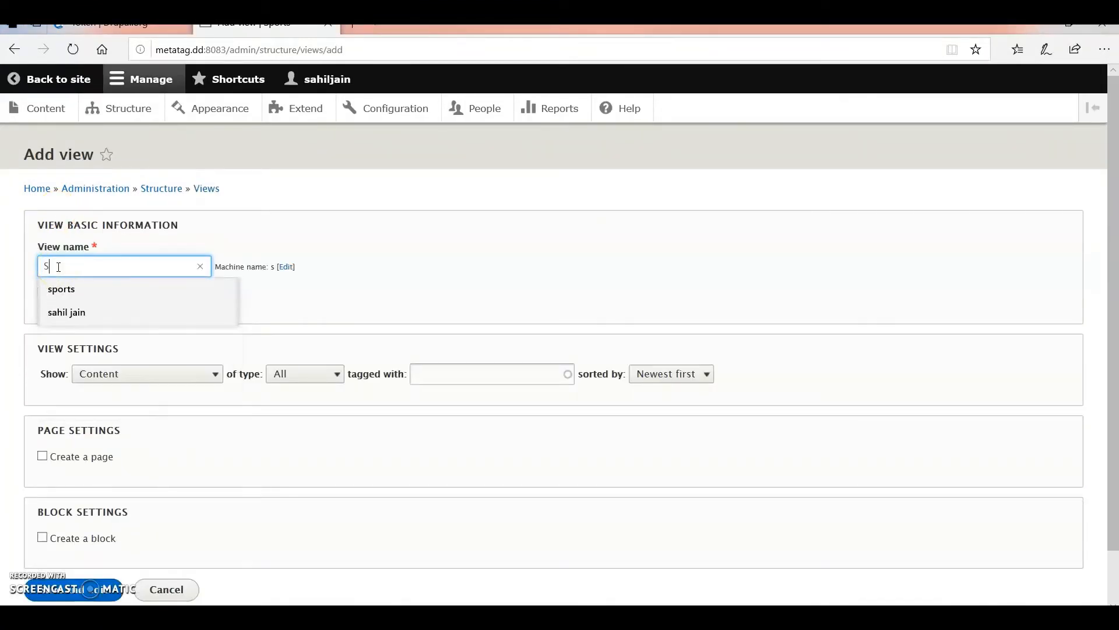
key(Down)
key(Return)
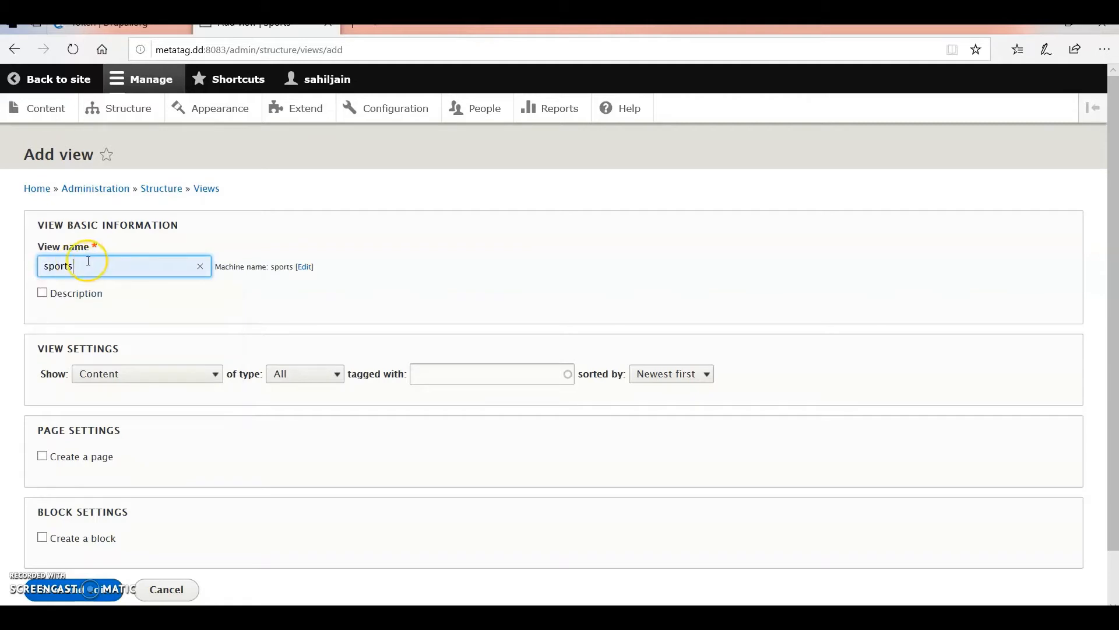
click(128, 376)
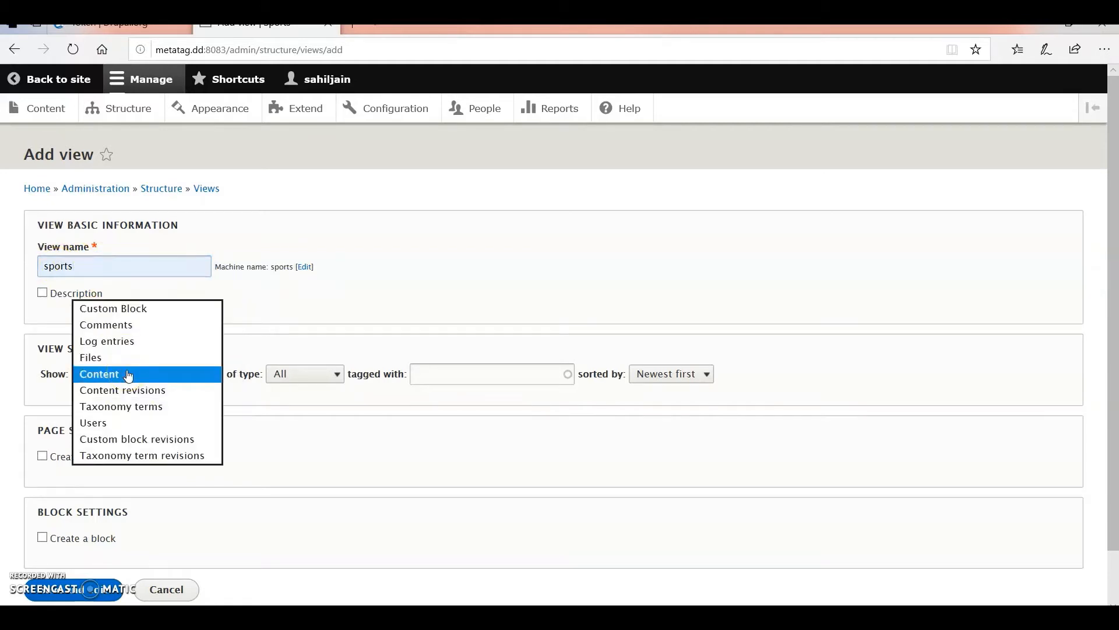
click(128, 375)
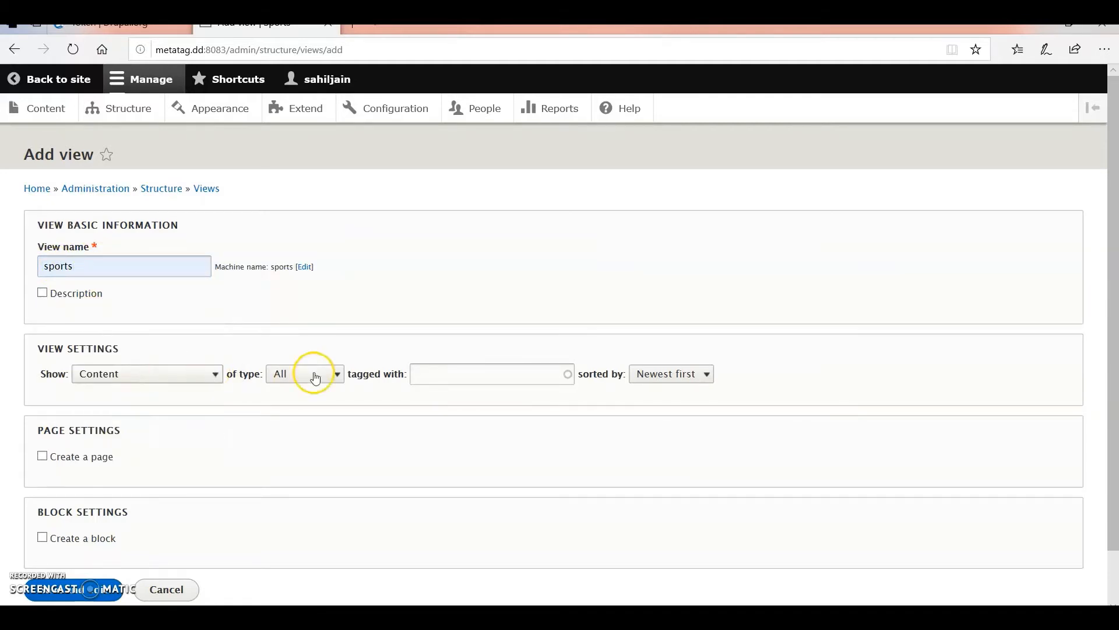
Limit the sports view to content of type Sport and have it create a page.
click(312, 374)
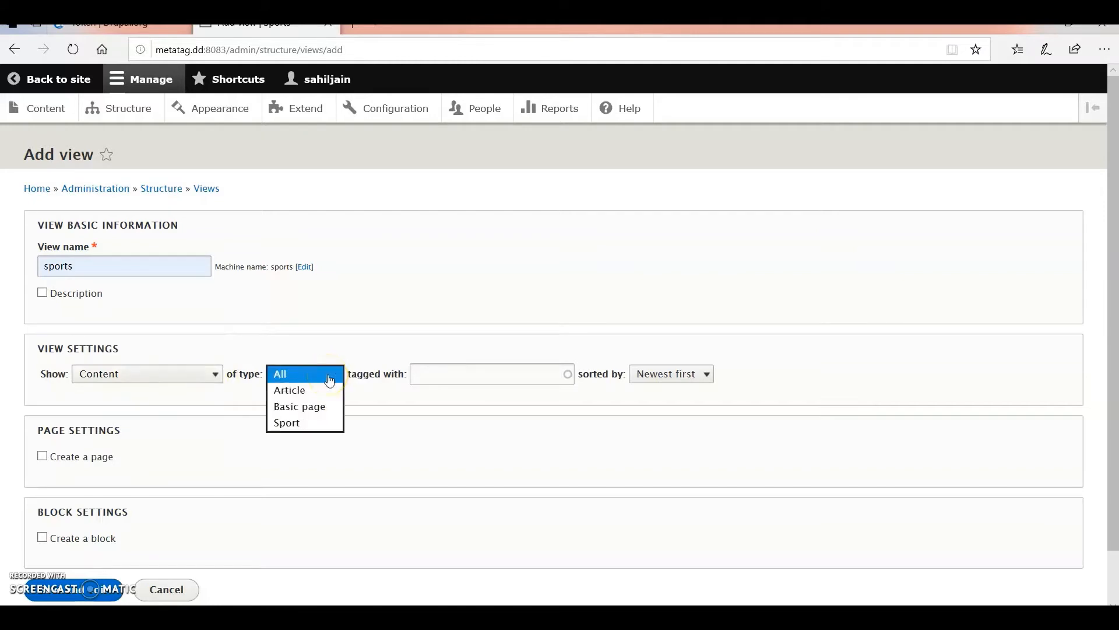
click(327, 423)
scroll(268, 406, down, 1)
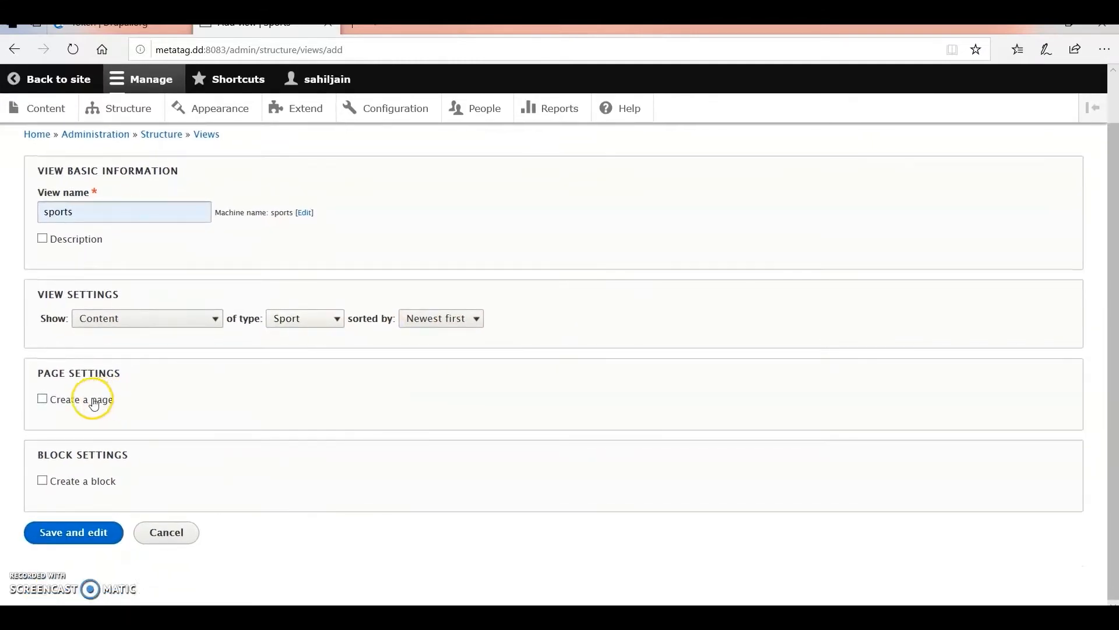
click(81, 402)
Give the view's page a menu link with the link text "Sports" and save the new view for editing.
scroll(86, 445, down, 2)
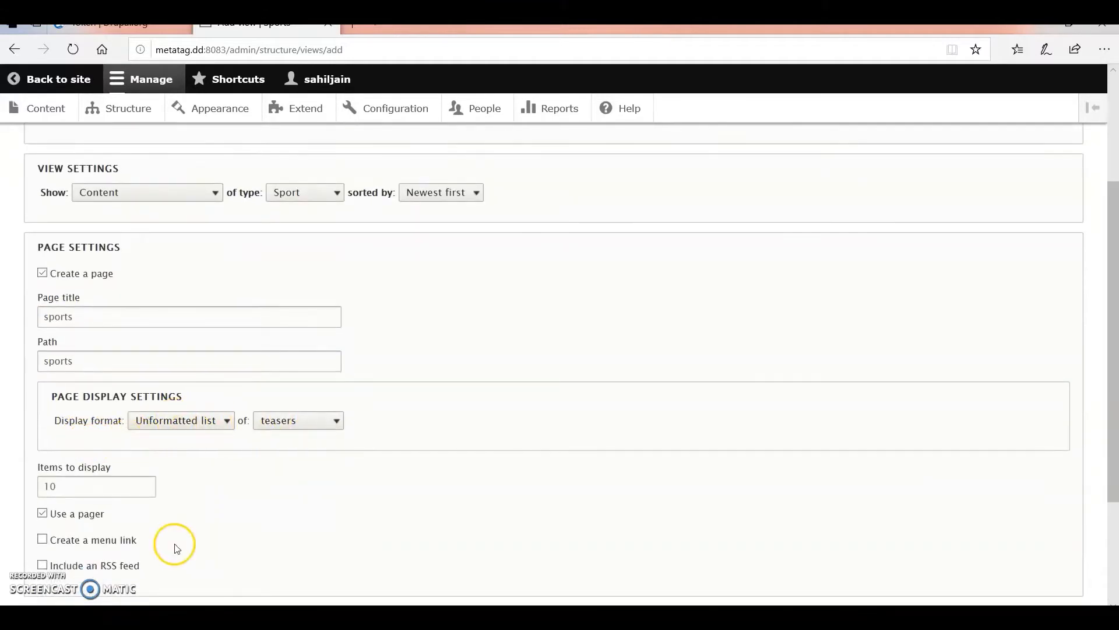
scroll(175, 545, down, 3)
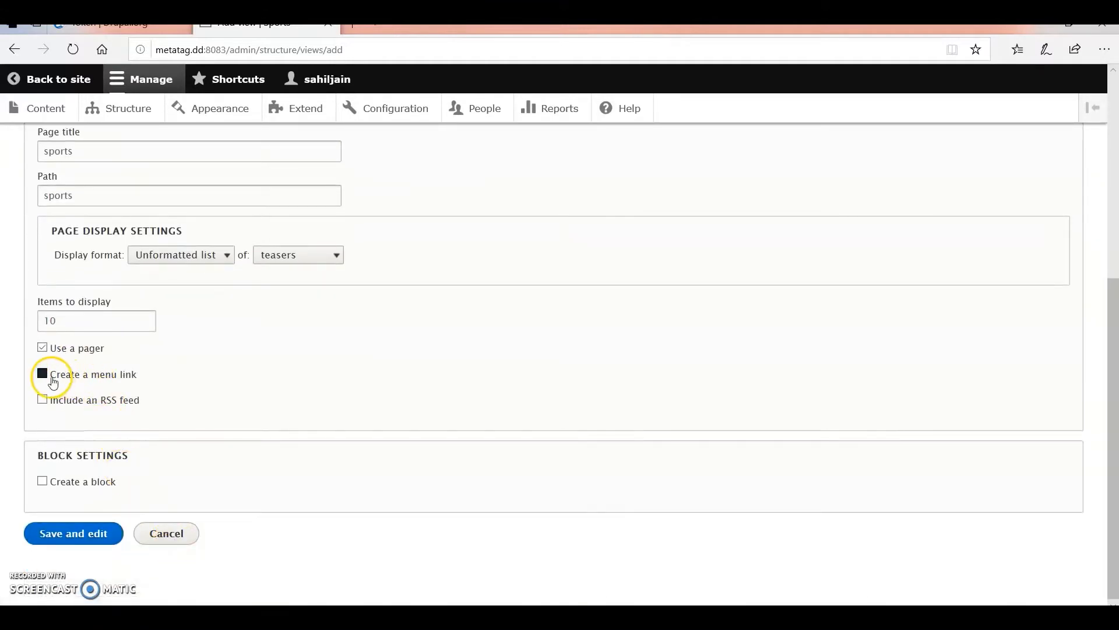
click(53, 382)
click(50, 464)
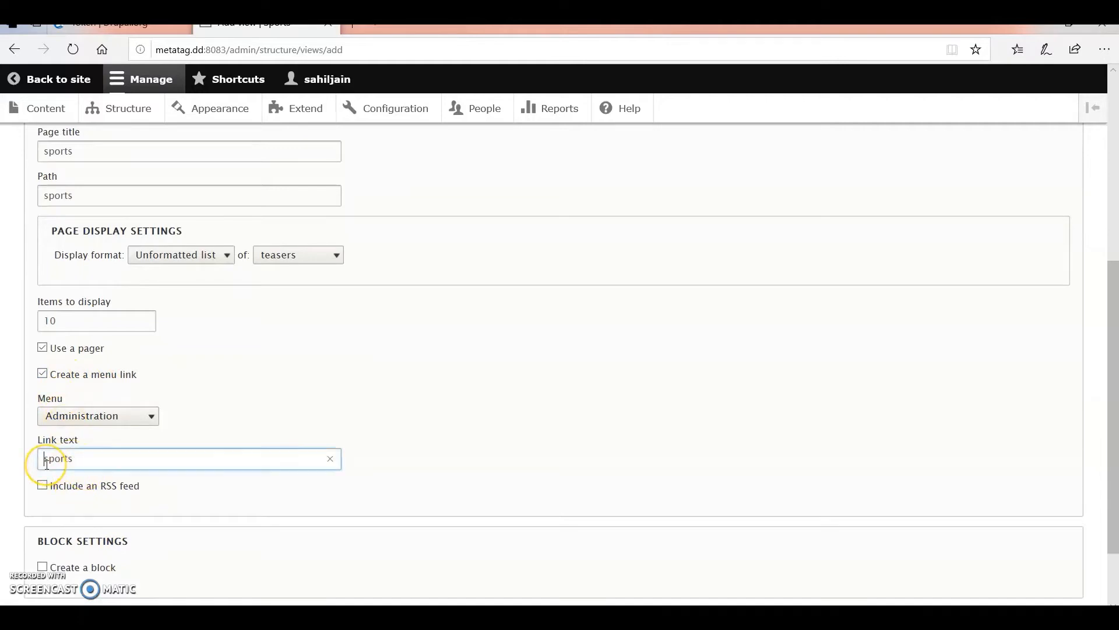
key(BackSpace)
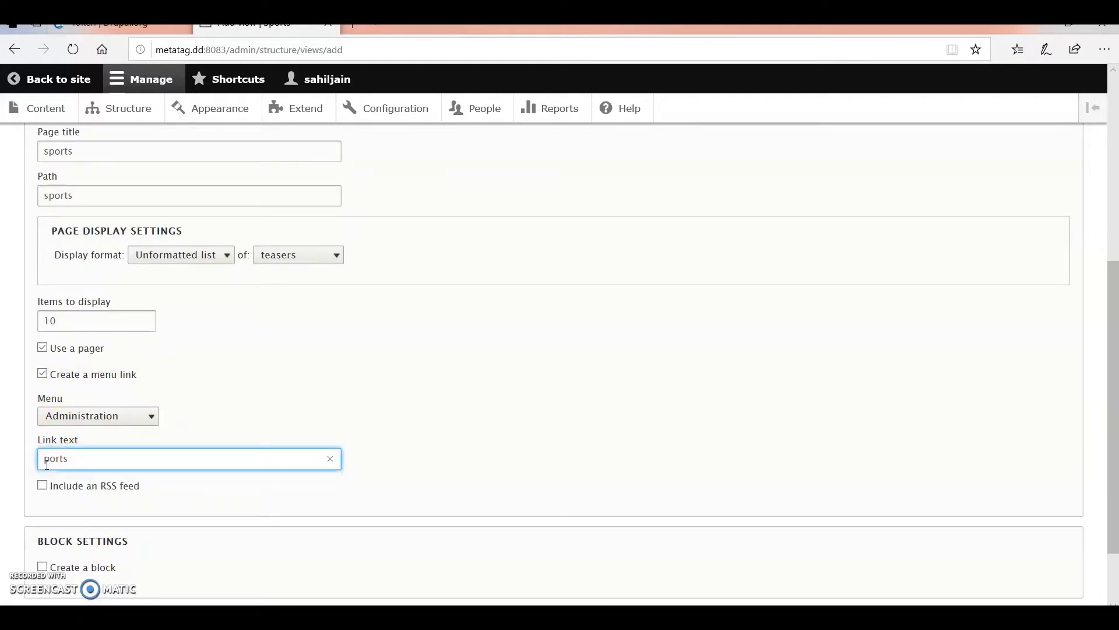
text(S)
click(230, 481)
click(402, 495)
scroll(406, 497, down, 2)
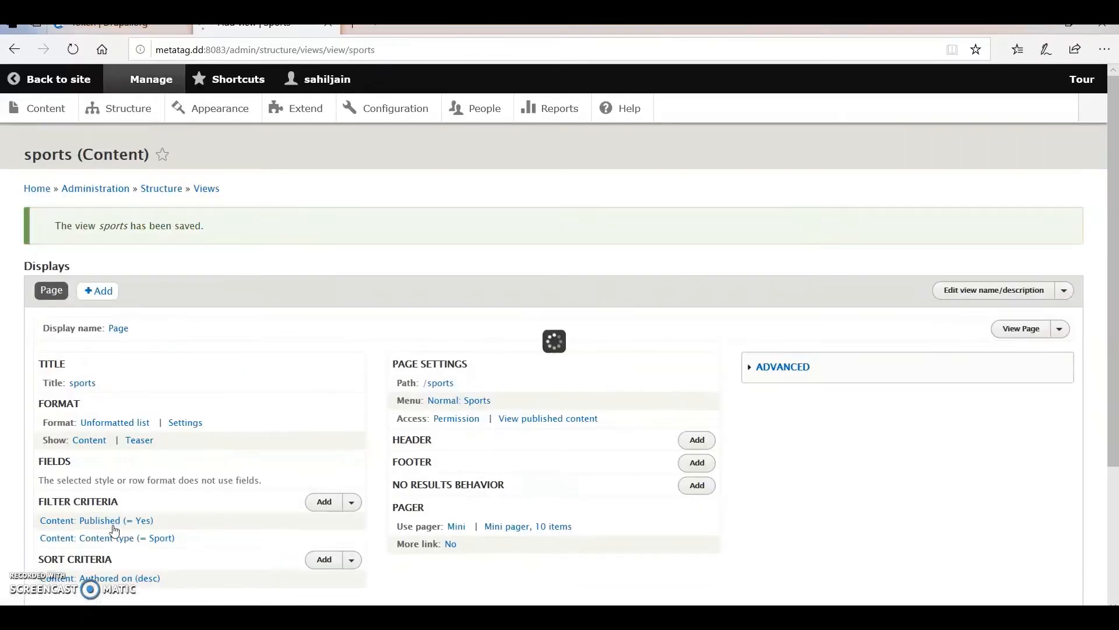
Check the sports view's preview of the sport items and save the view.
click(207, 467)
scroll(208, 471, down, 3)
click(88, 447)
scroll(92, 449, down, 7)
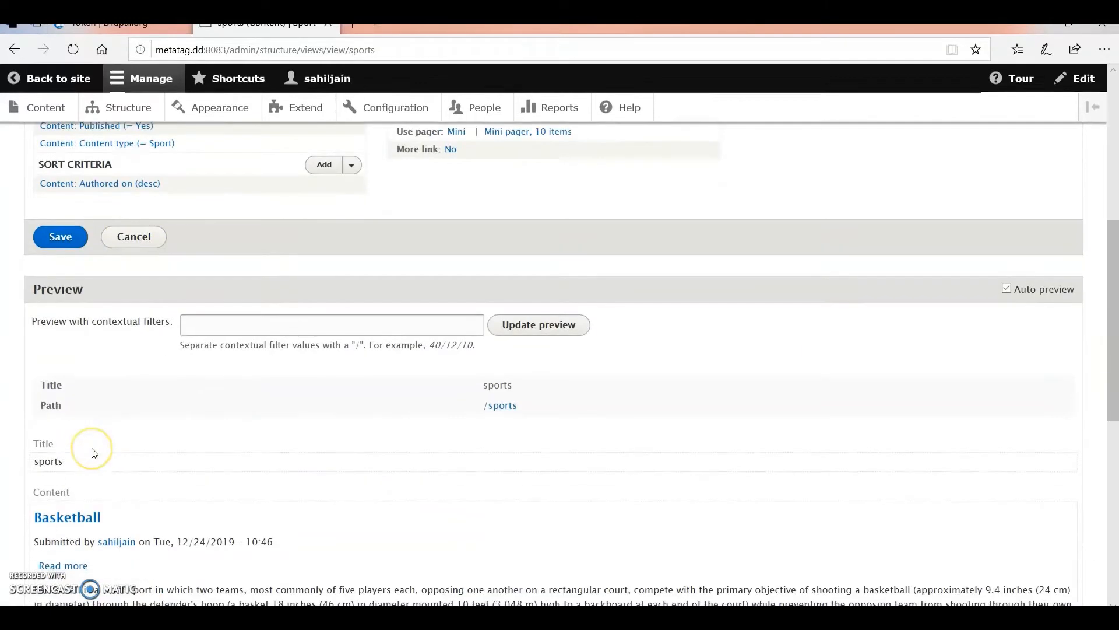
scroll(92, 453, down, 2)
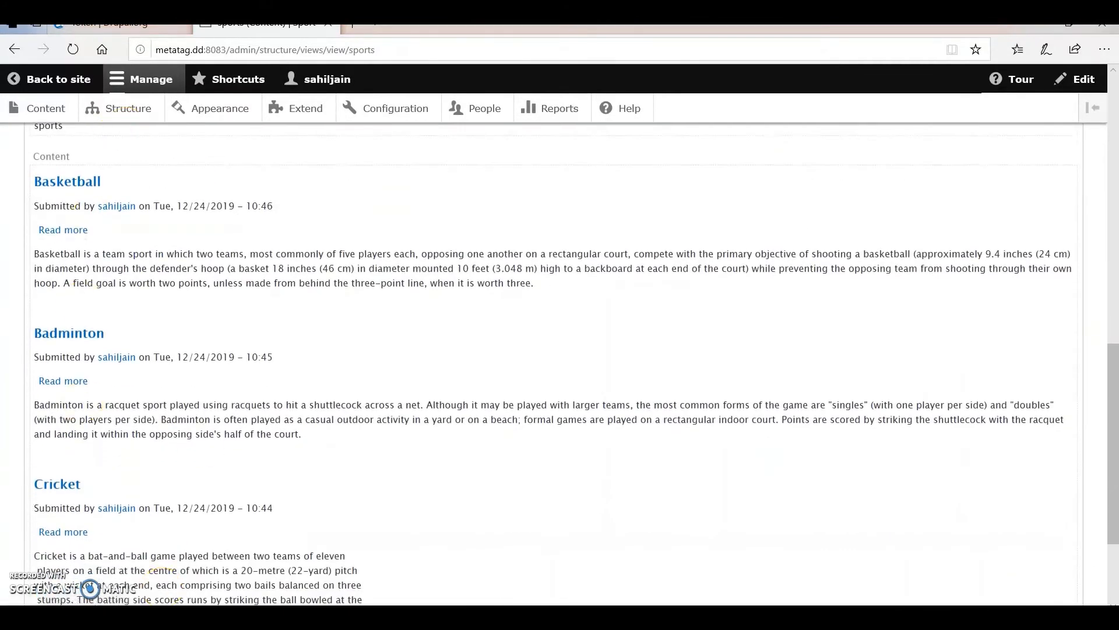
click(95, 327)
scroll(99, 376, up, 4)
scroll(99, 378, up, 4)
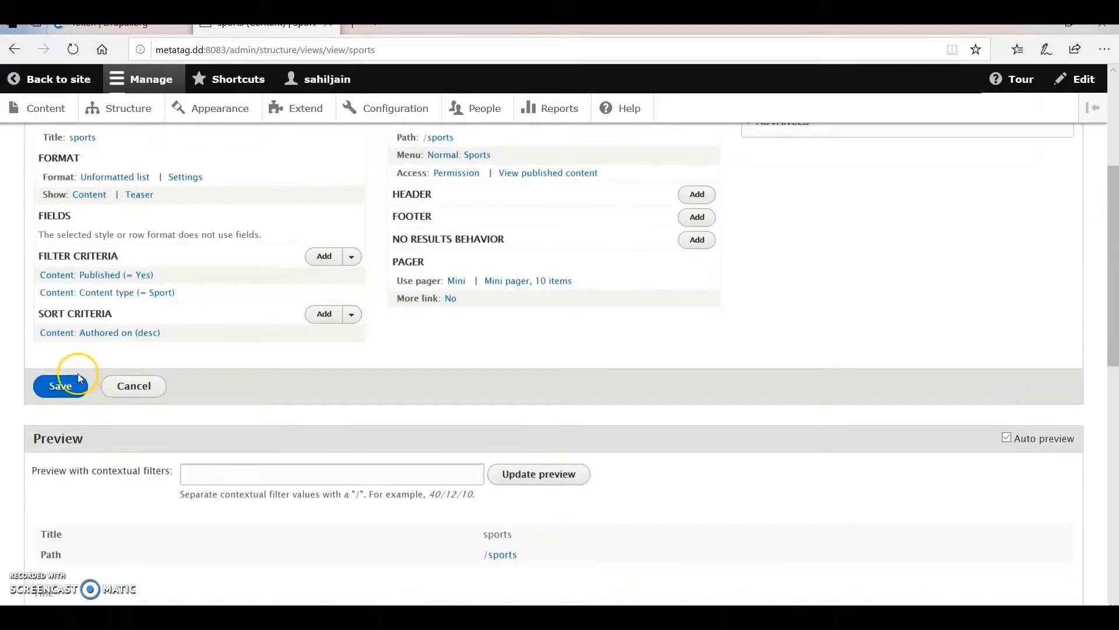
click(73, 389)
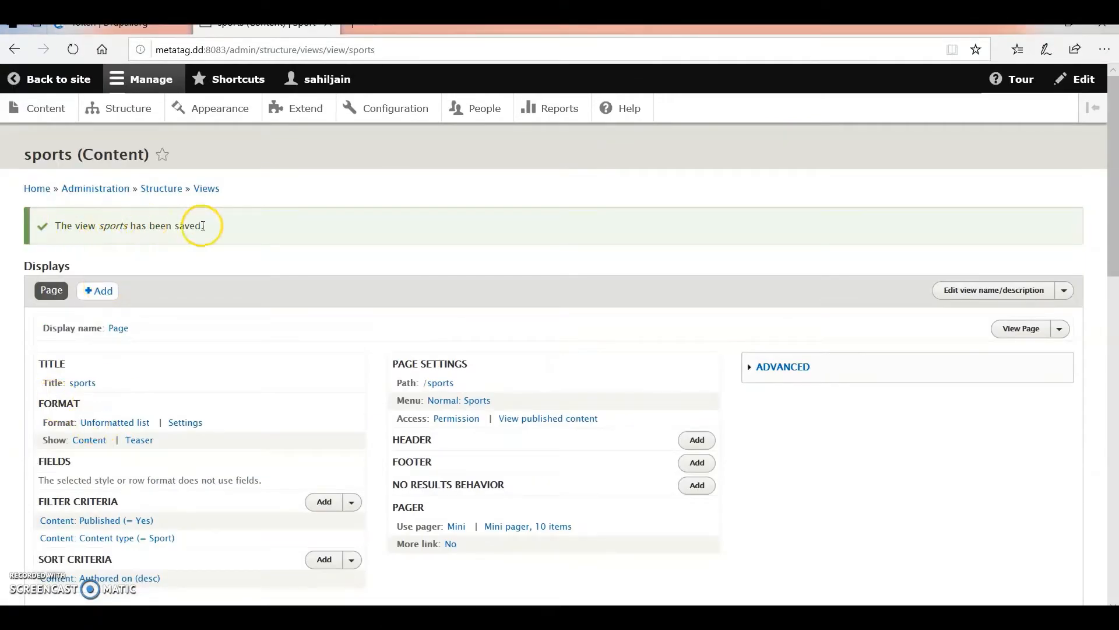
Return to the site and look through the sport items listed on its home page.
click(51, 81)
scroll(491, 362, down, 3)
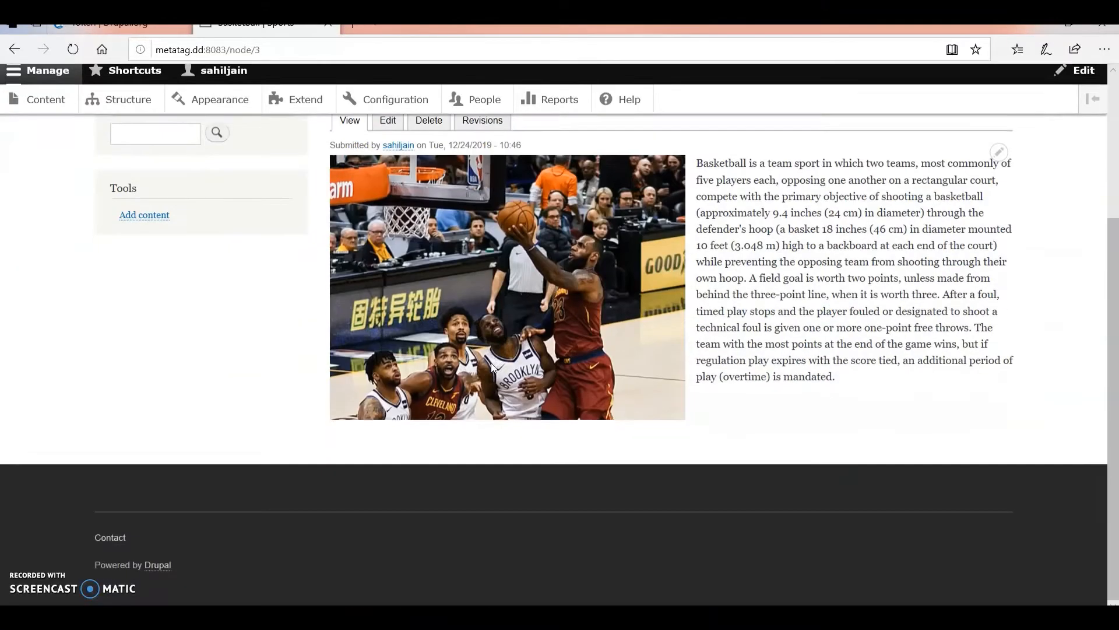
scroll(147, 244, up, 3)
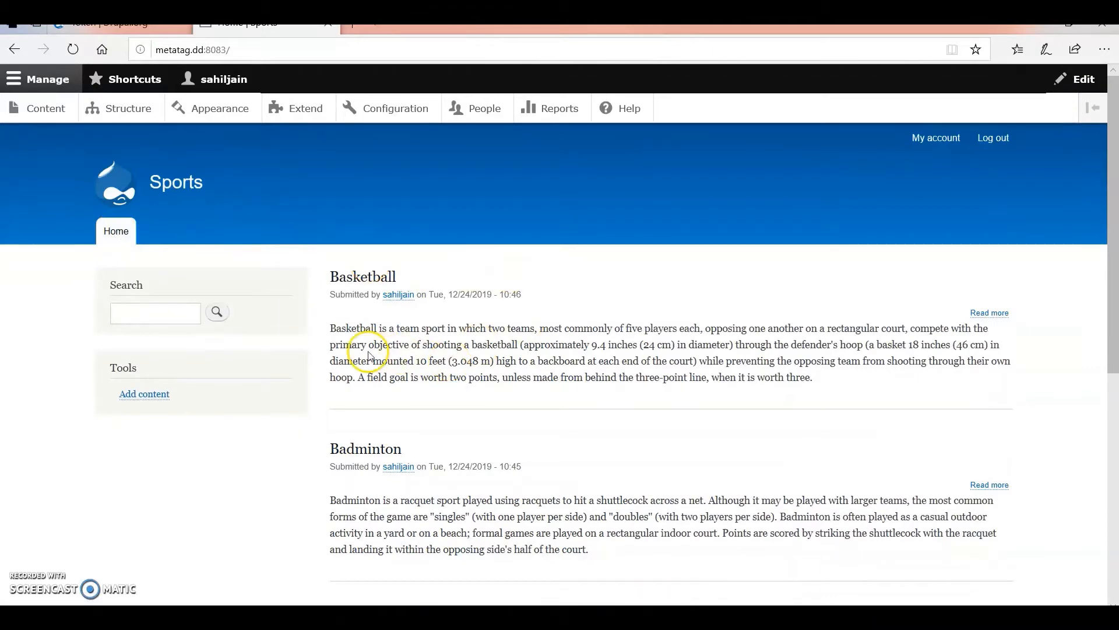
scroll(385, 274, down, 1)
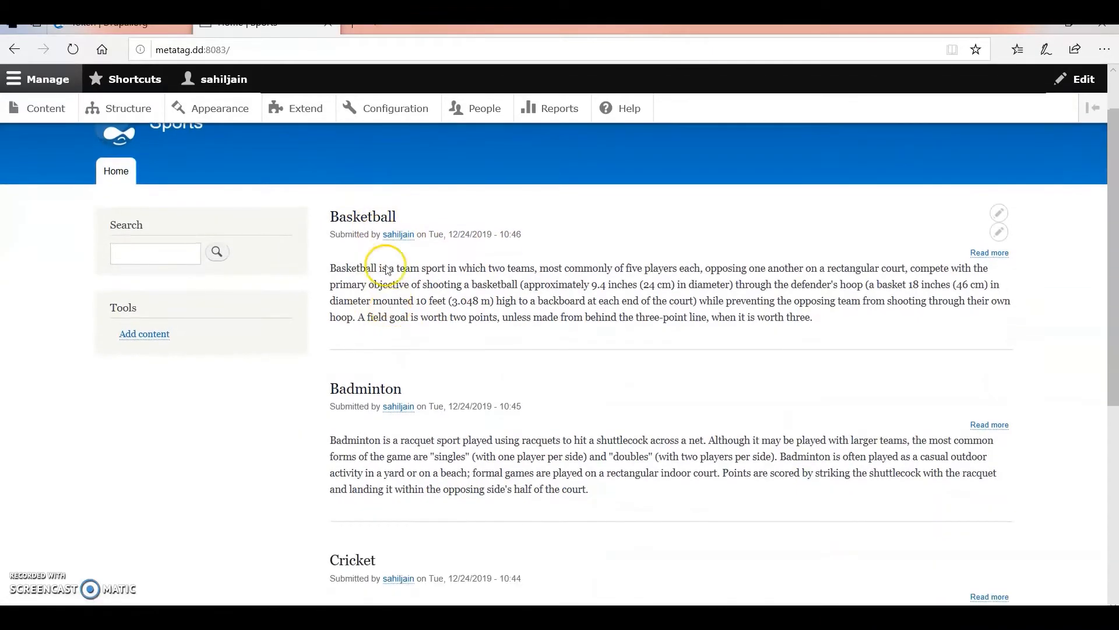
scroll(363, 405, down, 3)
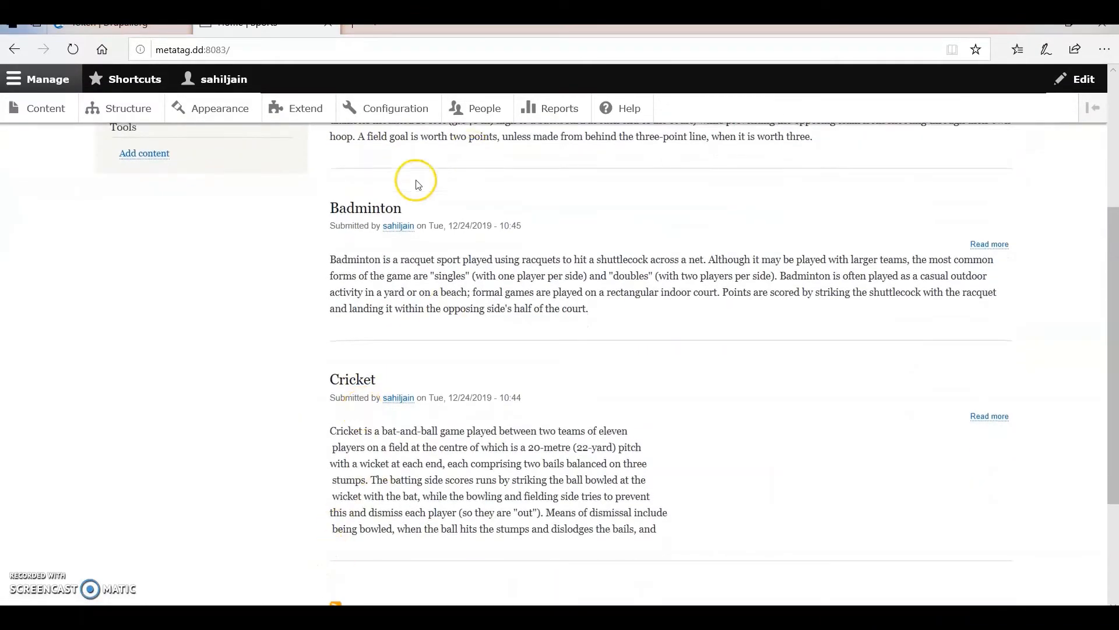
scroll(642, 467, up, 4)
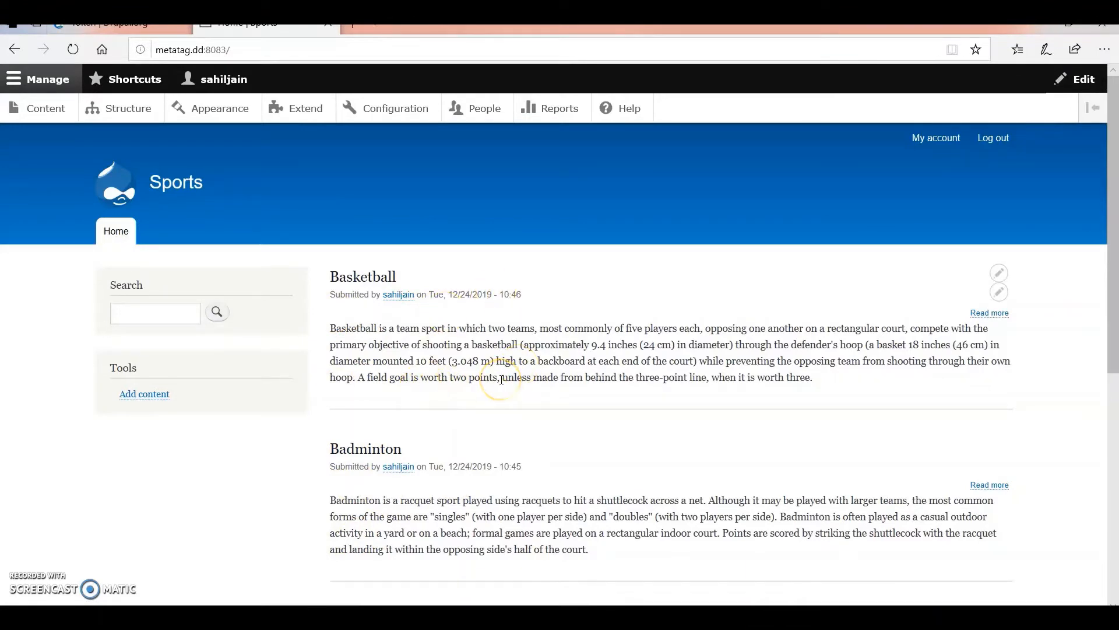
Inspect the meta tags in the home page's HTML source with the browser's developer tools, widening the tools pane, and close them.
key(F12)
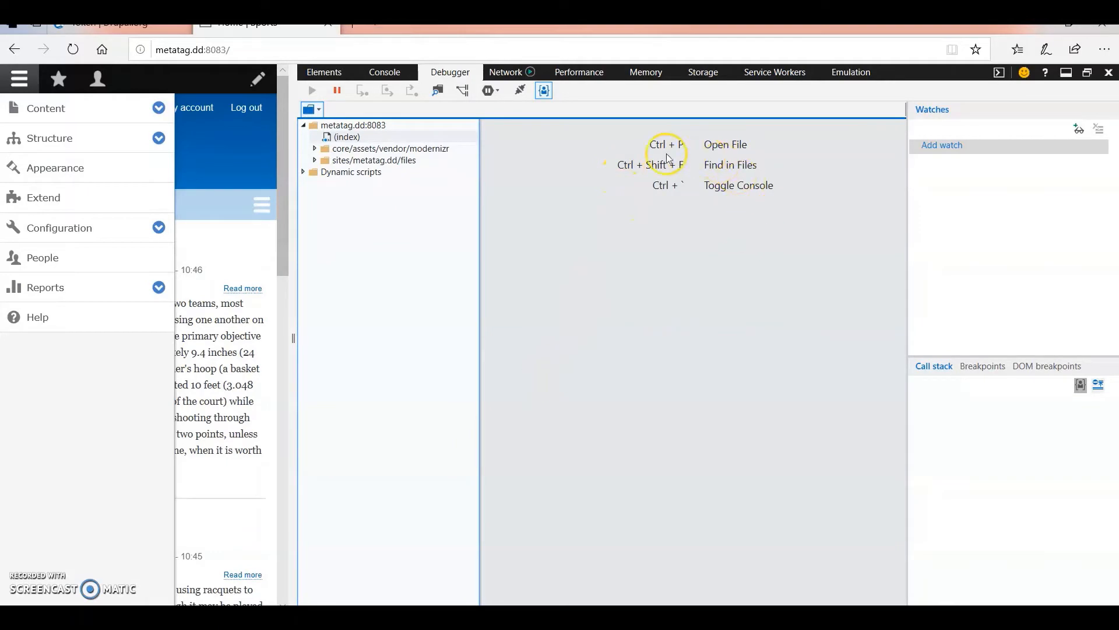
click(1108, 73)
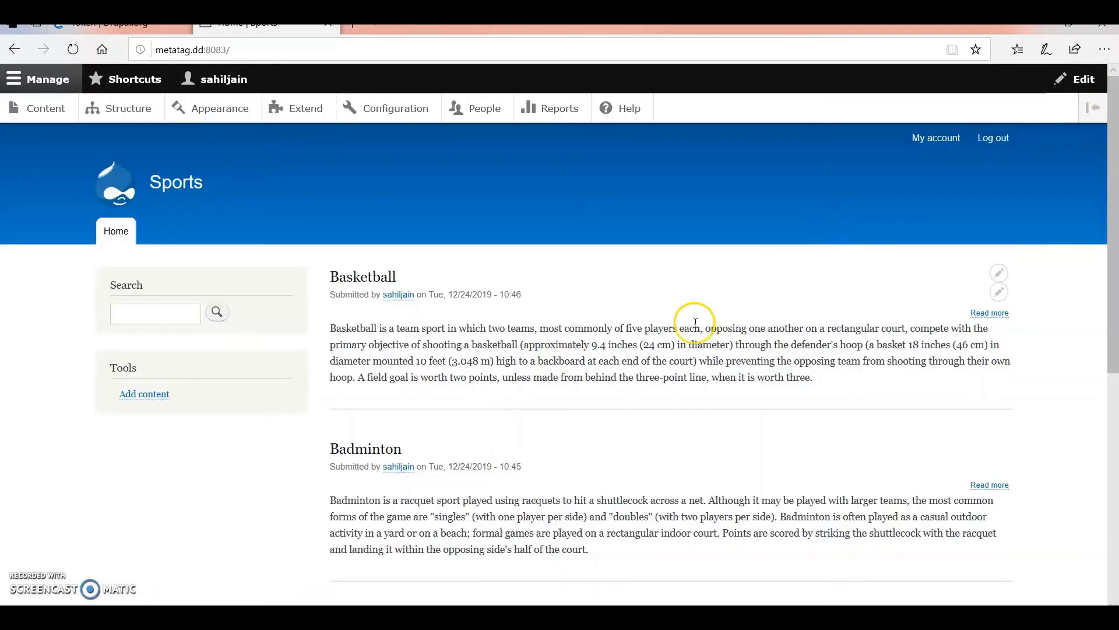
key(F12)
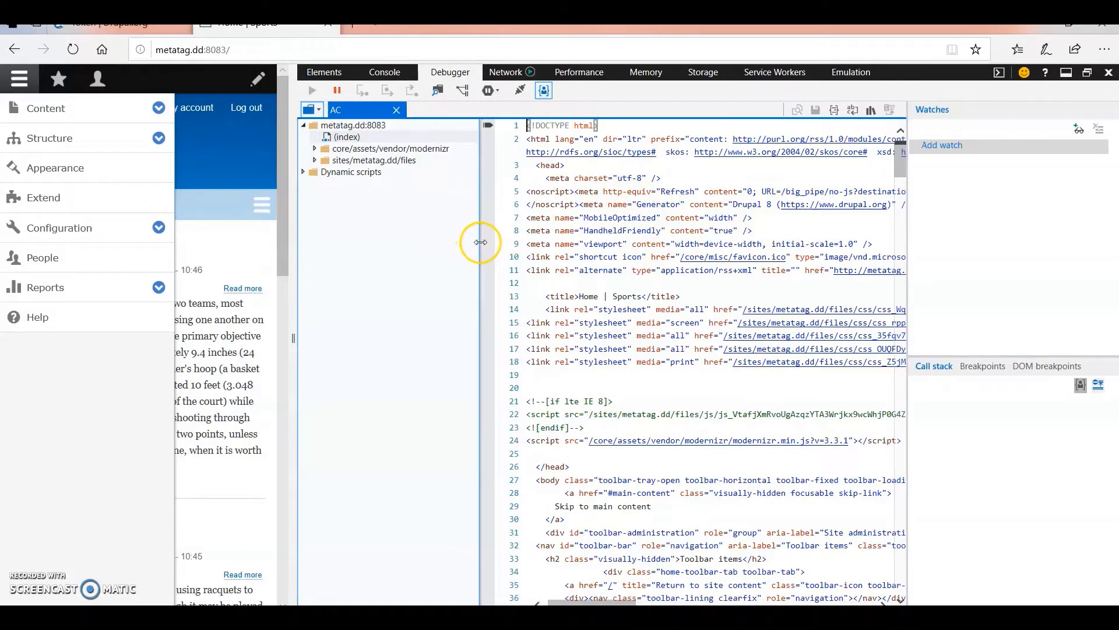
drag(480, 237, 427, 242)
drag(291, 240, 158, 244)
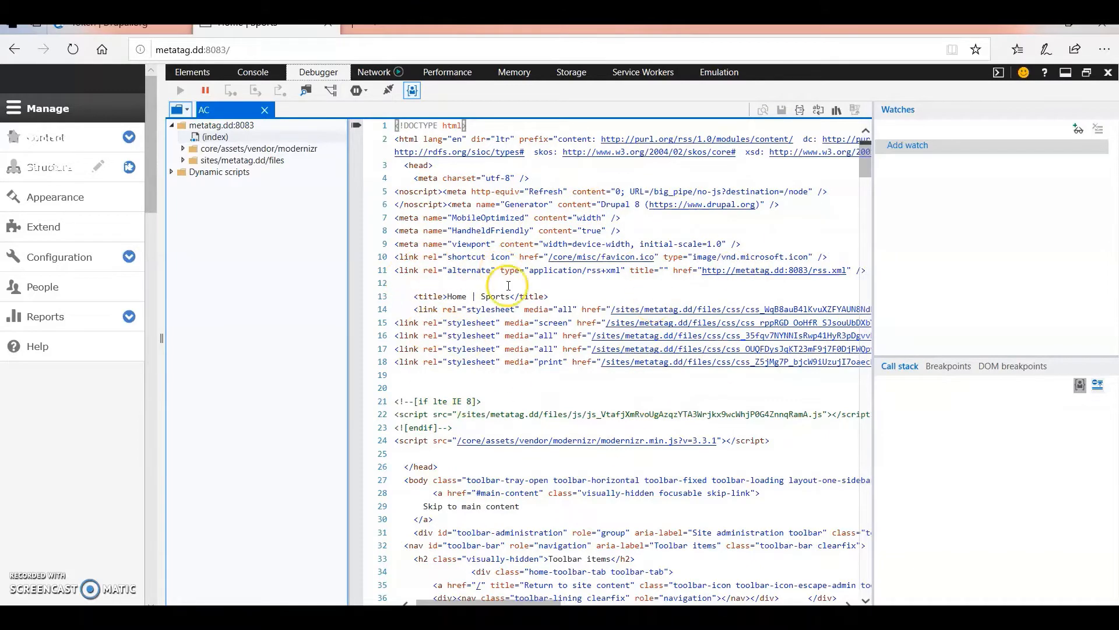
click(1107, 75)
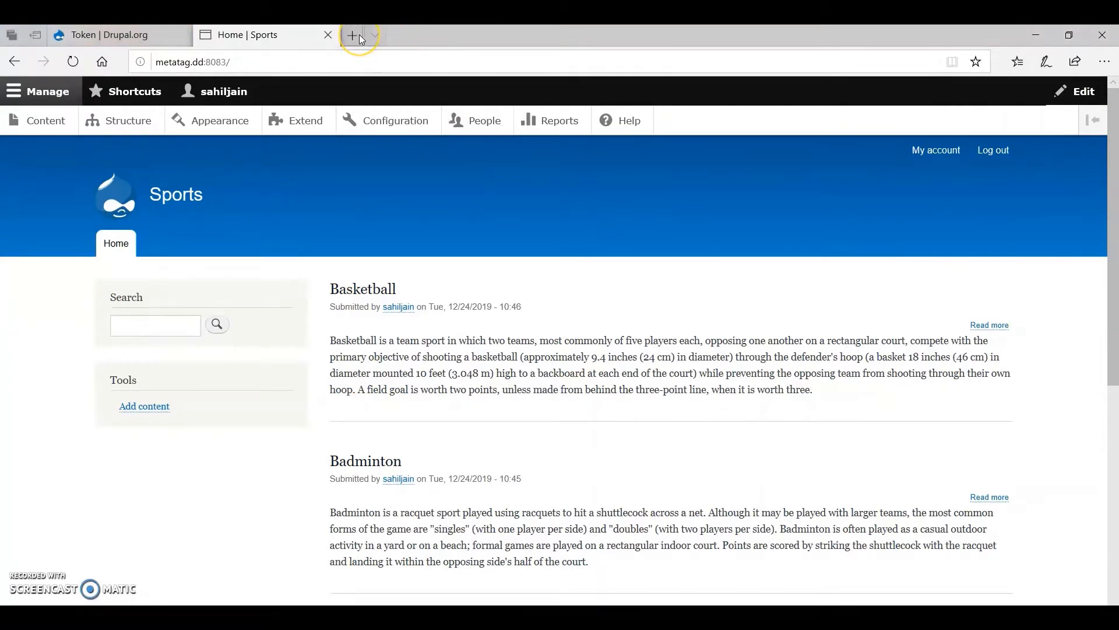
Close the Token page and open the Modules page of drupal.org in a new tab.
click(359, 36)
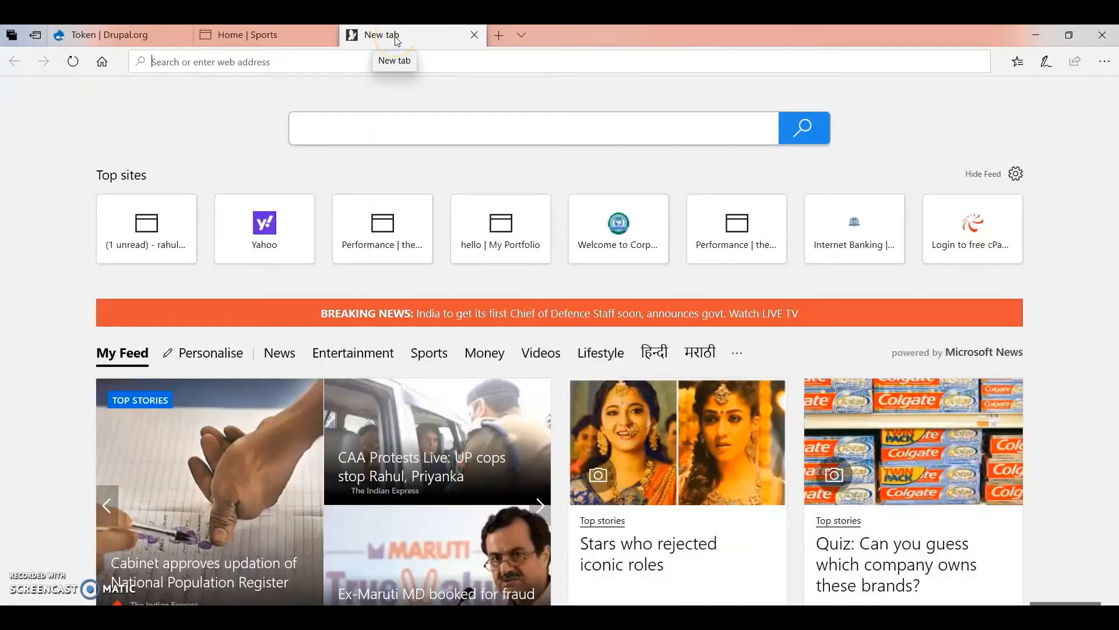
click(183, 36)
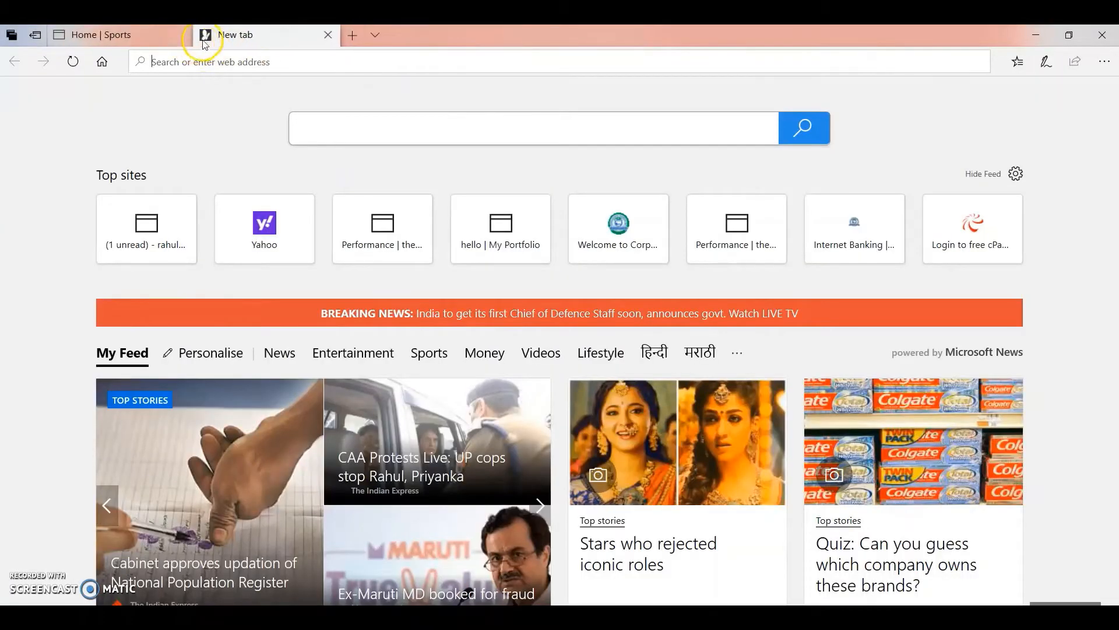
text(drupal)
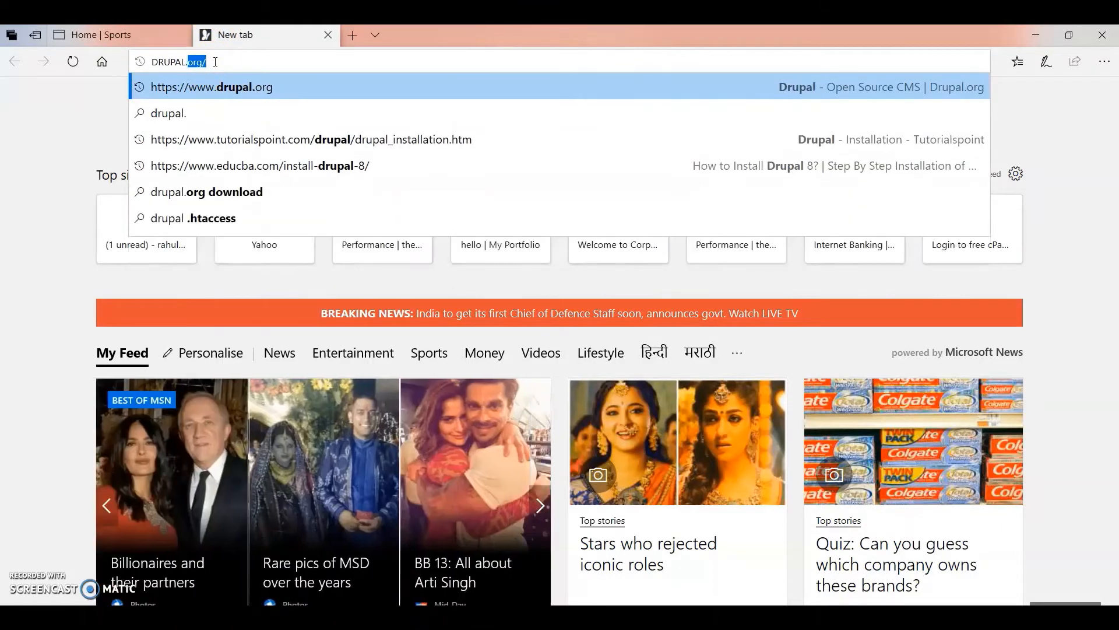
key(Return)
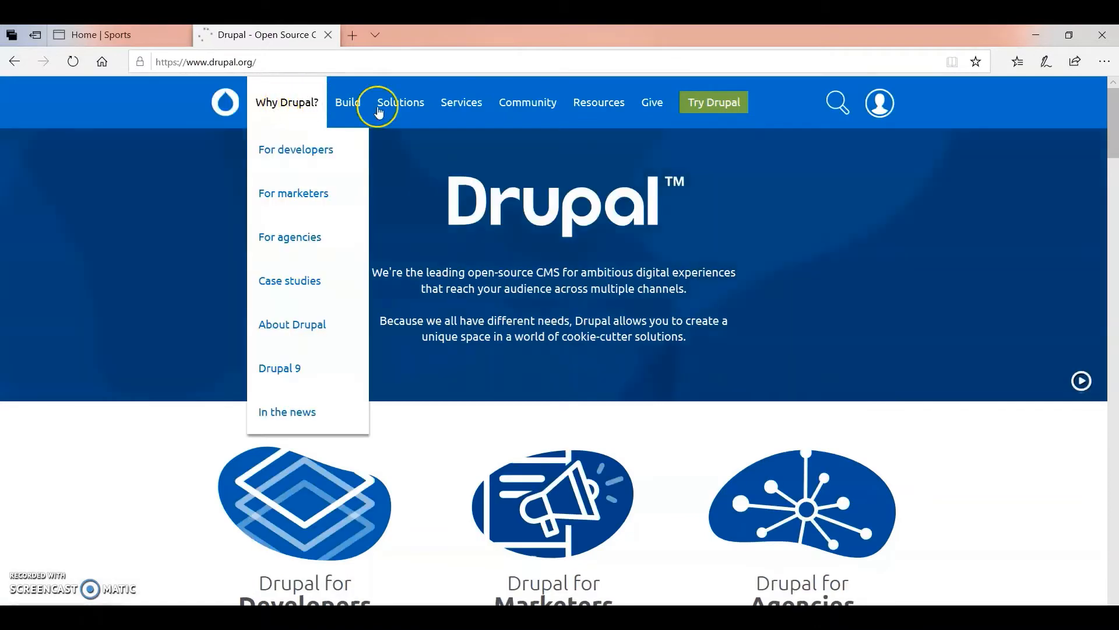
mouse_move(366, 108)
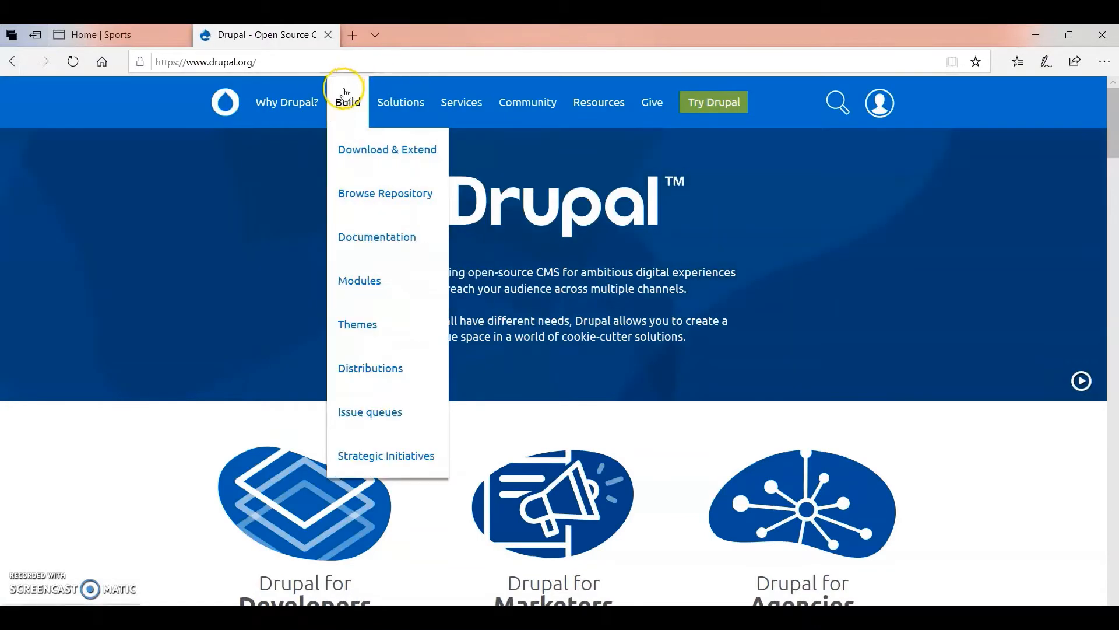
click(344, 288)
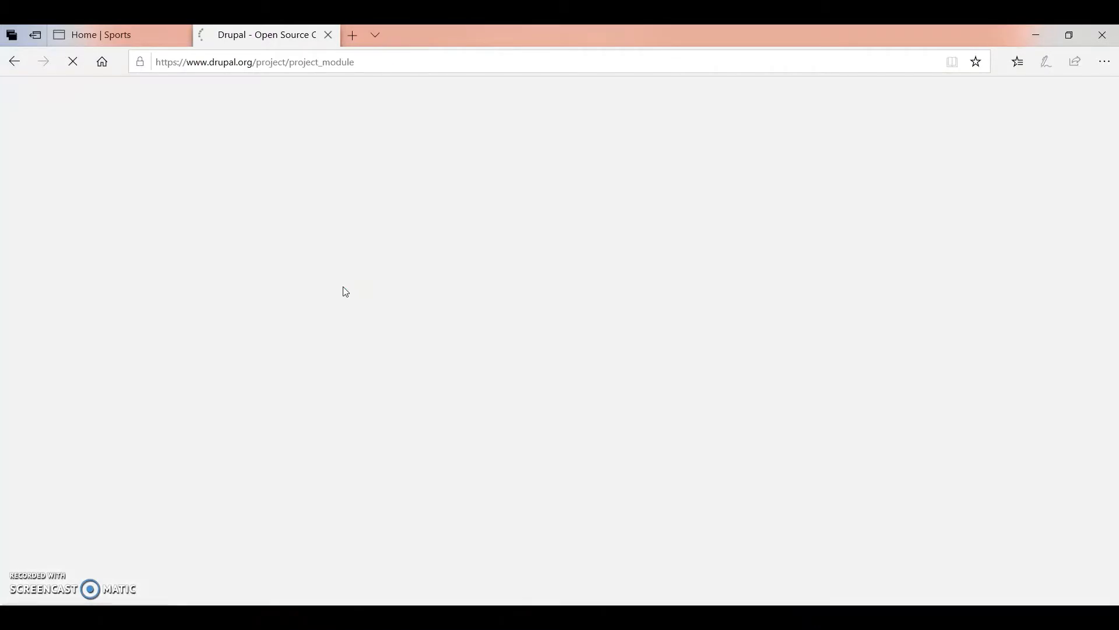
Search the Drupal modules for "meta tag".
scroll(367, 495, down, 2)
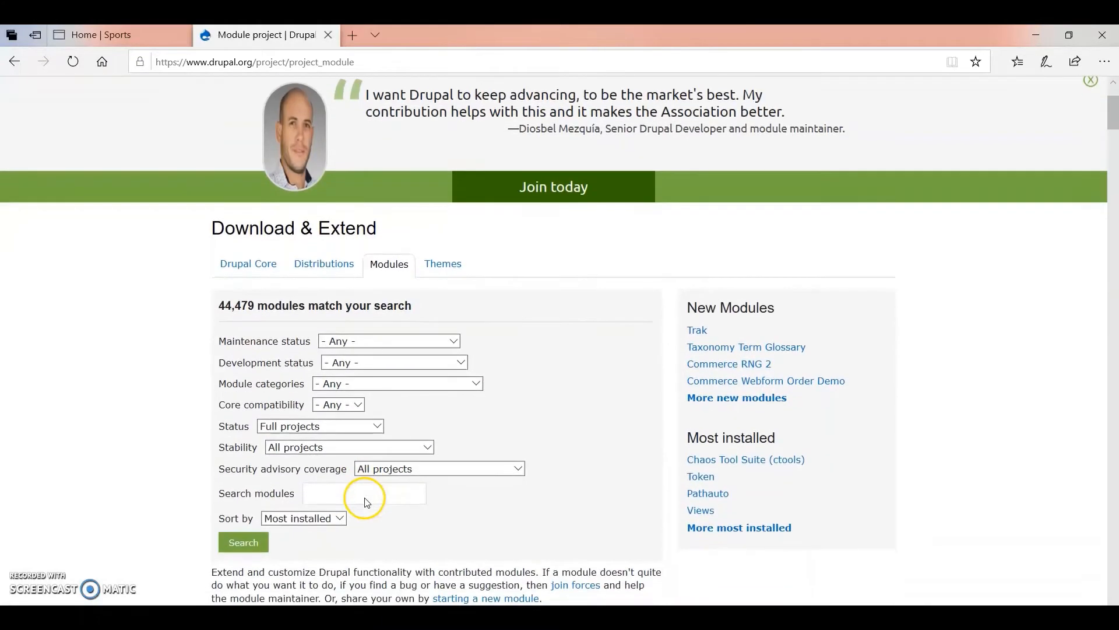
click(339, 489)
text(M)
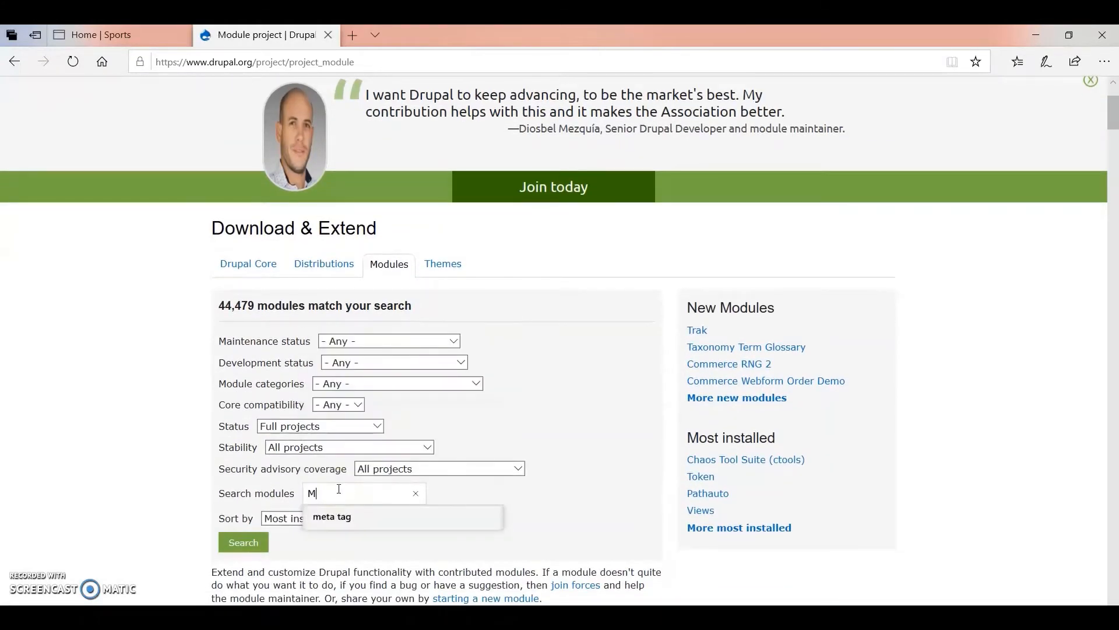
text(ET)
key(Down)
key(Return)
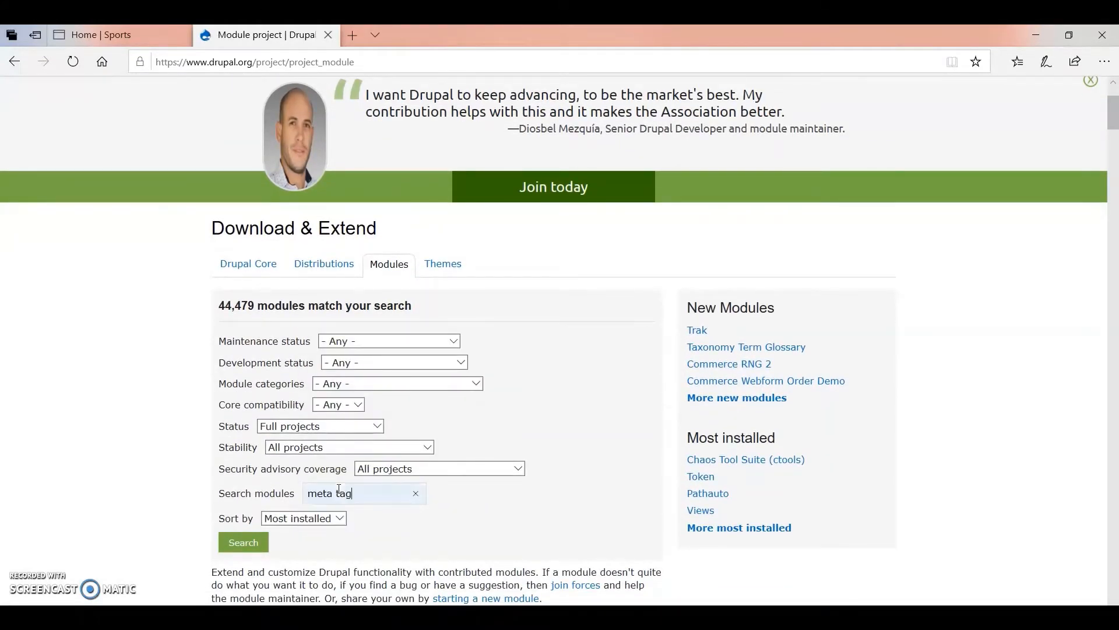
scroll(339, 488, down, 2)
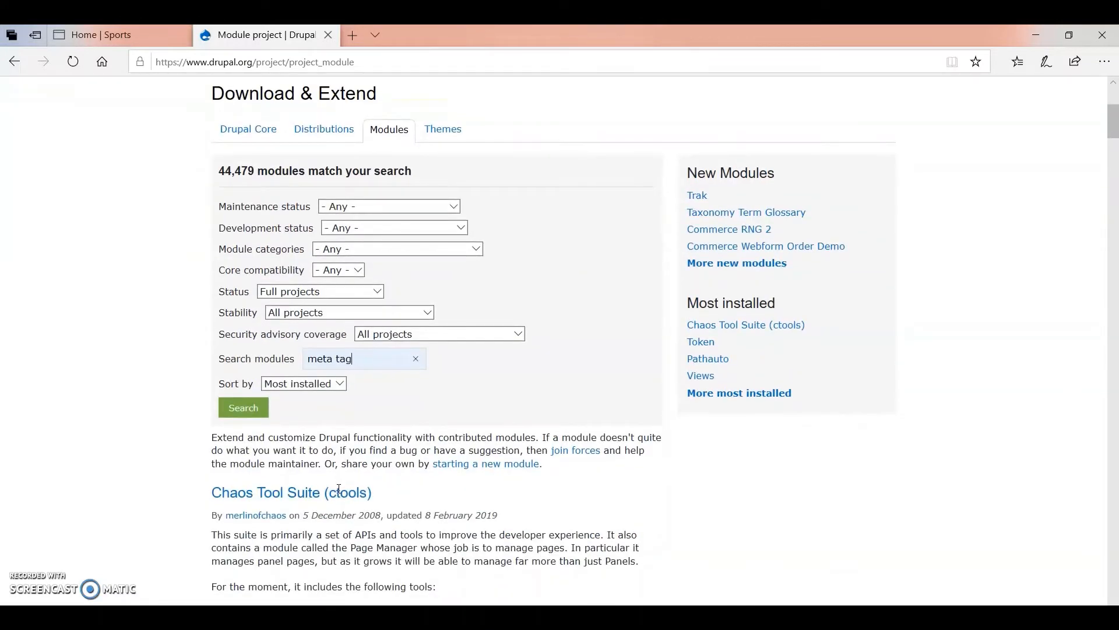
click(242, 404)
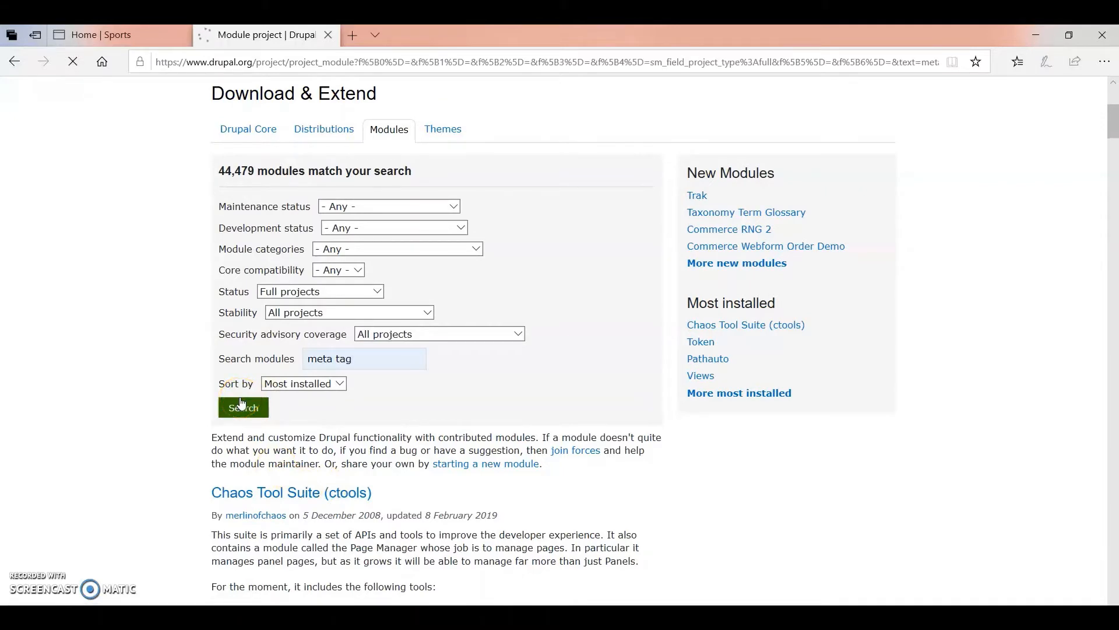
Open the Metatag module's project page from the search results and look through its dependencies and features.
scroll(240, 402, down, 7)
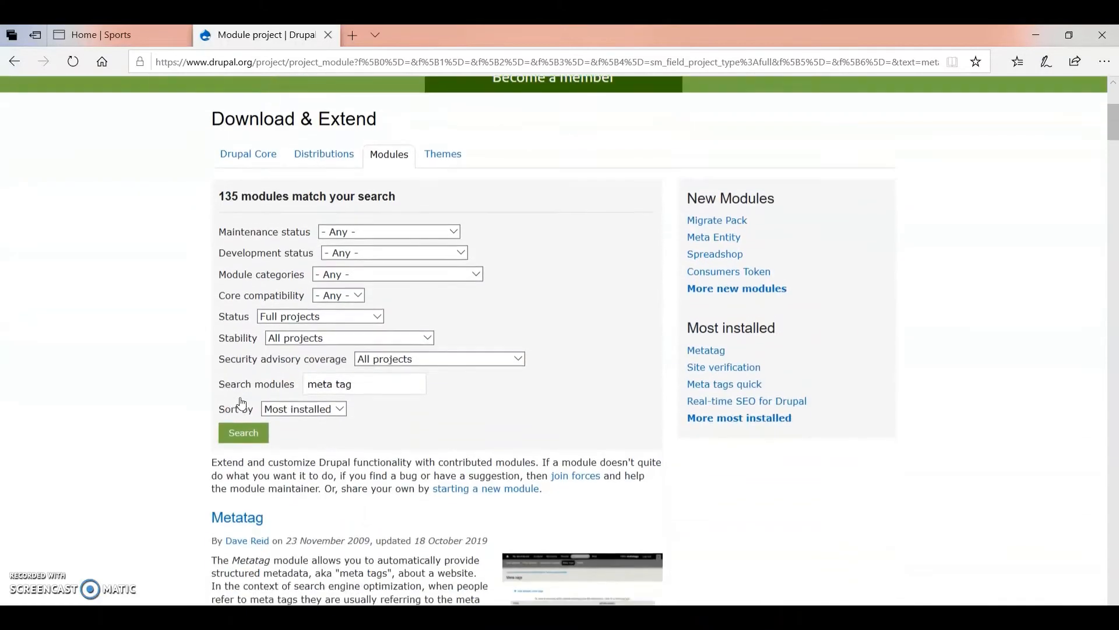
click(236, 367)
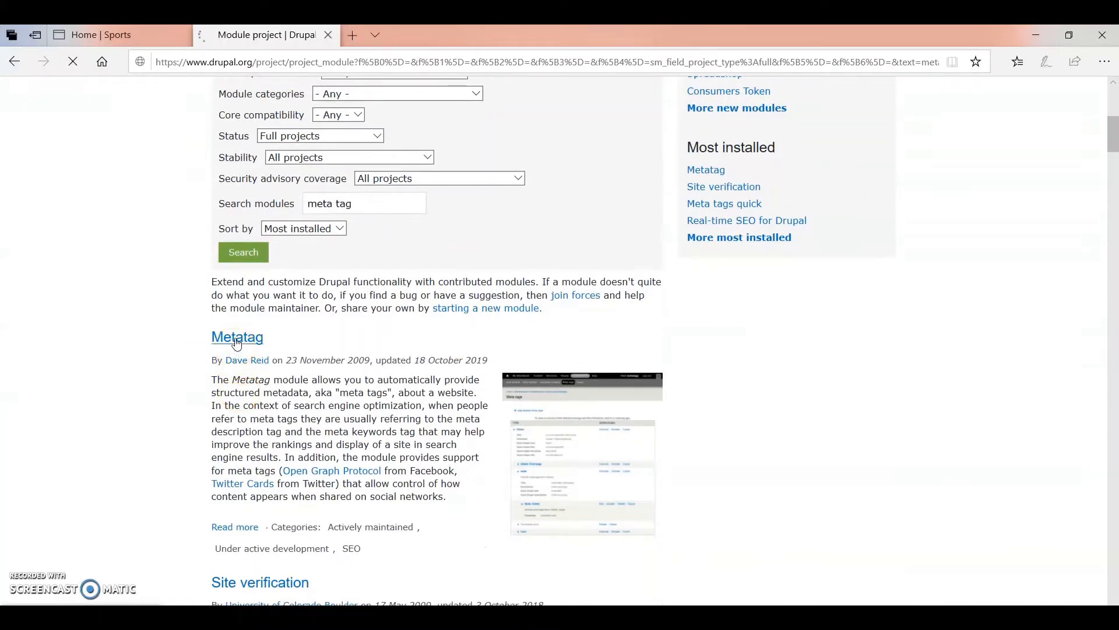
scroll(236, 343, down, 7)
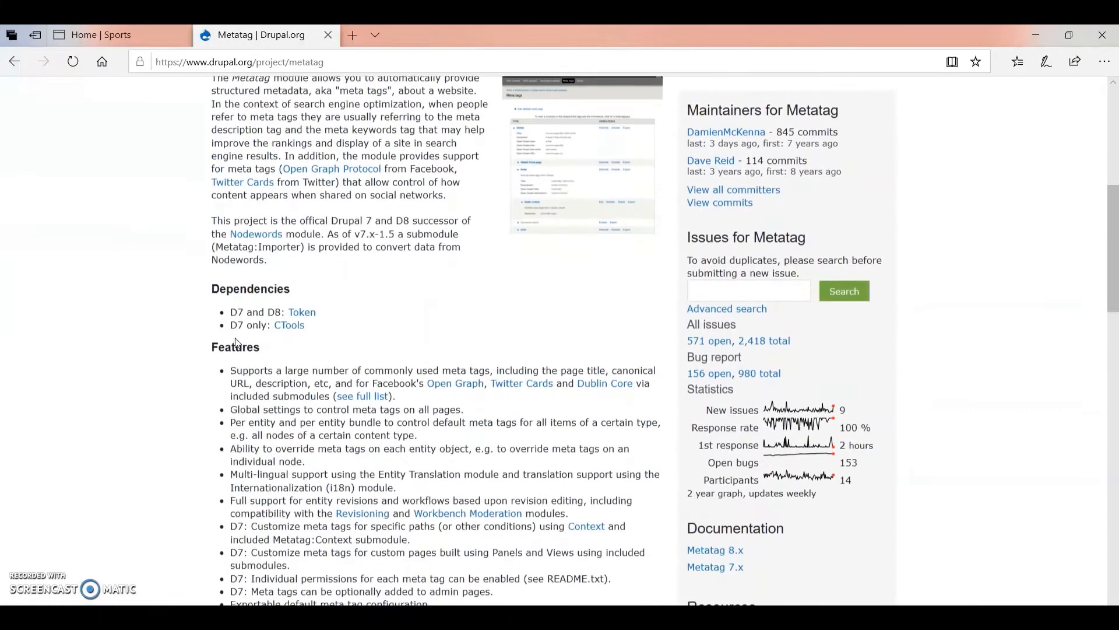
Download the tar.gz archive of Metatag 8.x-1.11 from its project page and save it.
scroll(236, 343, down, 20)
click(268, 388)
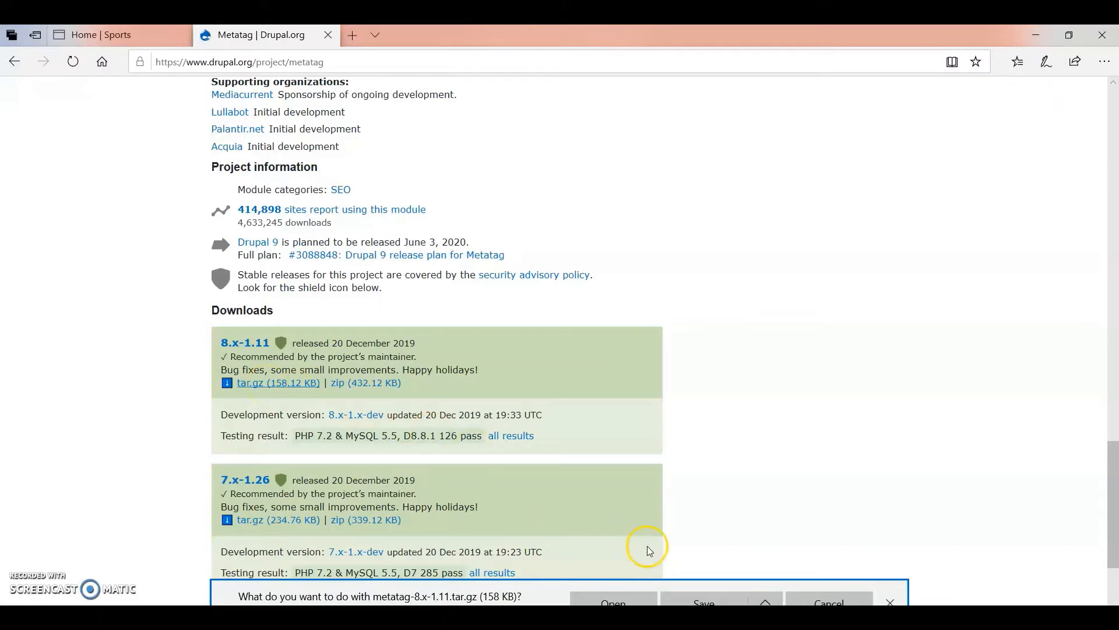
click(670, 599)
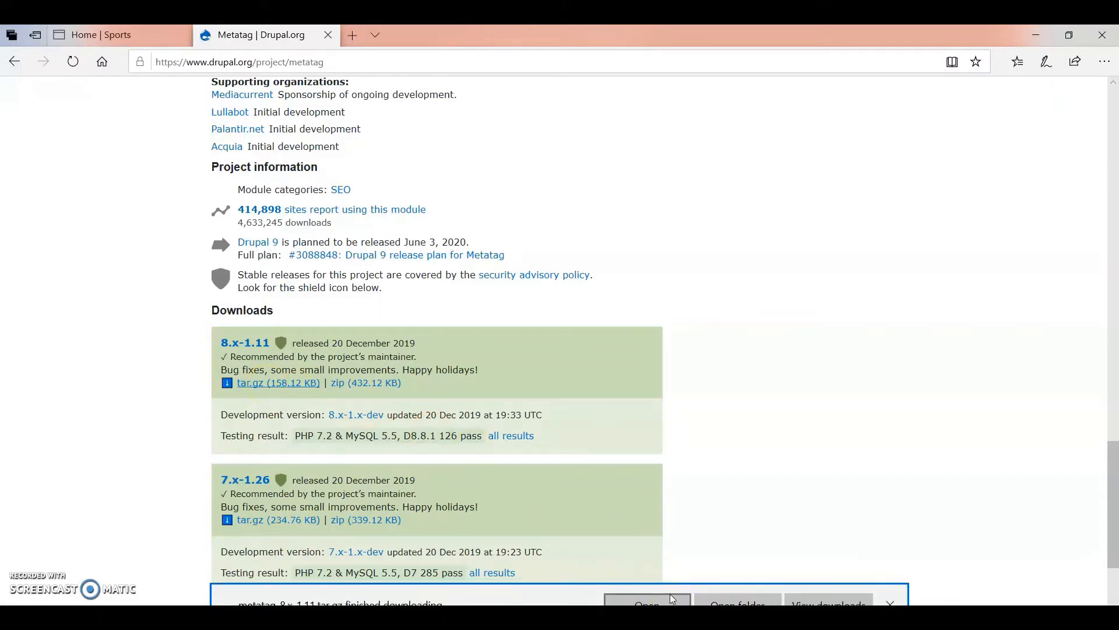
click(672, 599)
Install the downloaded metatag-8.x-1.11.tar archive as a new module on the Sports site.
click(92, 37)
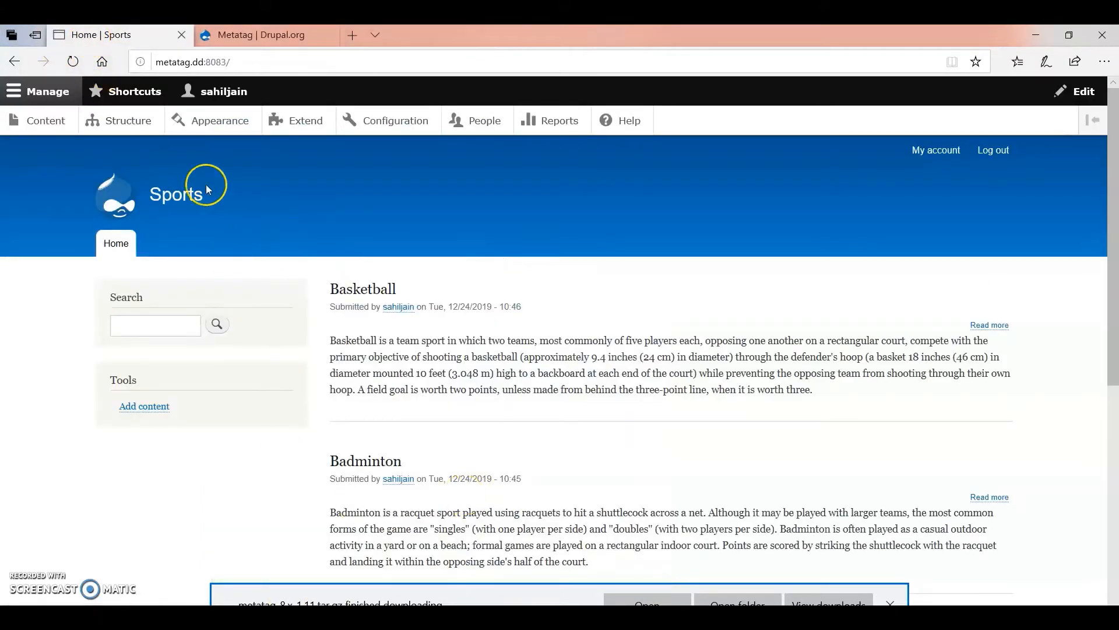
click(318, 127)
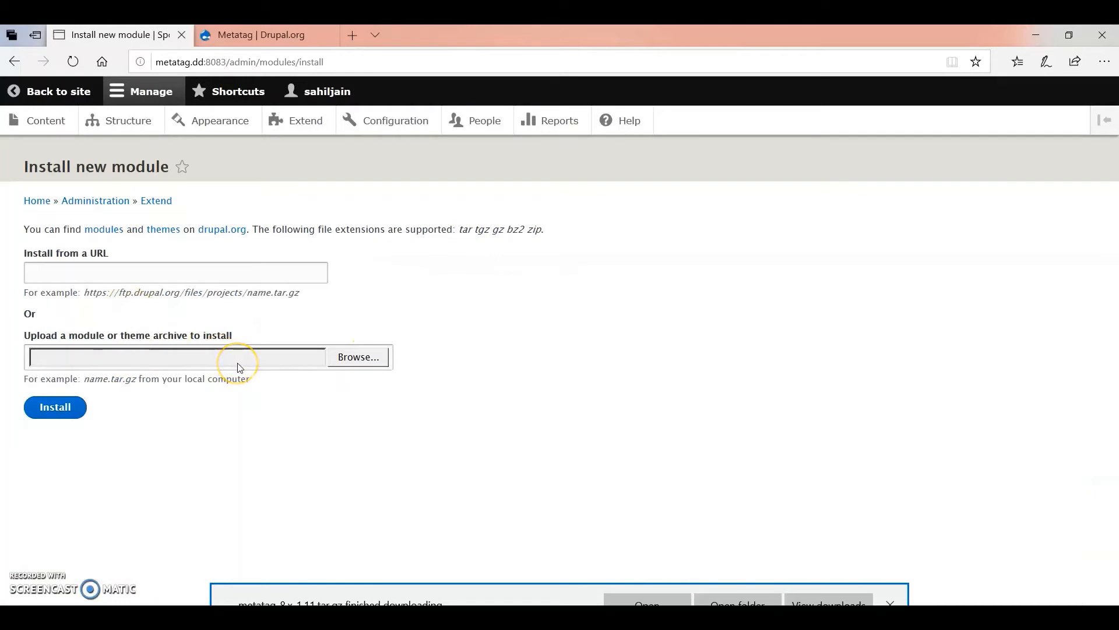
click(239, 367)
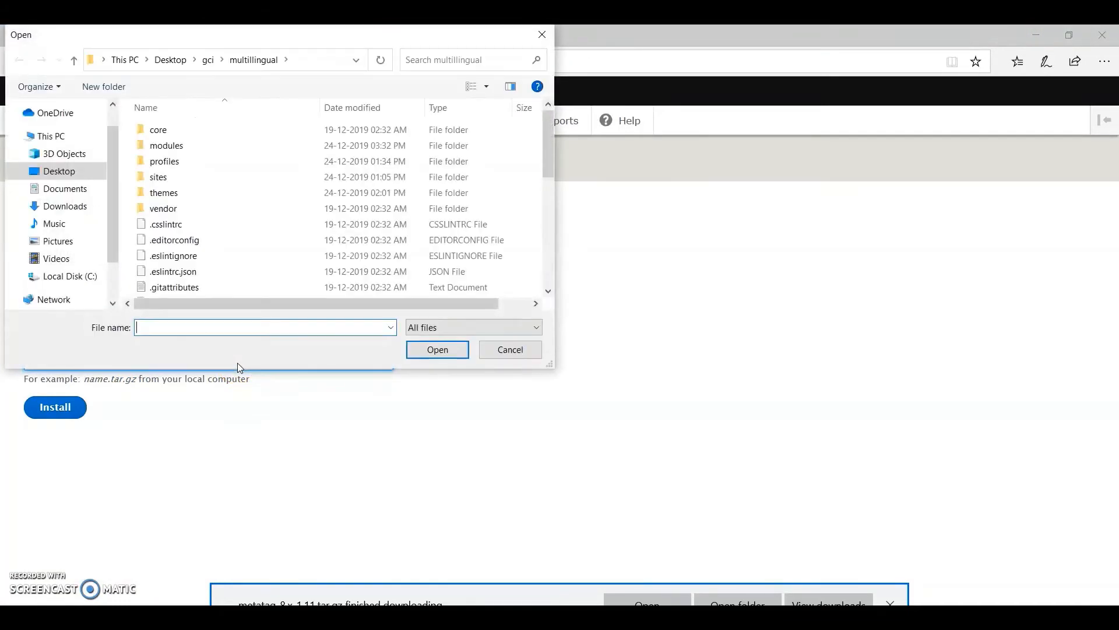
click(77, 189)
click(77, 206)
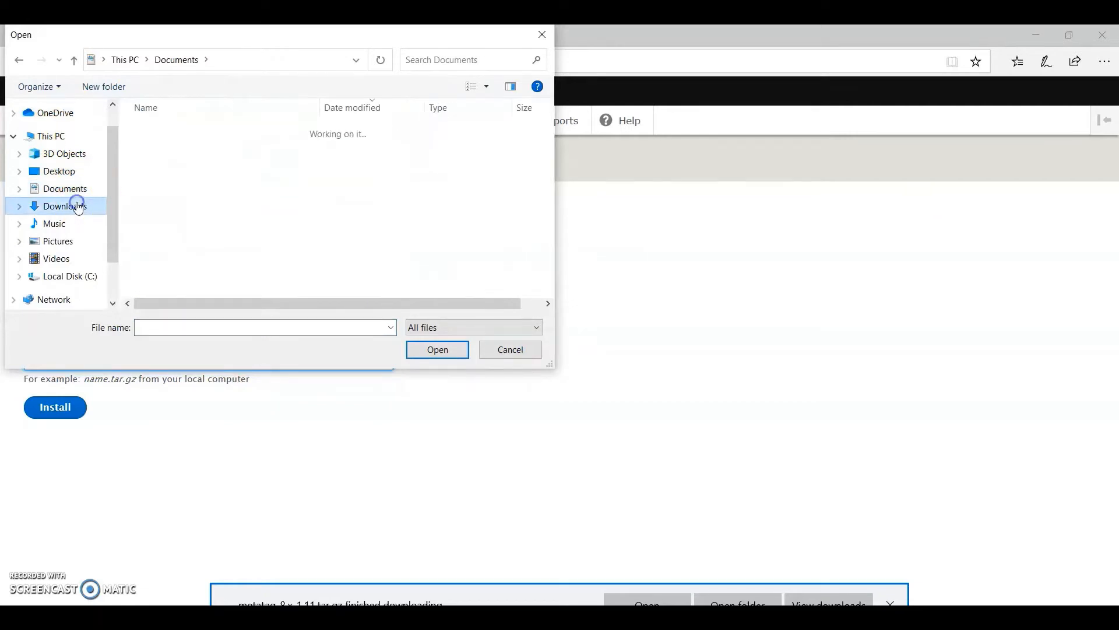
click(221, 147)
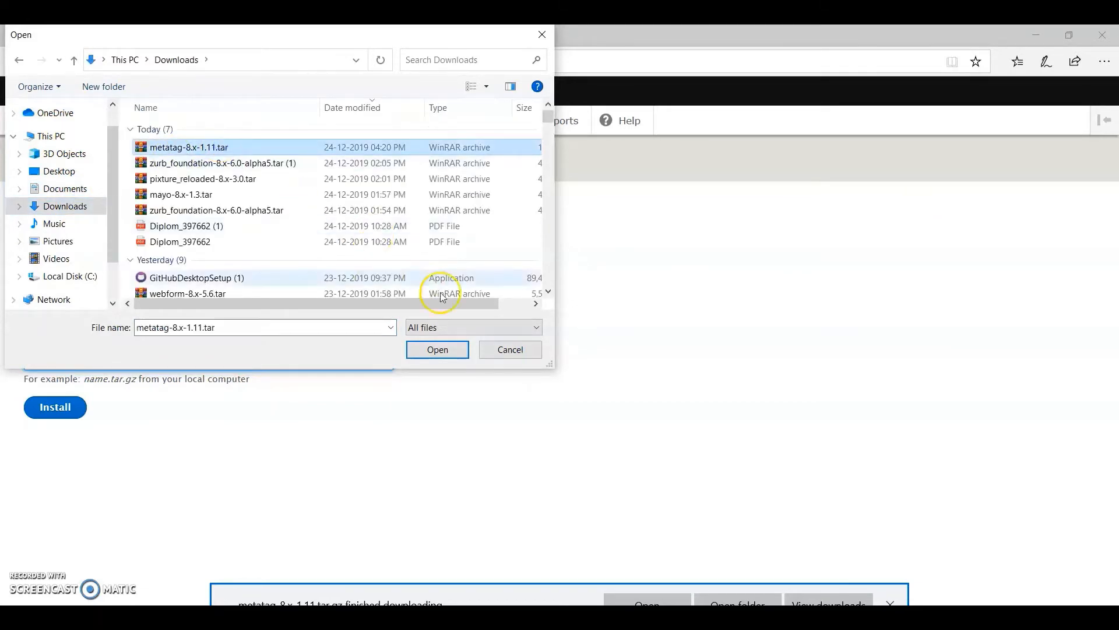
click(450, 350)
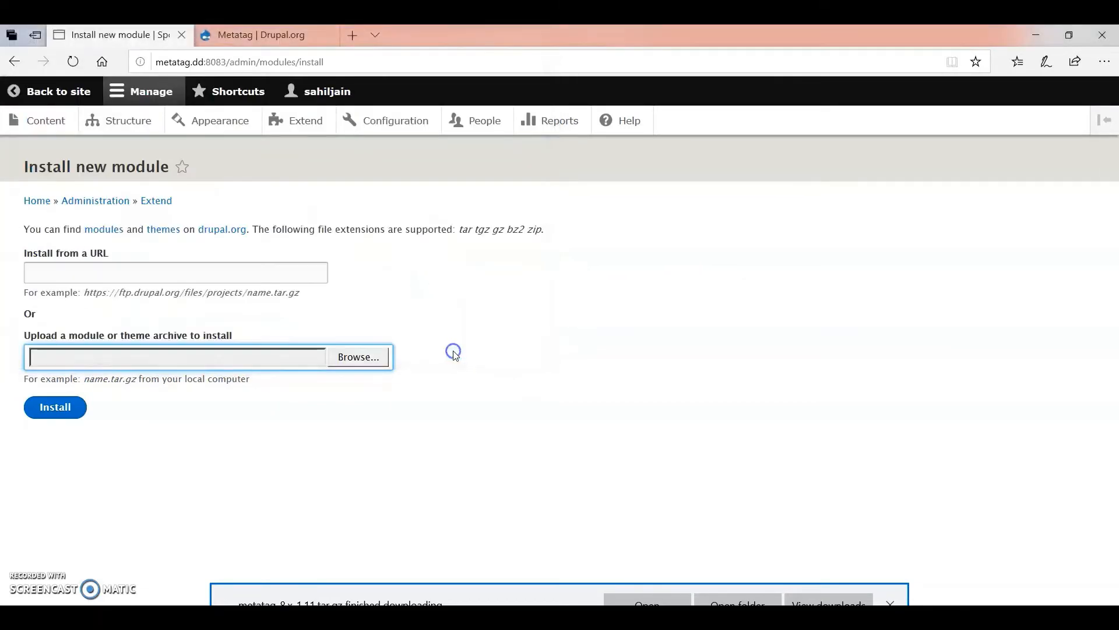
click(36, 415)
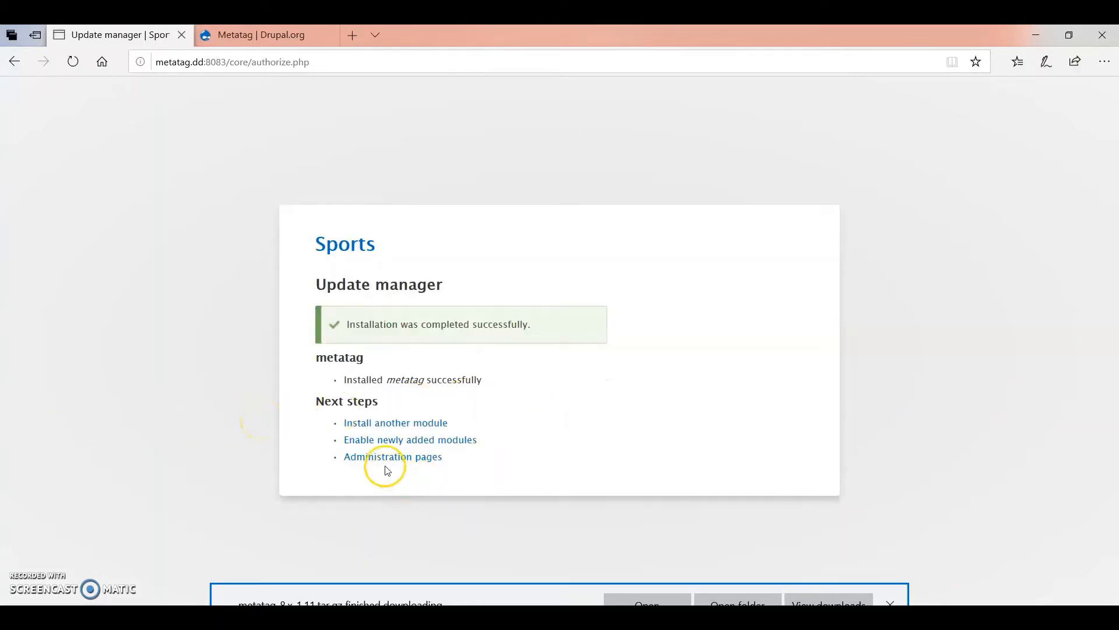
Reopen the Sports site in a new browser tab and go to the Metatag entries in its Extend module list.
click(14, 62)
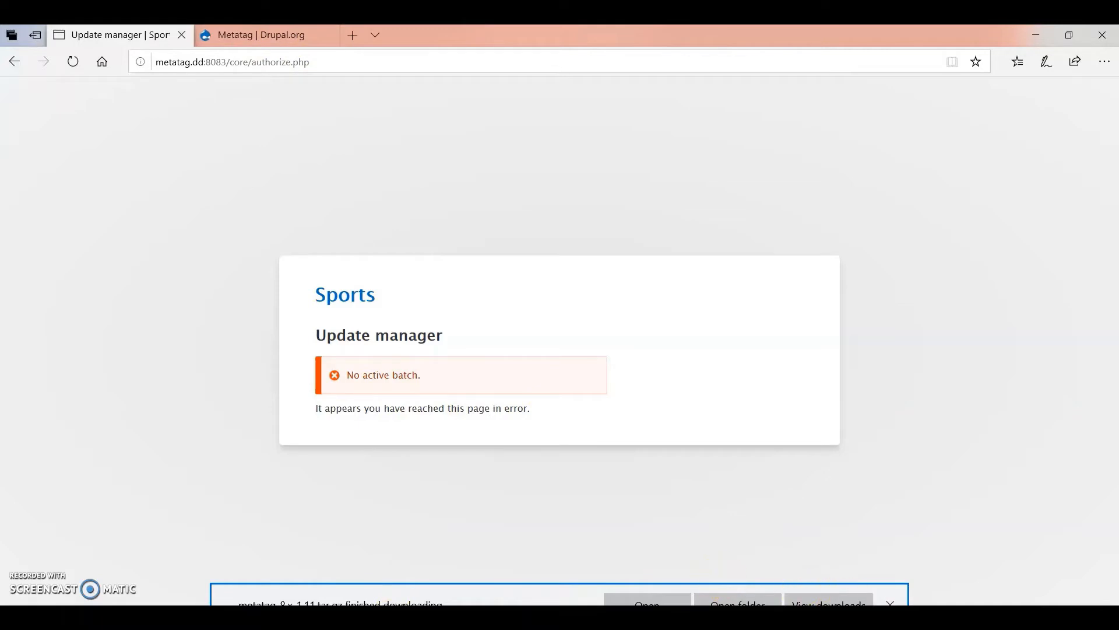
click(913, 616)
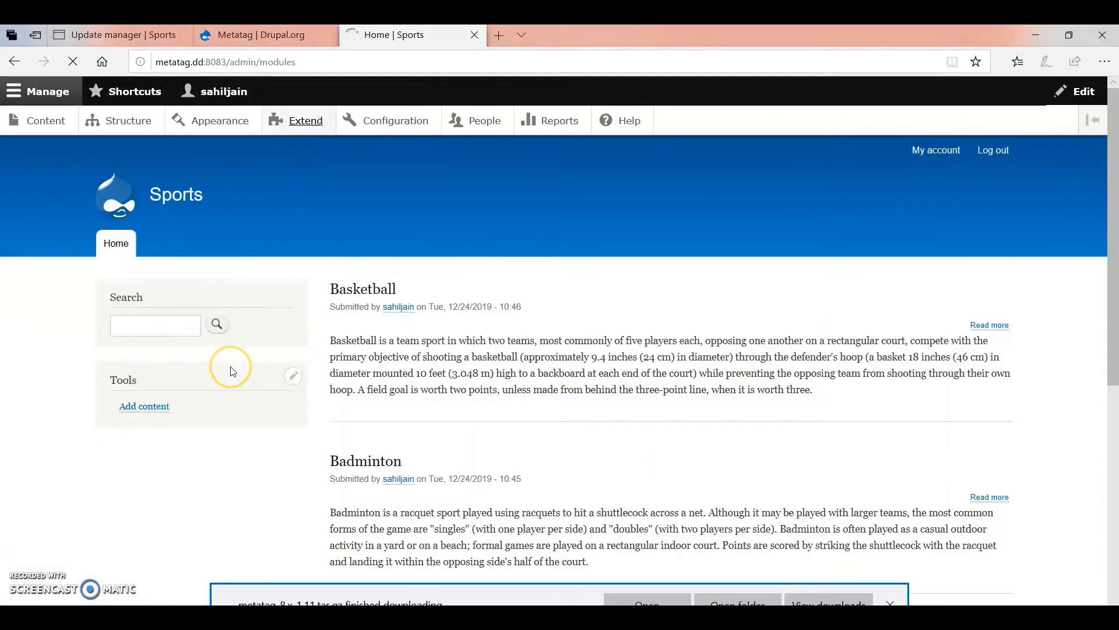
scroll(232, 370, down, 15)
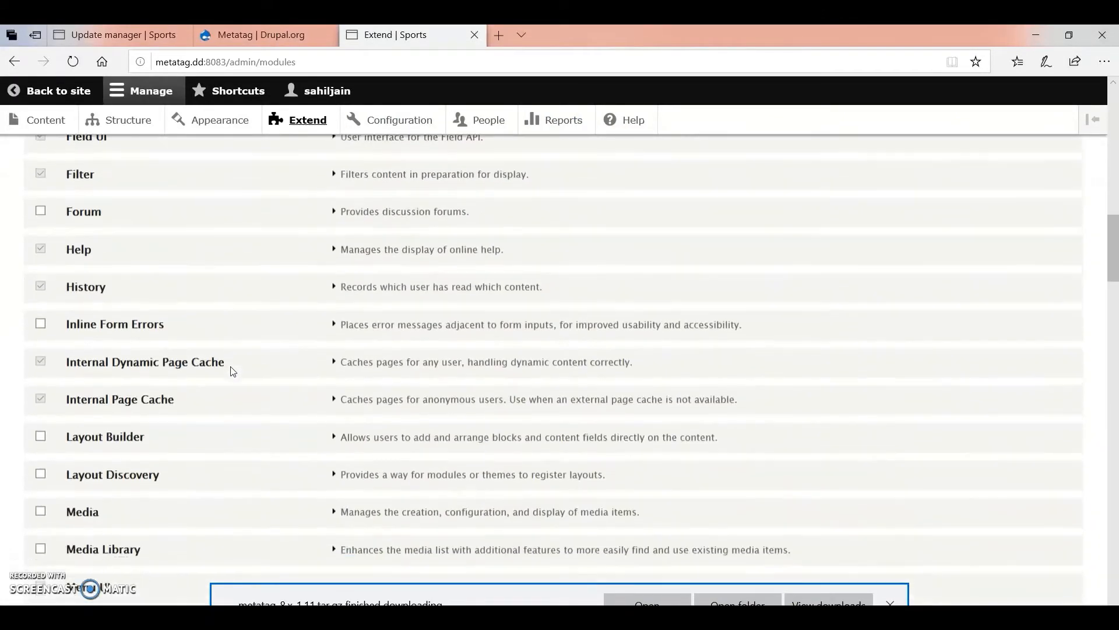
scroll(232, 370, down, 20)
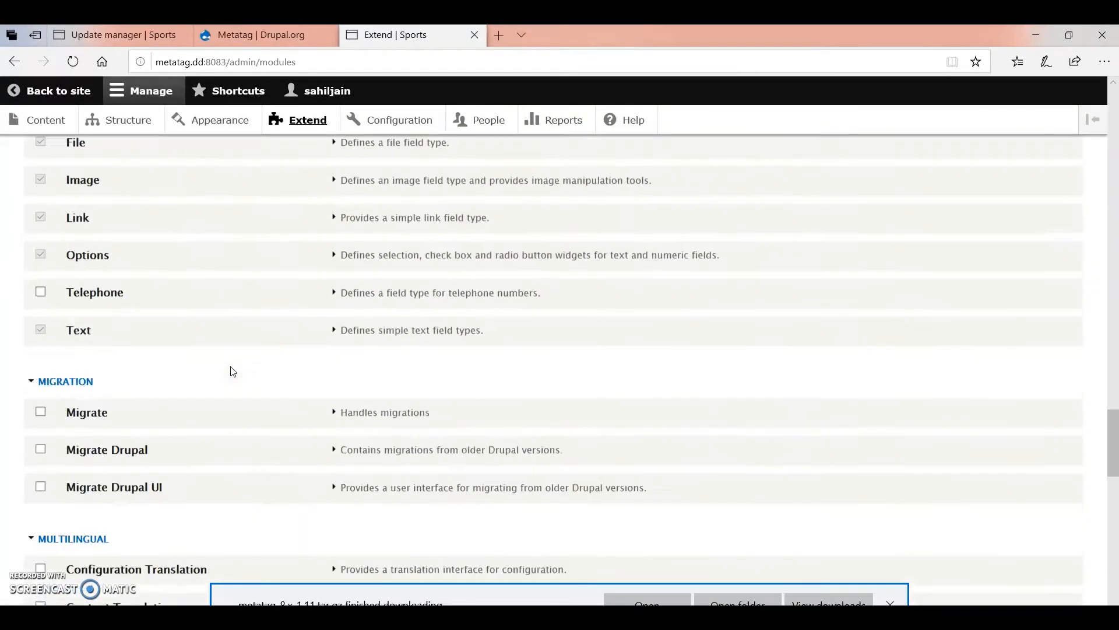
scroll(232, 370, down, 20)
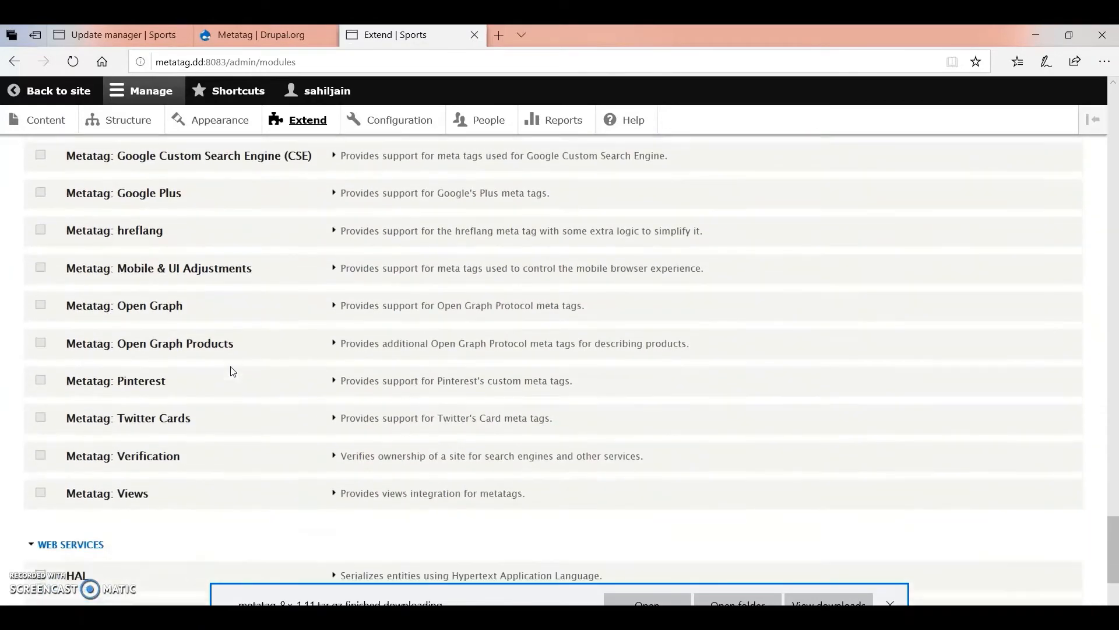
Look through the SEO modules and expand the main Metatag module's description to check which modules it requires.
scroll(232, 371, up, 8)
scroll(232, 370, down, 2)
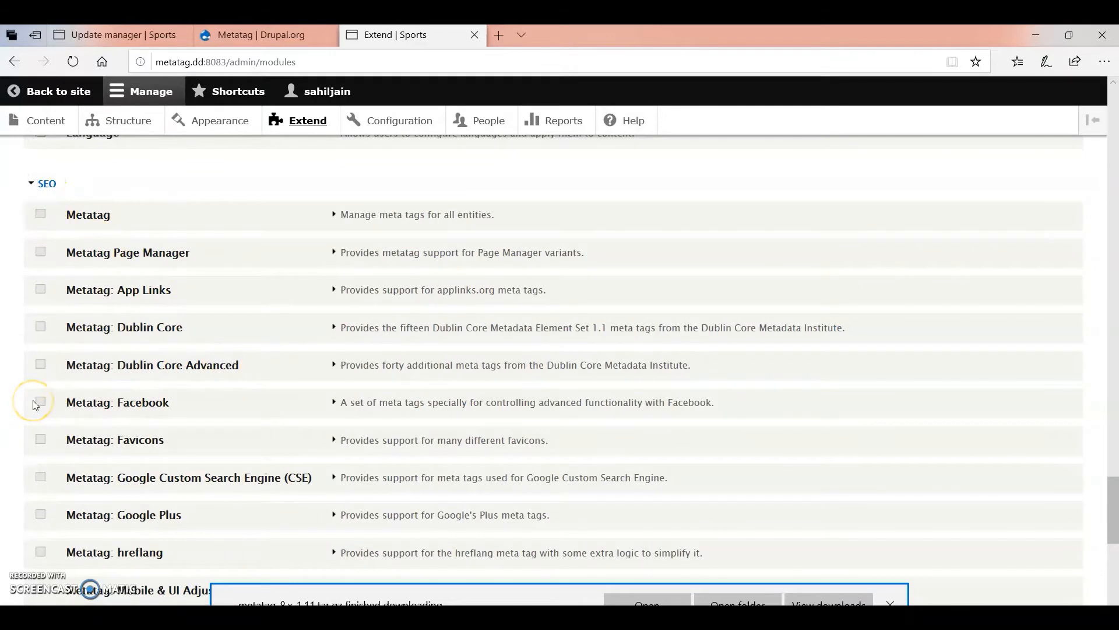
scroll(35, 405, down, 9)
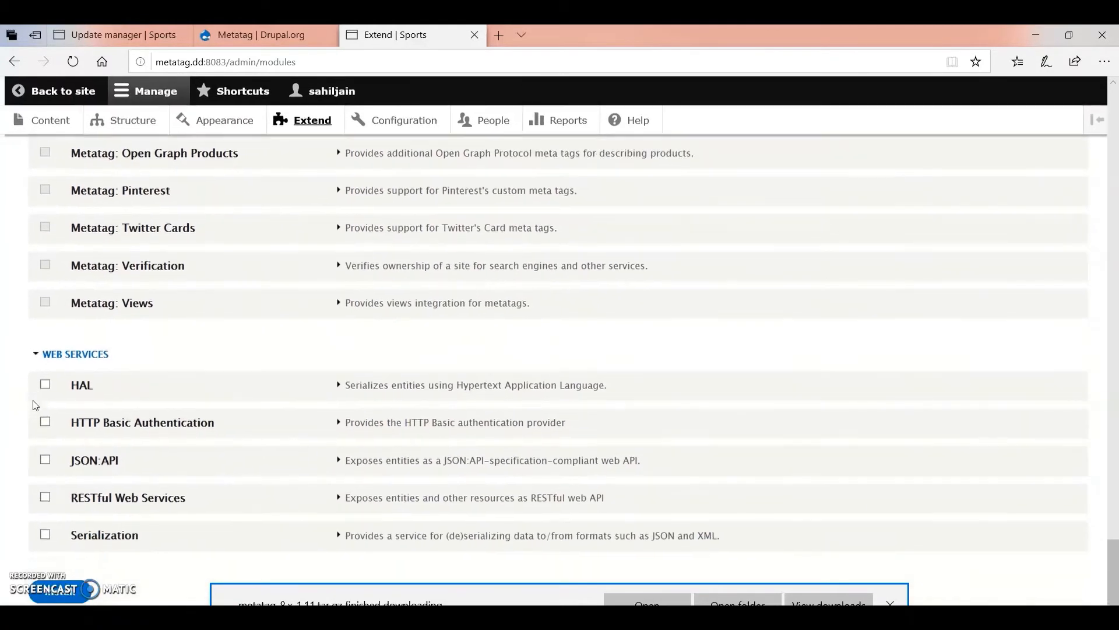
scroll(38, 420, up, 9)
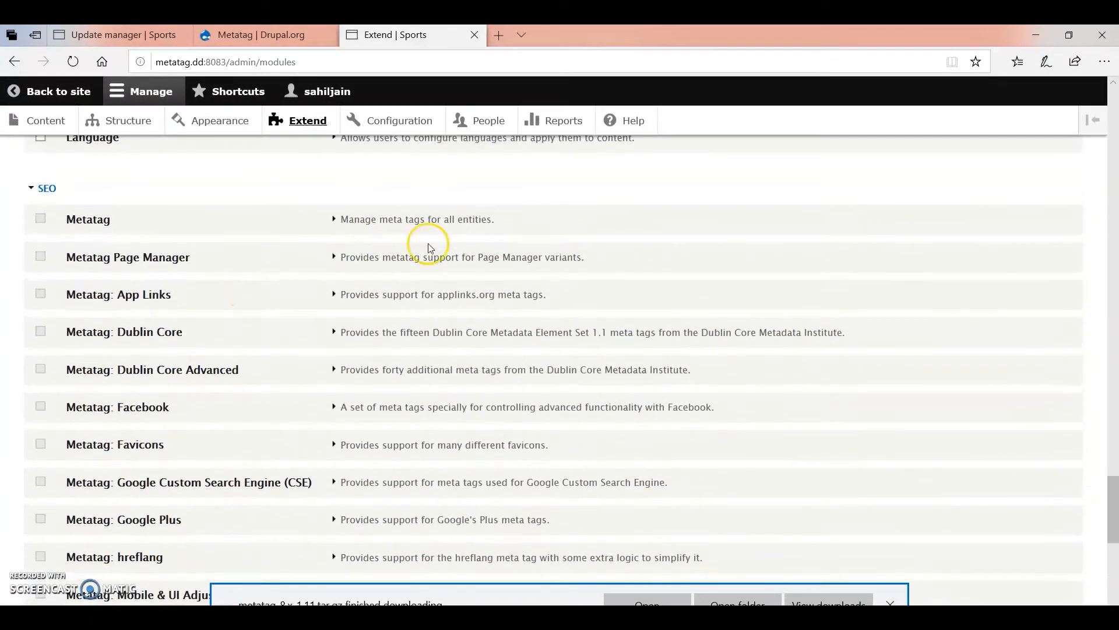
click(436, 220)
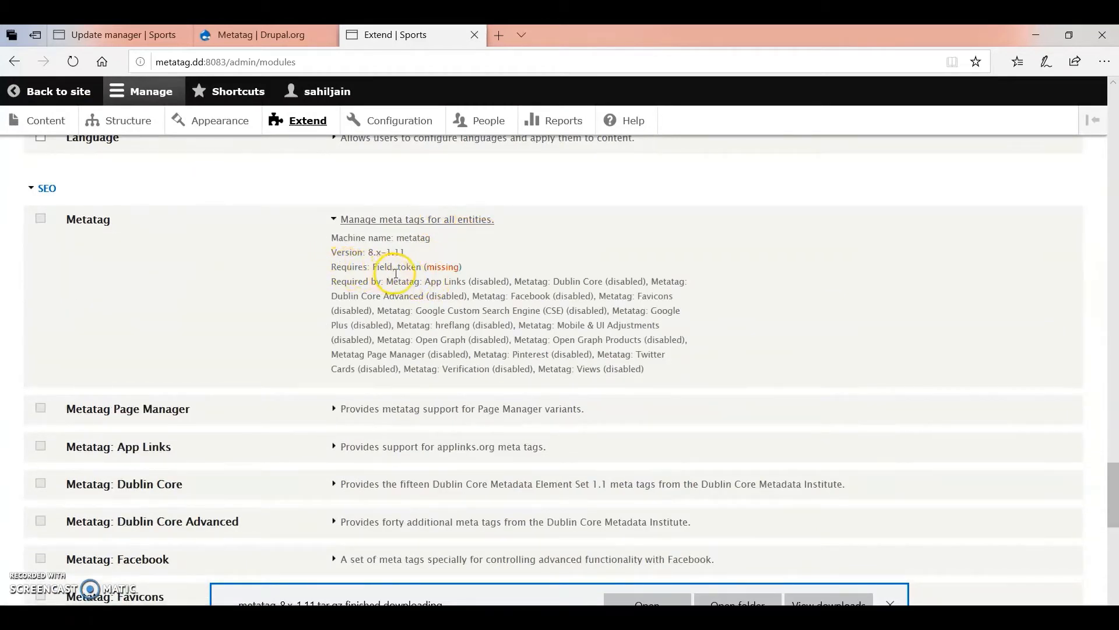
drag(401, 266, 419, 270)
Return to the module search on drupal.org and search for "token".
click(504, 33)
click(262, 34)
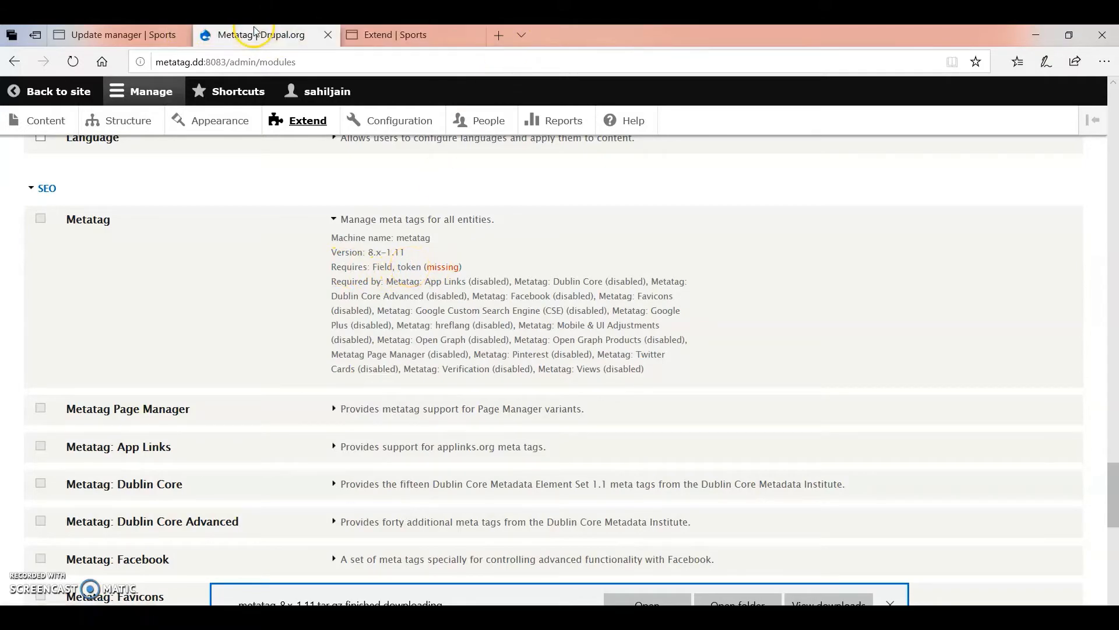
scroll(301, 273, up, 10)
click(15, 61)
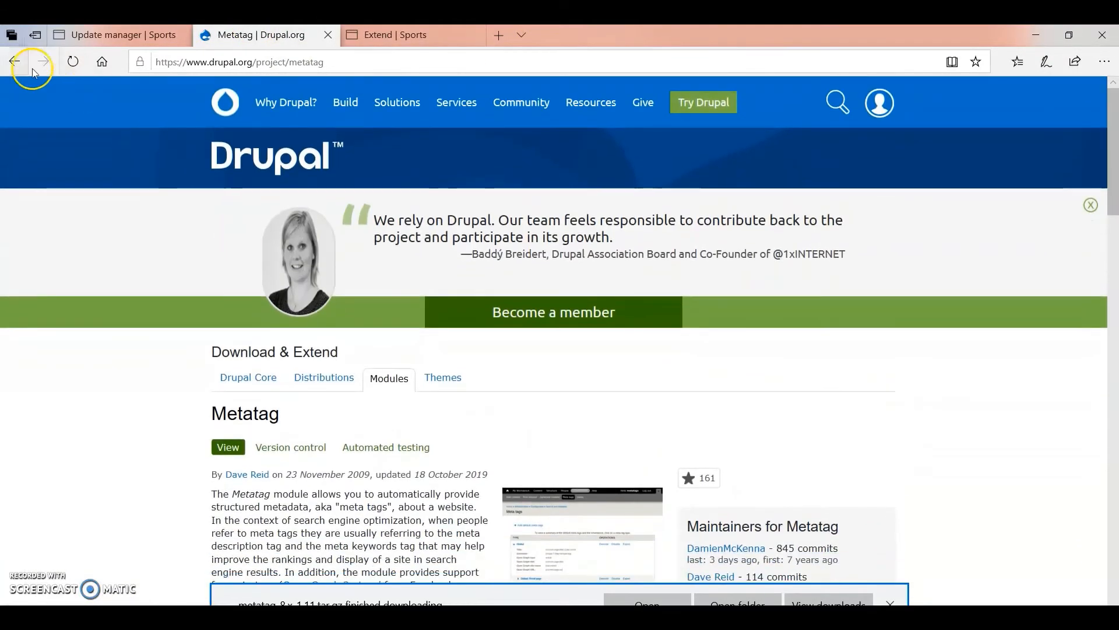
click(263, 354)
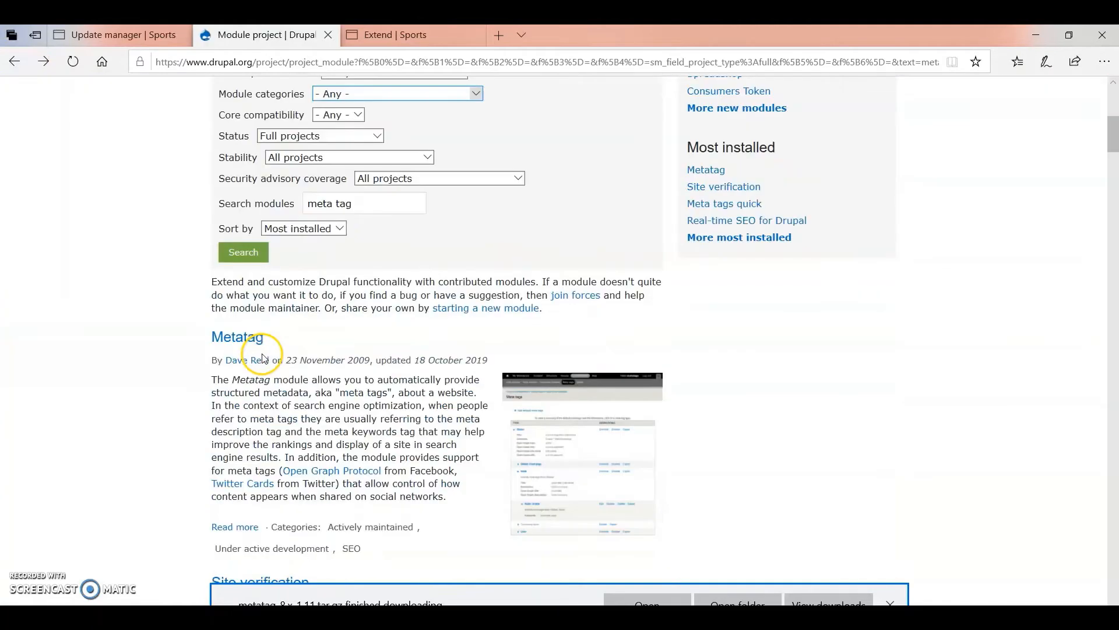
key(BackSpace)
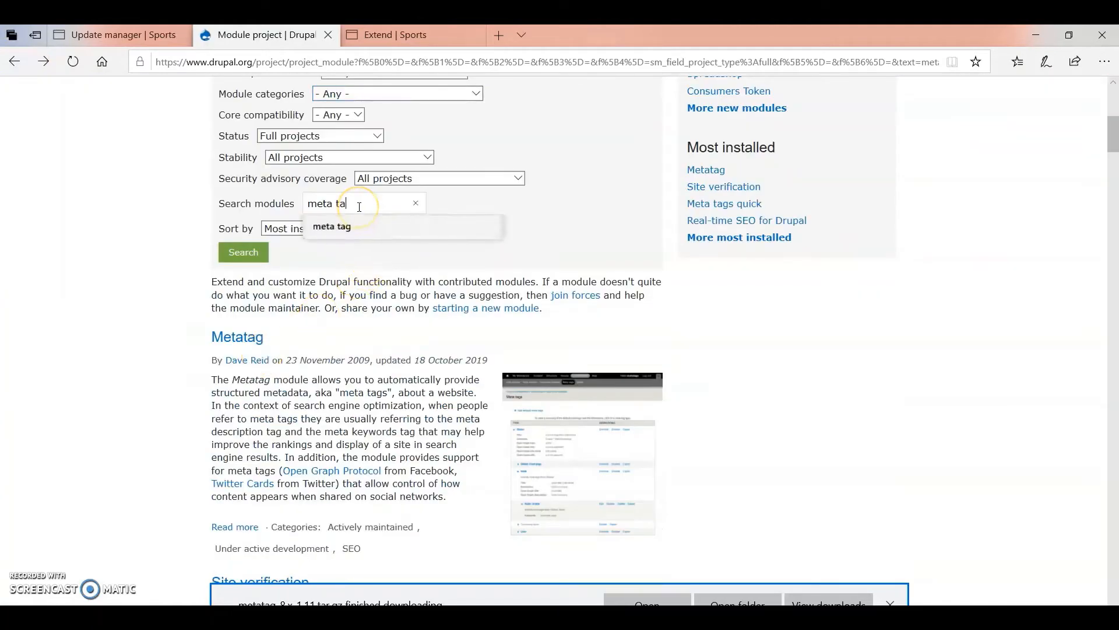
key(BackSpace)
key(BackSpace)
key(BackSpace)
key(BackSpace)
key(BackSpace)
text(TO)
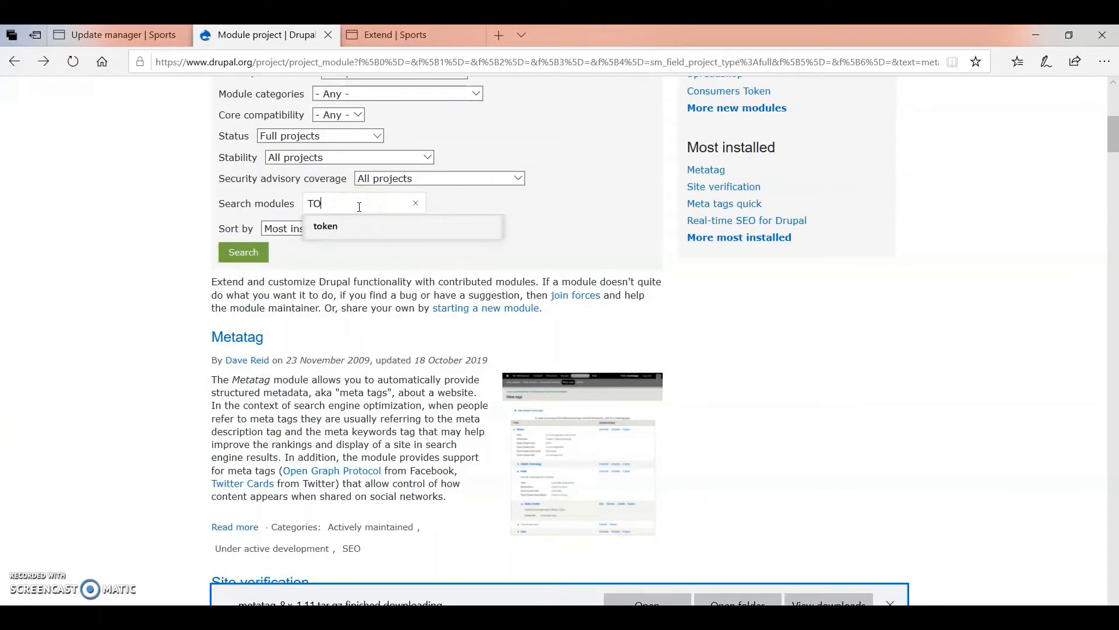
text(KEN)
click(358, 226)
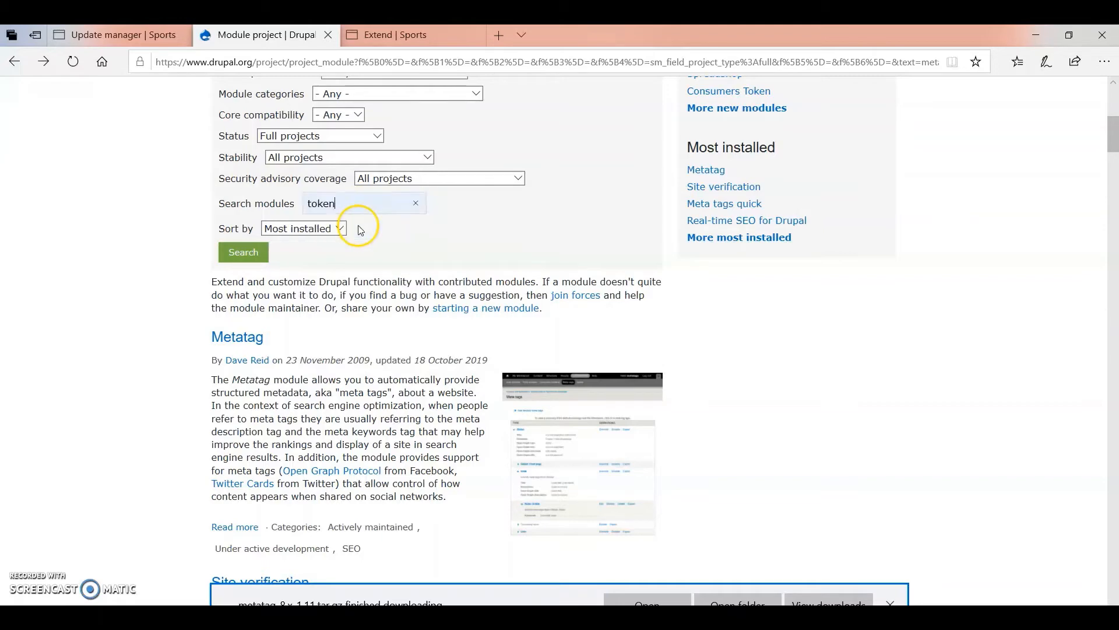
click(260, 254)
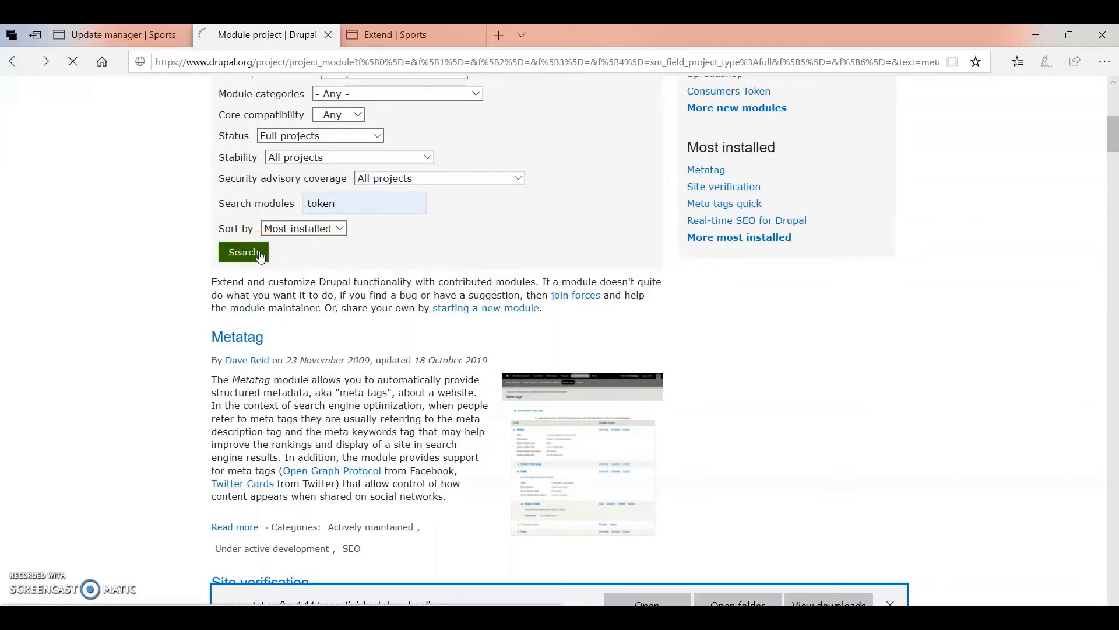
Open the Token module's project page from the results and download the tar.gz archive of version 8.x-1.5.
scroll(256, 408, down, 5)
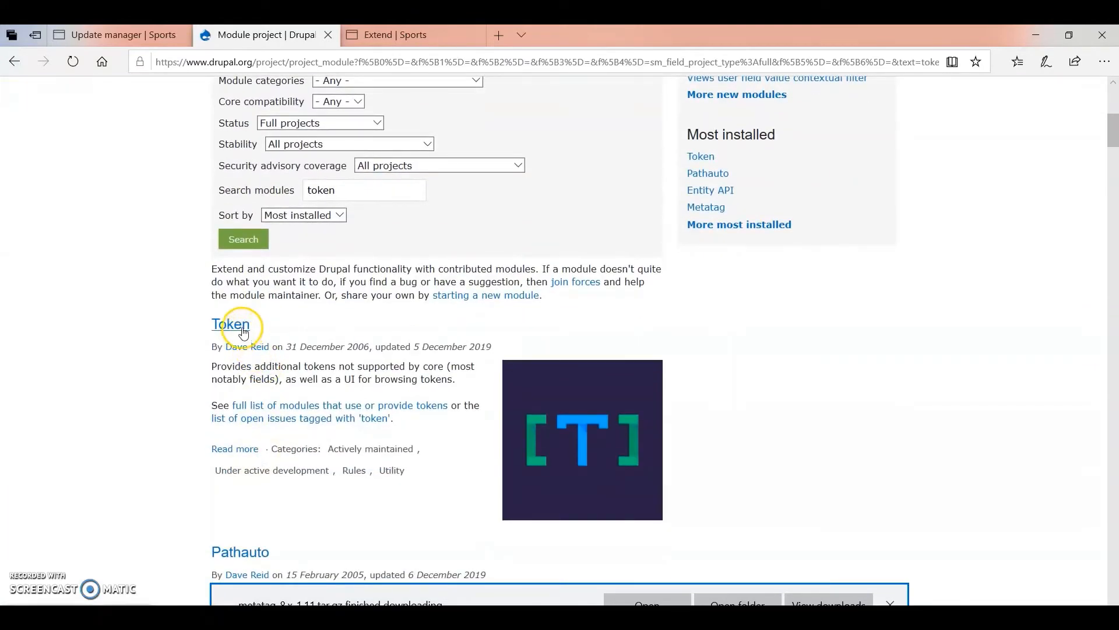
scroll(364, 521, down, 10)
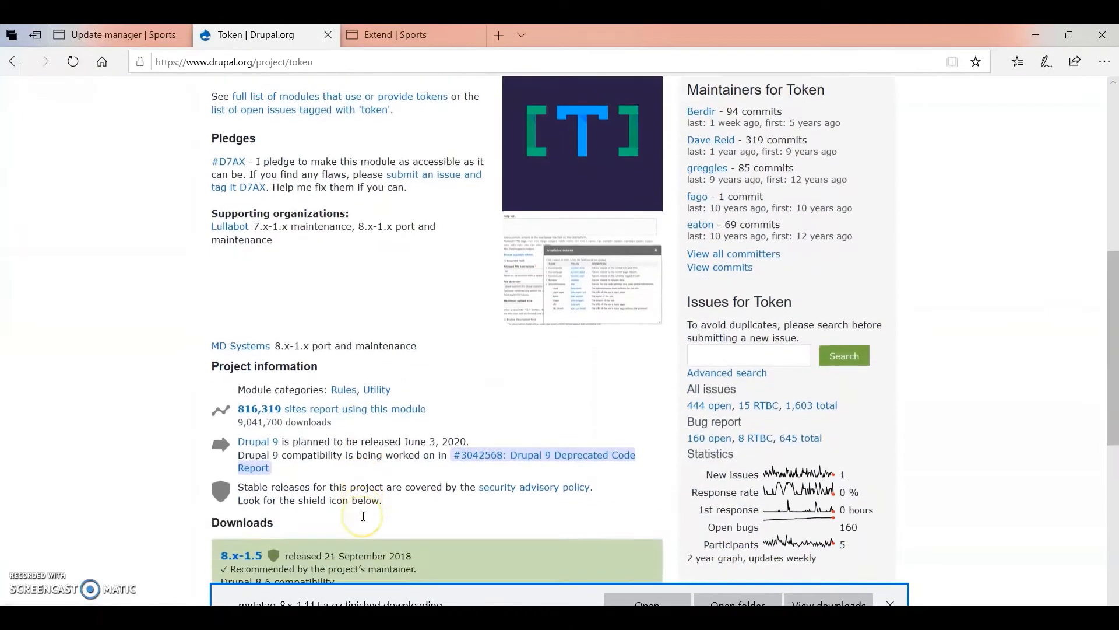
click(293, 257)
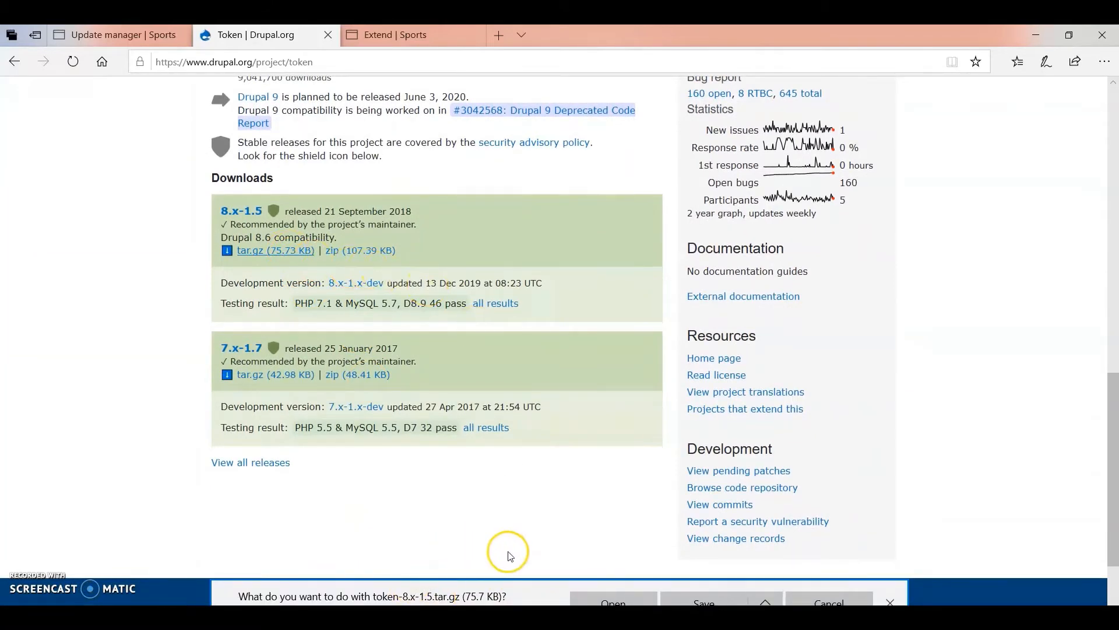
click(694, 601)
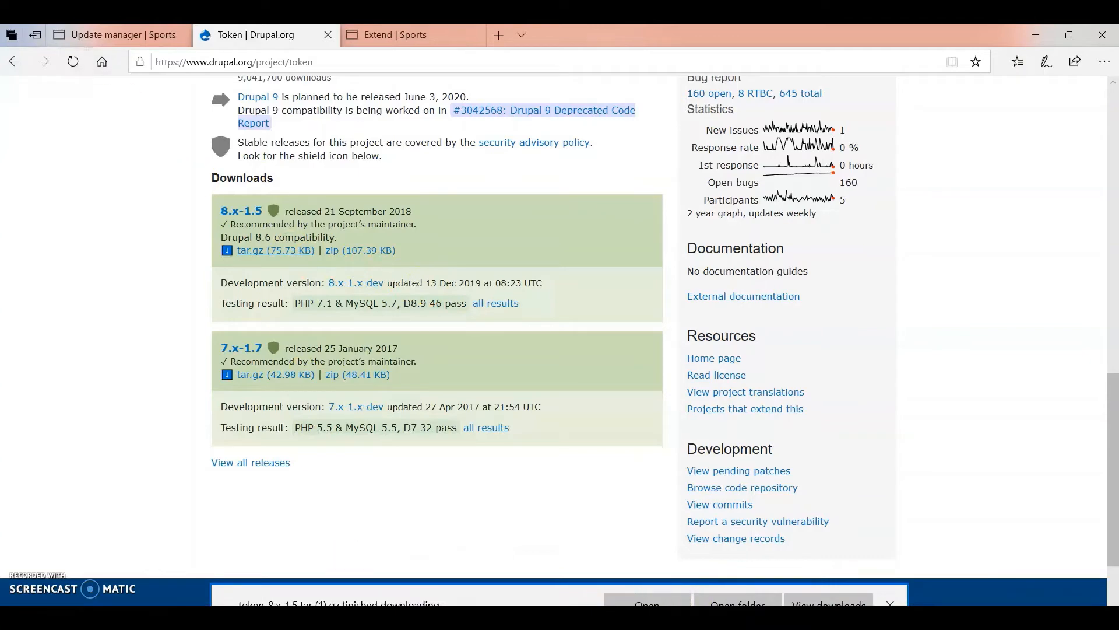
Return to the Sports site's Extend page, open the form for installing a new module and browse for an archive to upload.
click(408, 35)
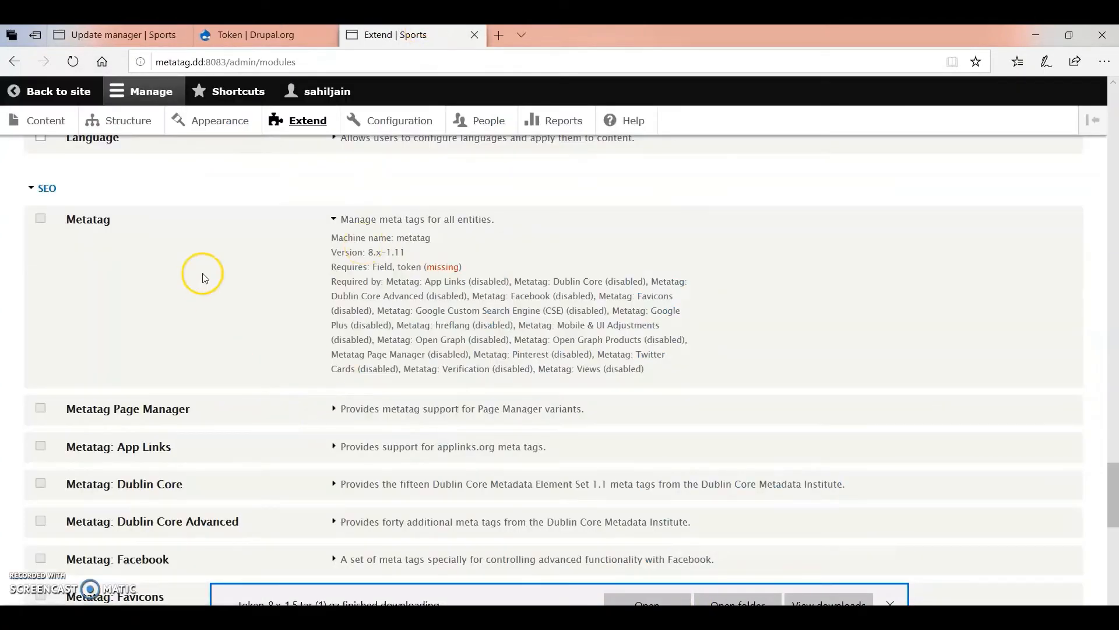
scroll(201, 271, up, 10)
scroll(204, 277, up, 15)
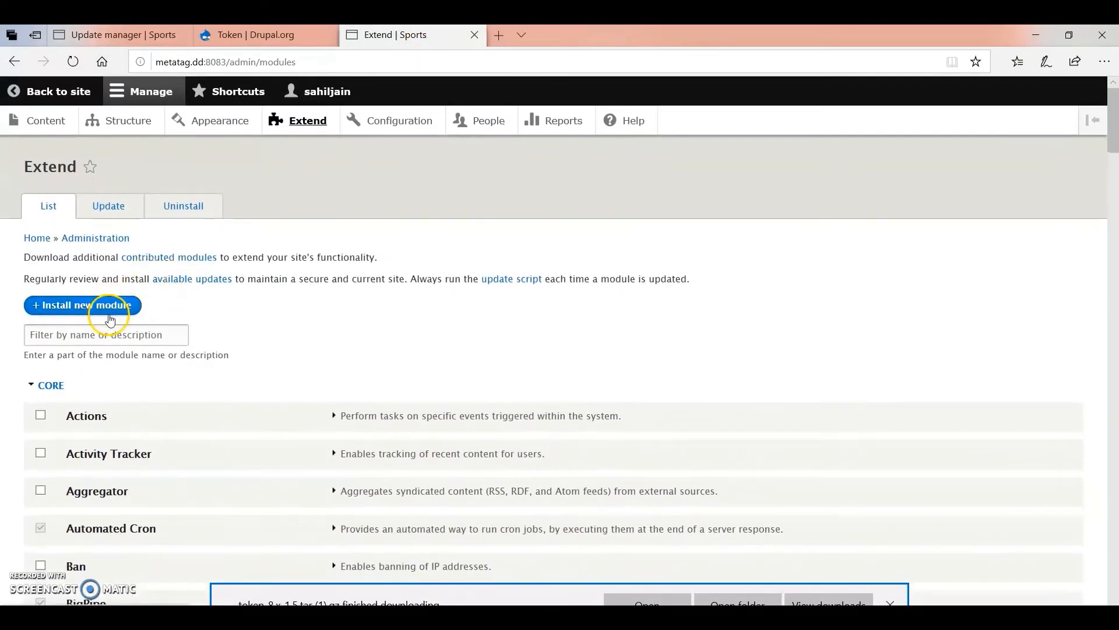
click(110, 310)
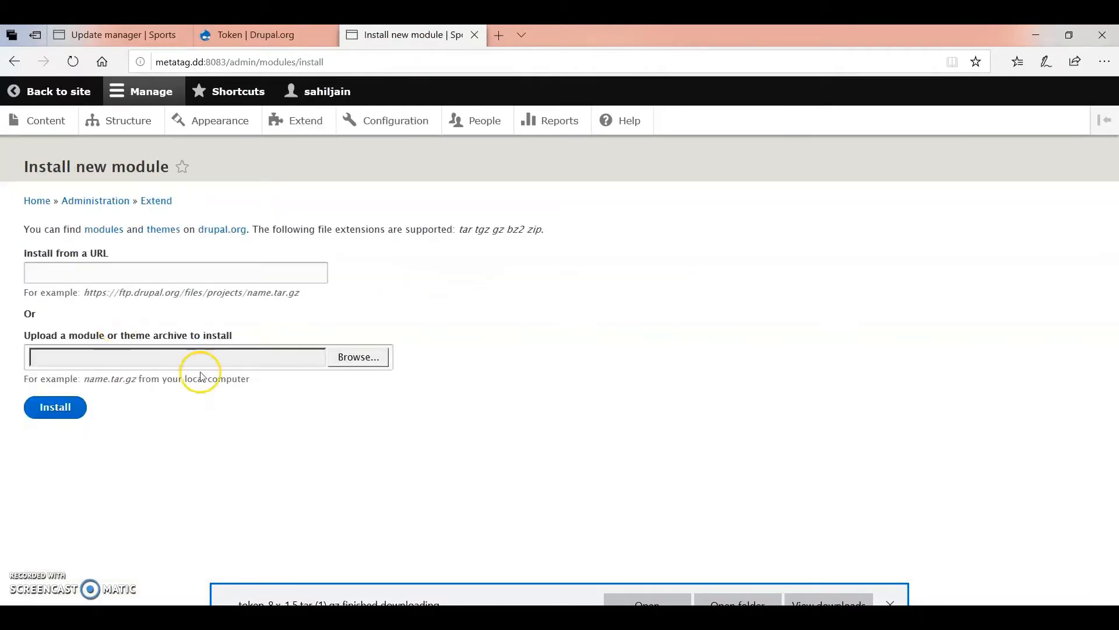
click(342, 356)
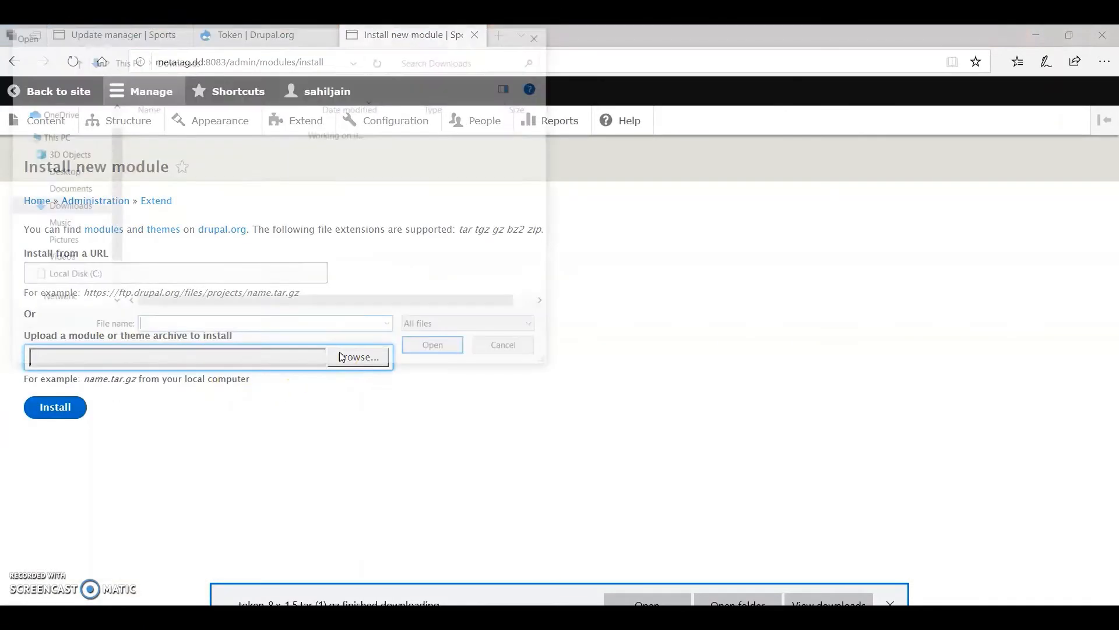
Try to remove the number suffix from the downloaded token-8.x-1.5.tar (1) archive's name, accepting the suggested alternative name token-8.x-1.5.tar (2).gz.
click(283, 146)
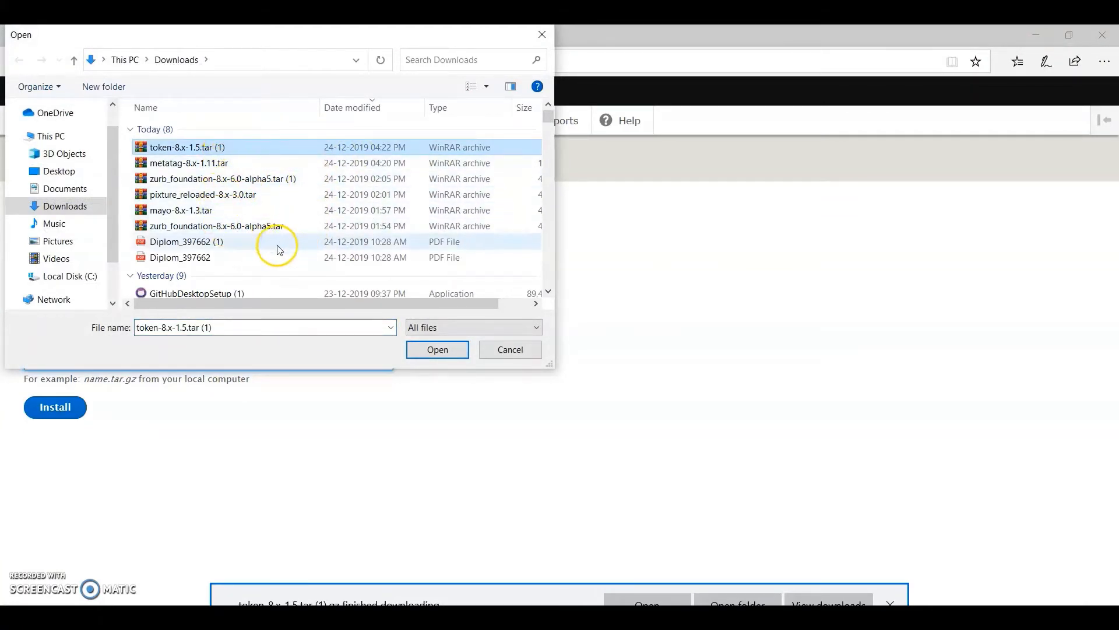
scroll(243, 226, down, 2)
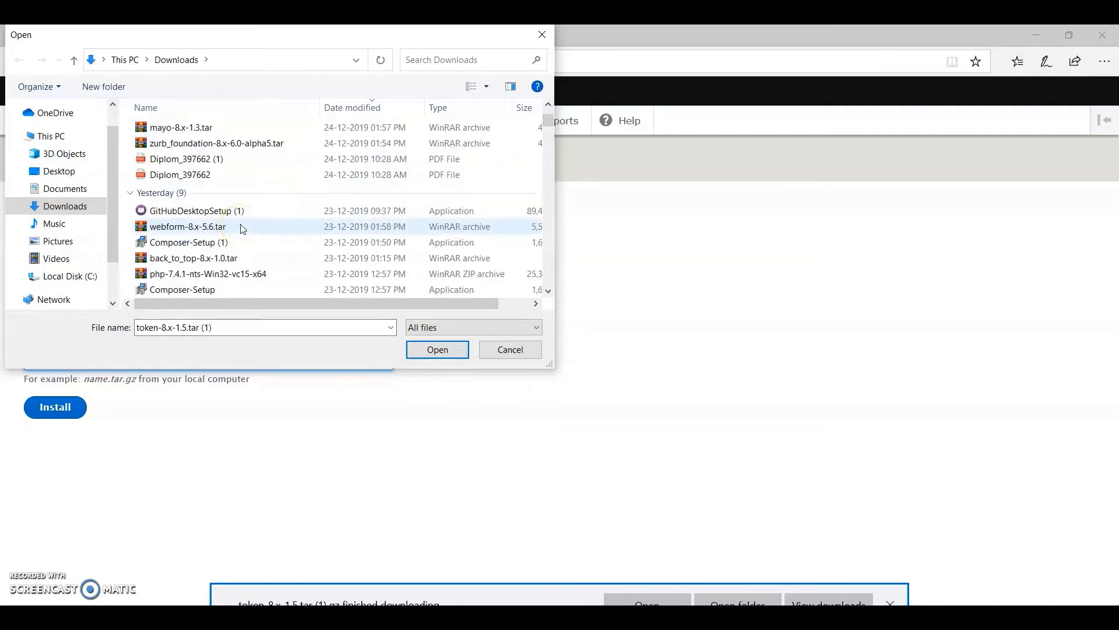
scroll(244, 228, down, 3)
scroll(247, 195, up, 6)
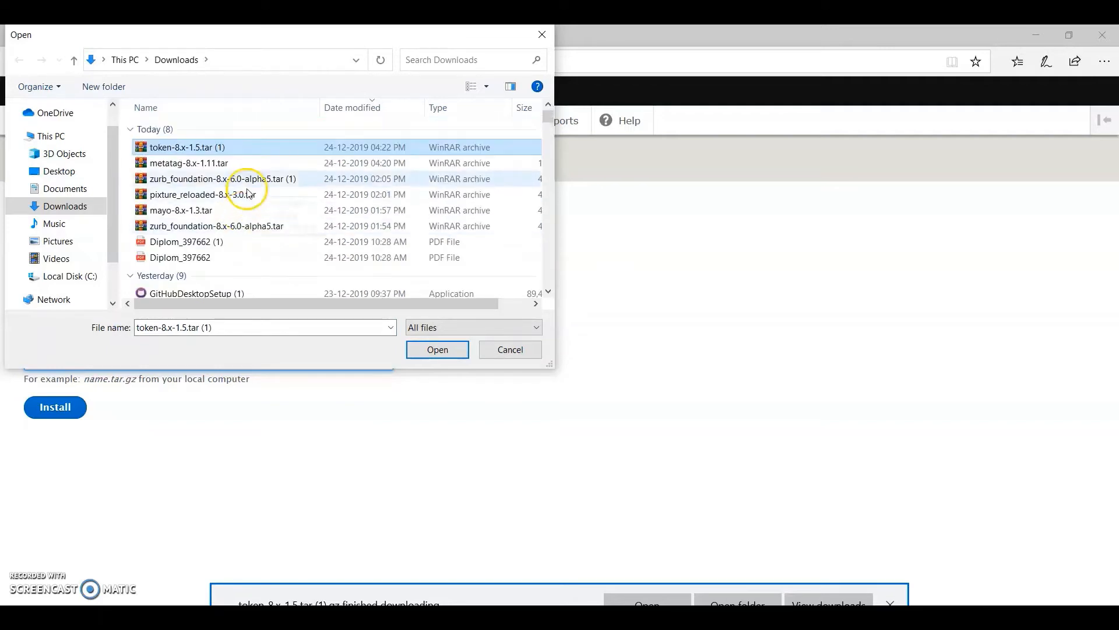
click(233, 151)
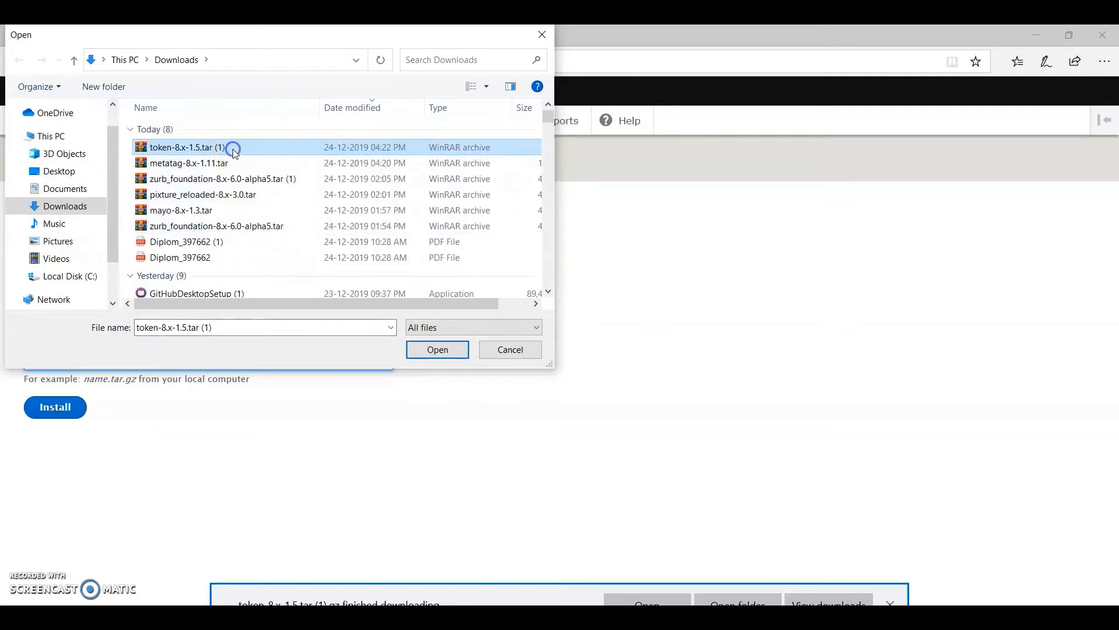
click(239, 146)
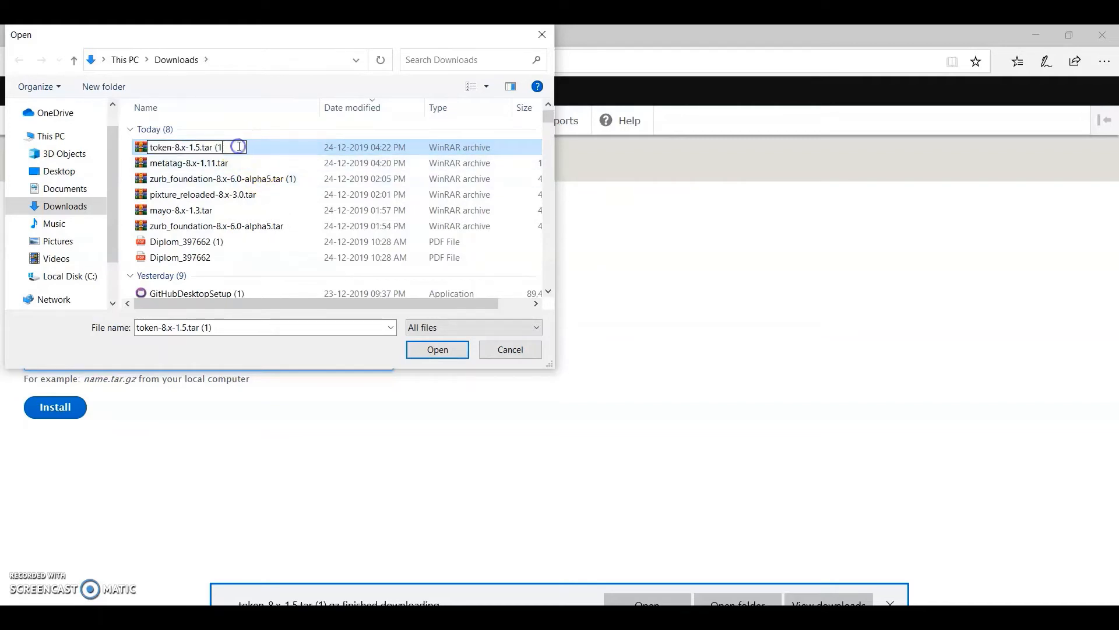
key(Return)
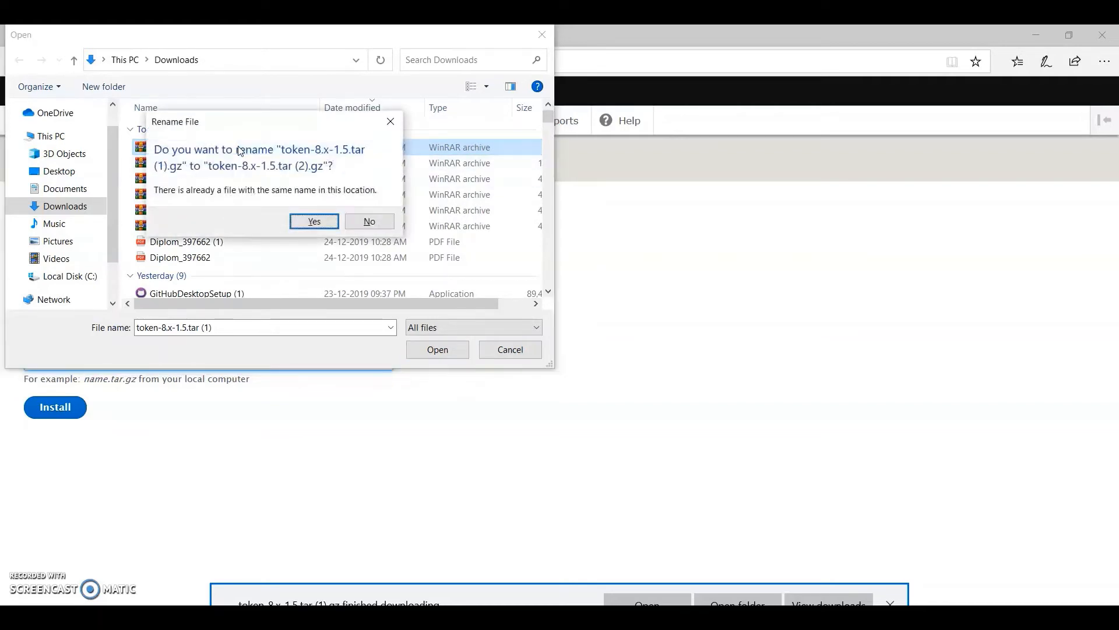
click(314, 222)
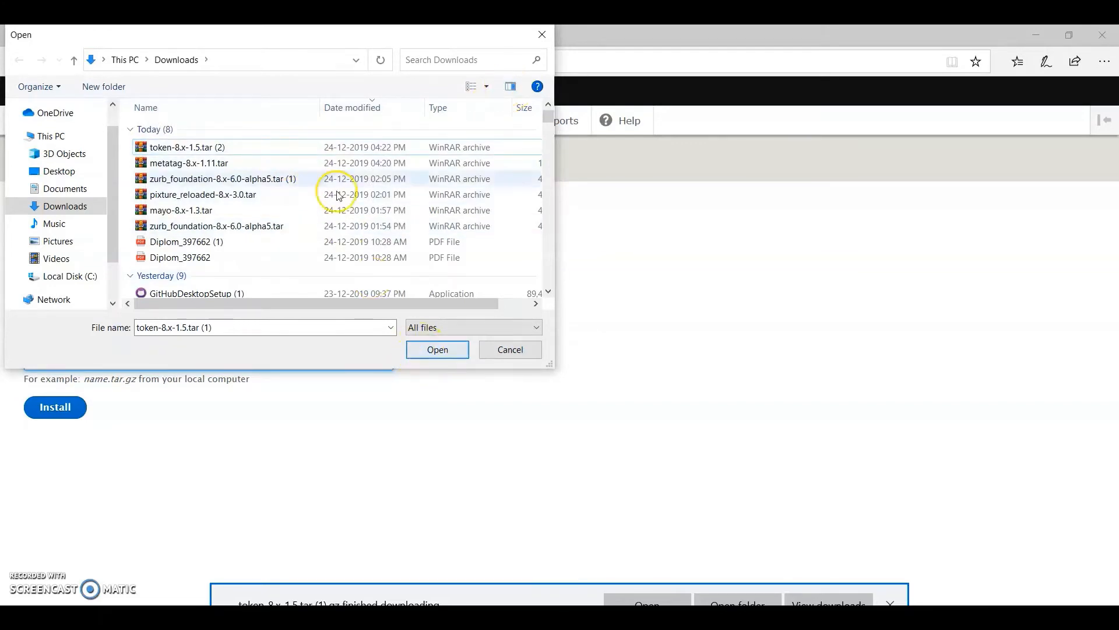
Search Downloads for "TOKEN", choose the token-8.x-1.5.tar archive without a number suffix, and install it on the site.
click(295, 145)
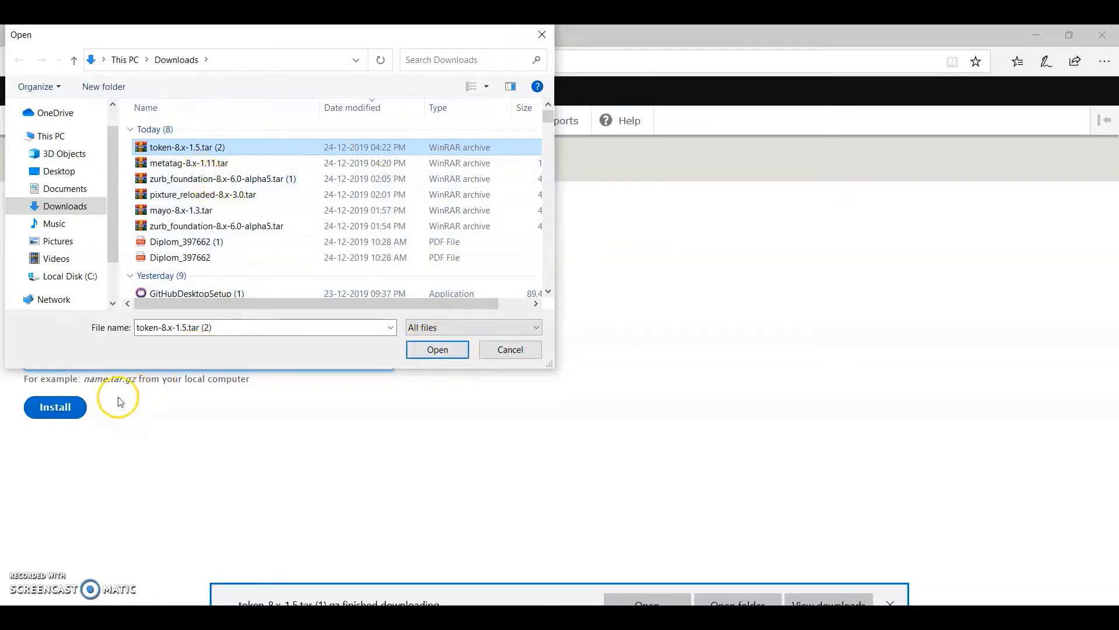
text(TOKEN)
click(207, 240)
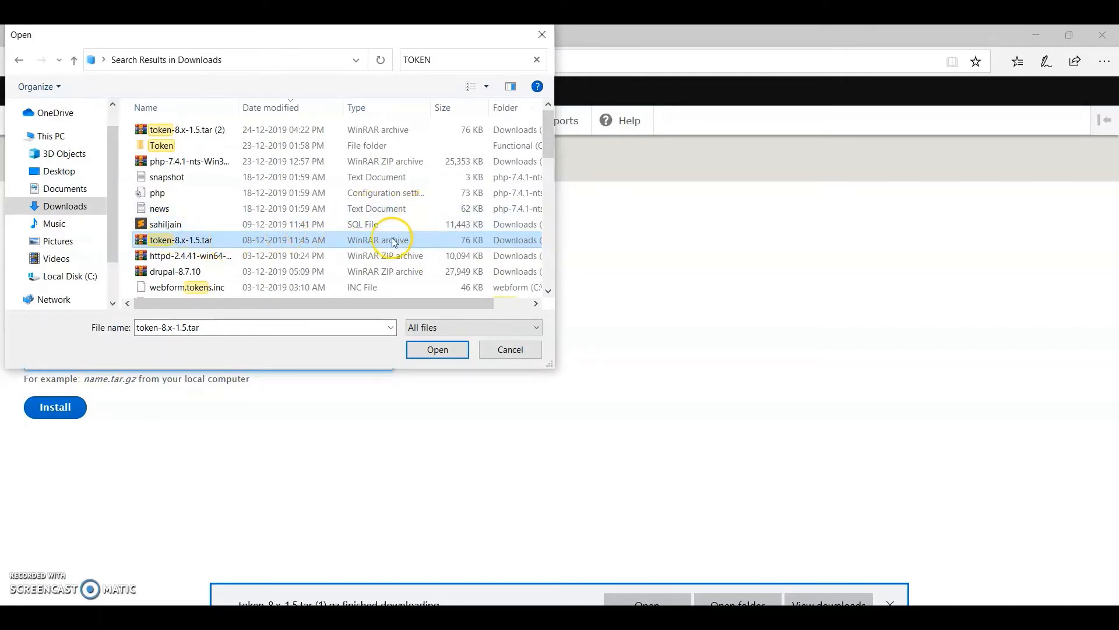
click(453, 350)
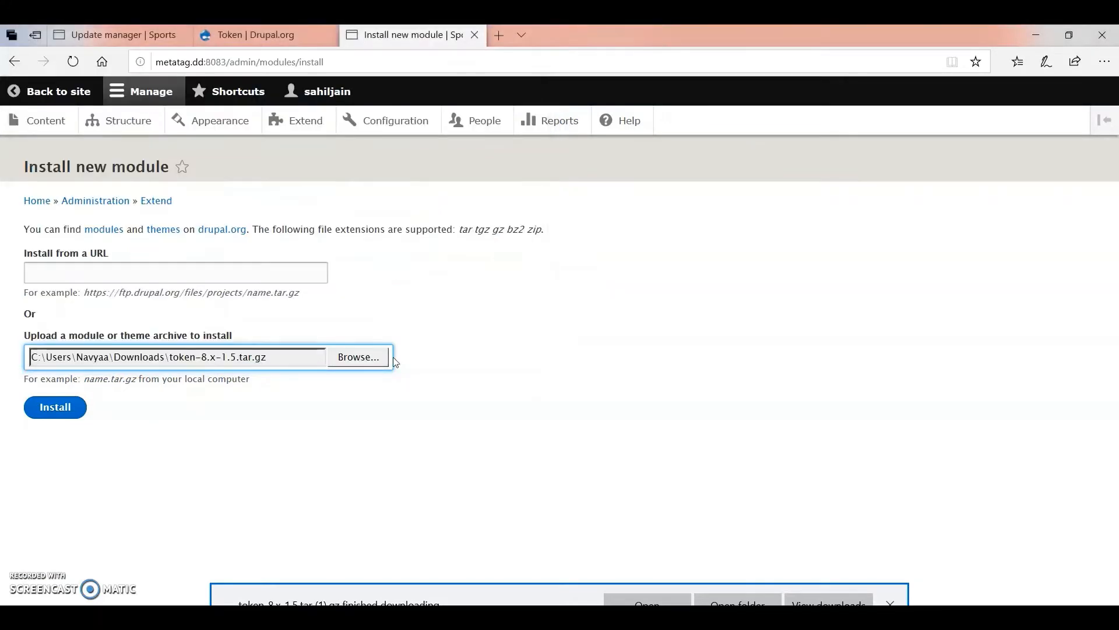
click(63, 409)
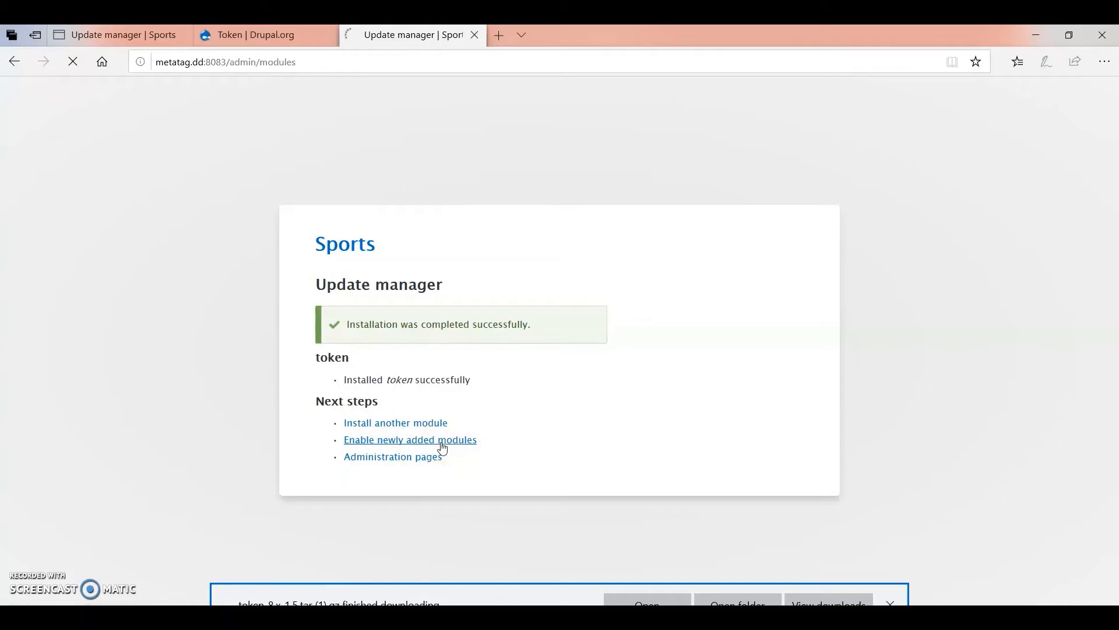
Go to the list for enabling newly added modules and select Token and the main Metatag module.
scroll(155, 357, down, 15)
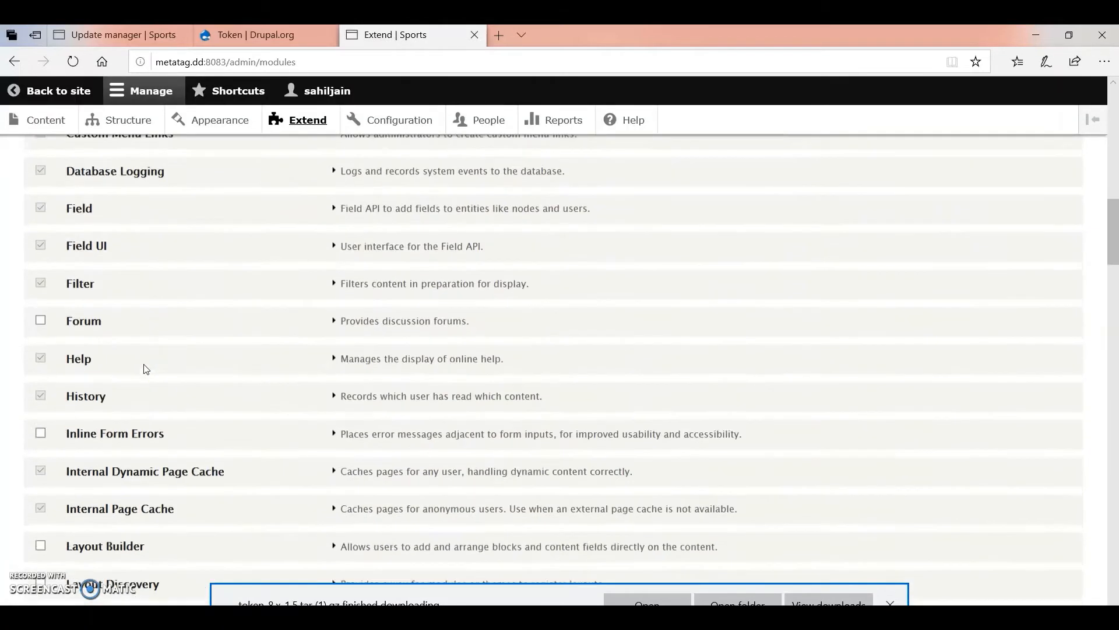
scroll(146, 369, down, 20)
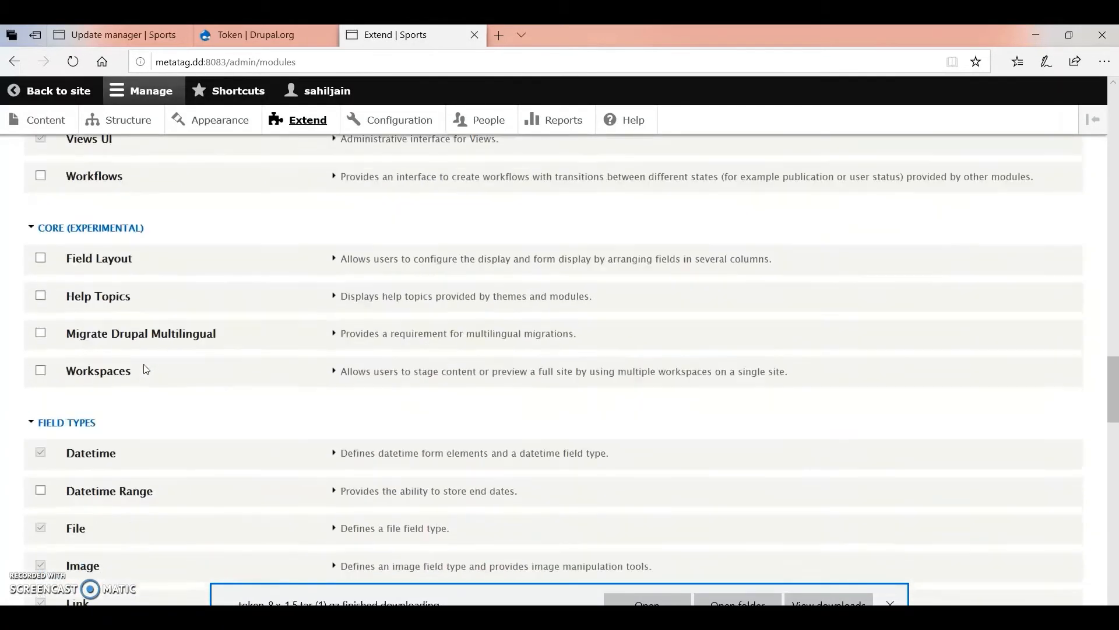
scroll(146, 369, down, 15)
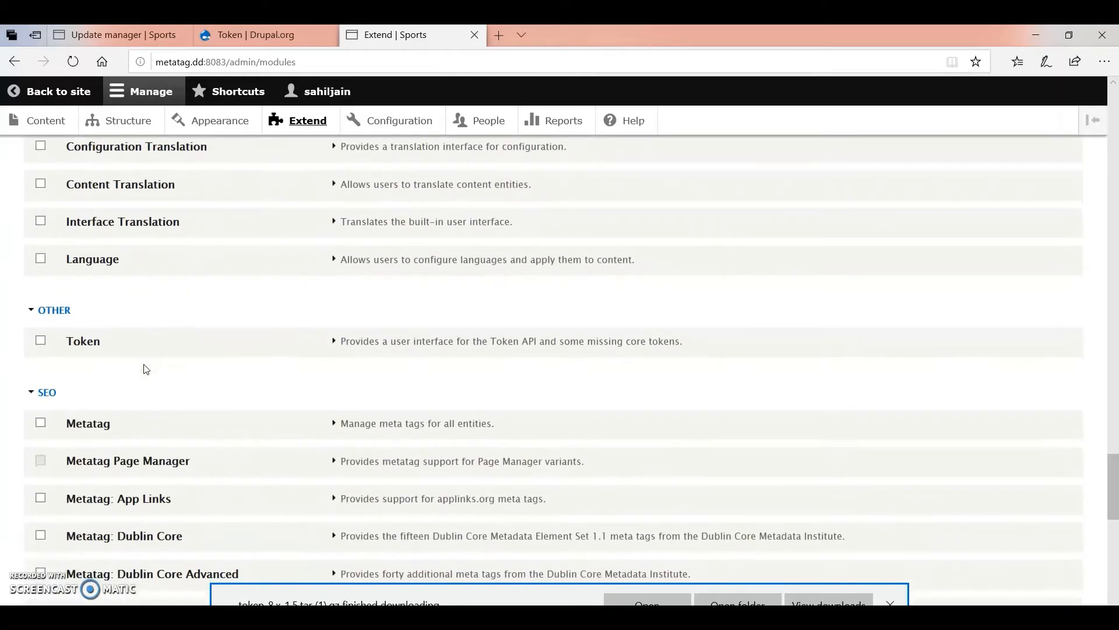
click(41, 342)
scroll(42, 347, down, 1)
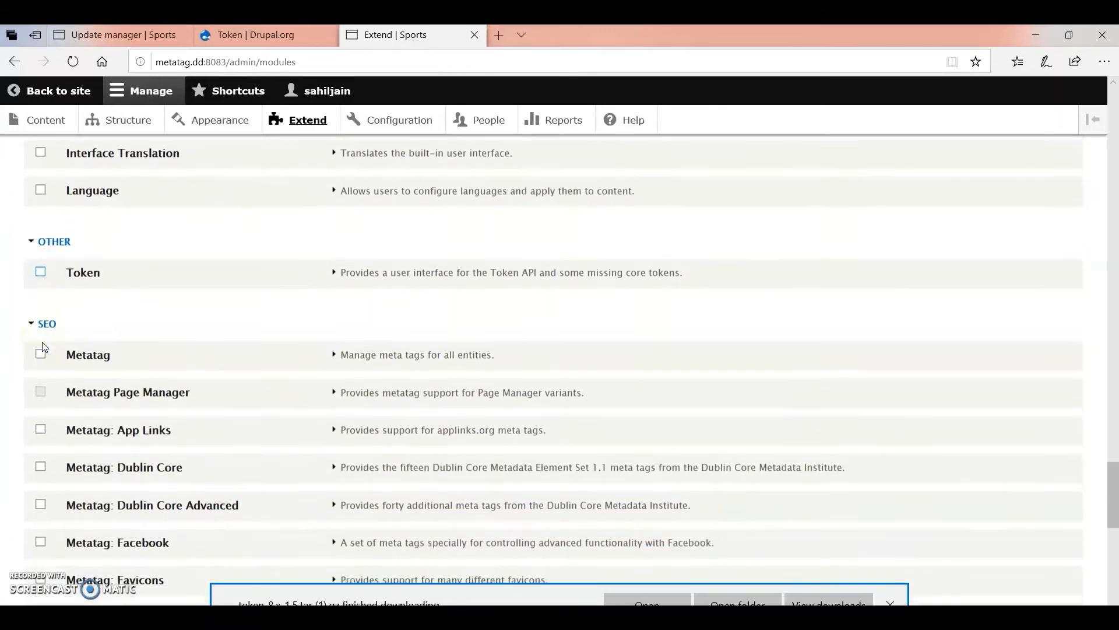
click(40, 272)
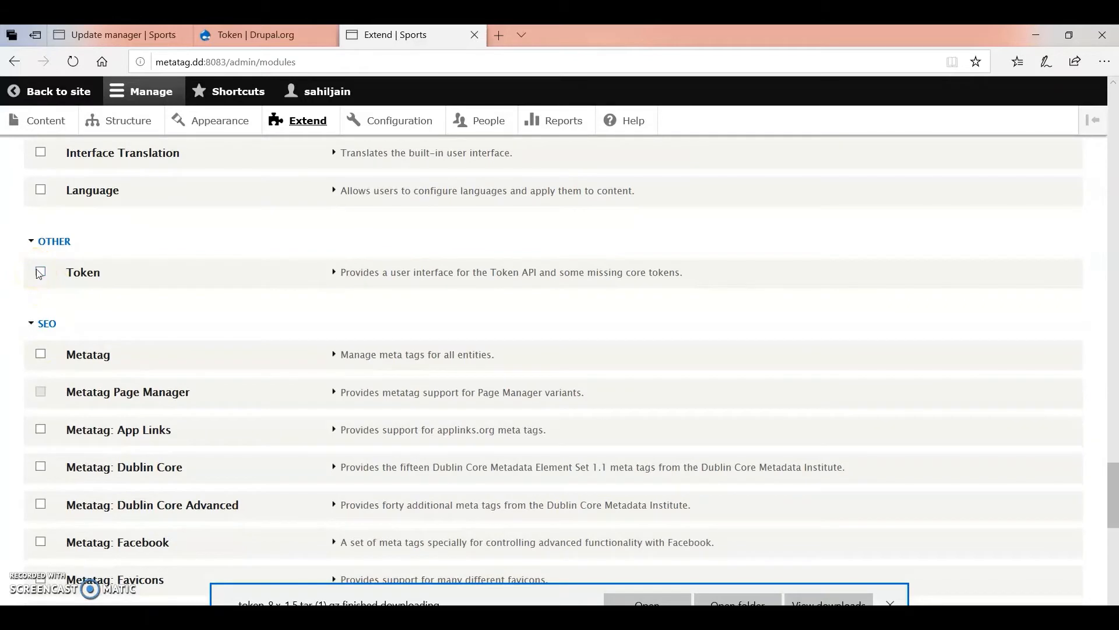
click(40, 273)
click(42, 355)
Select the Metatag: Facebook and Metatag: Open Graph submodules as well, and install all selected modules.
scroll(70, 408, down, 3)
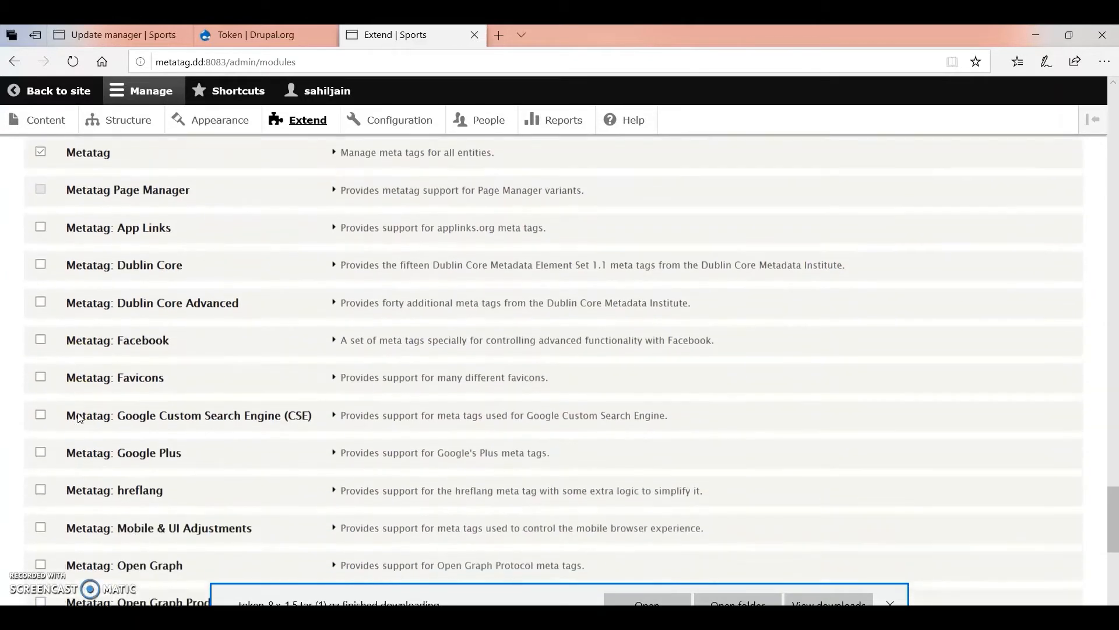
click(40, 317)
click(119, 408)
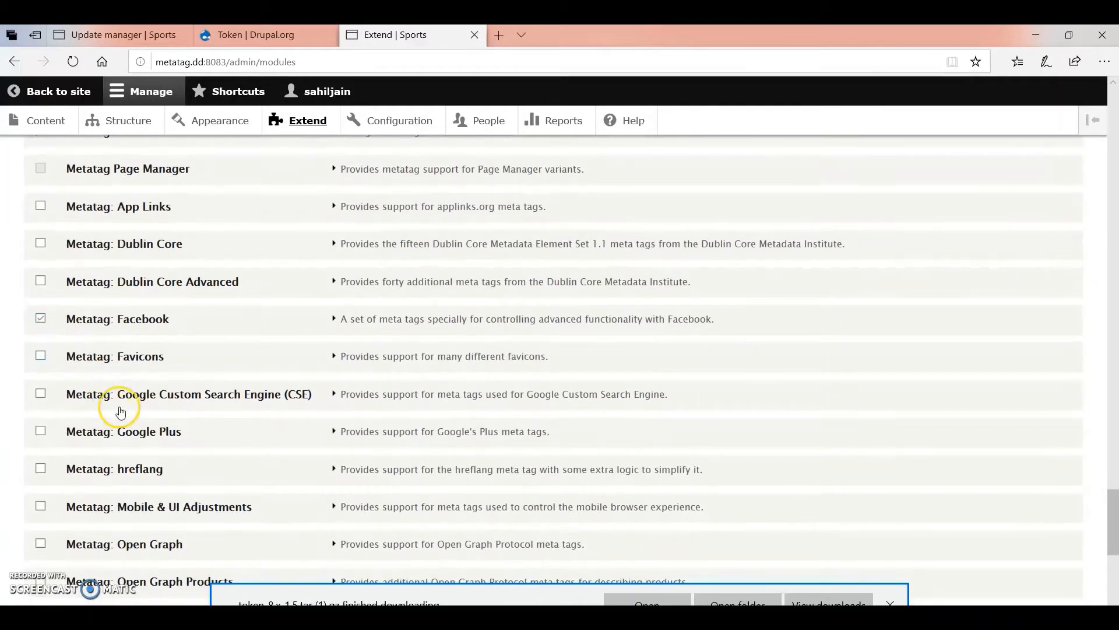
scroll(121, 411, down, 1)
scroll(122, 411, down, 2)
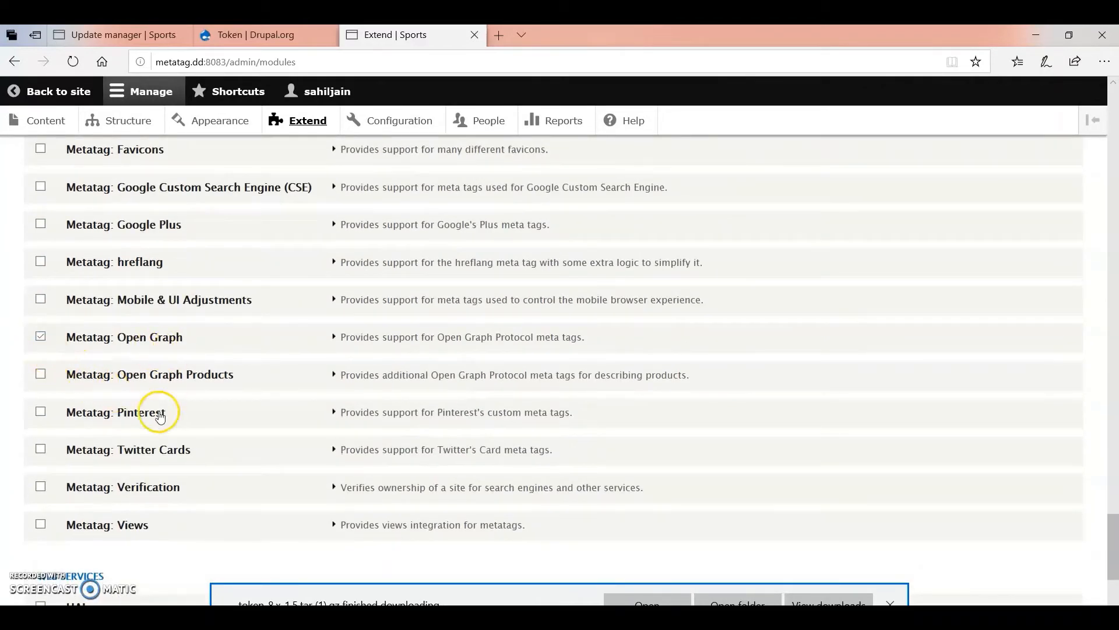
scroll(149, 444, down, 4)
scroll(148, 444, down, 1)
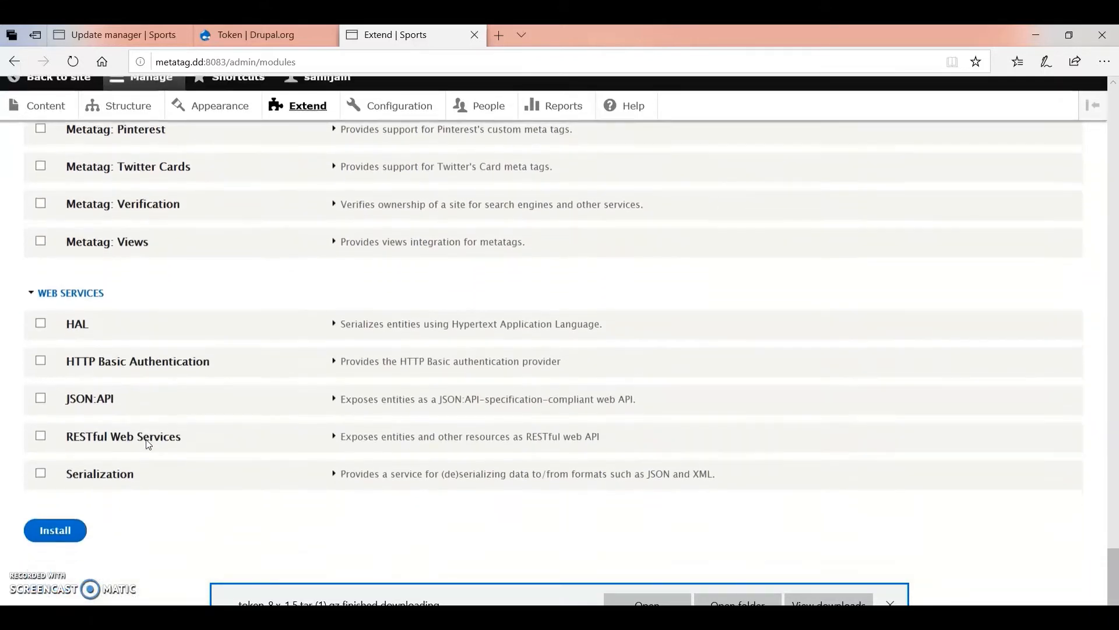
click(66, 549)
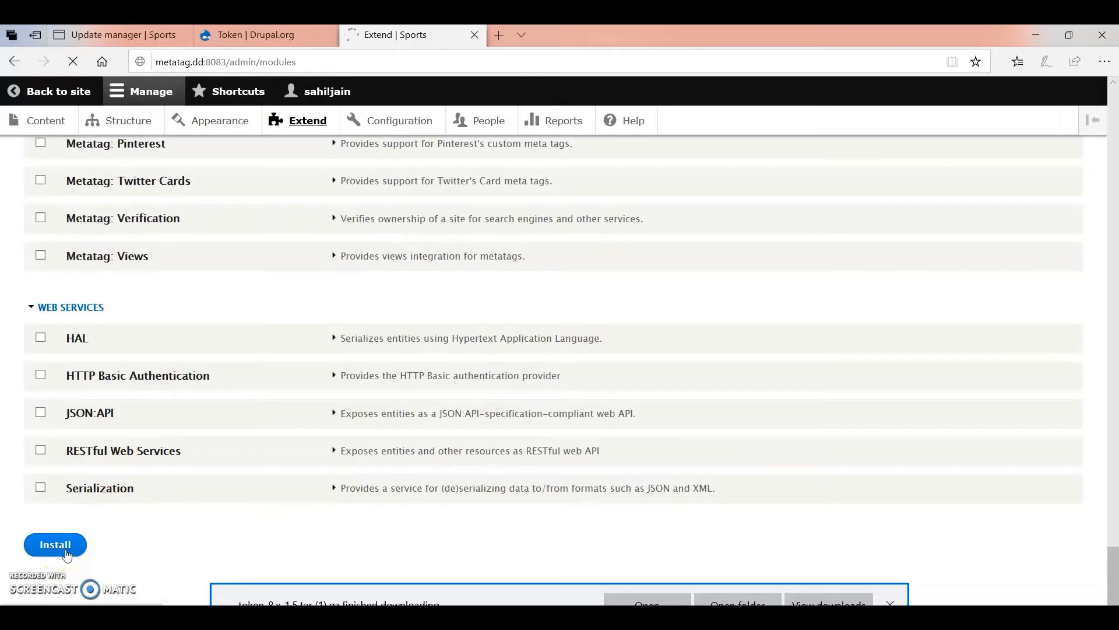
click(48, 575)
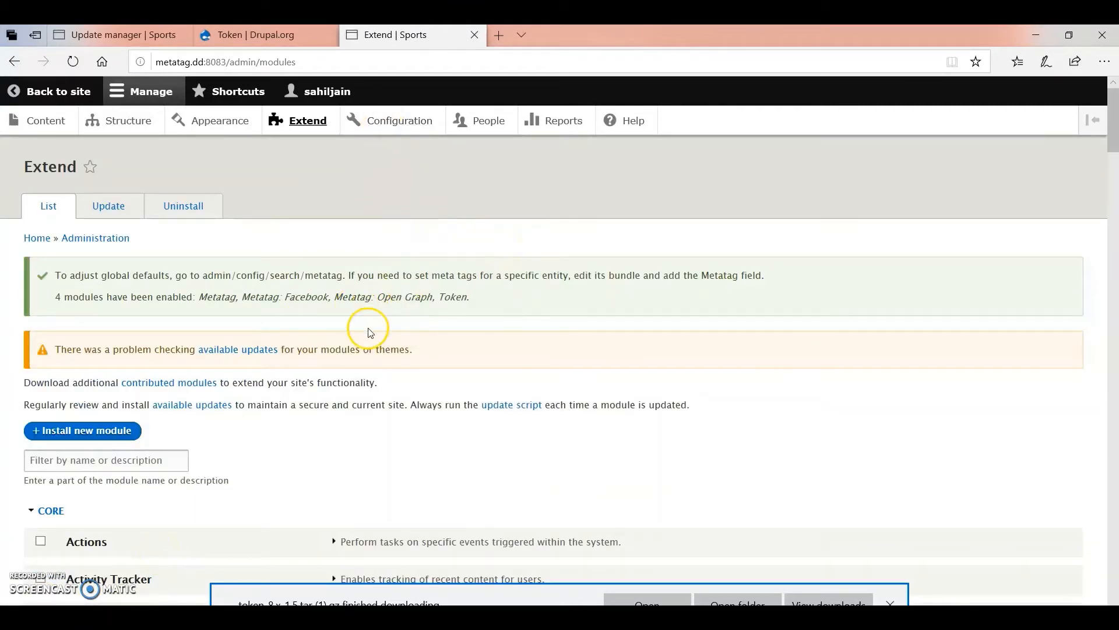
Inspect the meta tags in the Extend page's source with the developer tools, then close the tools.
key(F12)
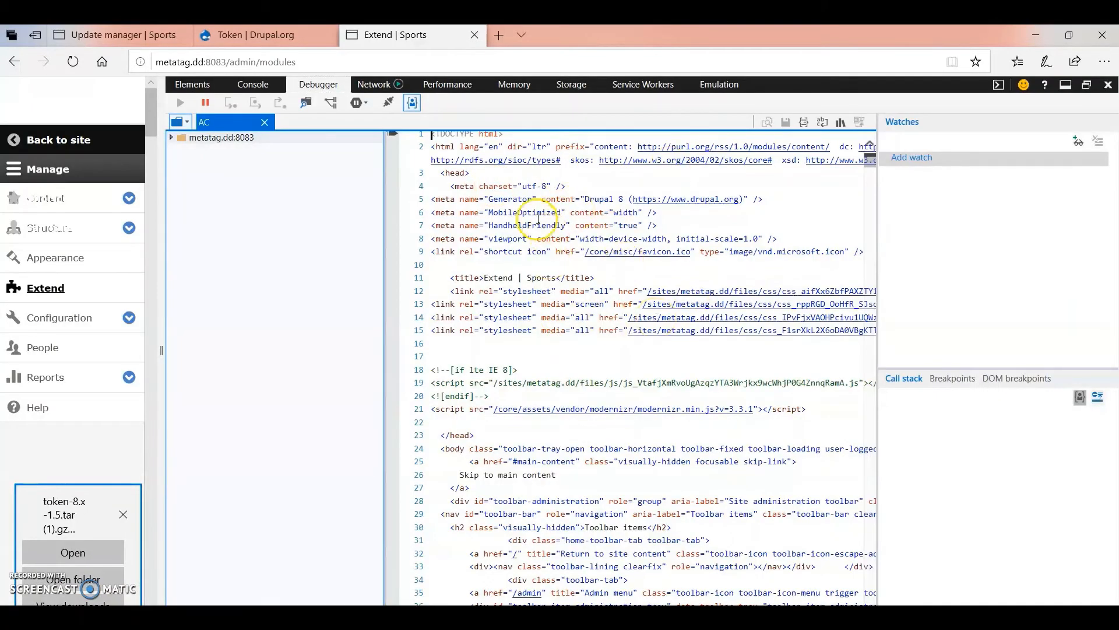
drag(509, 204, 600, 198)
click(600, 198)
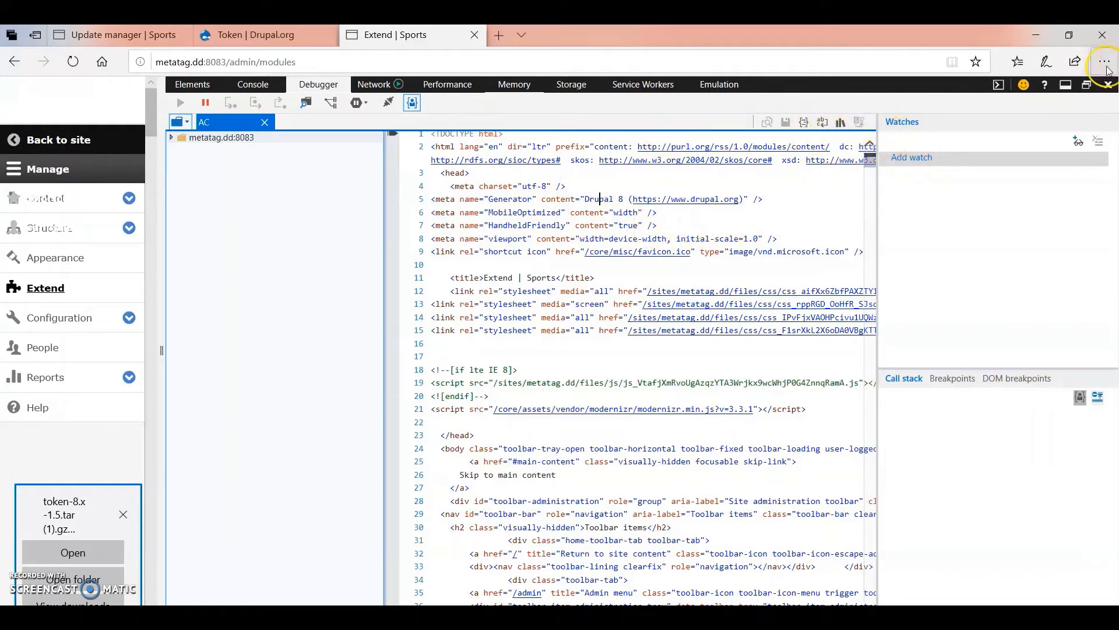
click(1108, 85)
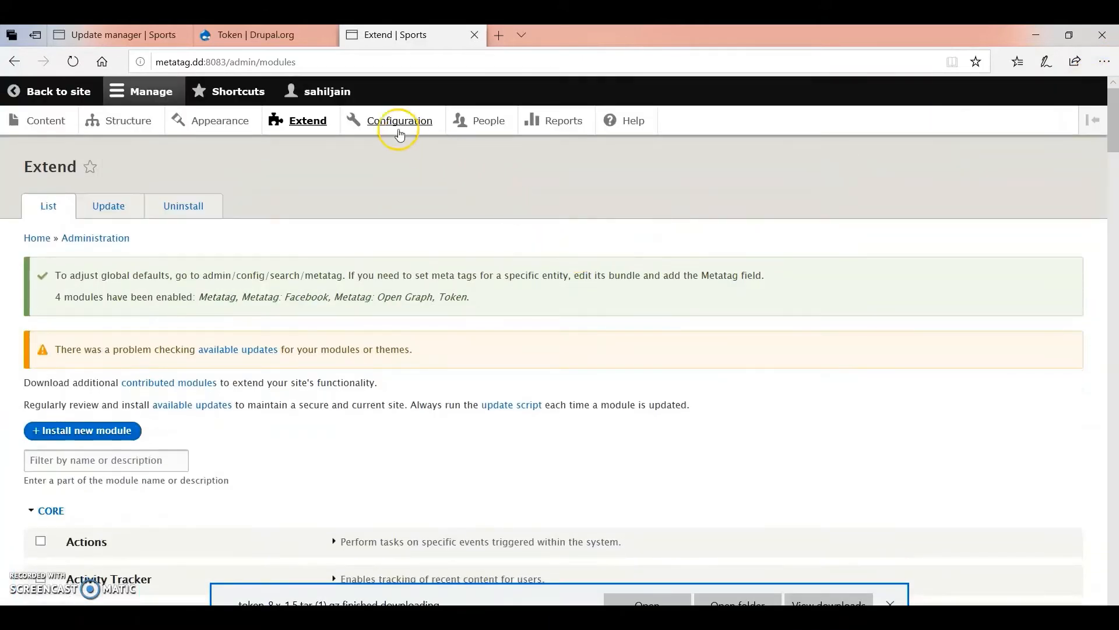
Open the Metatag defaults under Search and metadata in the site configuration.
click(400, 124)
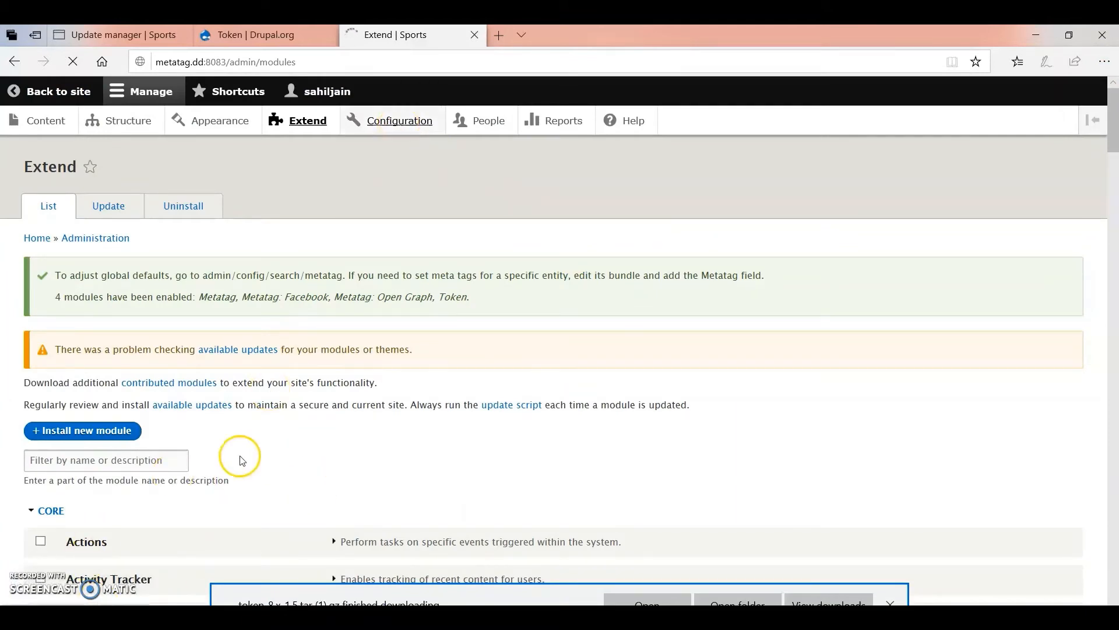
scroll(233, 430, down, 2)
scroll(233, 430, down, 7)
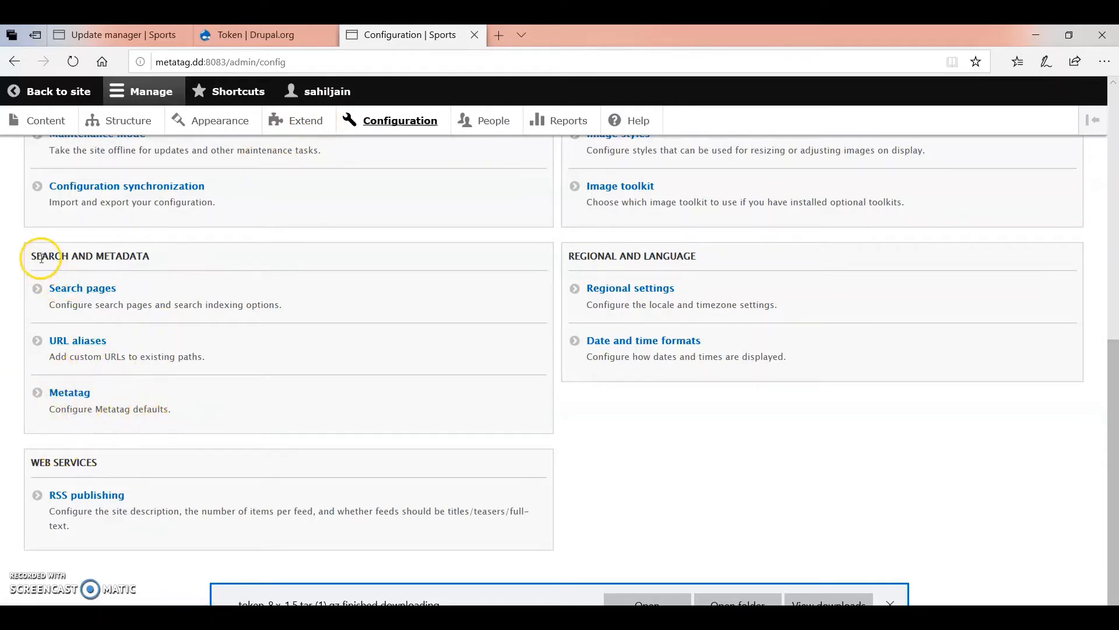
click(89, 396)
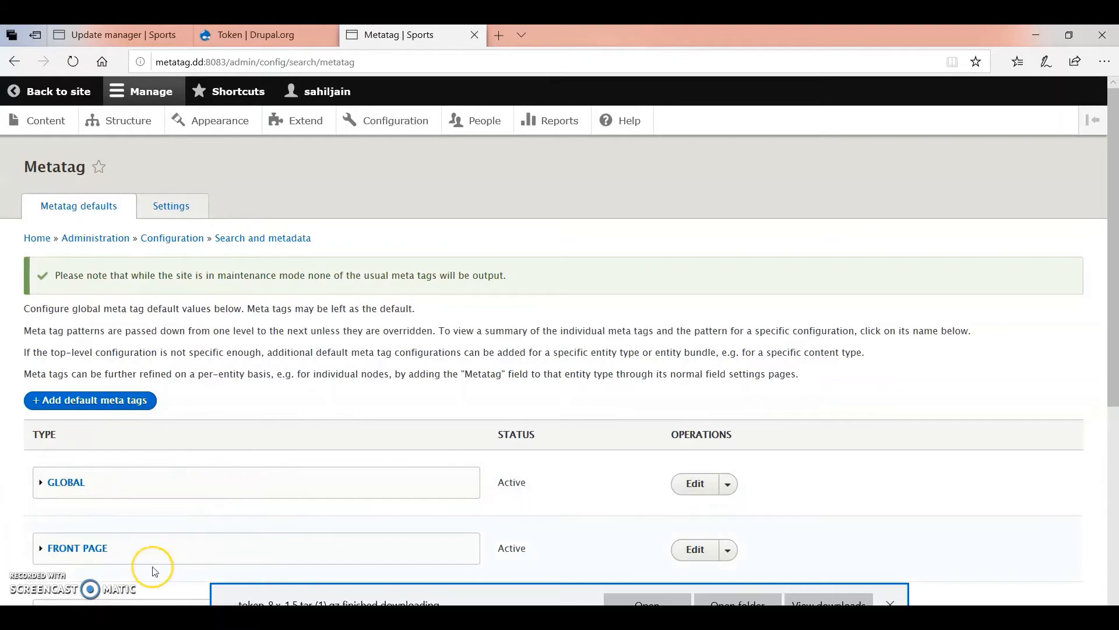
Look through the default meta tag types, checking the Global entry and expanding the Front page entry's tag patterns.
scroll(155, 570, down, 2)
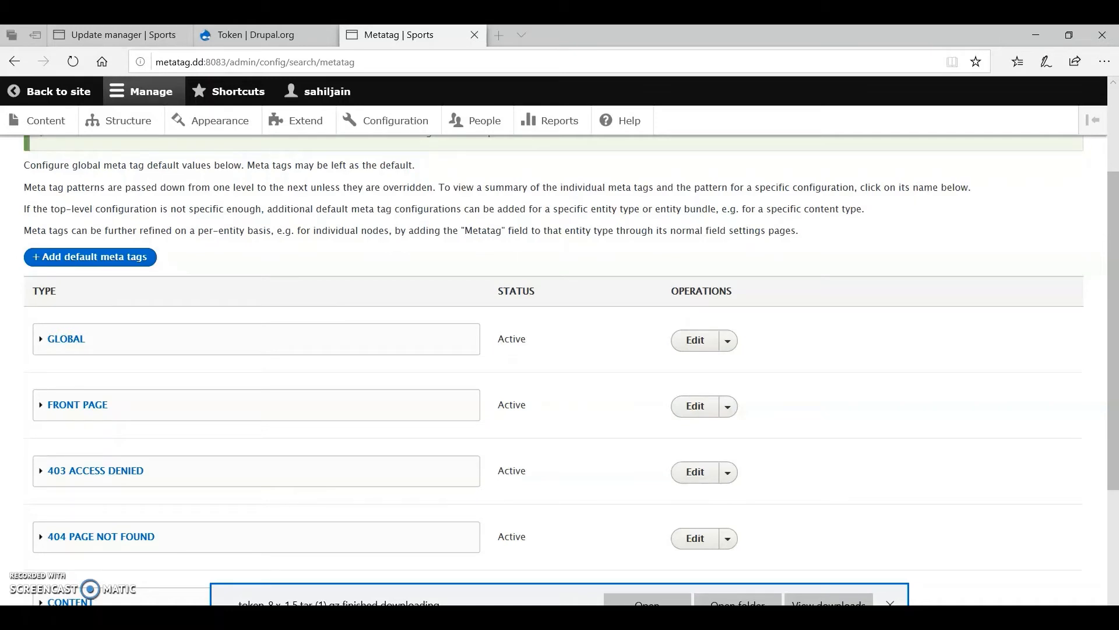
click(37, 337)
click(36, 339)
click(36, 339)
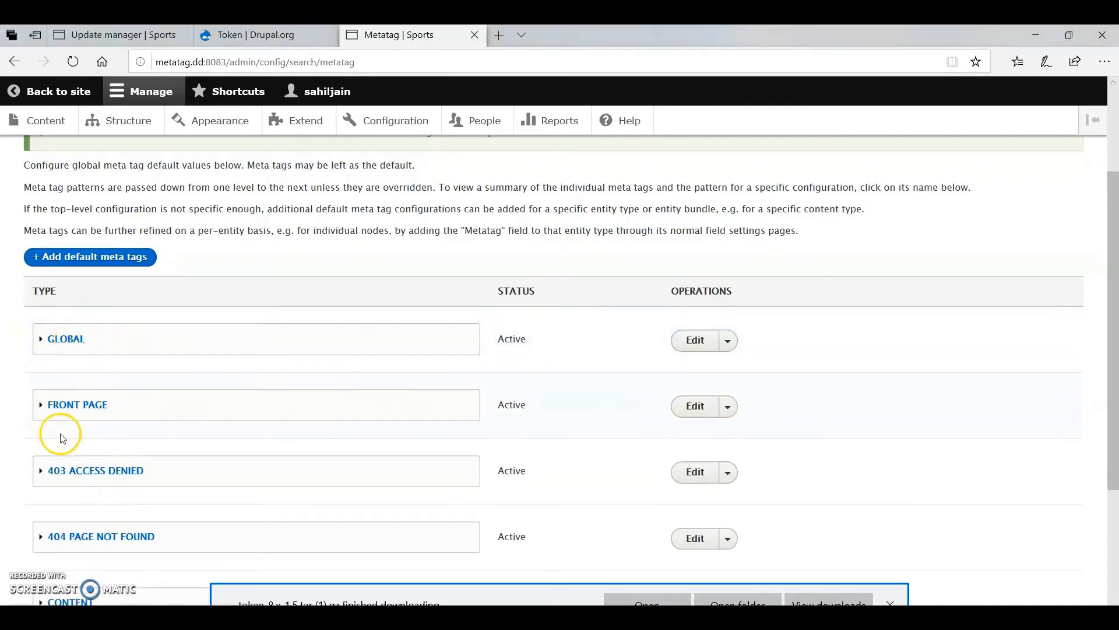
scroll(61, 431, down, 1)
click(35, 339)
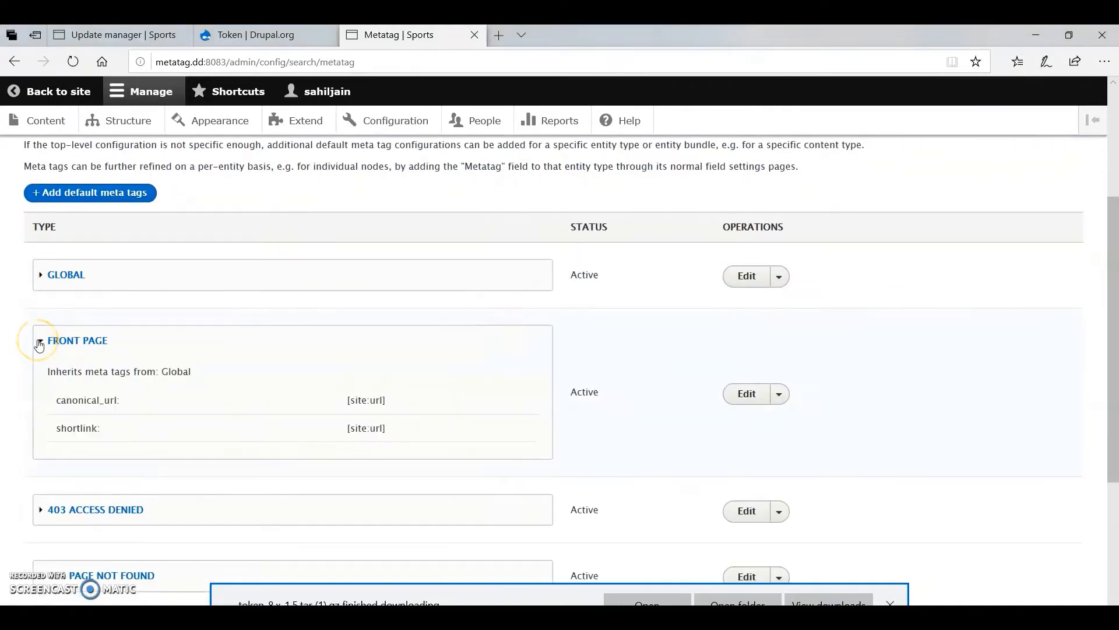
Check the default tags of the Content entry, collapse it again, and open the Global meta tags for editing.
click(35, 342)
scroll(50, 466, down, 1)
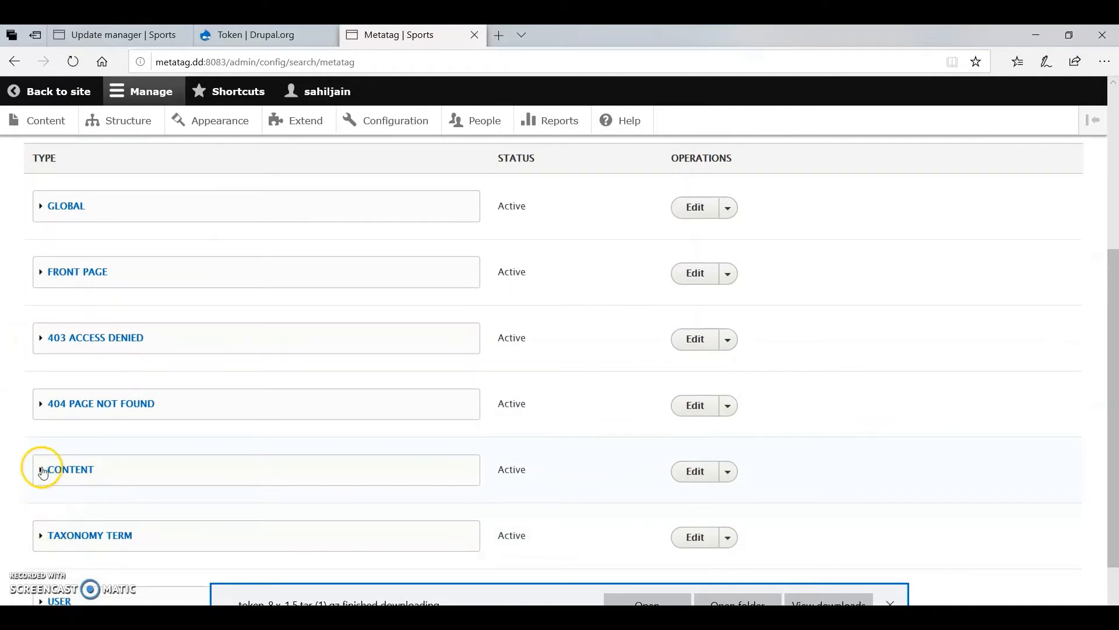
click(43, 469)
click(42, 470)
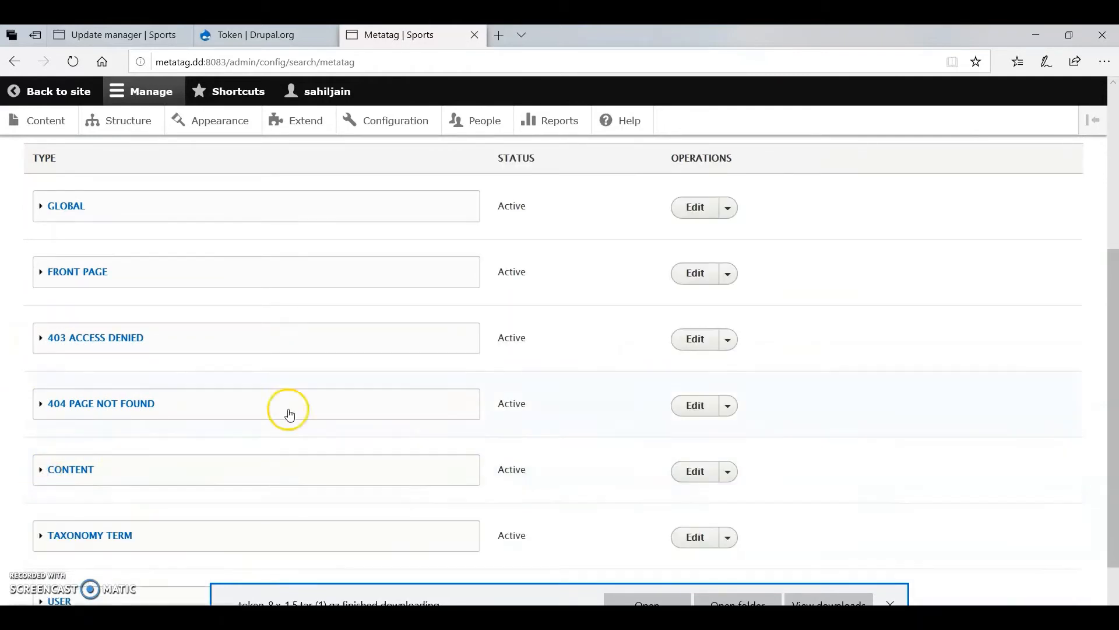
scroll(574, 259, up, 2)
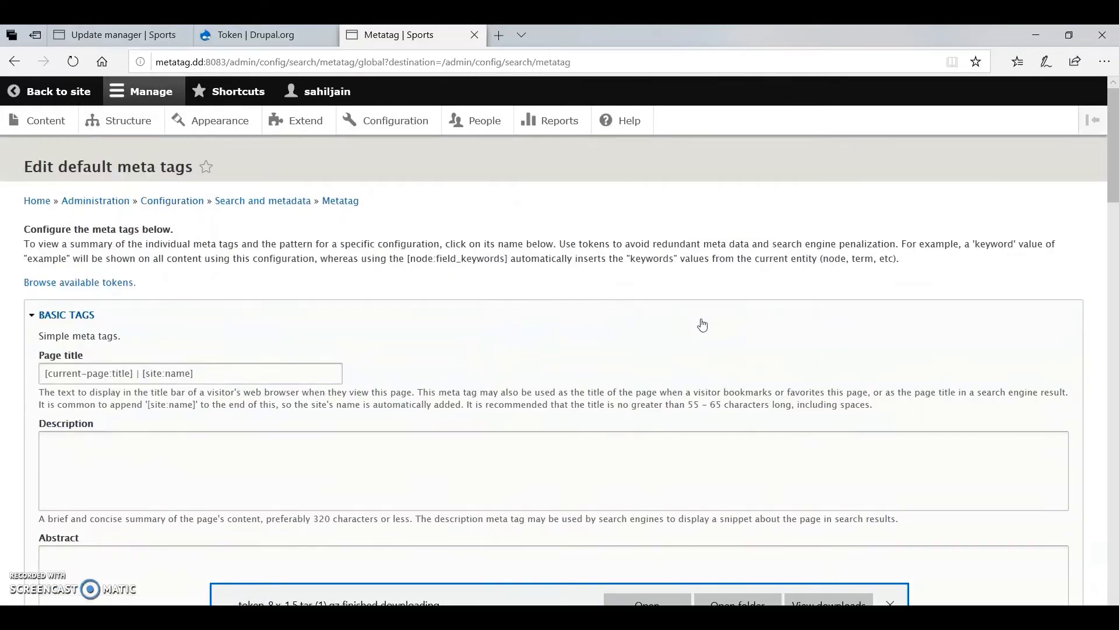
Browse the available tokens for the Page title field, expanding the Site information and Current user groups.
scroll(137, 394, down, 2)
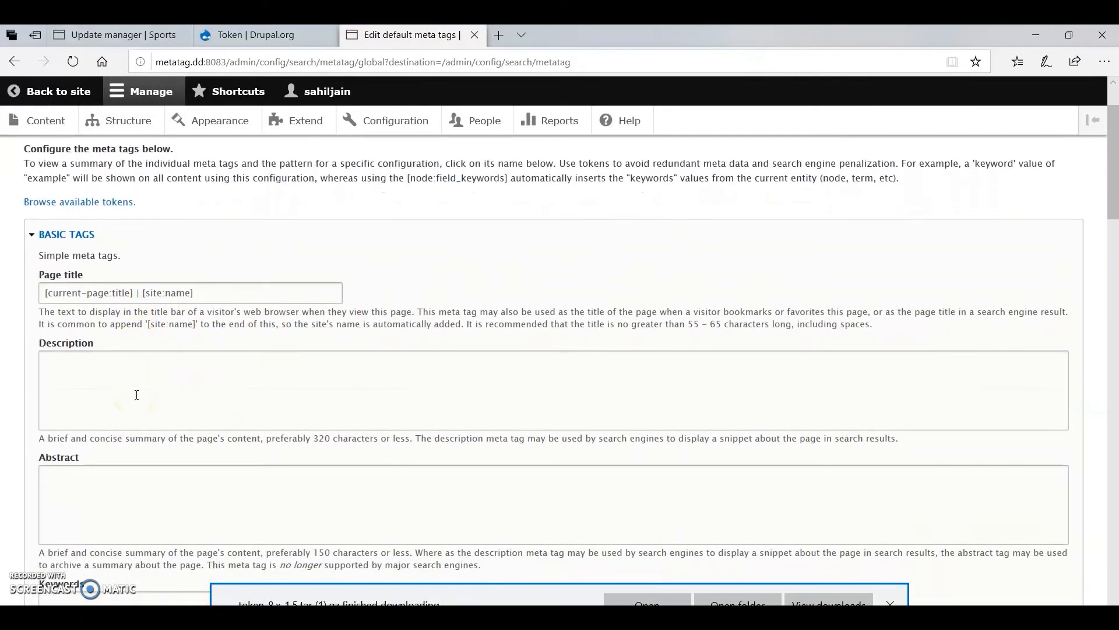
click(197, 293)
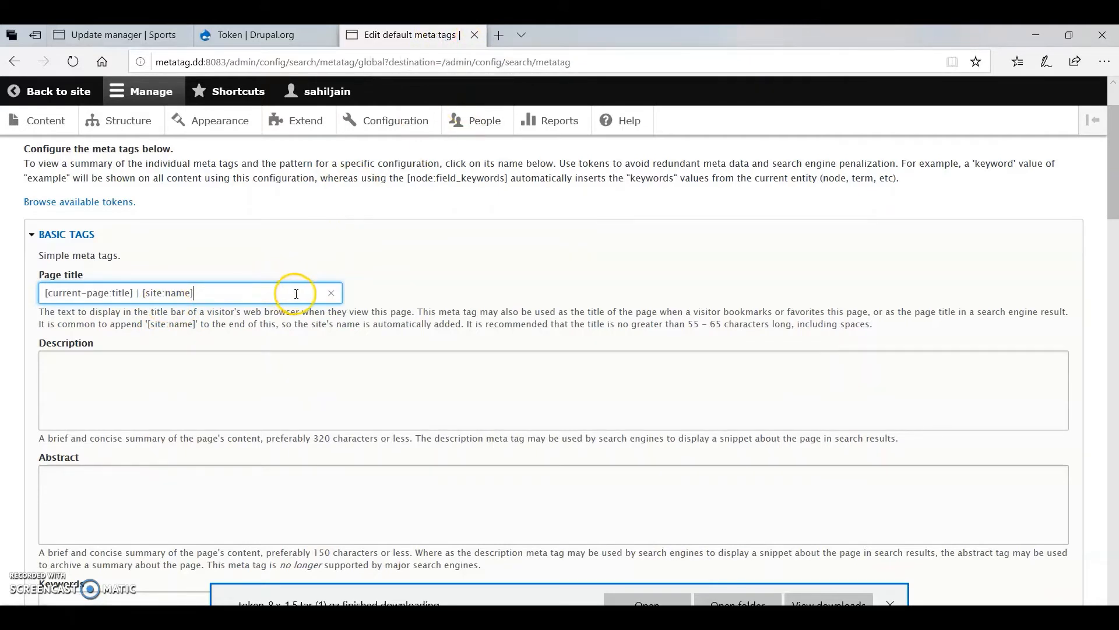
click(99, 200)
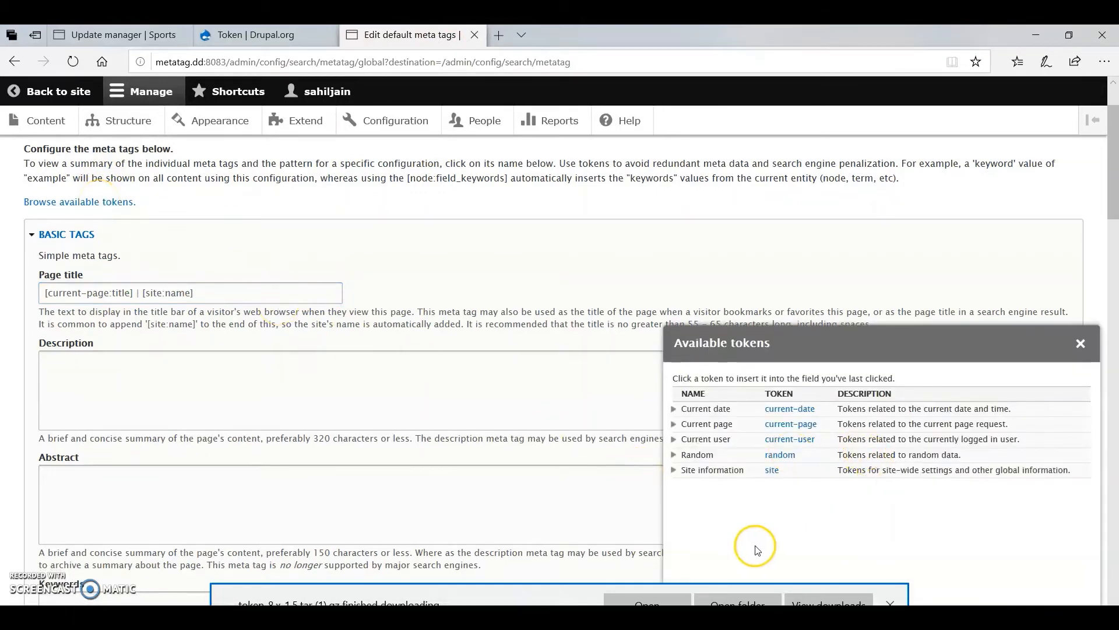
click(675, 470)
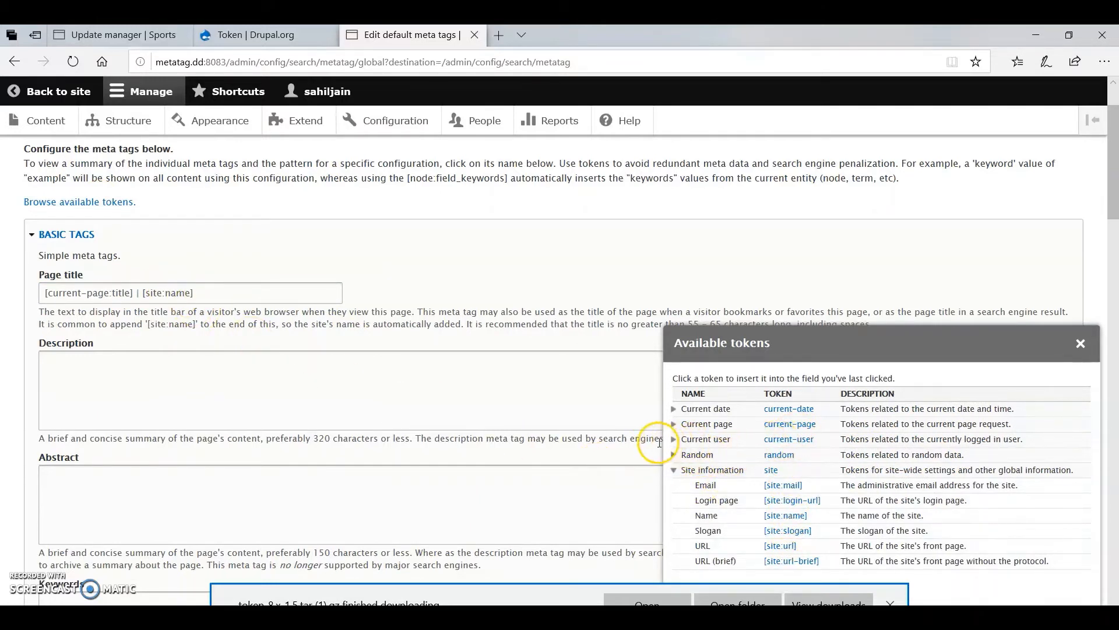
click(675, 441)
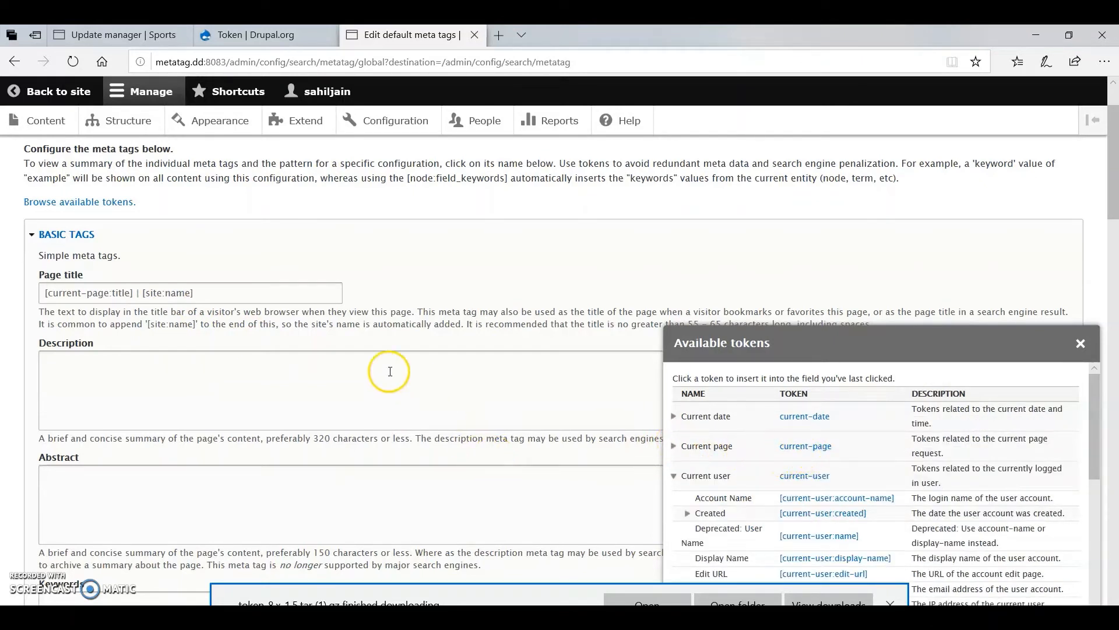
Set the Global page title pattern to [site:name] | [current-page:title], inserting the site name token from the token list.
drag(194, 295, 138, 292)
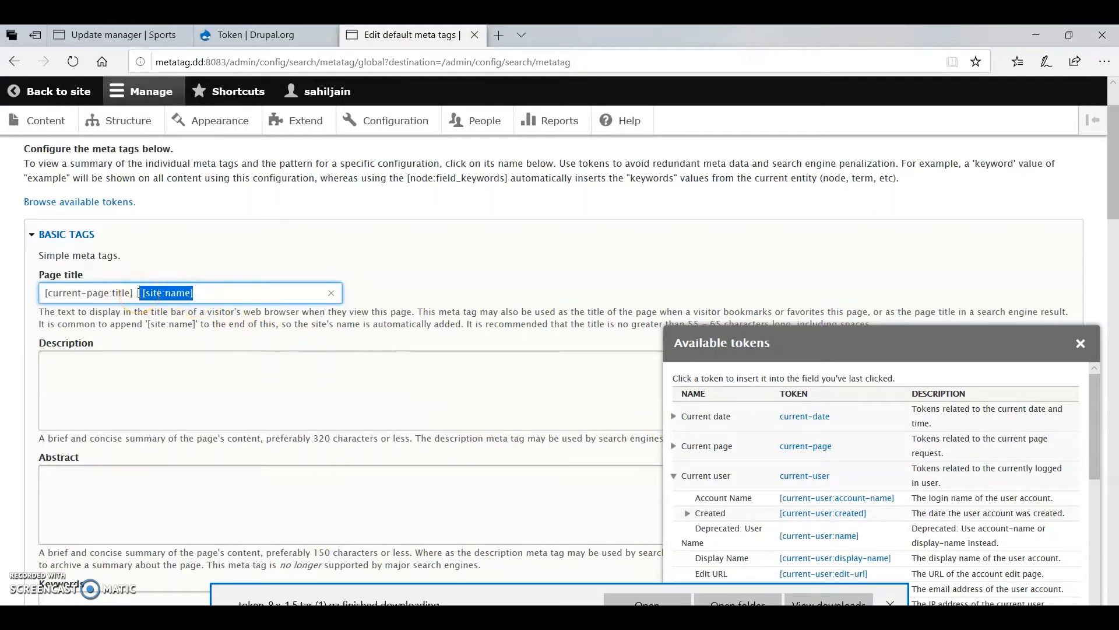
key(BackSpace)
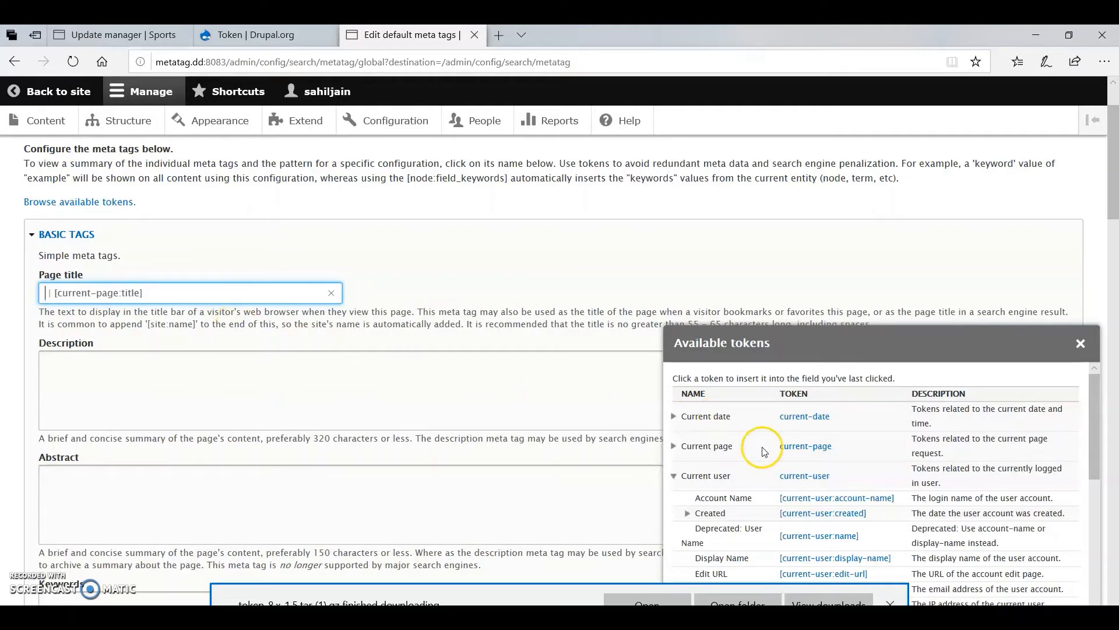
click(890, 603)
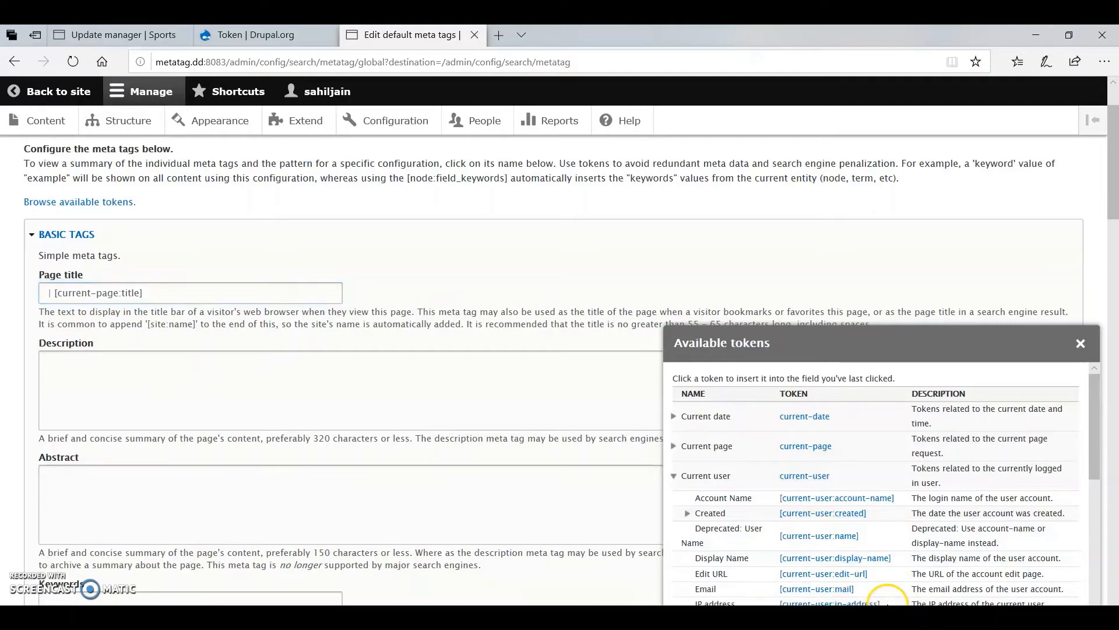
scroll(759, 577, down, 2)
scroll(759, 580, down, 3)
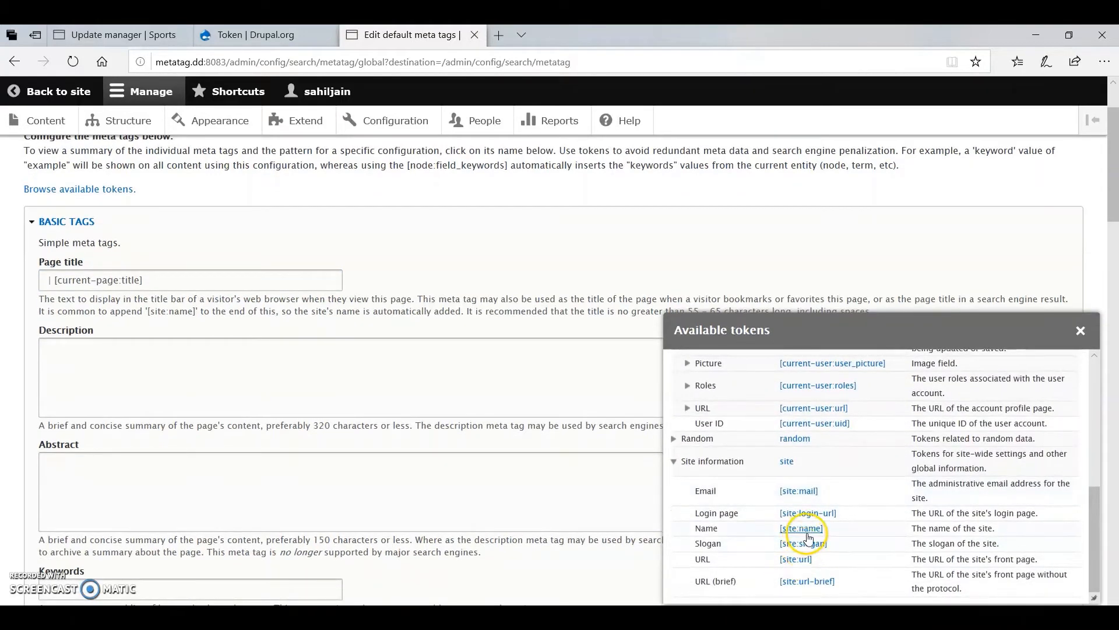
click(802, 528)
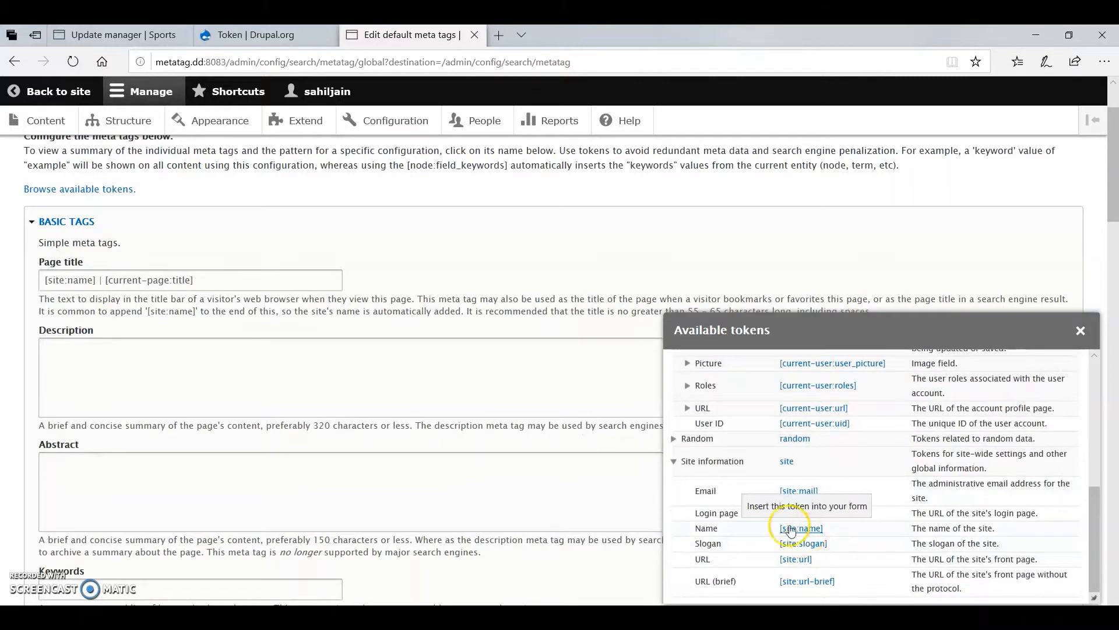
Close the token browser and set the Description to "Information about Sports", leaving the Abstract empty.
click(72, 352)
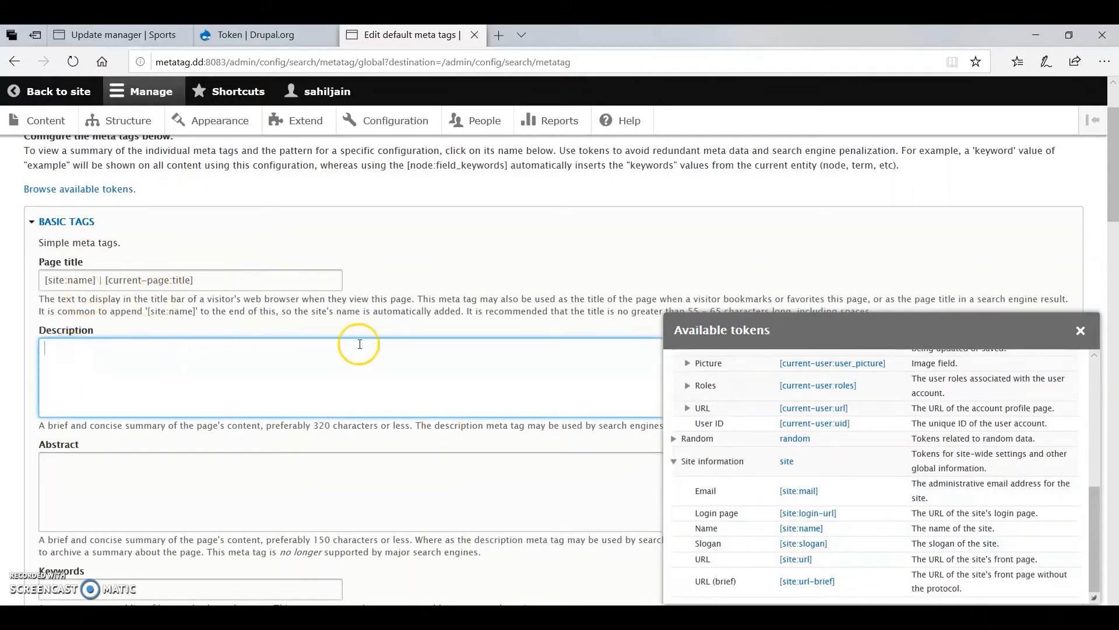
click(1076, 333)
click(183, 344)
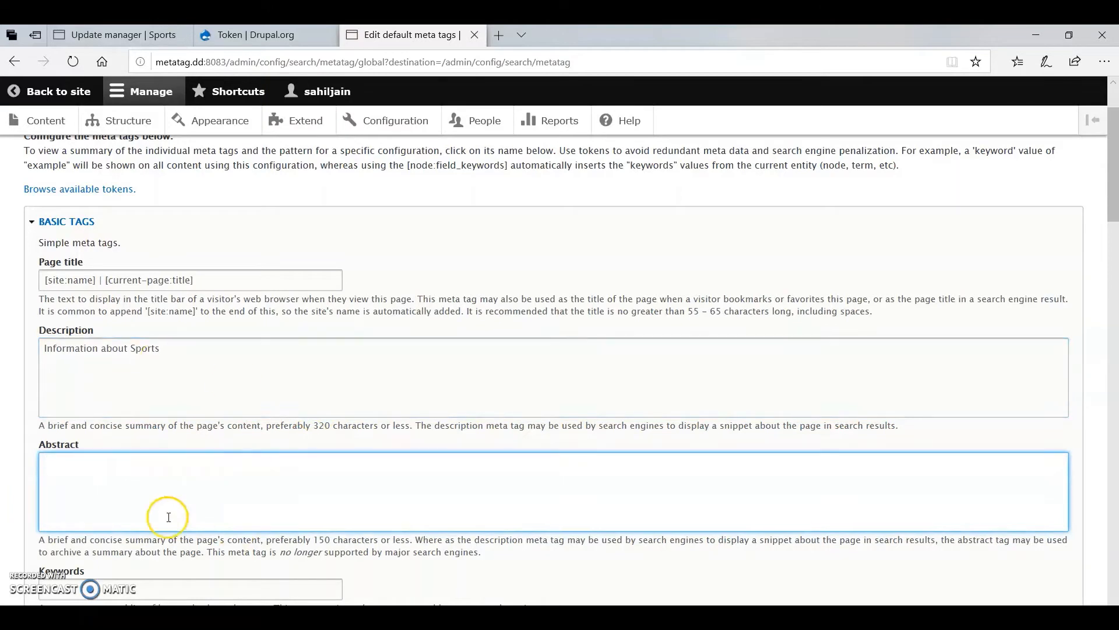
scroll(111, 456, down, 2)
scroll(111, 456, down, 1)
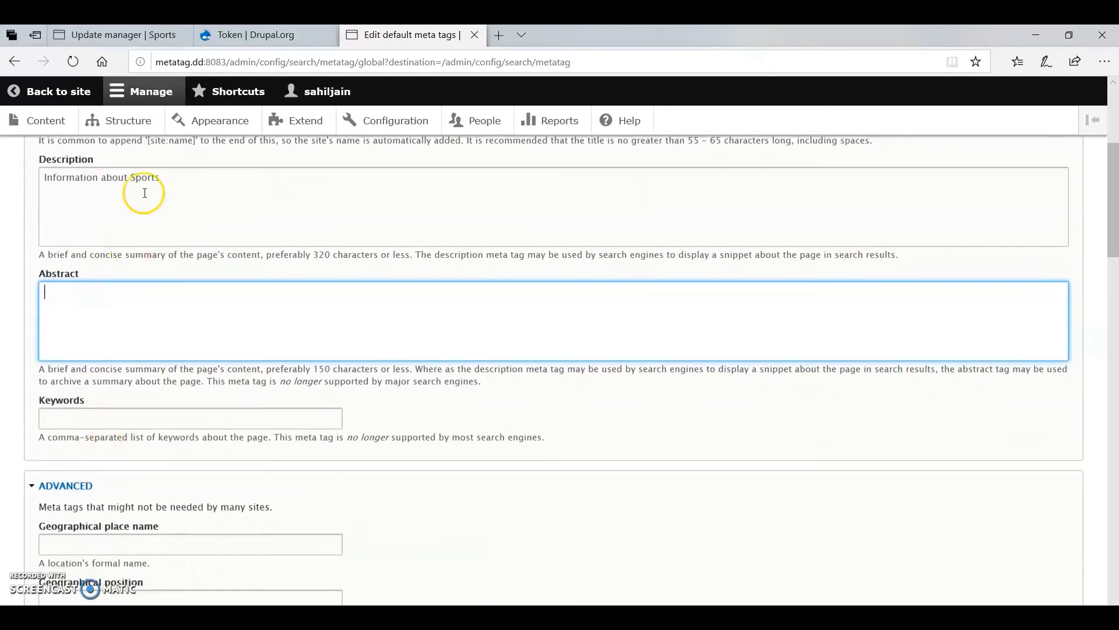
Enter "sport" as the first keyword in the Global basic tags.
click(114, 418)
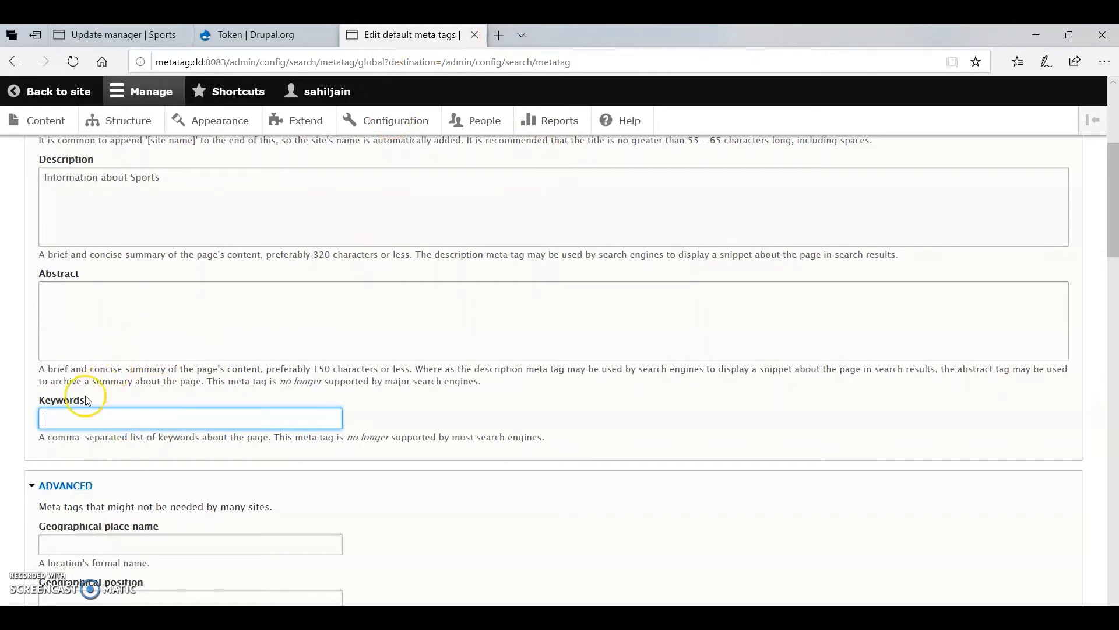
click(79, 418)
text(sport)
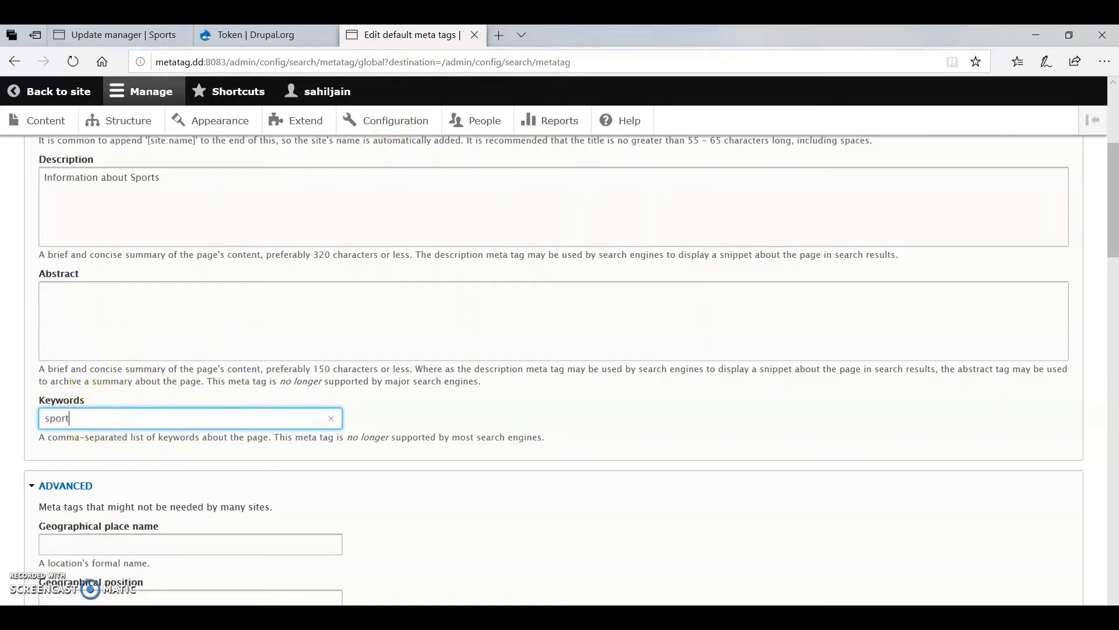
Look at the browser's search suggestions for "sport" in a new tab, and return to the default meta tags form.
click(497, 36)
text(s)
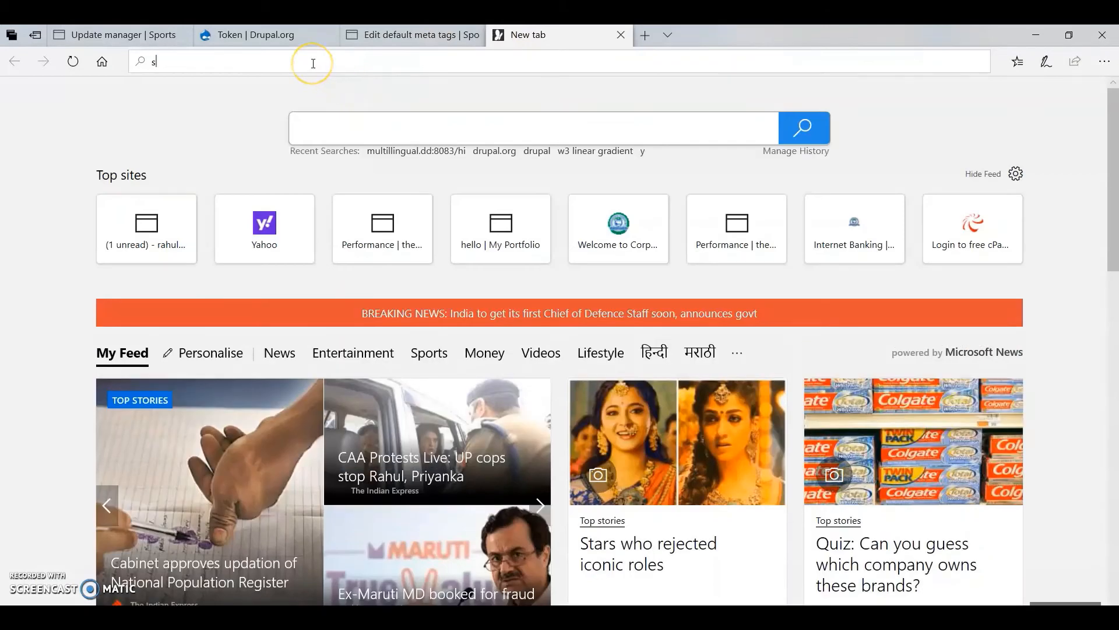
text(port)
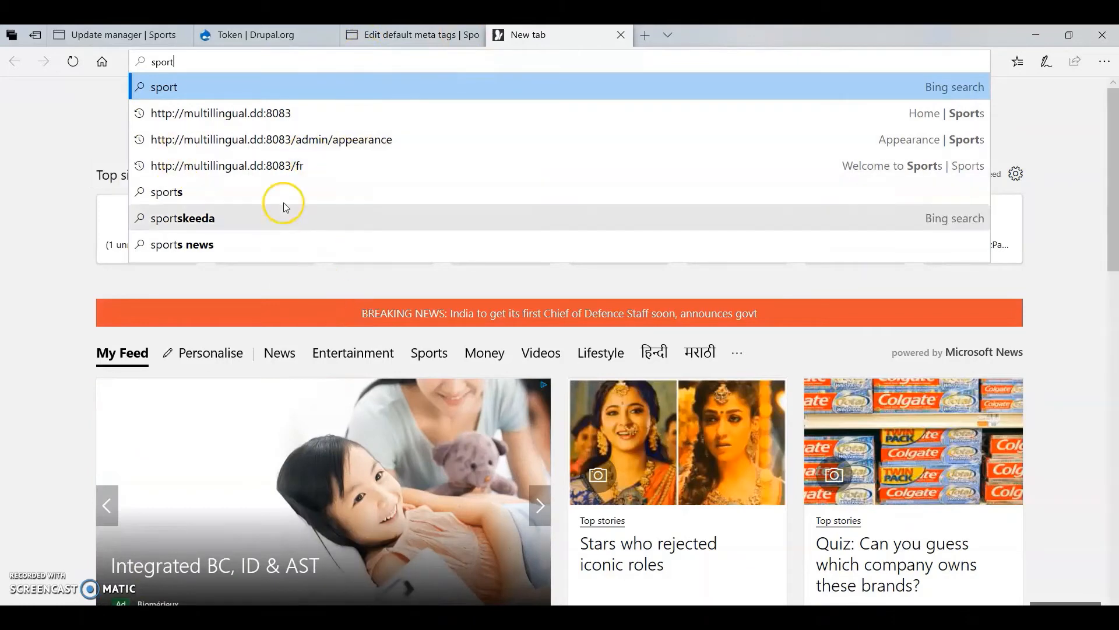
click(414, 34)
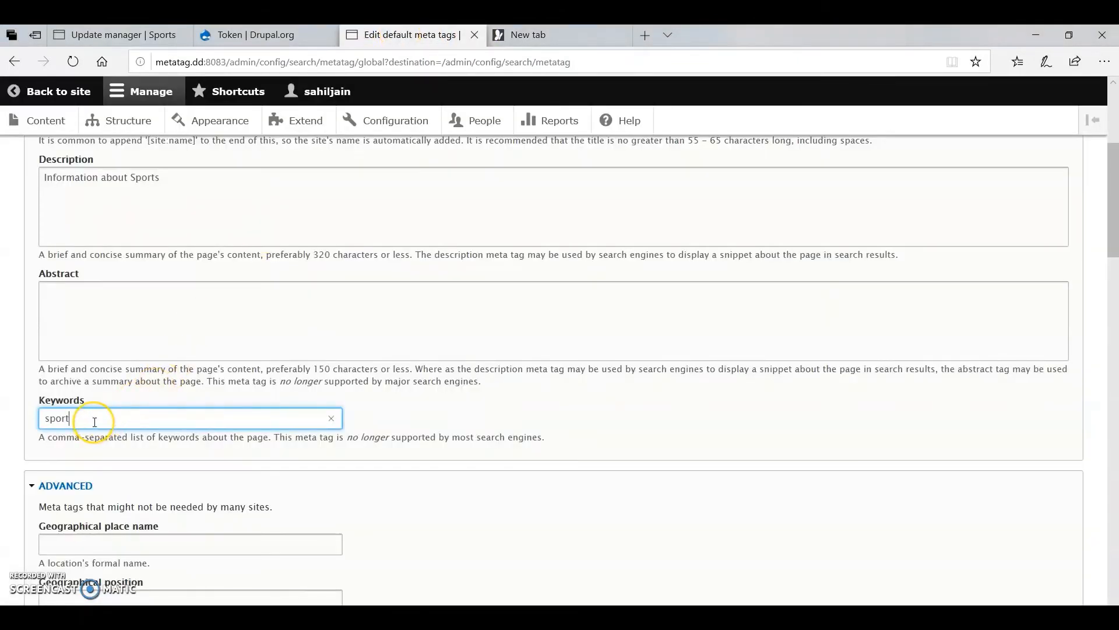
Extend the keywords list to "sport, cricket, basketball, badminton".
mouse_move(73, 420)
mouse_down()
mouse_move(30, 418)
mouse_move(71, 421)
mouse_up()
text(basketball, badminton)
click(71, 418)
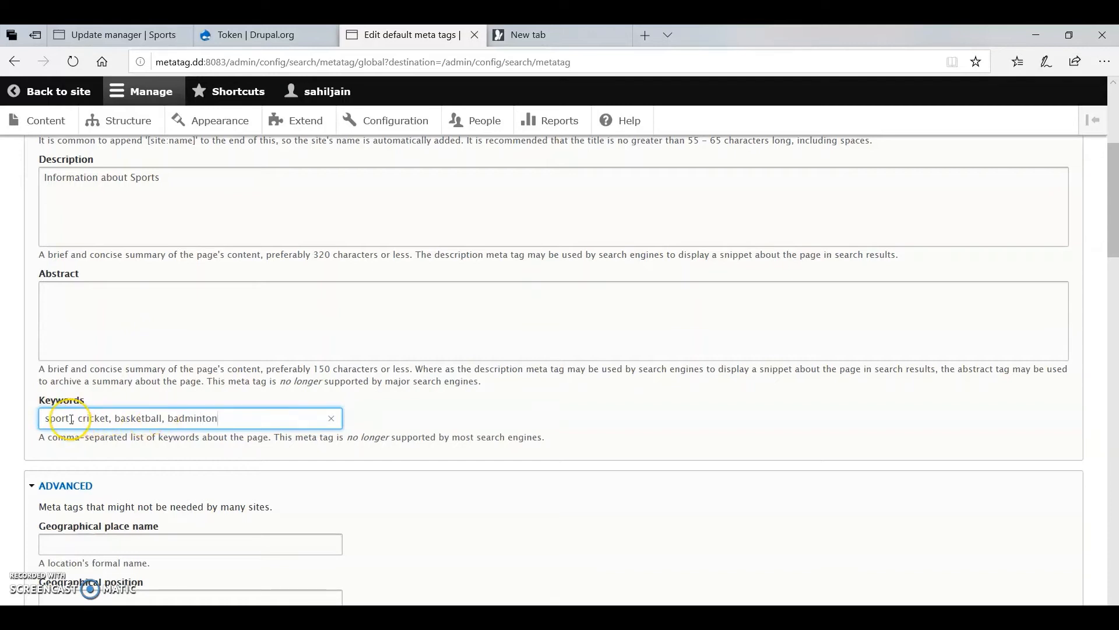
key(BackSpace)
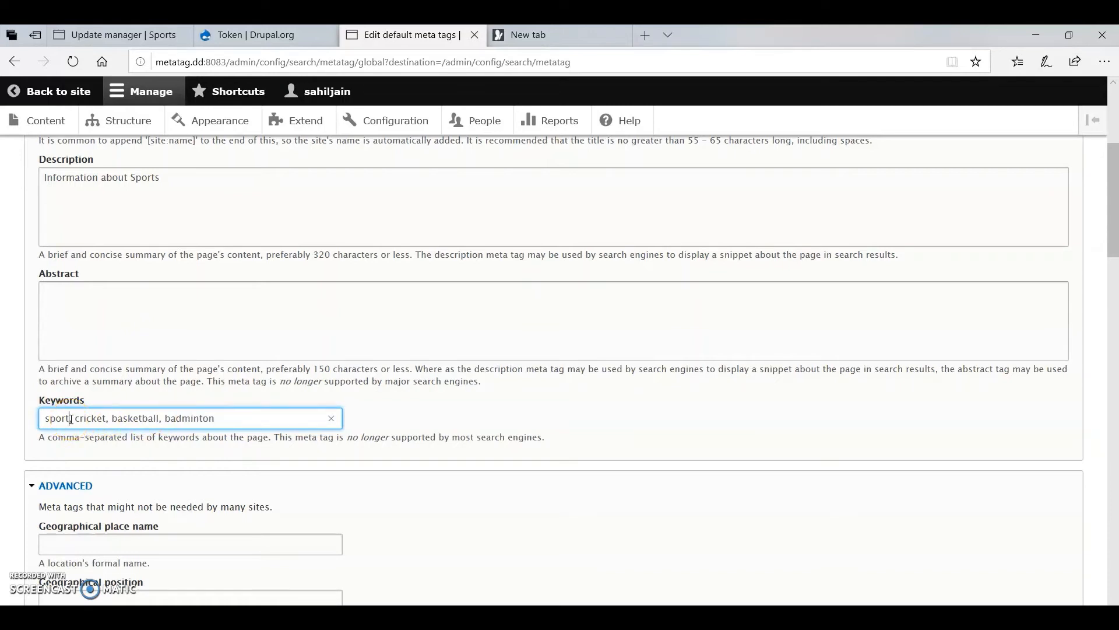
Look through the Advanced meta tags, such as geographical, robots, shortlink and cache settings, and collapse the section.
scroll(254, 454, down, 1)
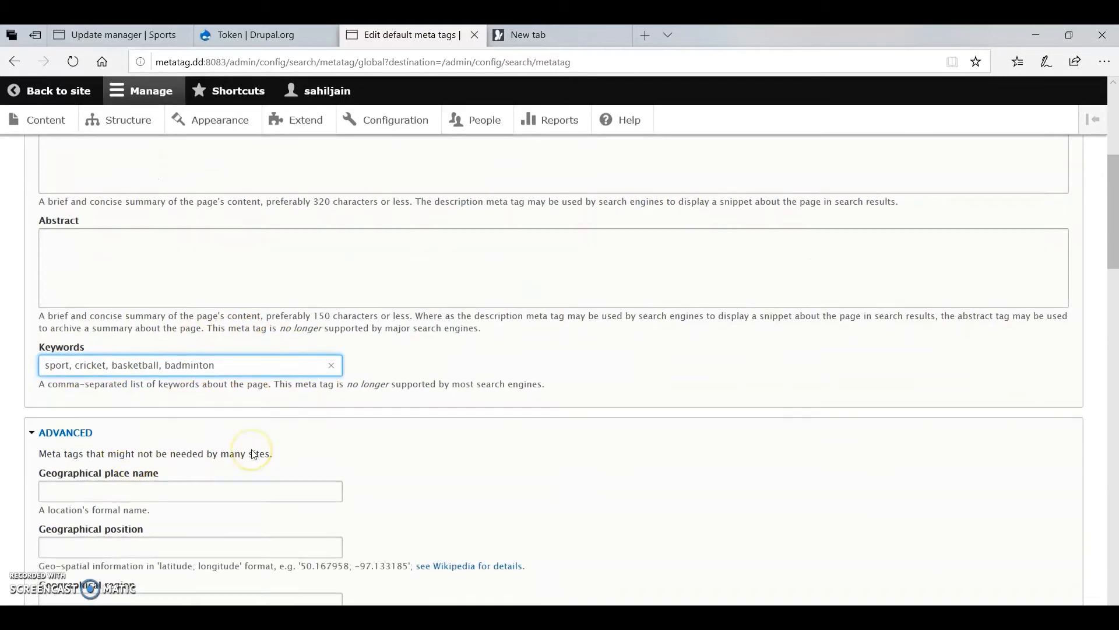
scroll(131, 425, down, 2)
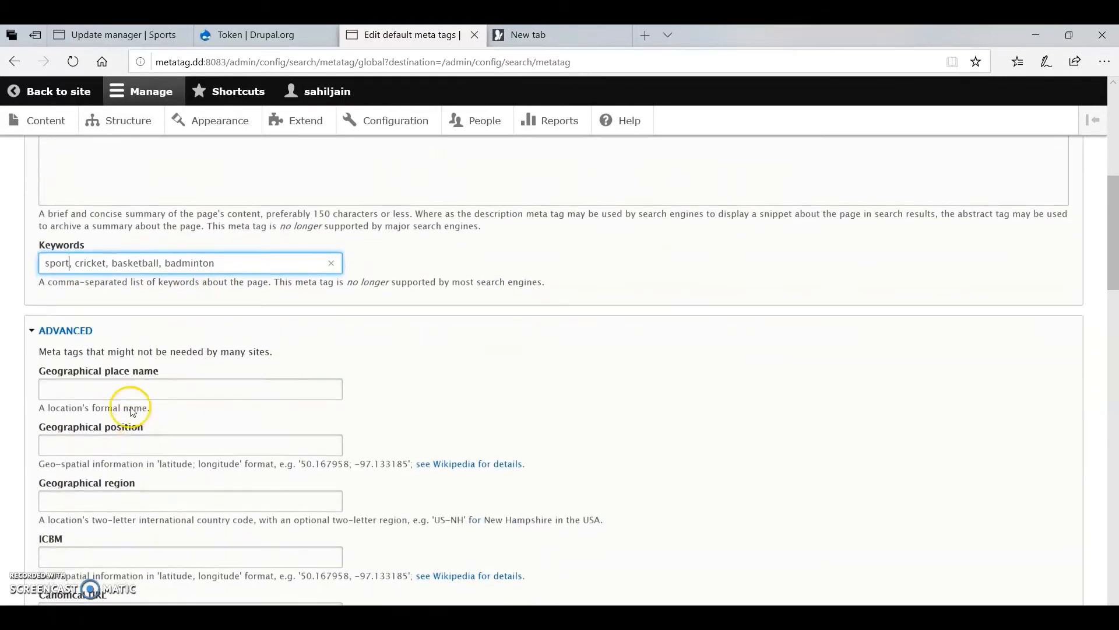
scroll(102, 402, down, 3)
scroll(103, 406, down, 7)
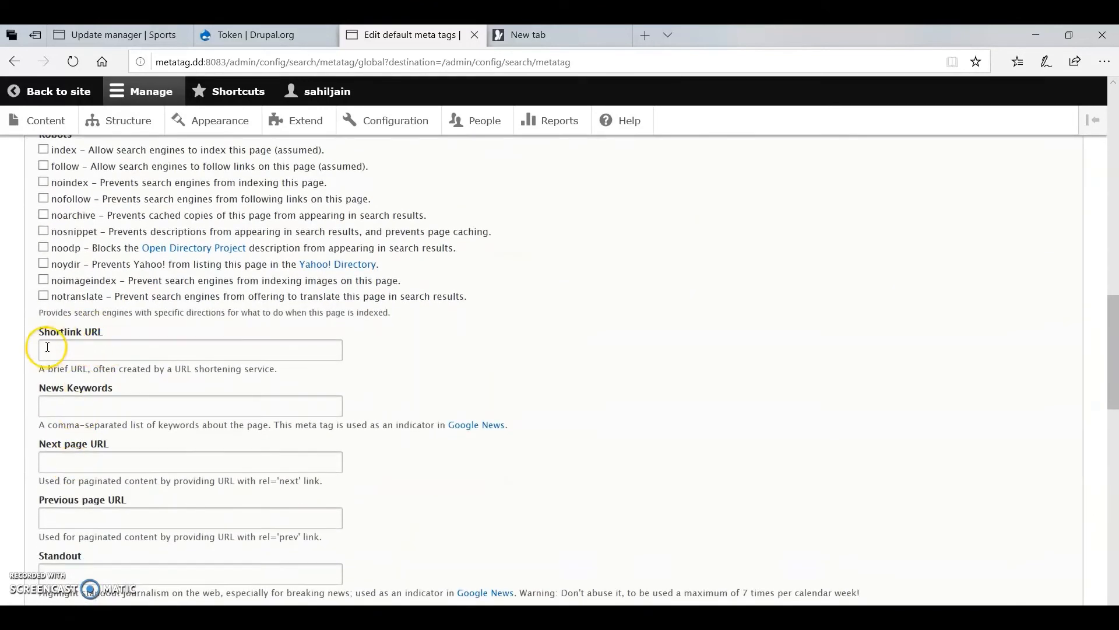
scroll(117, 457, down, 2)
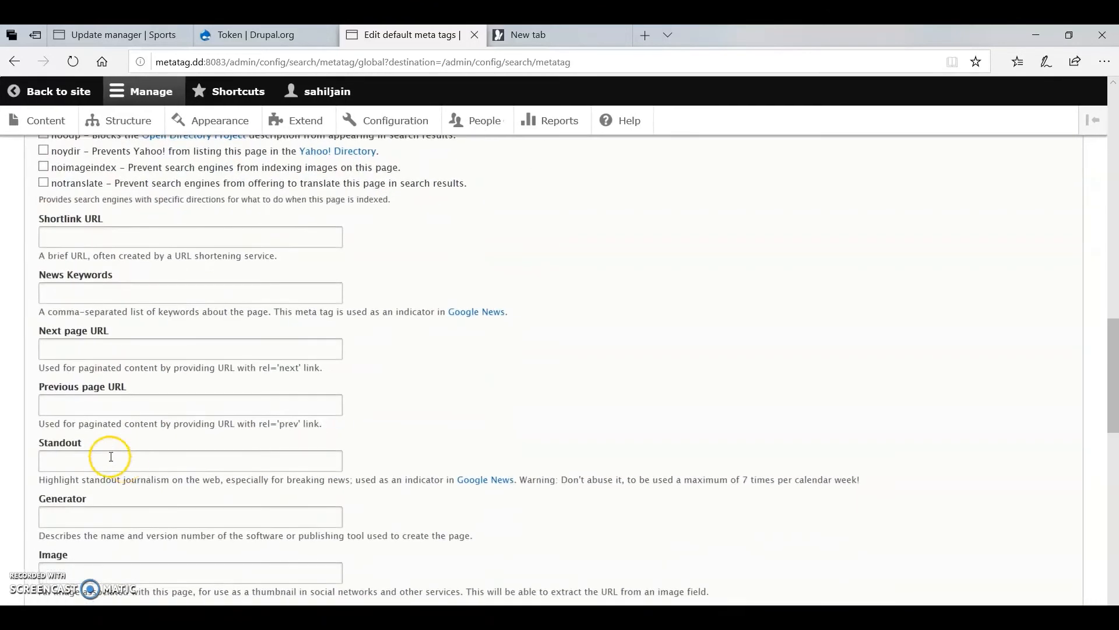
scroll(68, 544, down, 3)
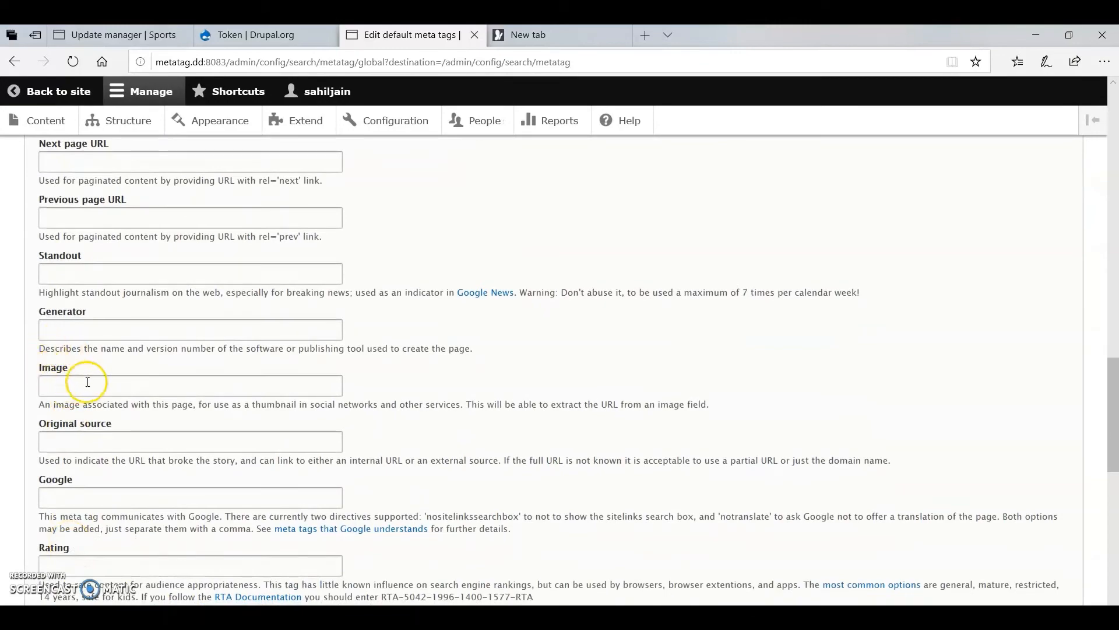
scroll(107, 510, down, 4)
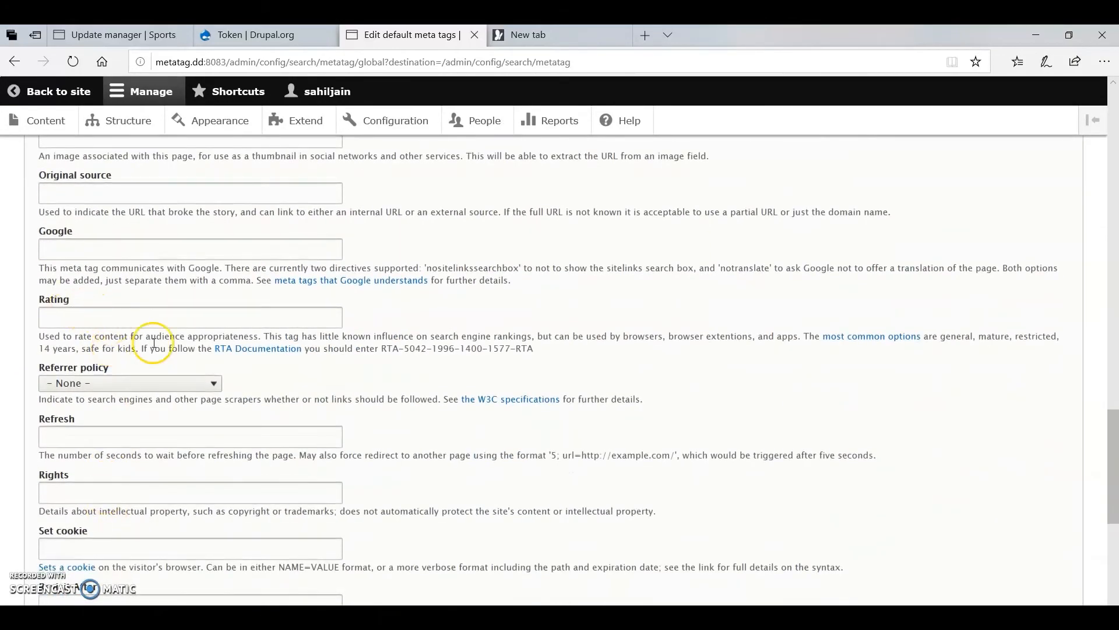
scroll(70, 493, down, 5)
scroll(72, 494, down, 1)
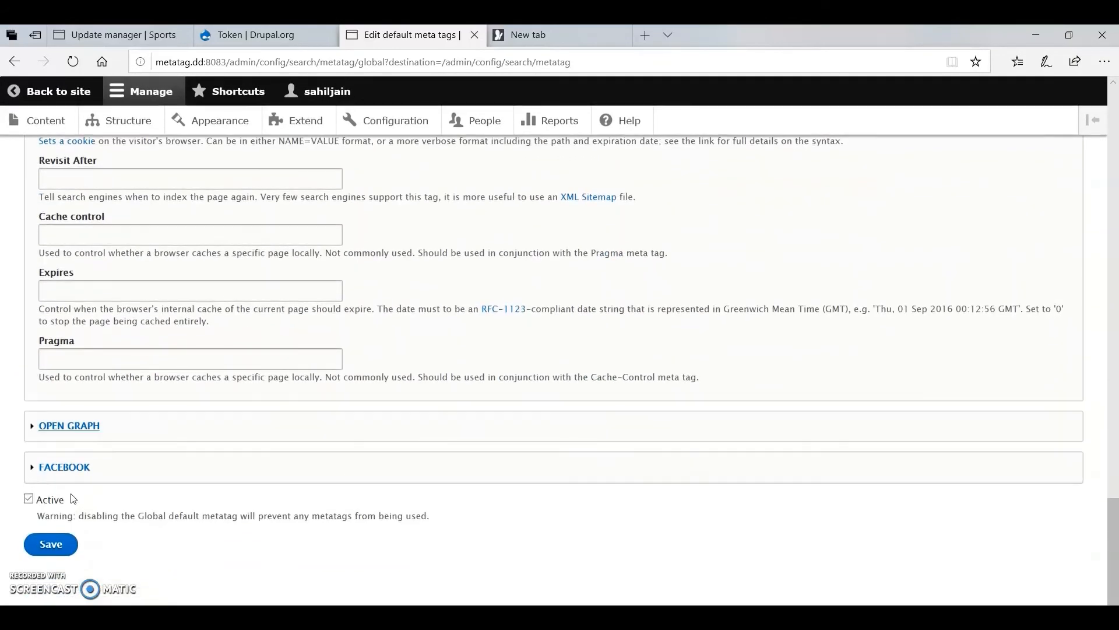
scroll(74, 408, up, 18)
scroll(74, 363, up, 8)
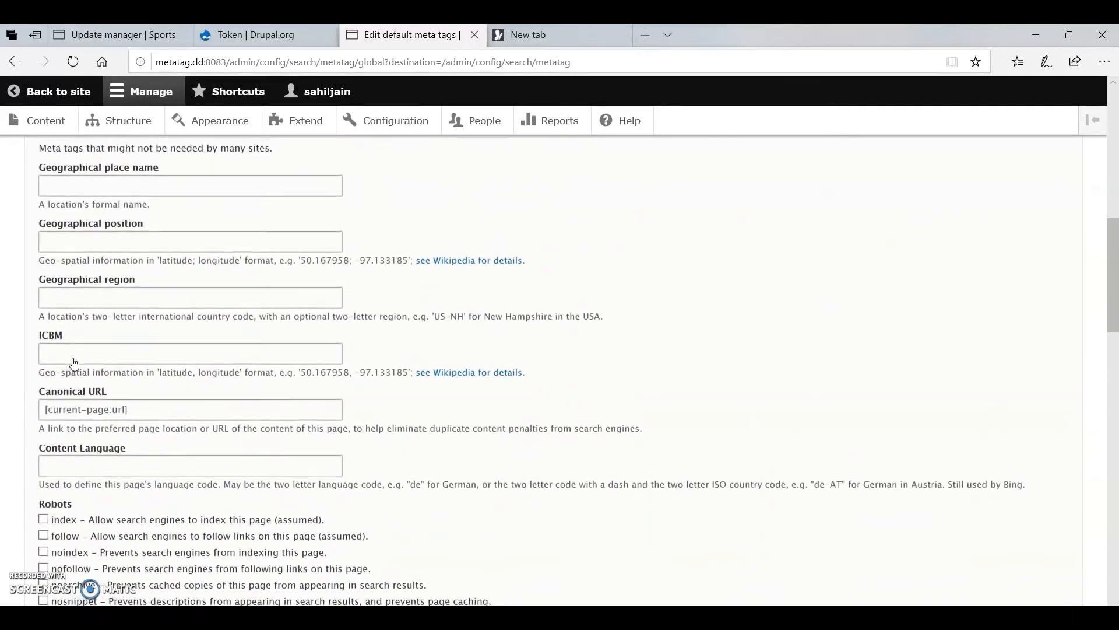
click(52, 397)
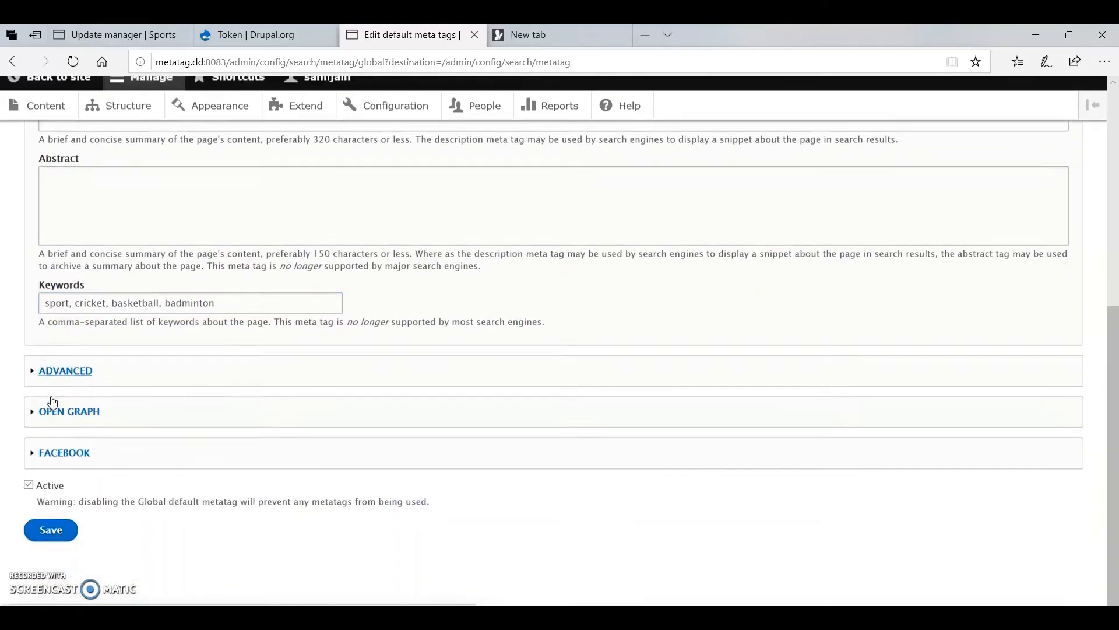
Expand the Open Graph section and review its fields, such as Determiner, Site name, Content type and Page URL.
click(52, 428)
scroll(52, 432, down, 3)
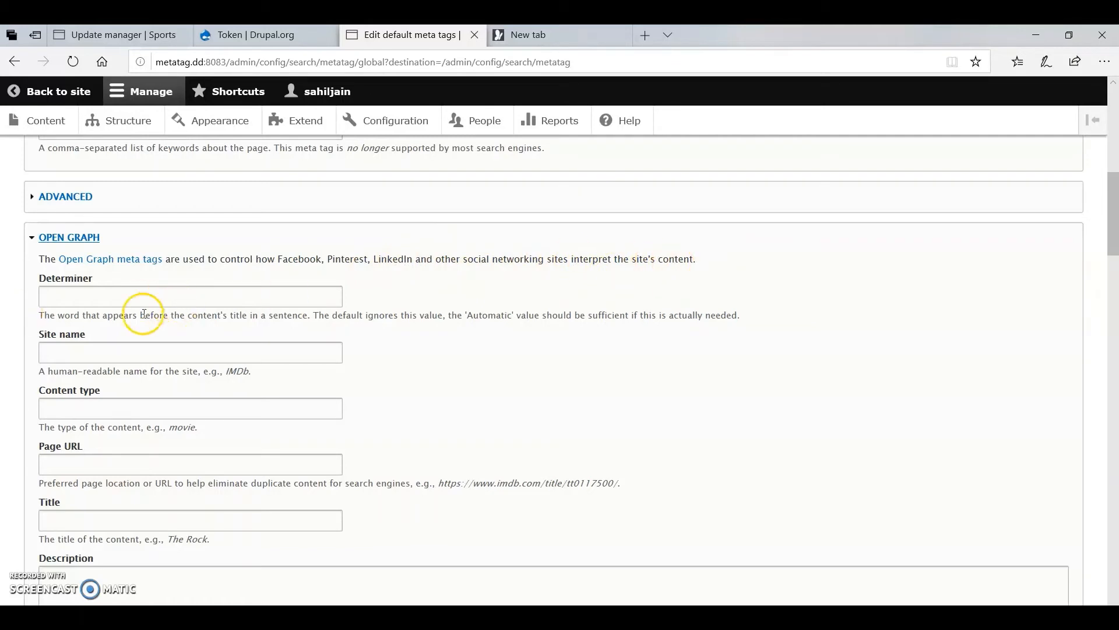
click(106, 296)
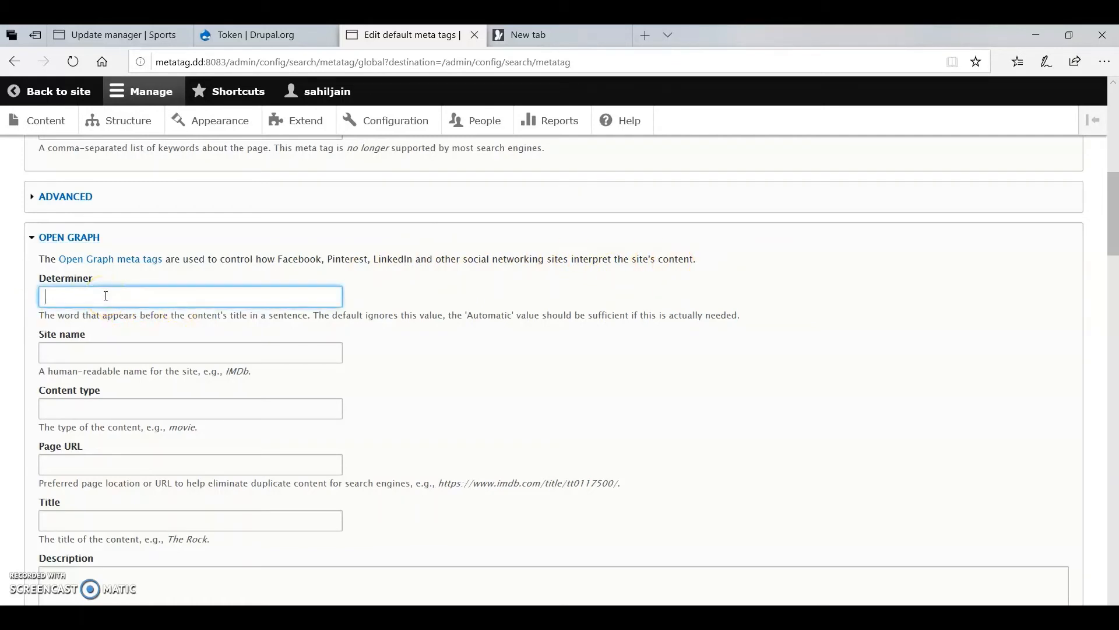
scroll(127, 299, up, 10)
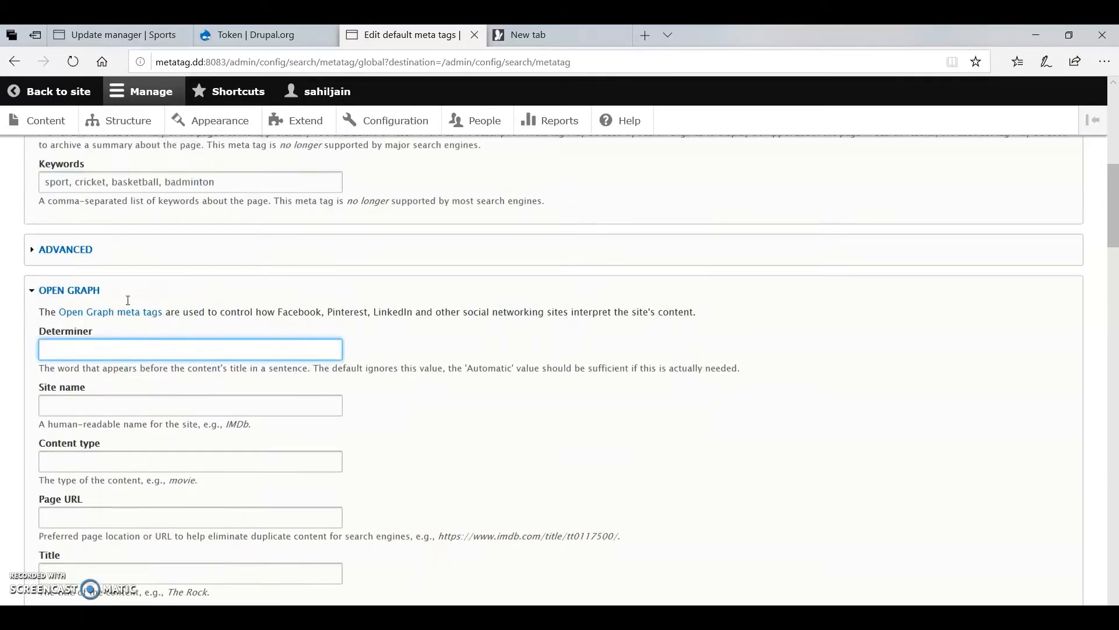
Open the available tokens list, place it beside the Open Graph fields, and expand the Site information tokens.
click(82, 283)
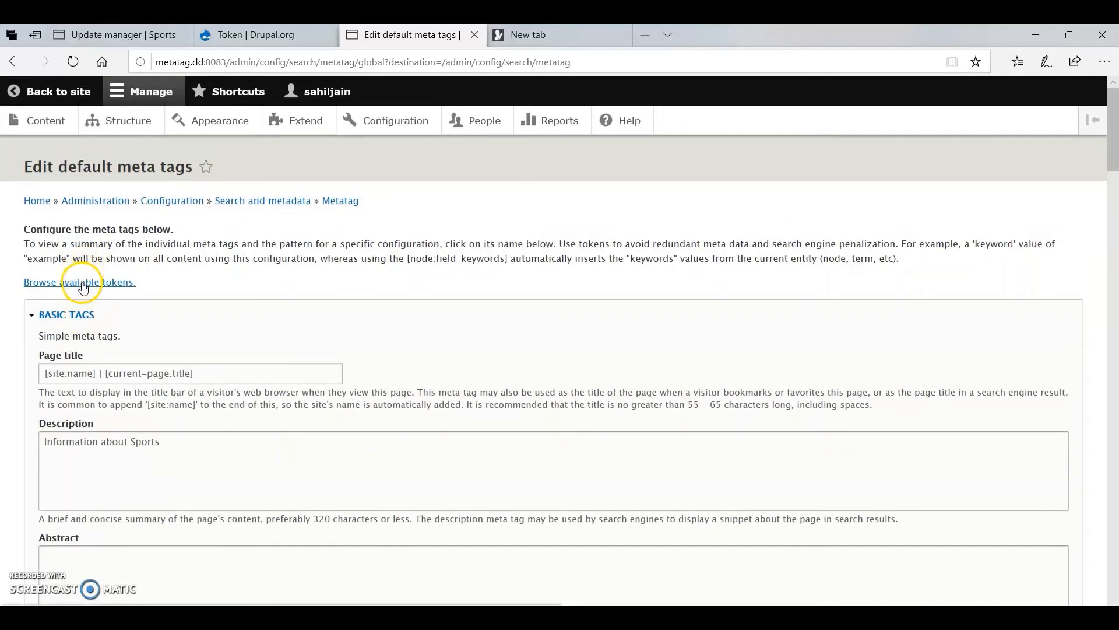
scroll(93, 385, down, 10)
scroll(89, 388, up, 4)
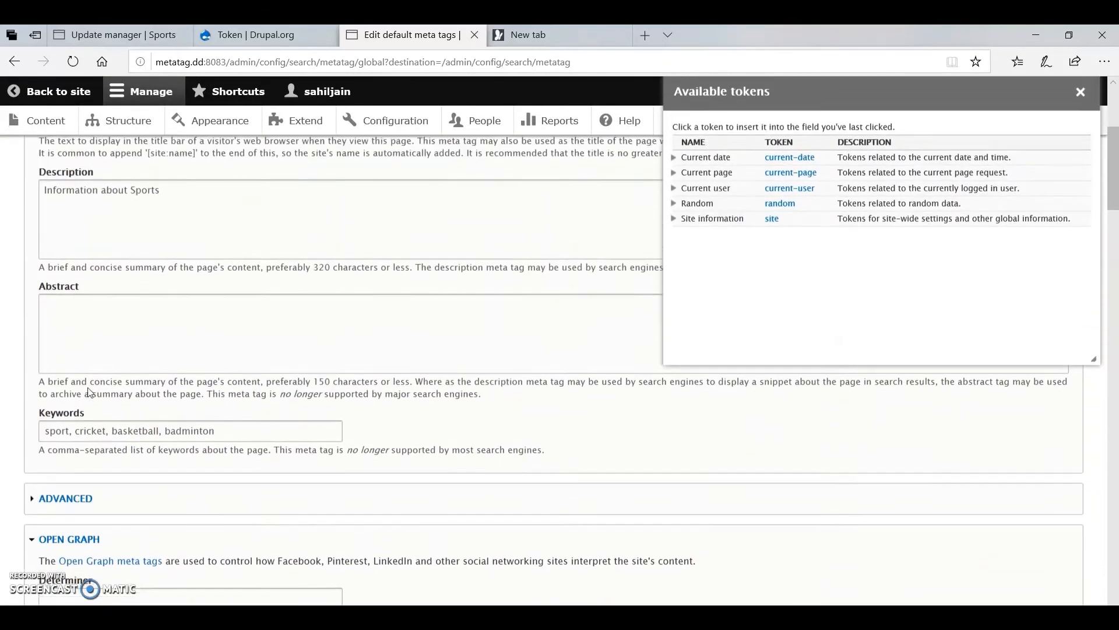
drag(695, 104, 632, 562)
scroll(367, 455, down, 5)
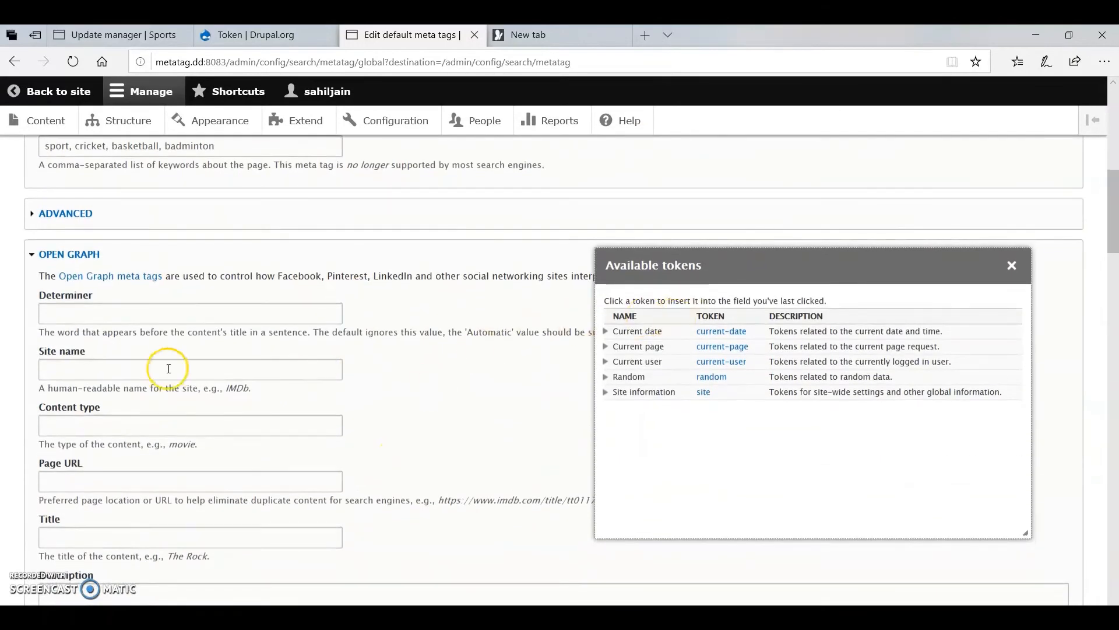
click(100, 314)
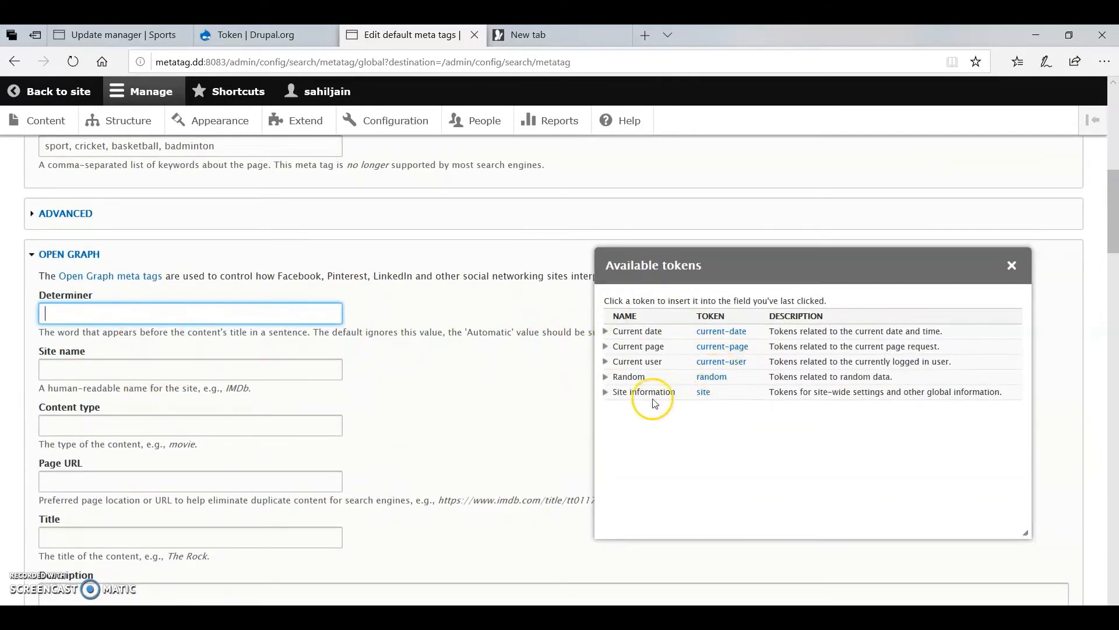
click(616, 394)
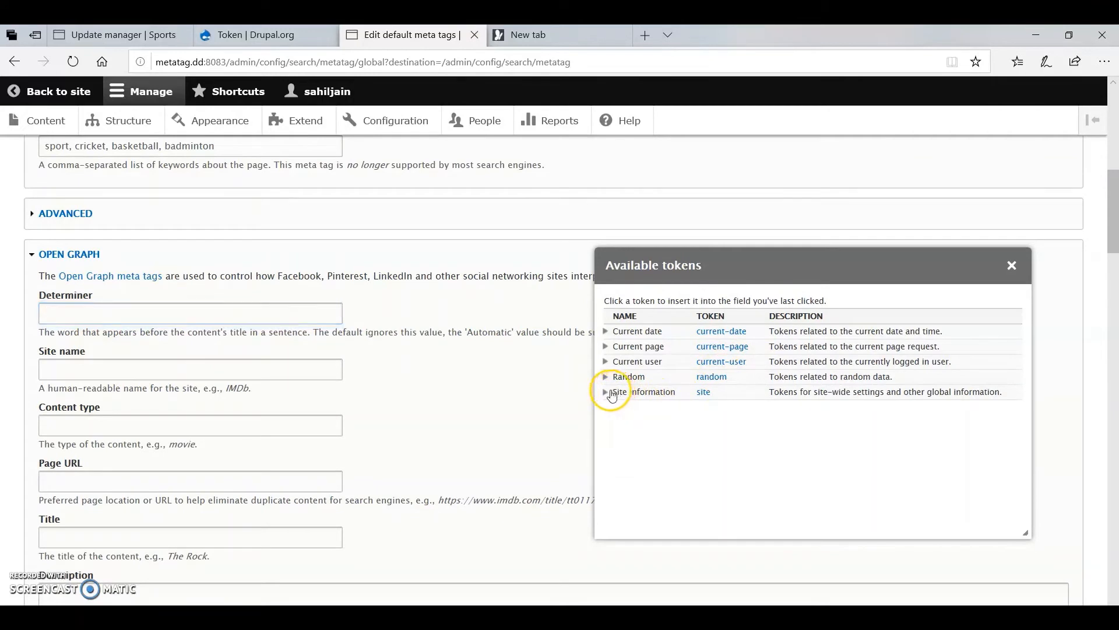
click(616, 394)
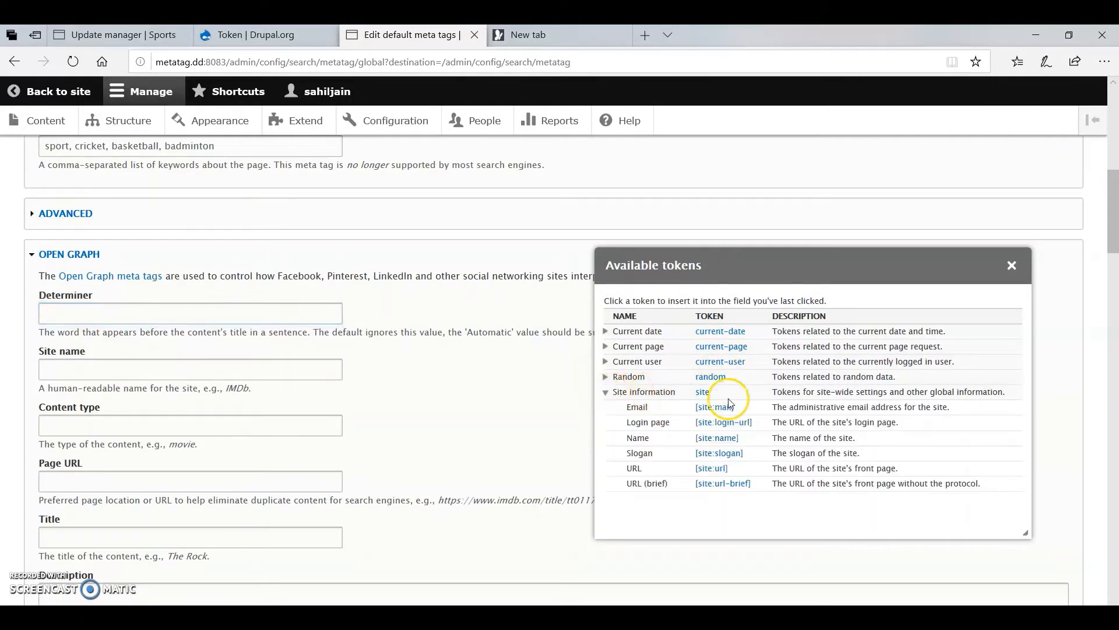
Try the [site:name] token in the Open Graph Determiner field and clear the field again.
click(722, 438)
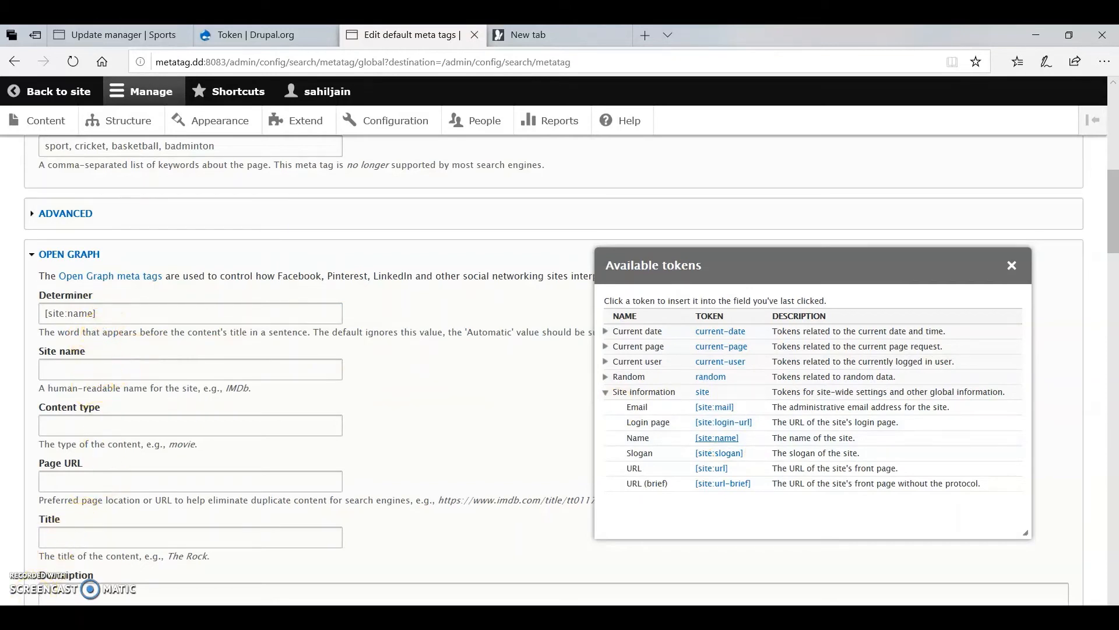
click(127, 315)
key(BackSpace)
key(BackSpace)
key(BackSpace)
key(BackSpace)
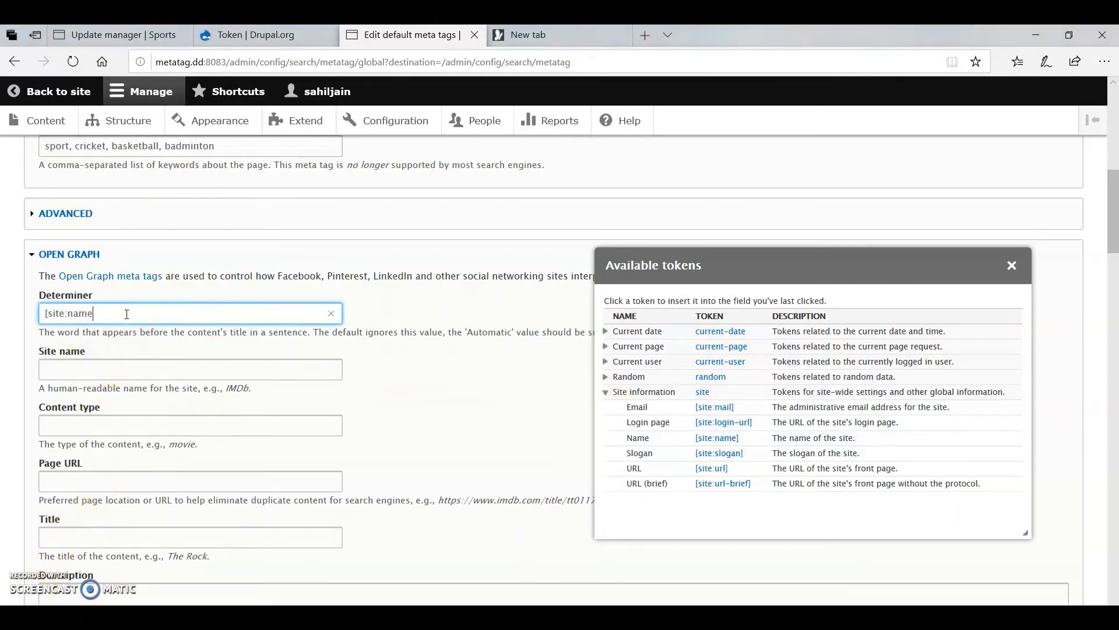
key(BackSpace)
key(BackSpace)
key(BackSpace)
key(BackSpace)
key(BackSpace)
key(BackSpace)
key(BackSpace)
Insert the [site:name] token as the Open Graph Site name and set the Content type to "Sports".
click(142, 369)
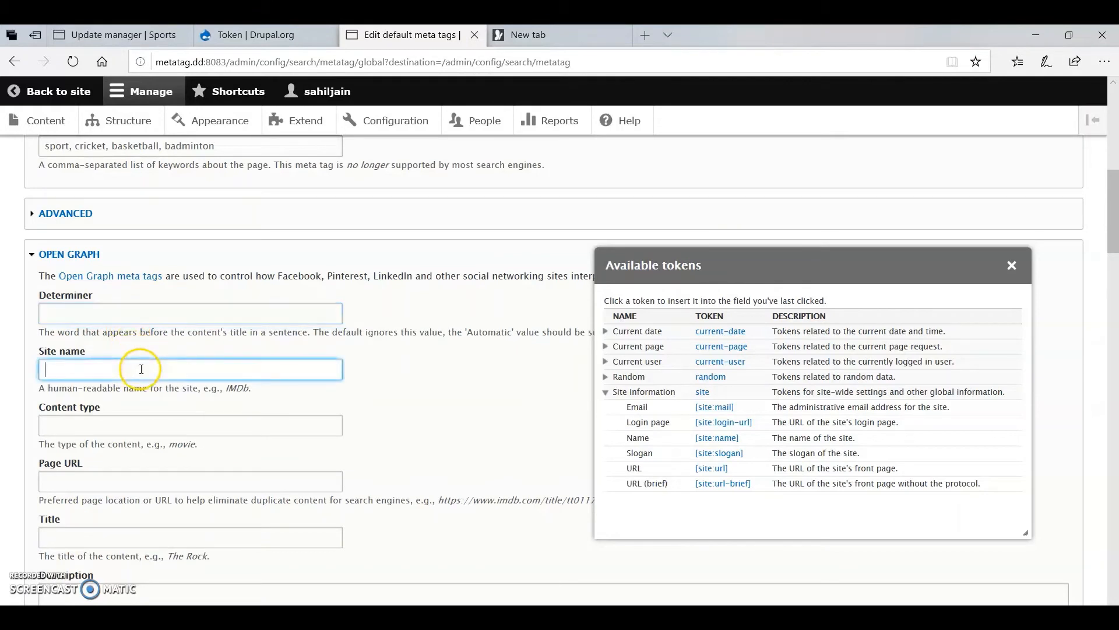
click(717, 441)
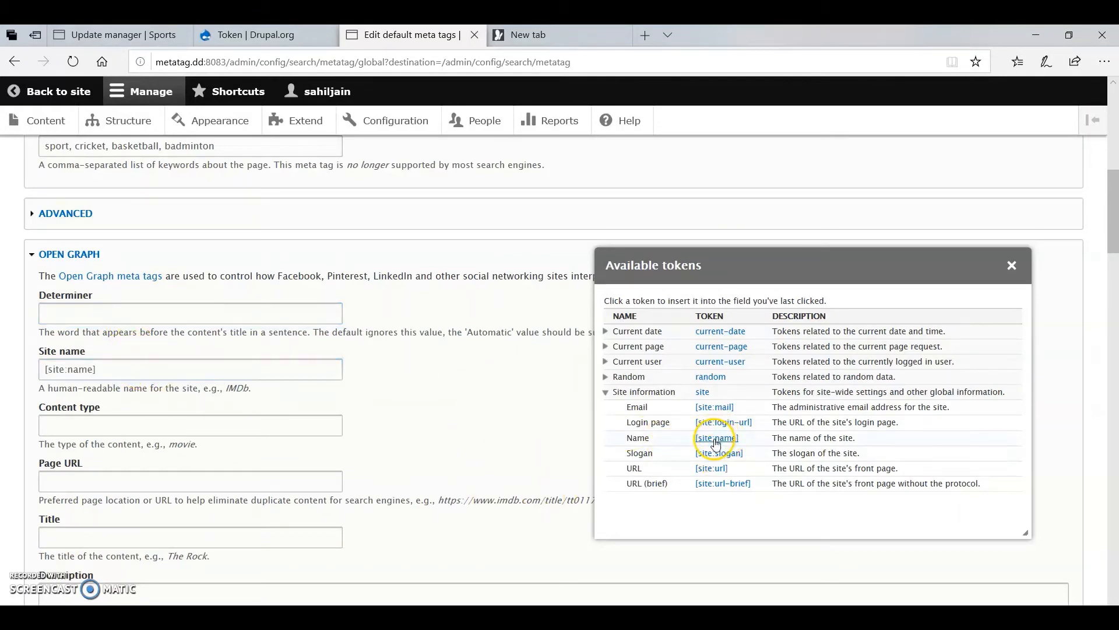
click(189, 426)
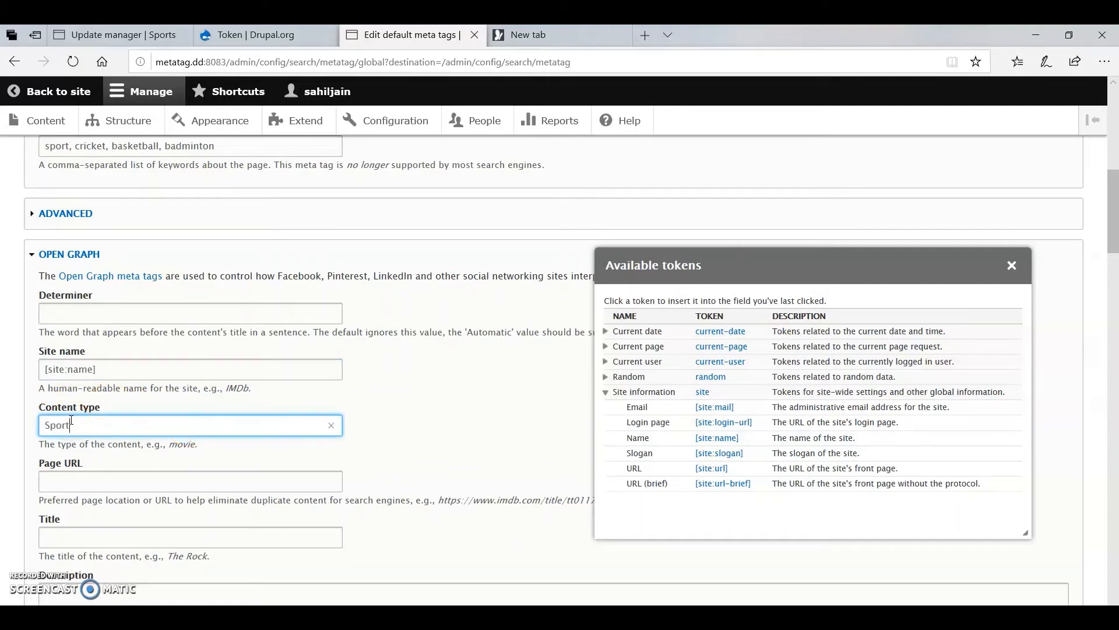
Expand the Current page tokens and insert [current-page:url] into the Open Graph Page URL field.
click(85, 484)
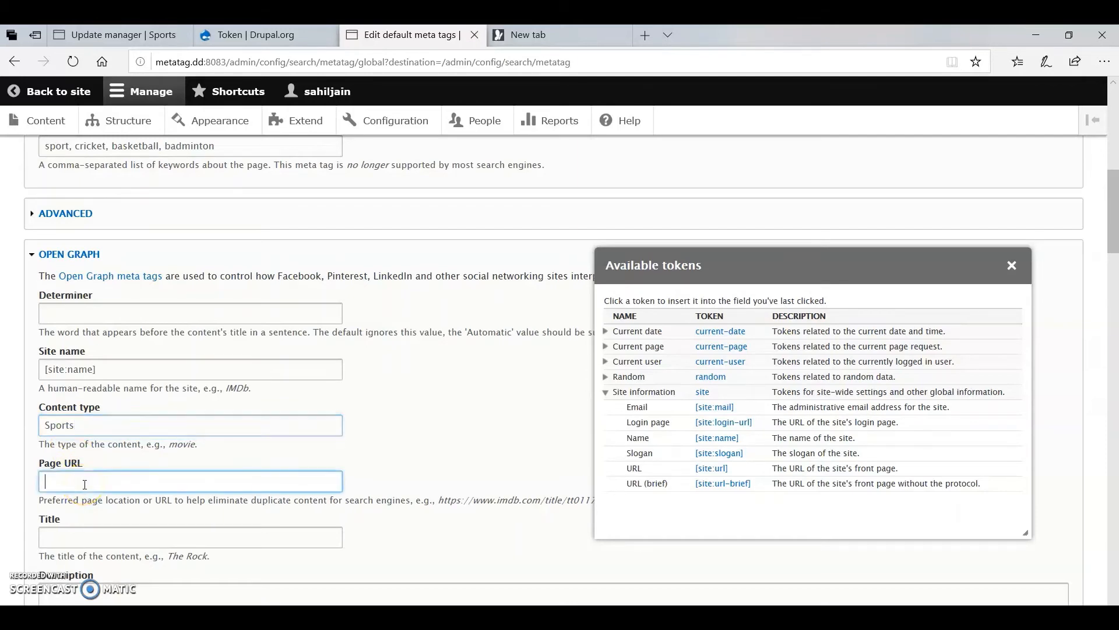
scroll(84, 484, down, 2)
scroll(429, 350, up, 1)
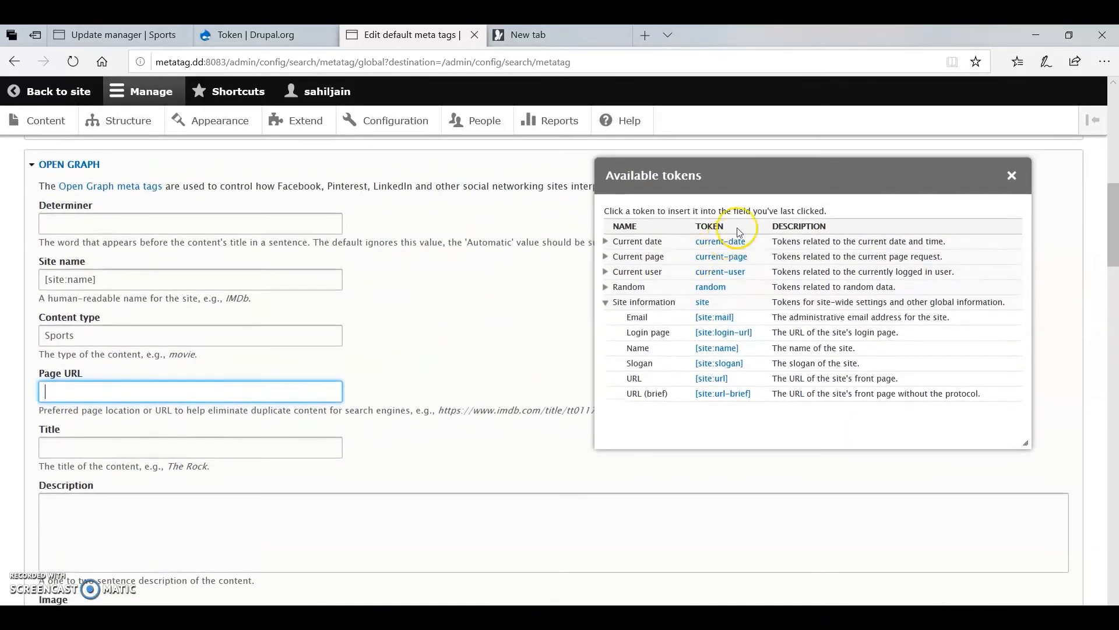
click(605, 257)
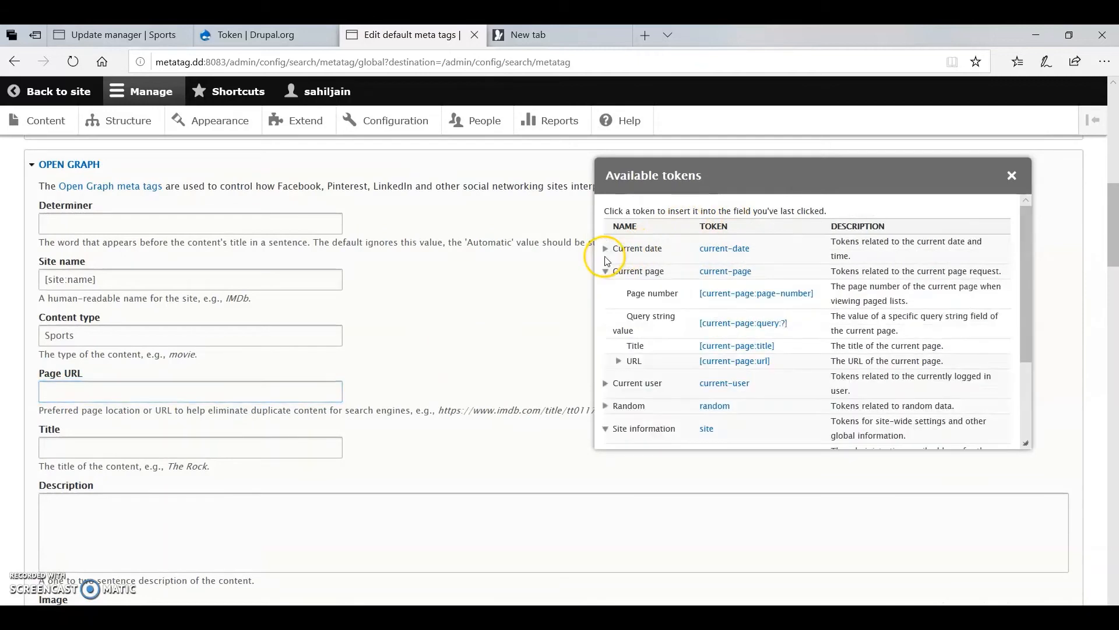
click(758, 362)
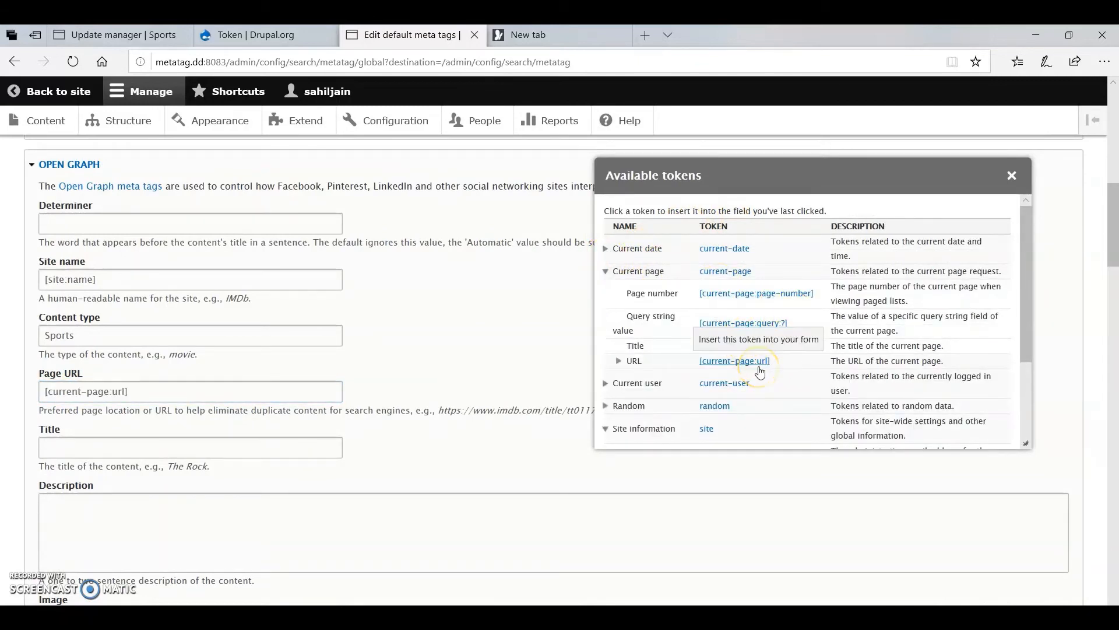
Set the Open Graph Title to "Different Sports".
click(269, 452)
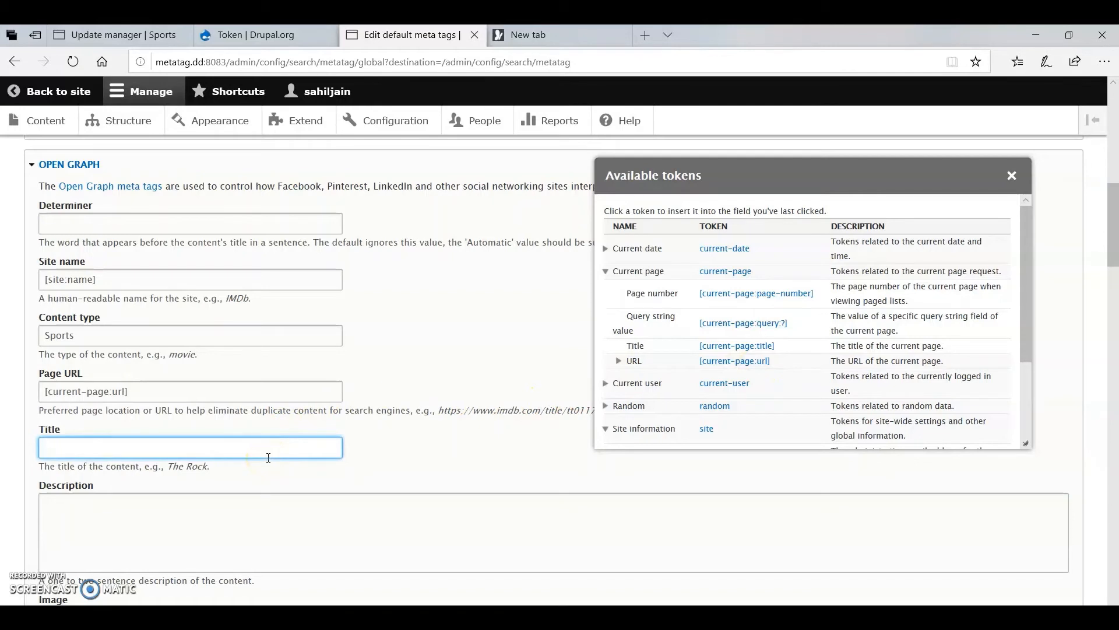
click(188, 448)
text(Different Sports)
Enter "the different sports played worldwide." as the Open Graph Description.
click(160, 517)
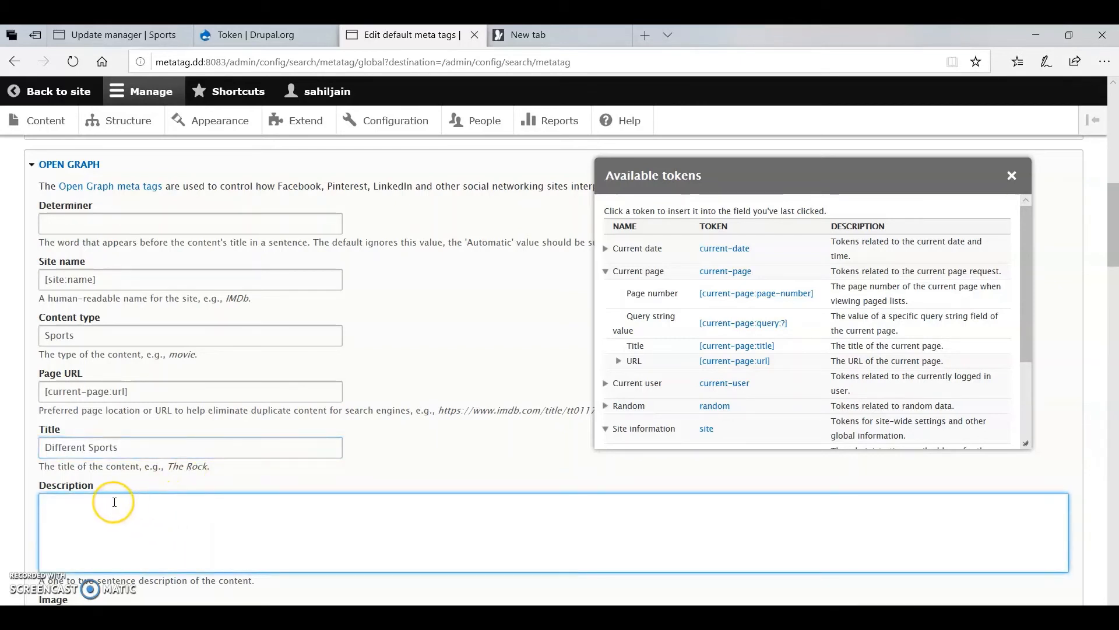
scroll(114, 502, down, 1)
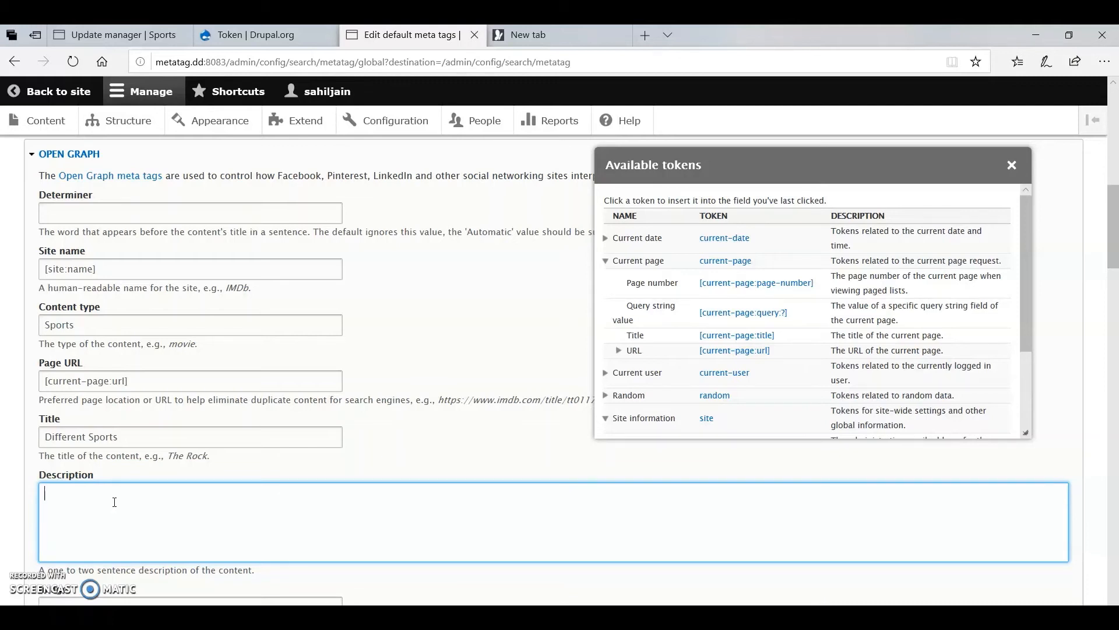
text(ee kin)
key(BackSpace)
key(BackSpace)
key(BackSpace)
key(BackSpace)
key(BackSpace)
key(BackSpace)
key(BackSpace)
key(BackSpace)
key(BackSpace)
key(BackSpace)
key(BackSpace)
key(BackSpace)
key(BackSpace)
key(BackSpace)
key(BackSpace)
key(BackSpace)
key(BackSpace)
key(BackSpace)
key(BackSpace)
key(BackSpace)
text(the)
text( different sports played wor)
text(;)
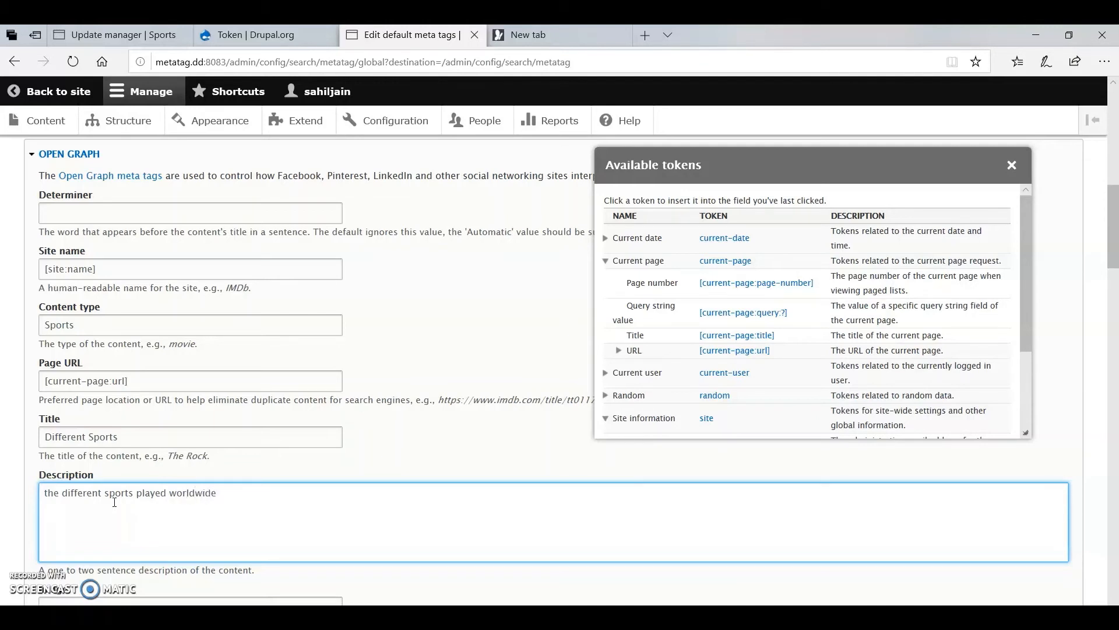
Search the web for "sports" in a new browser tab and show the image results for the Open Graph Image field.
scroll(115, 502, down, 2)
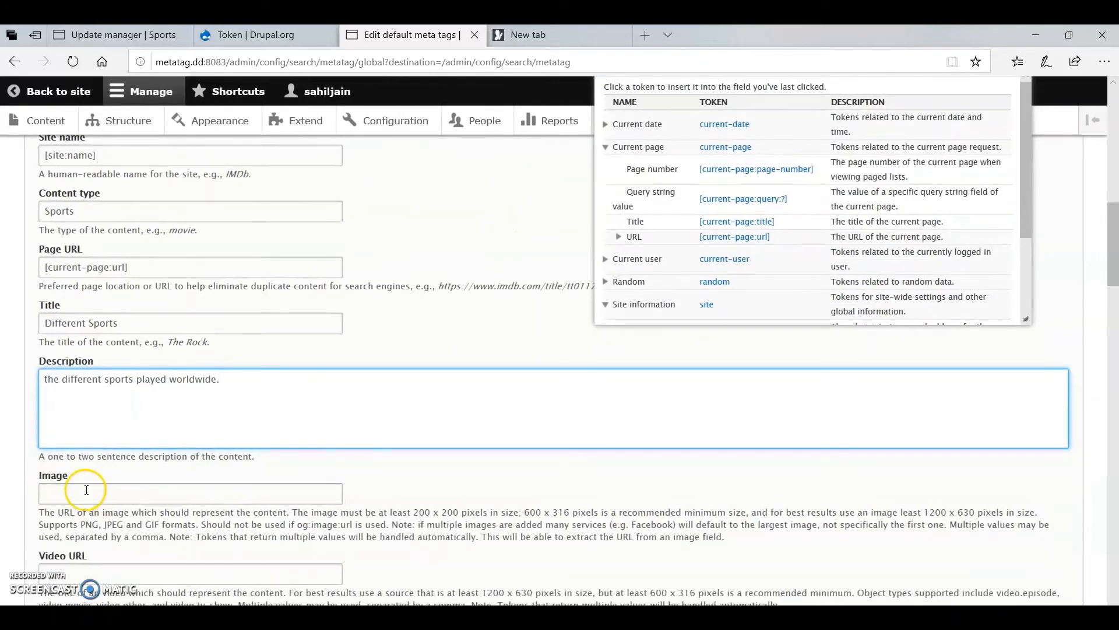
scroll(58, 492, down, 2)
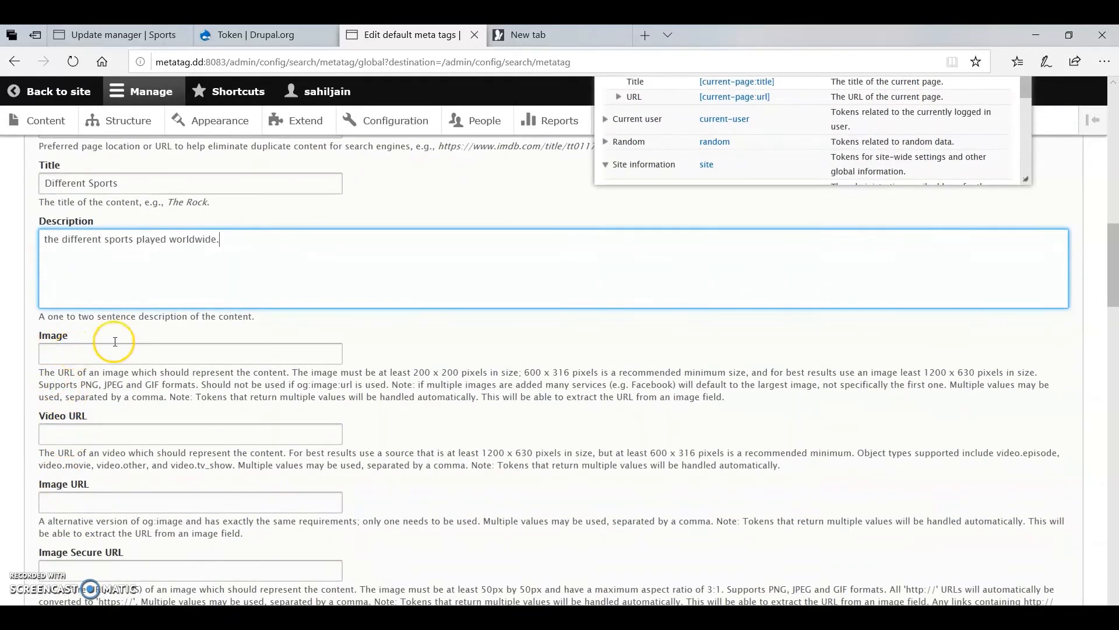
click(135, 341)
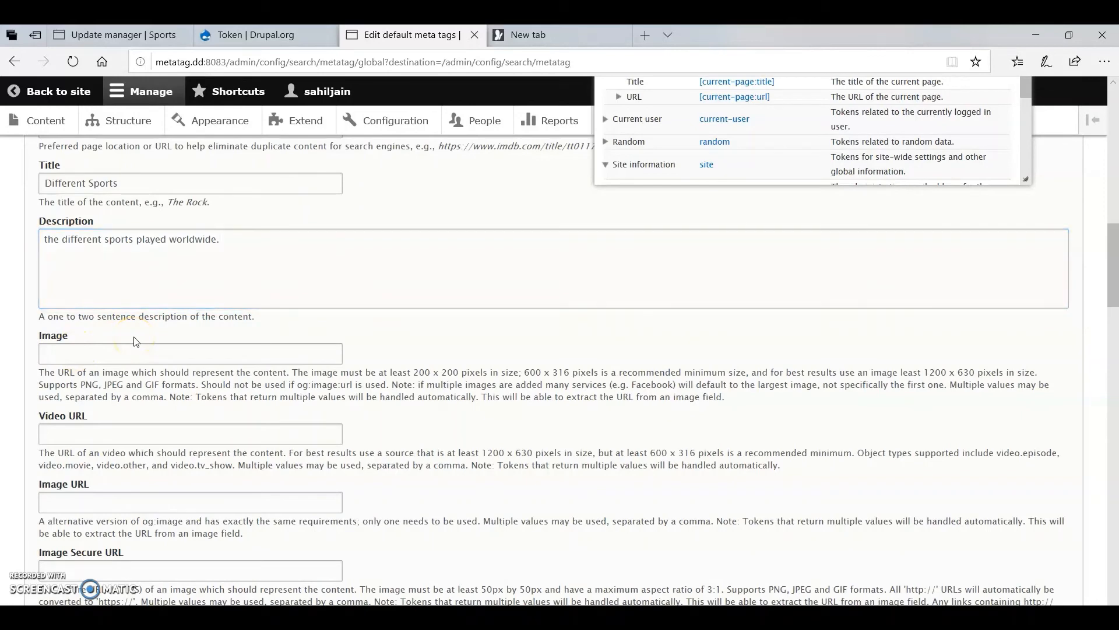
click(114, 352)
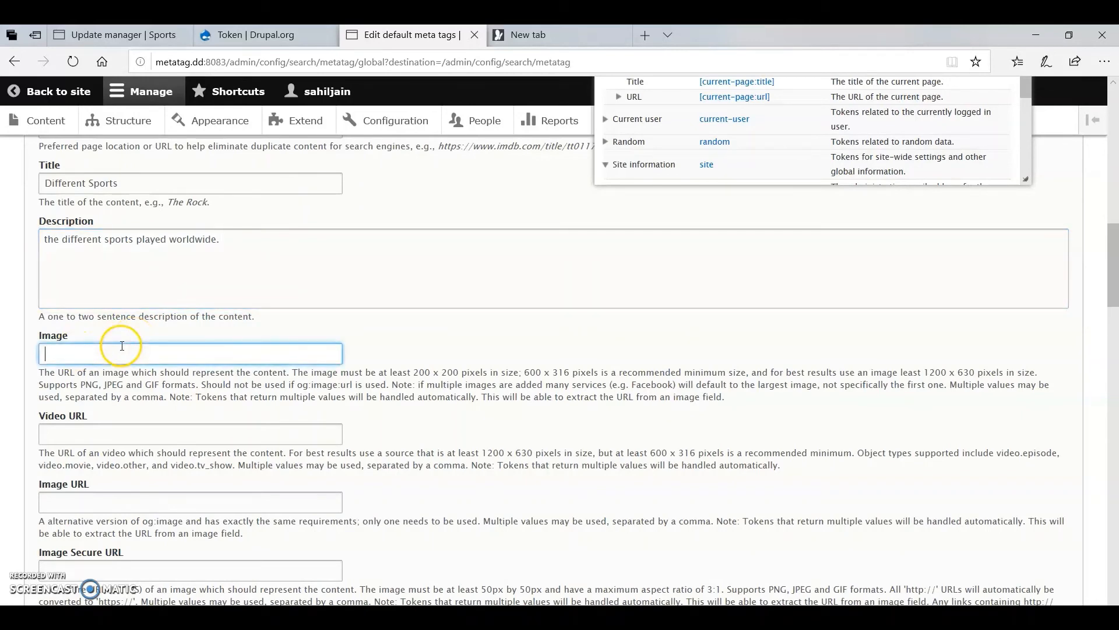
click(641, 35)
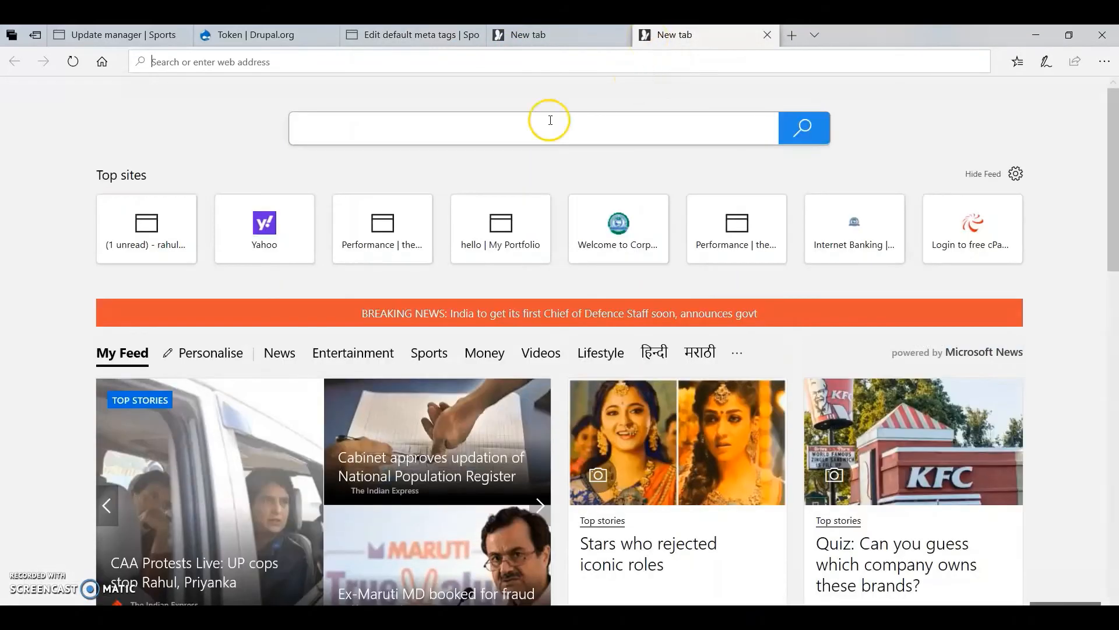
text(sp)
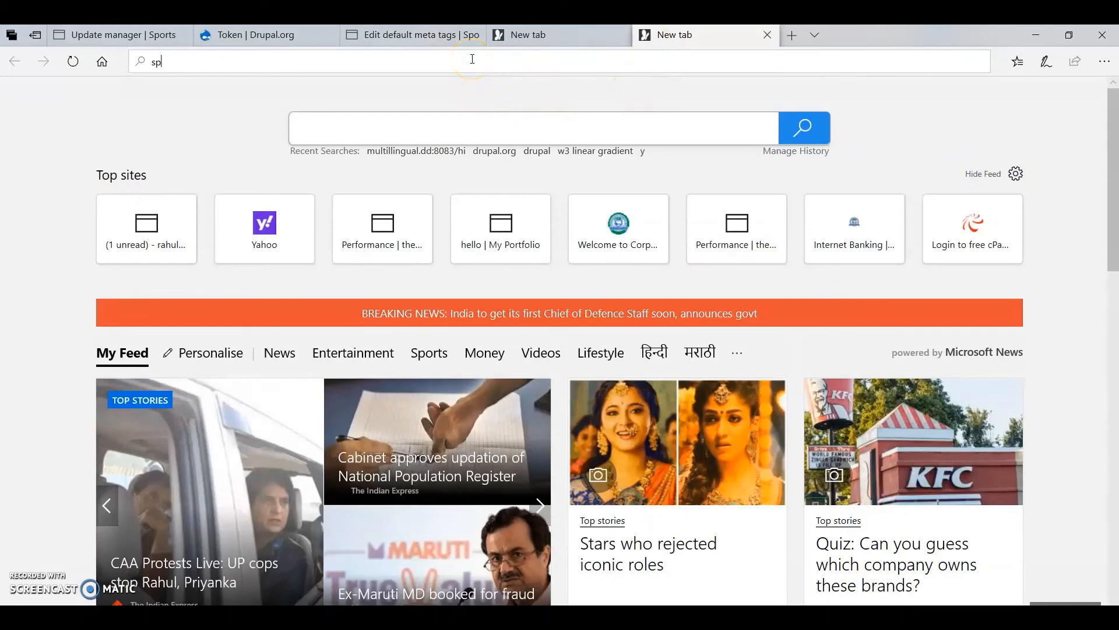
text(orts)
key(Return)
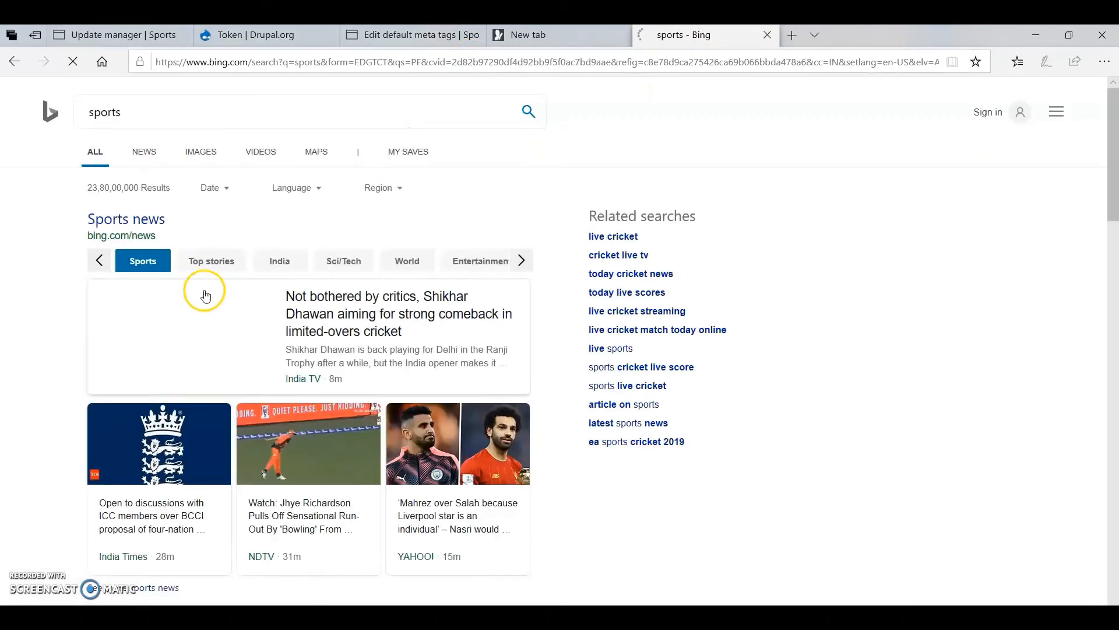
click(187, 155)
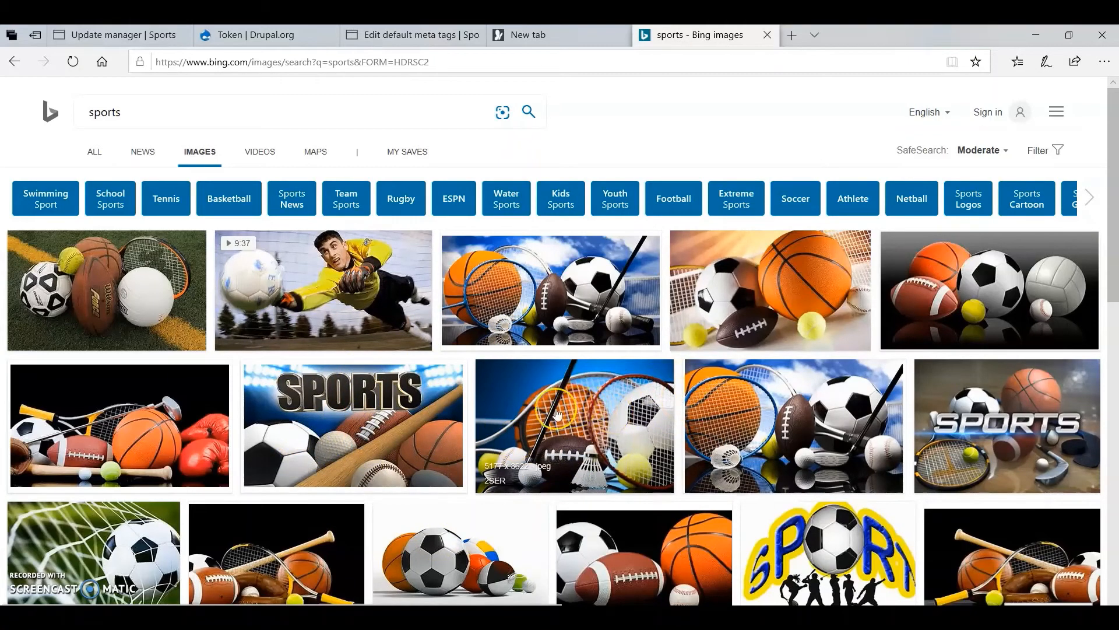
Copy the link of the okclimo.org sports equipment picture and paste it into the Open Graph Image field.
right_click(795, 410)
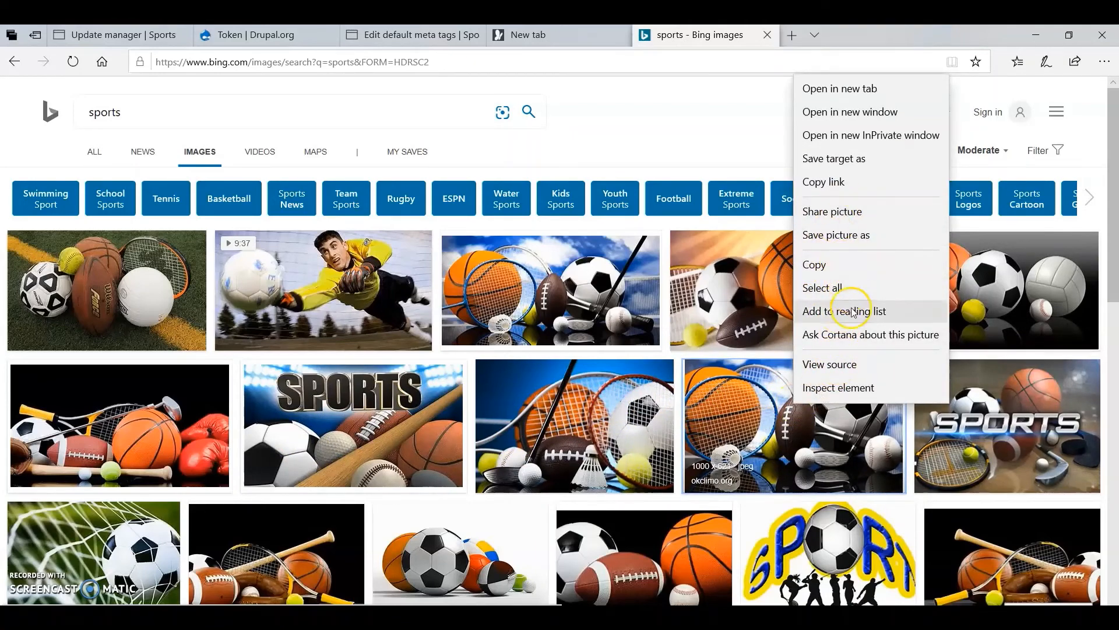
click(841, 183)
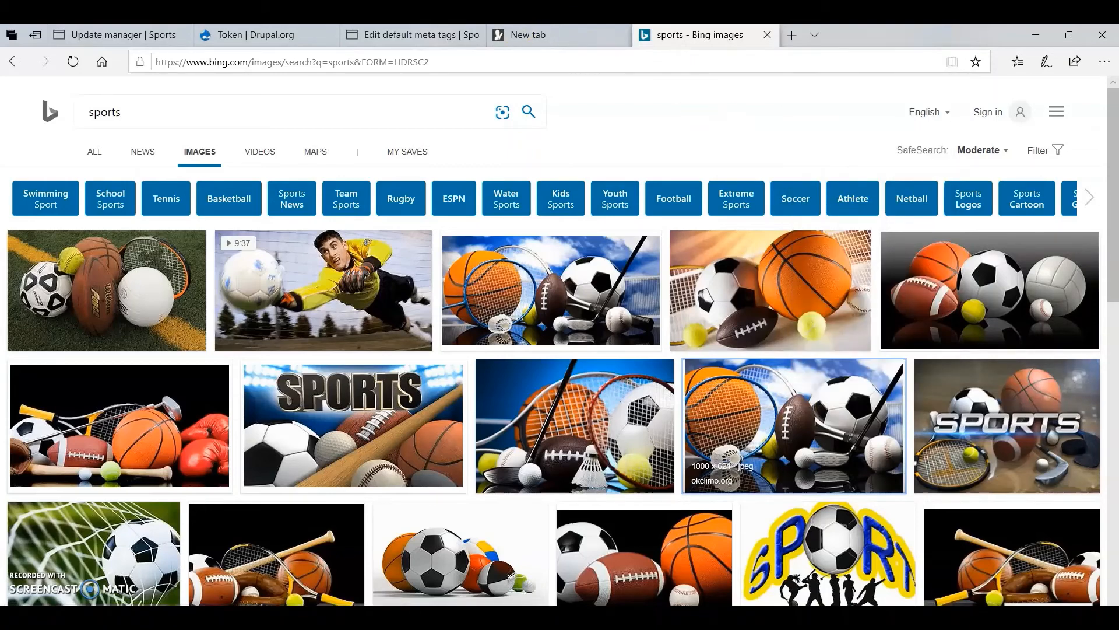
click(411, 35)
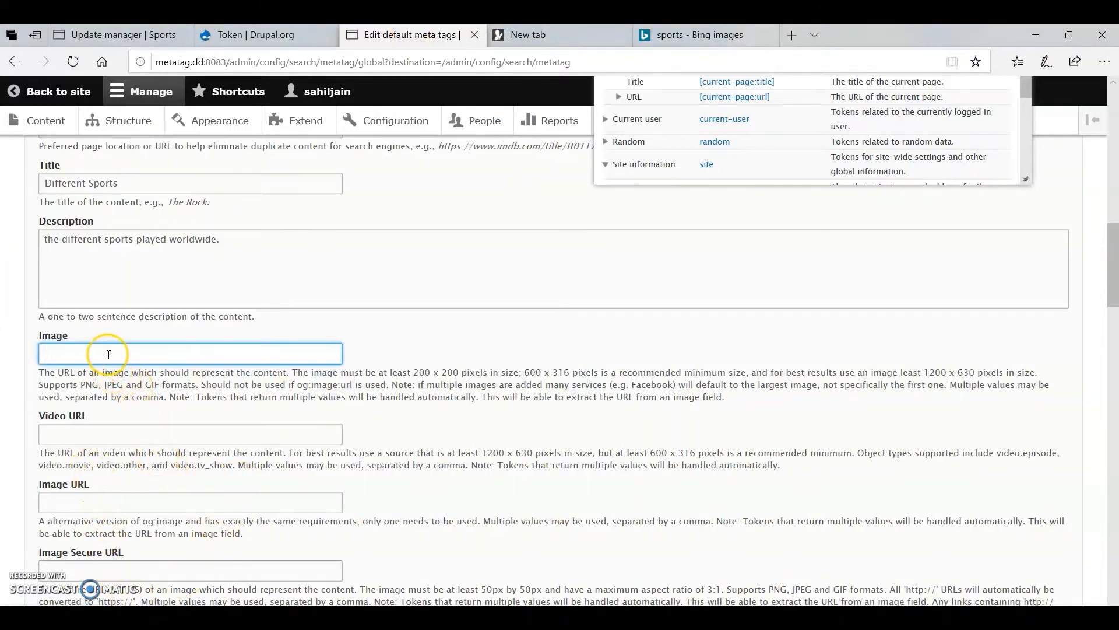
key(ctrl+v)
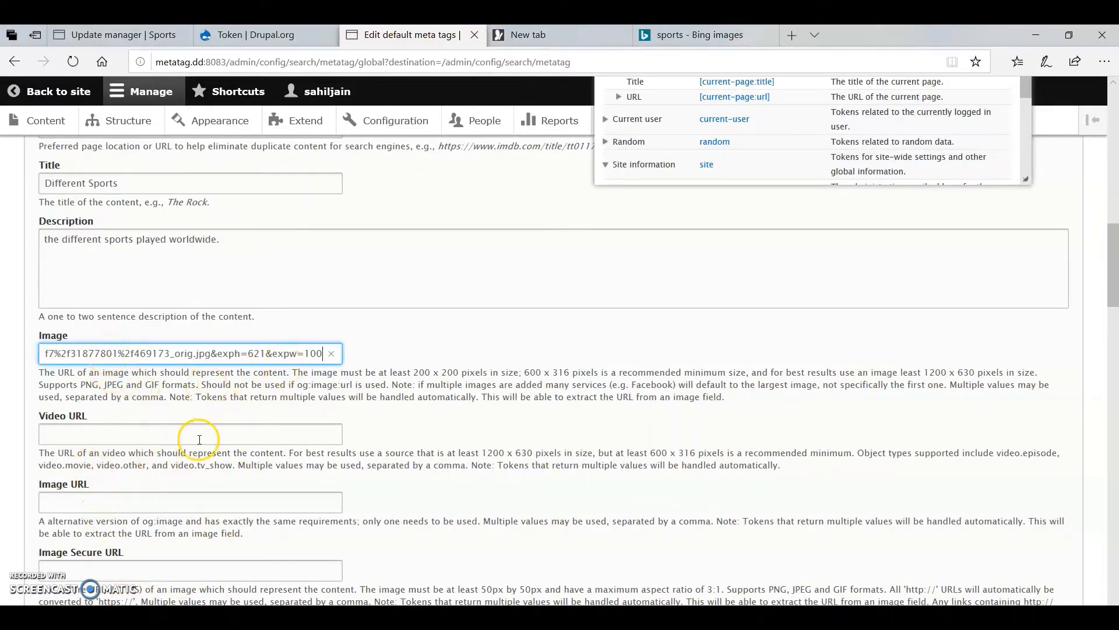
Look through the remaining Open Graph fields, such as video and image URLs, types, dimensions, location and contact details.
scroll(218, 302, down, 4)
scroll(218, 302, up, 3)
scroll(218, 302, up, 1)
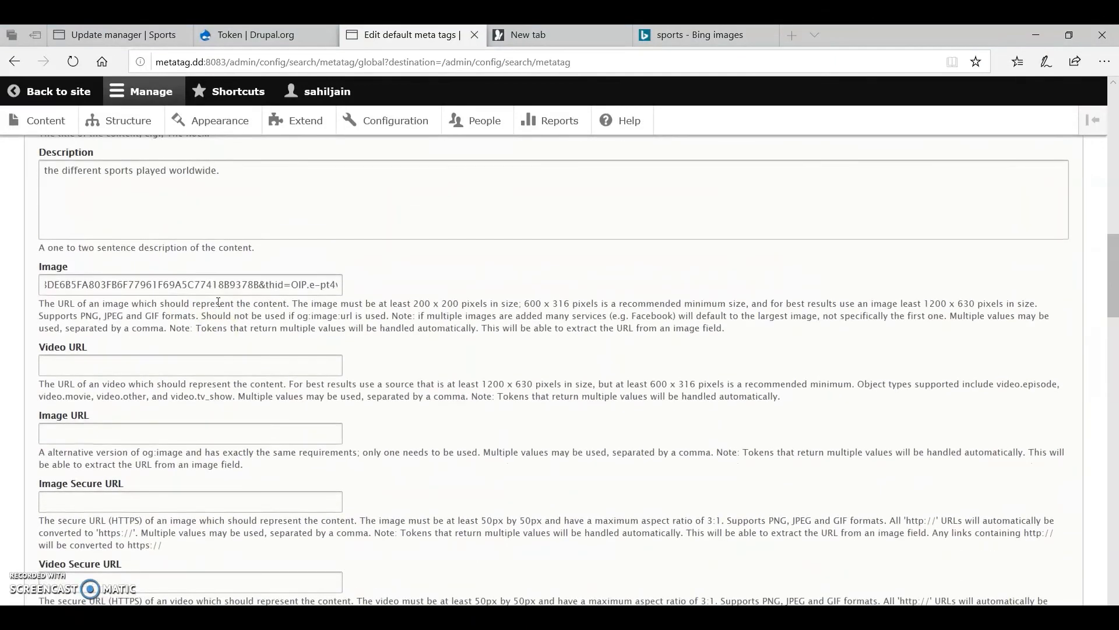
click(202, 316)
scroll(120, 362, down, 1)
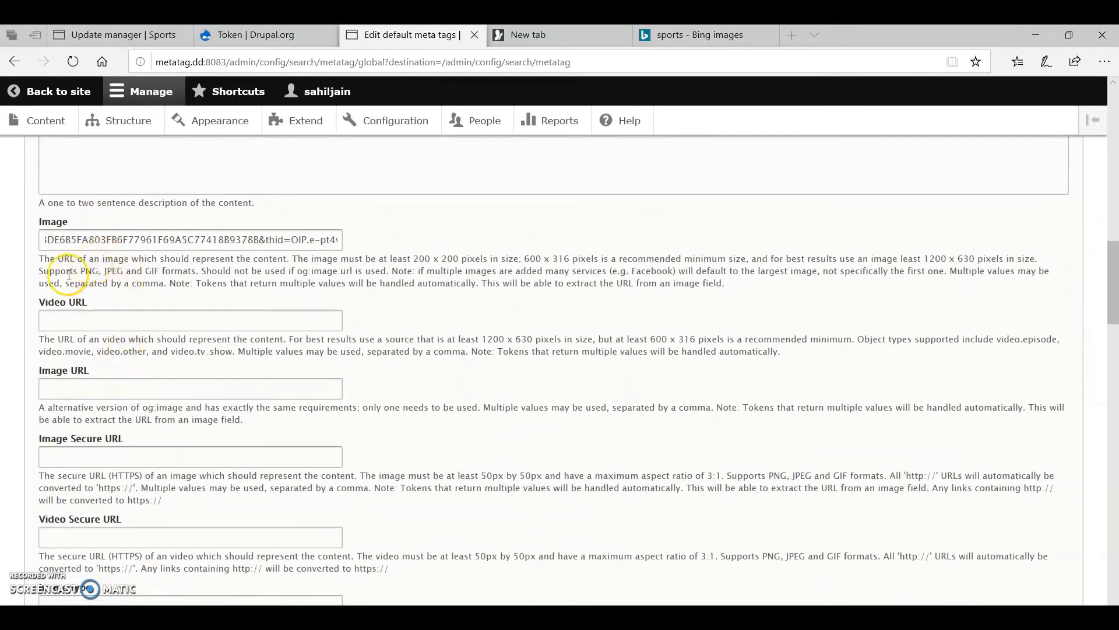
scroll(109, 397, down, 2)
scroll(109, 396, down, 5)
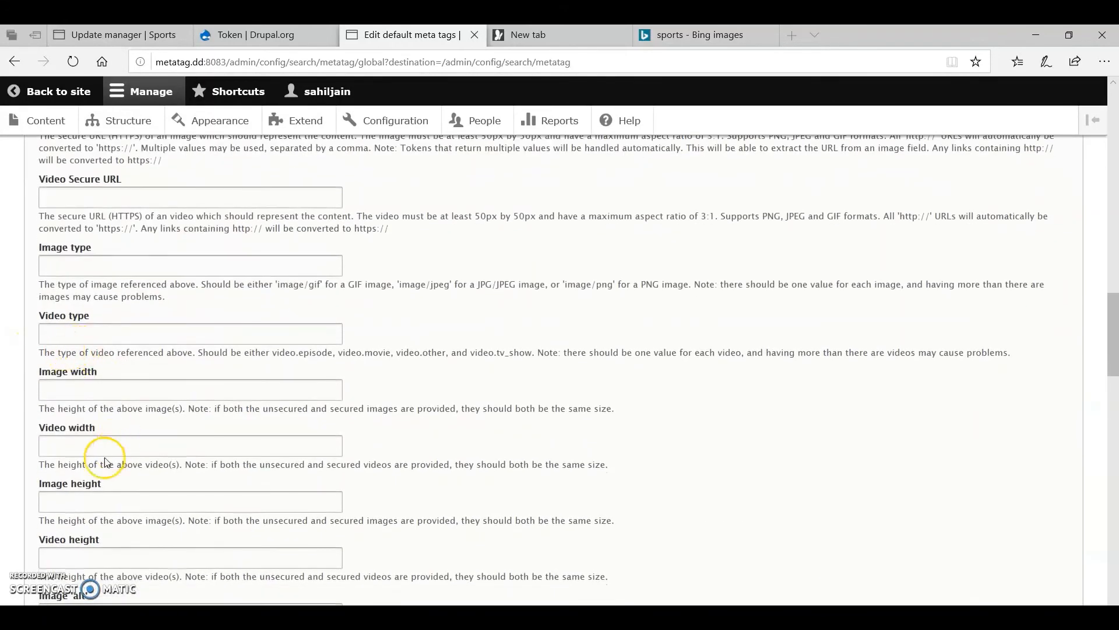
scroll(87, 455, down, 9)
scroll(106, 458, down, 9)
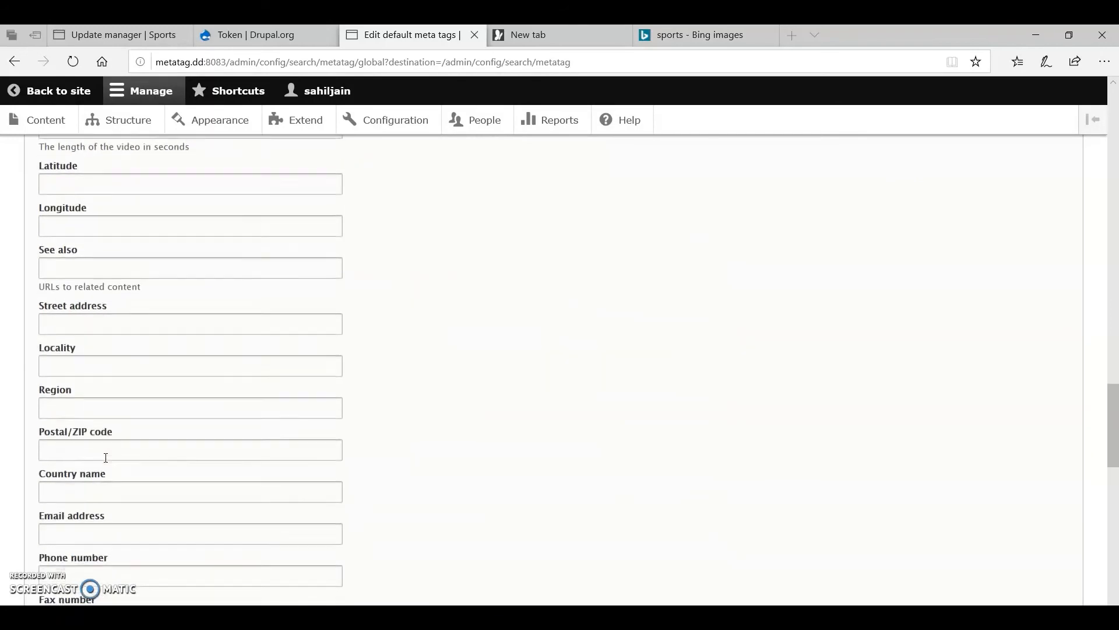
Review the remaining Open Graph fields and the Facebook tag section, and save the Global default meta tags.
scroll(105, 457, down, 9)
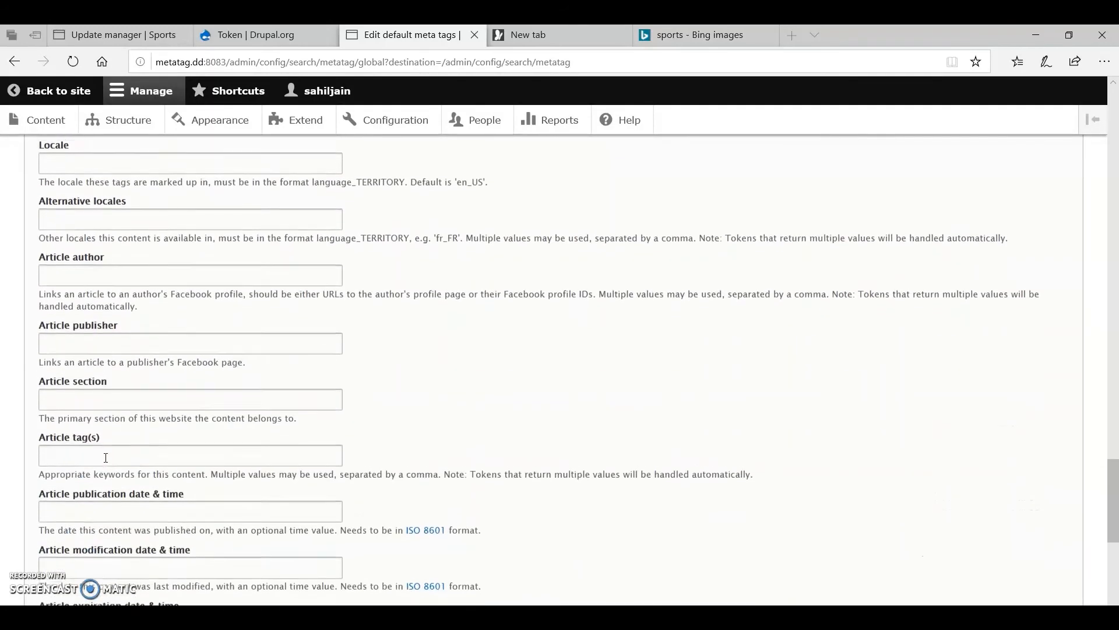
scroll(106, 458, down, 2)
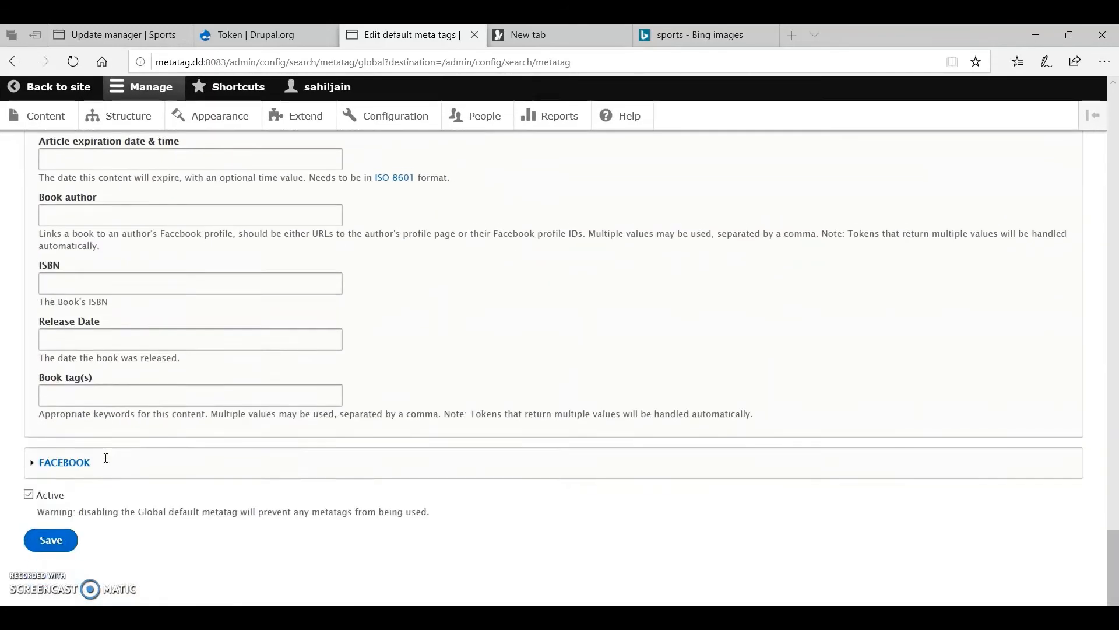
click(59, 469)
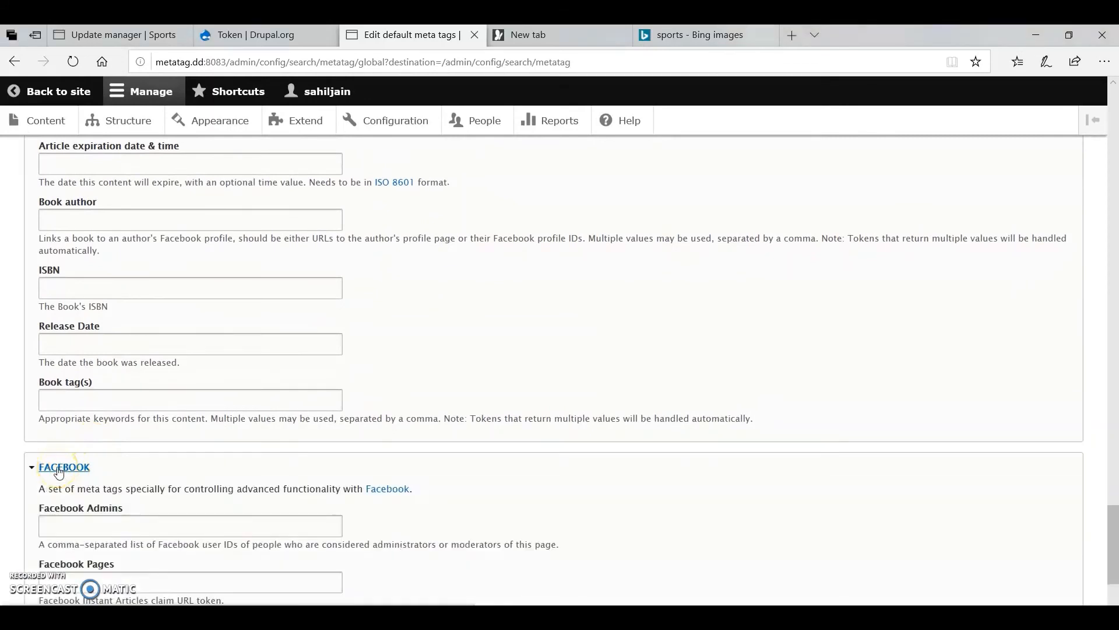
scroll(138, 530, down, 4)
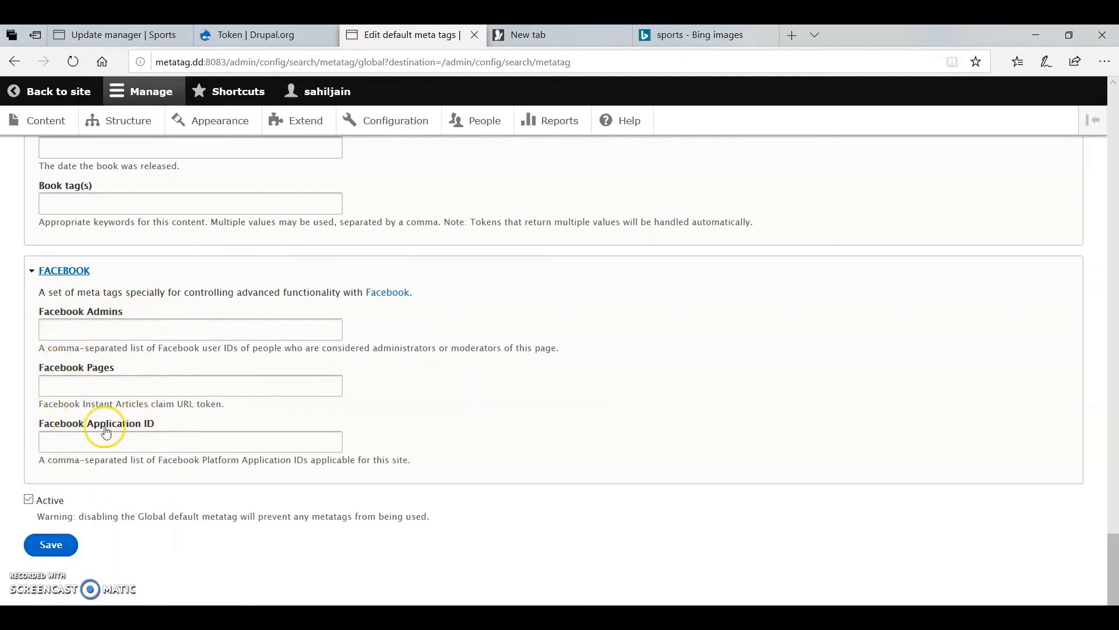
click(45, 268)
click(55, 545)
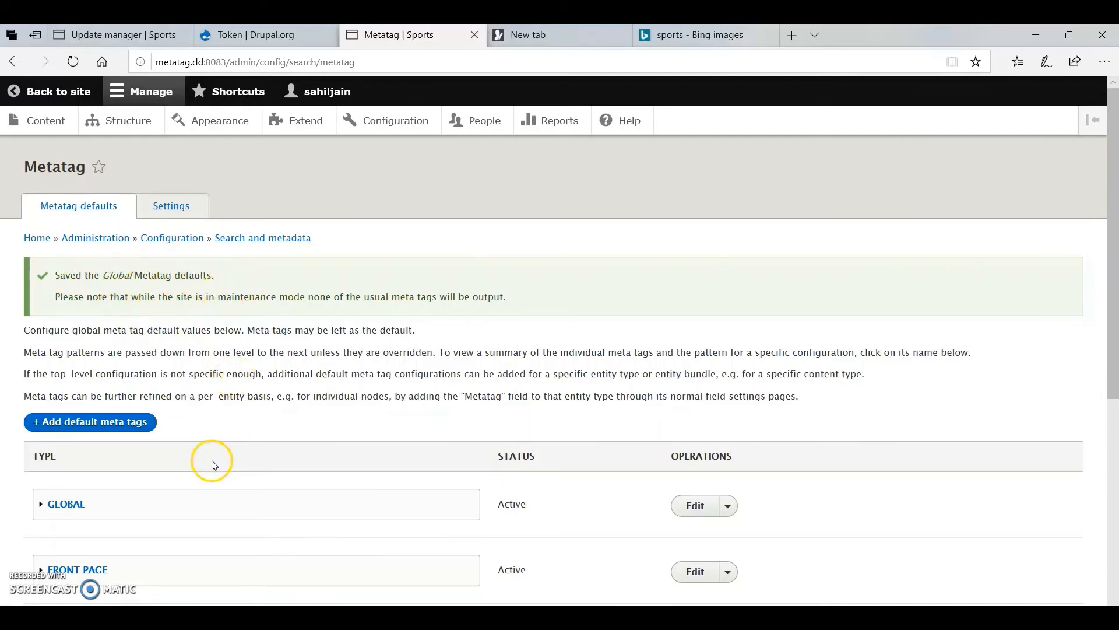
In the Front page default meta tags, set the page title to "Sports | Info of different sports" and the description to "different sports played worldwide.".
scroll(213, 463, down, 2)
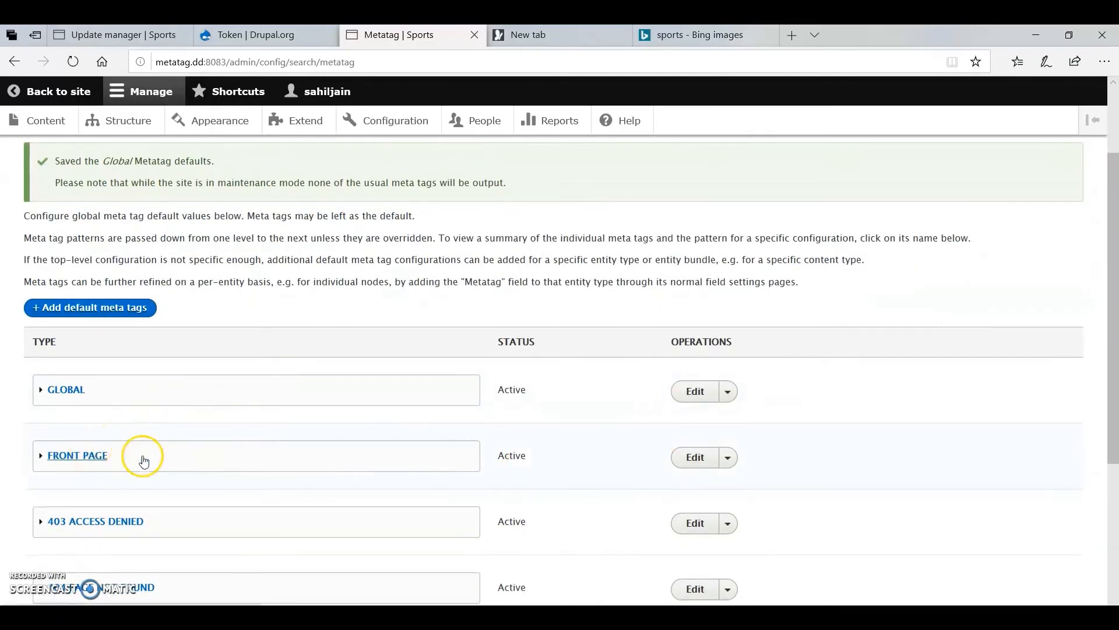
click(694, 457)
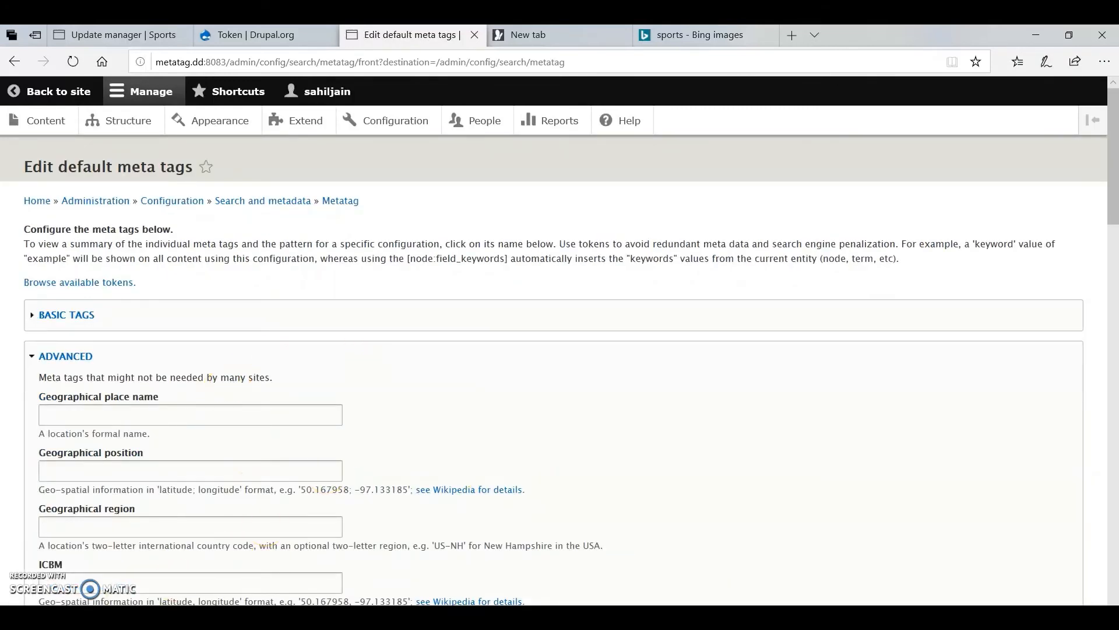
scroll(175, 499, down, 3)
scroll(175, 495, up, 3)
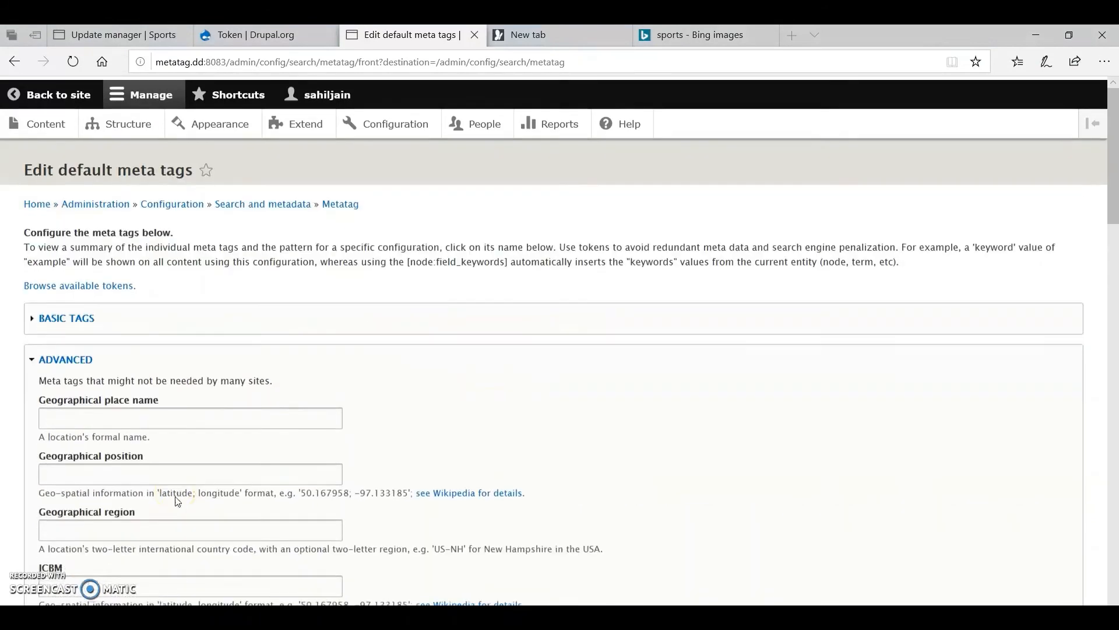
click(64, 357)
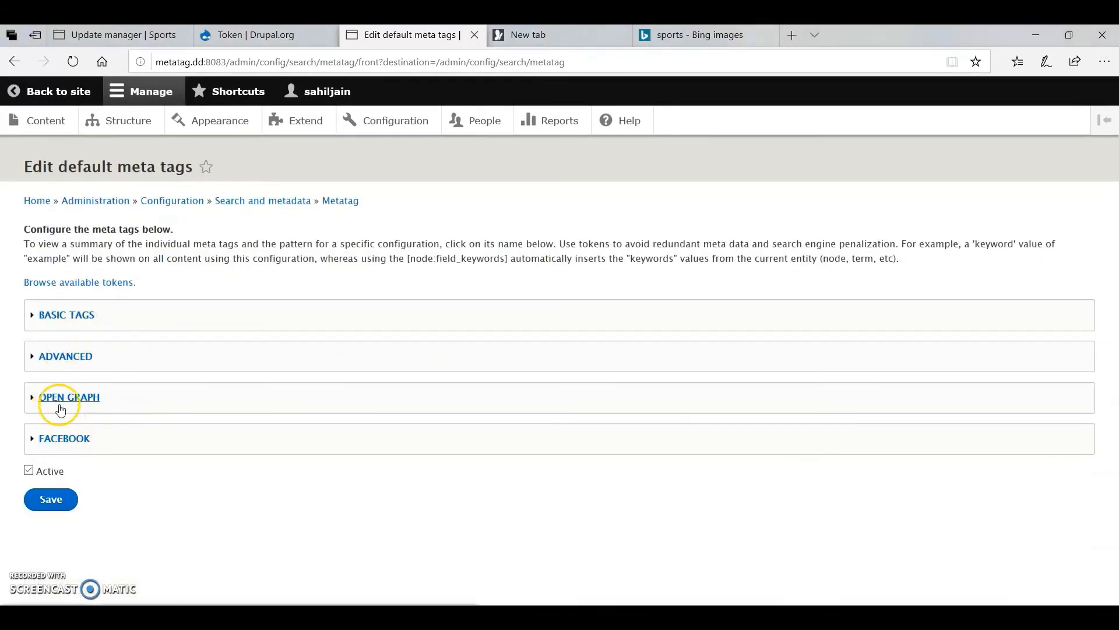
click(63, 316)
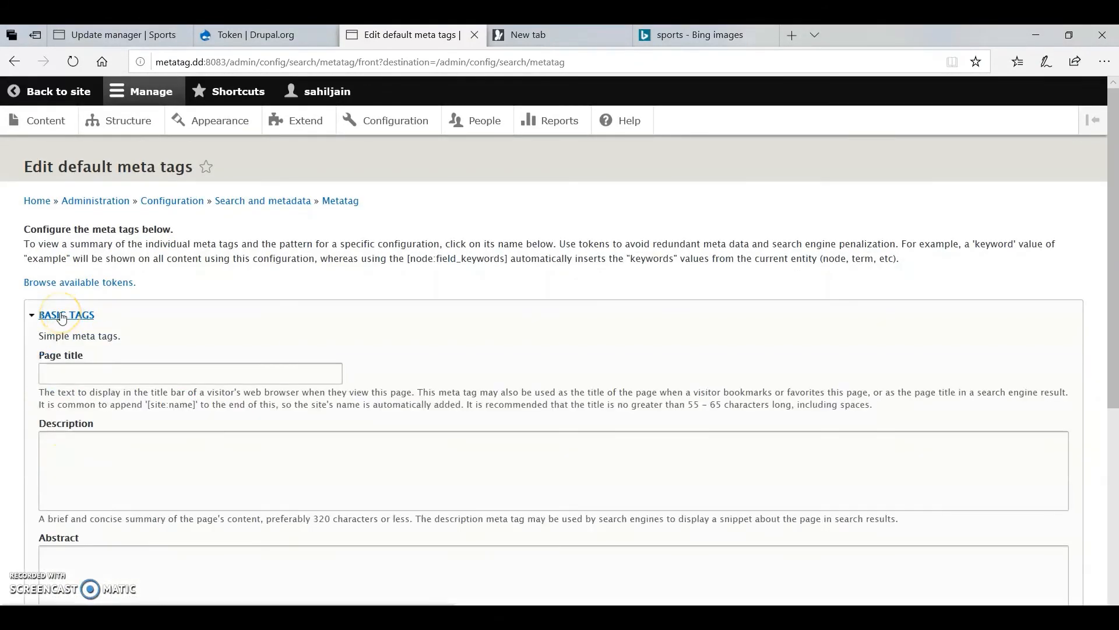
click(83, 377)
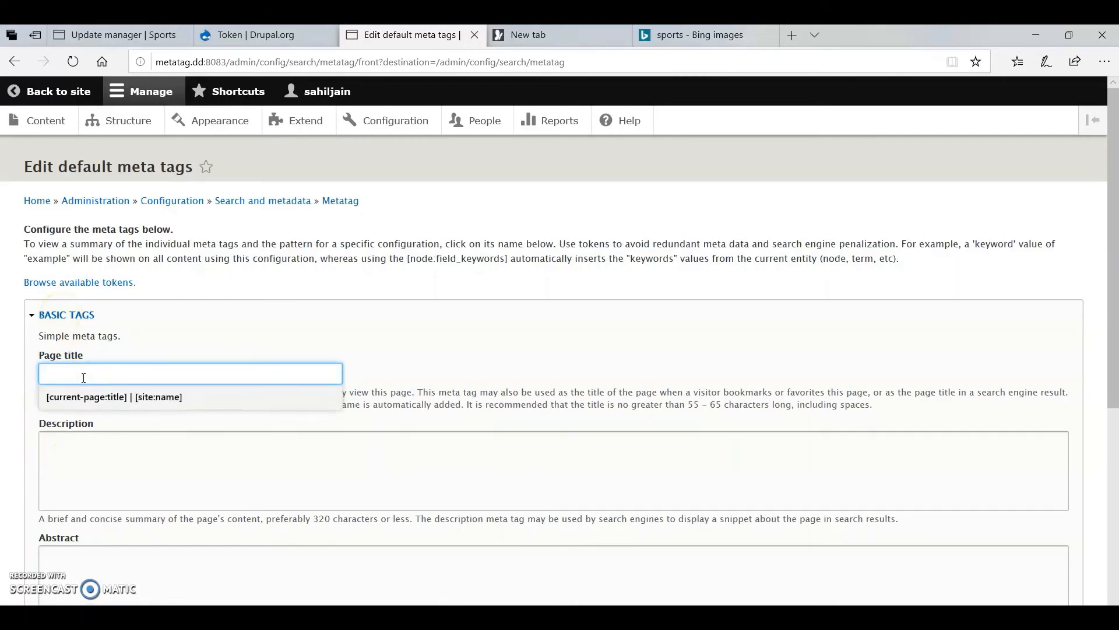
click(83, 378)
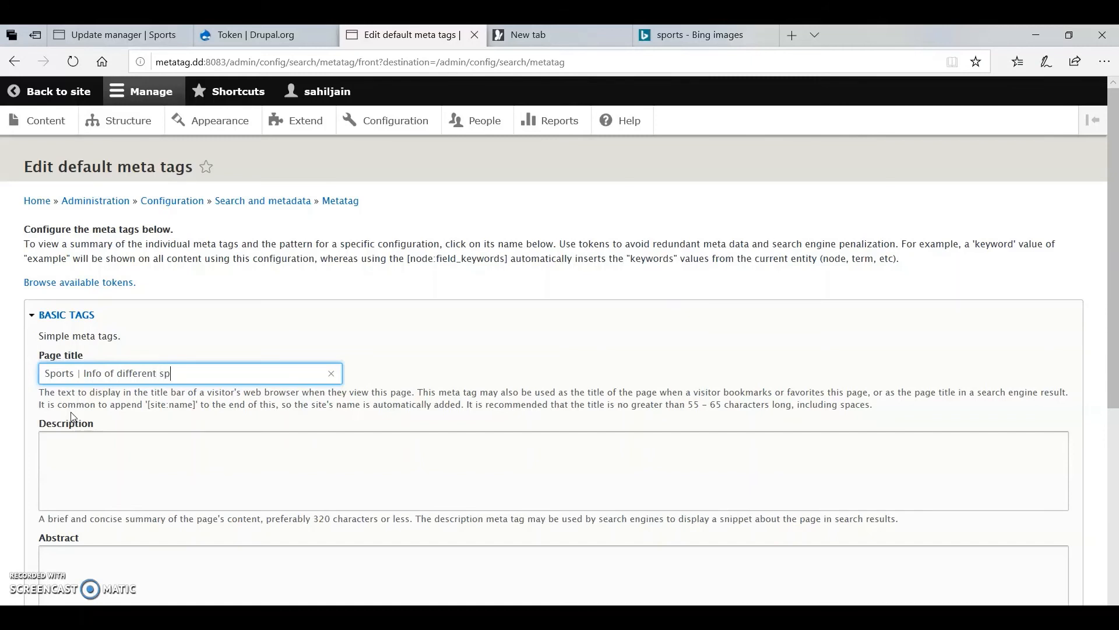
click(76, 448)
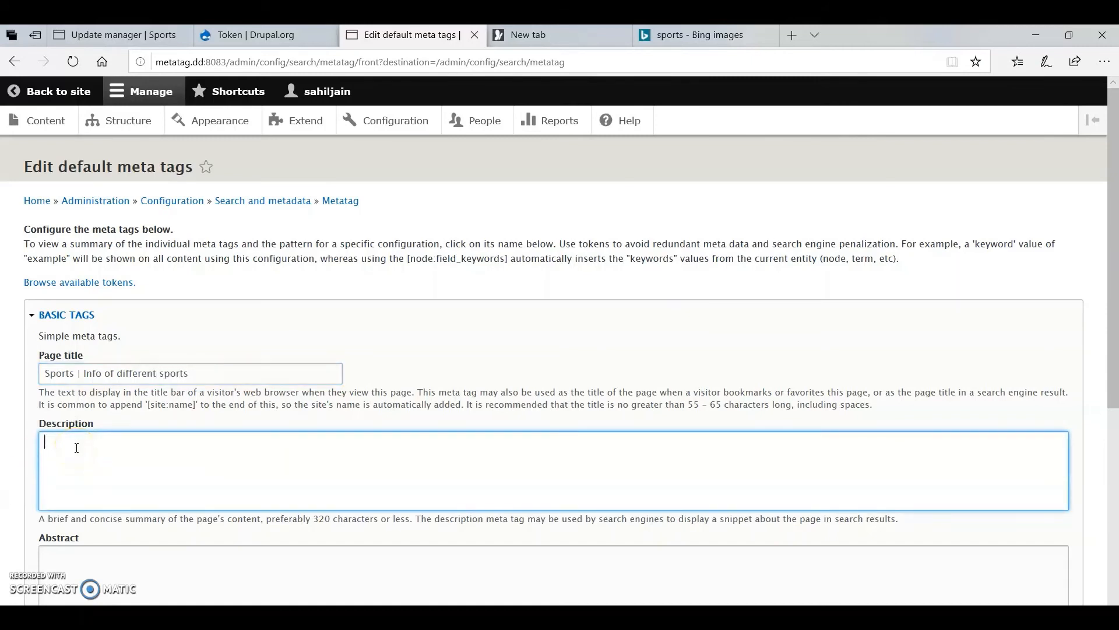
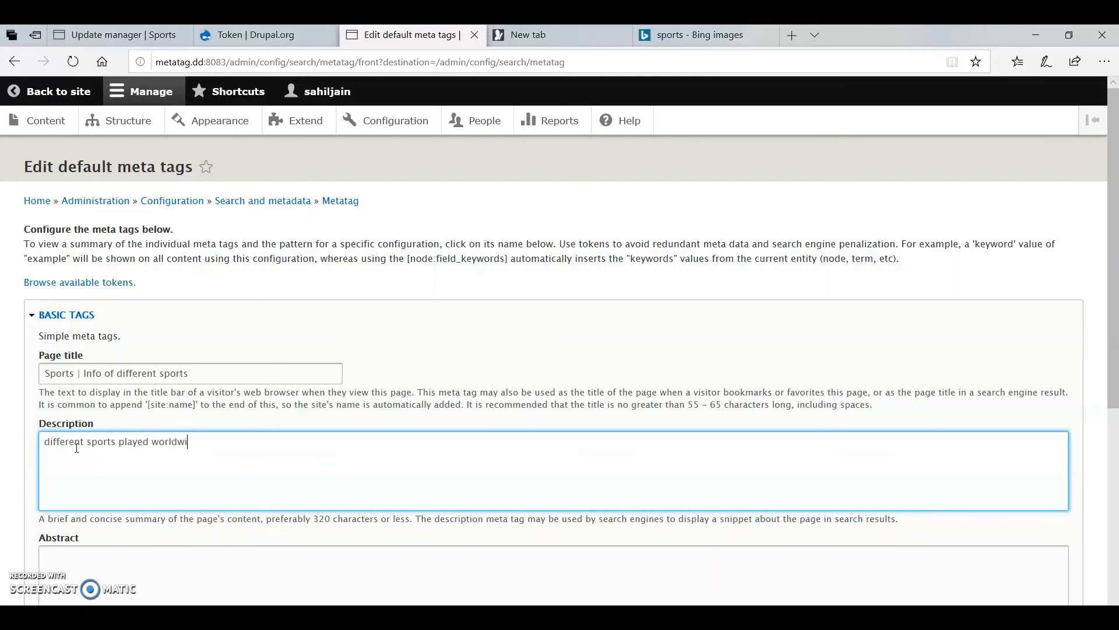
scroll(76, 448, down, 2)
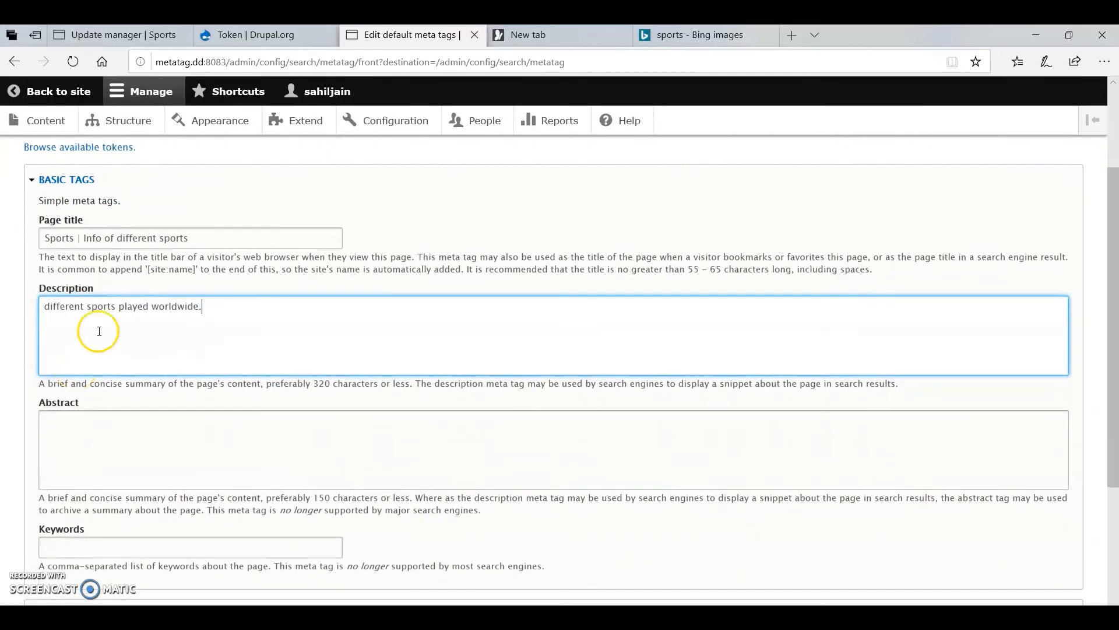
Set the Front page keywords to "sports, cricket, basketball, badminton" and save these default meta tags.
scroll(147, 458, down, 3)
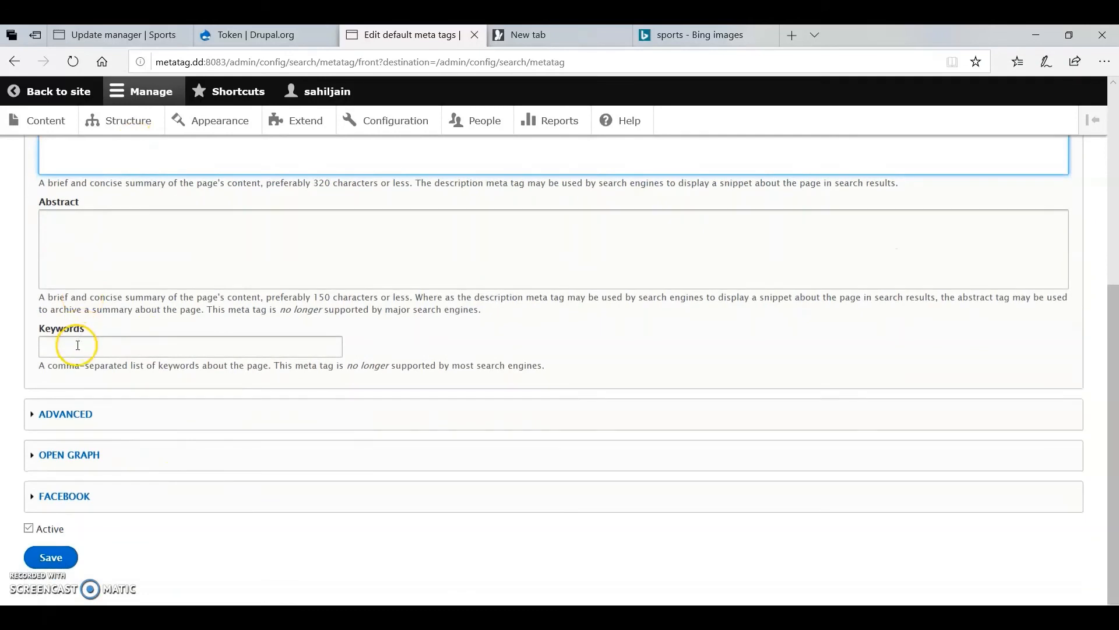
click(78, 345)
click(121, 371)
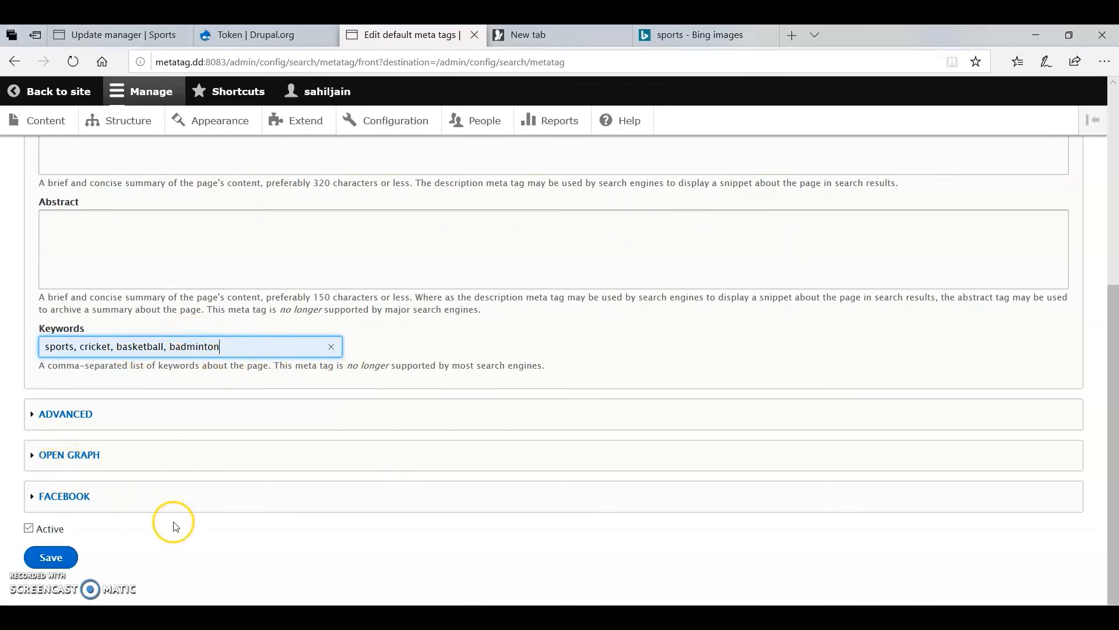
click(370, 349)
click(51, 559)
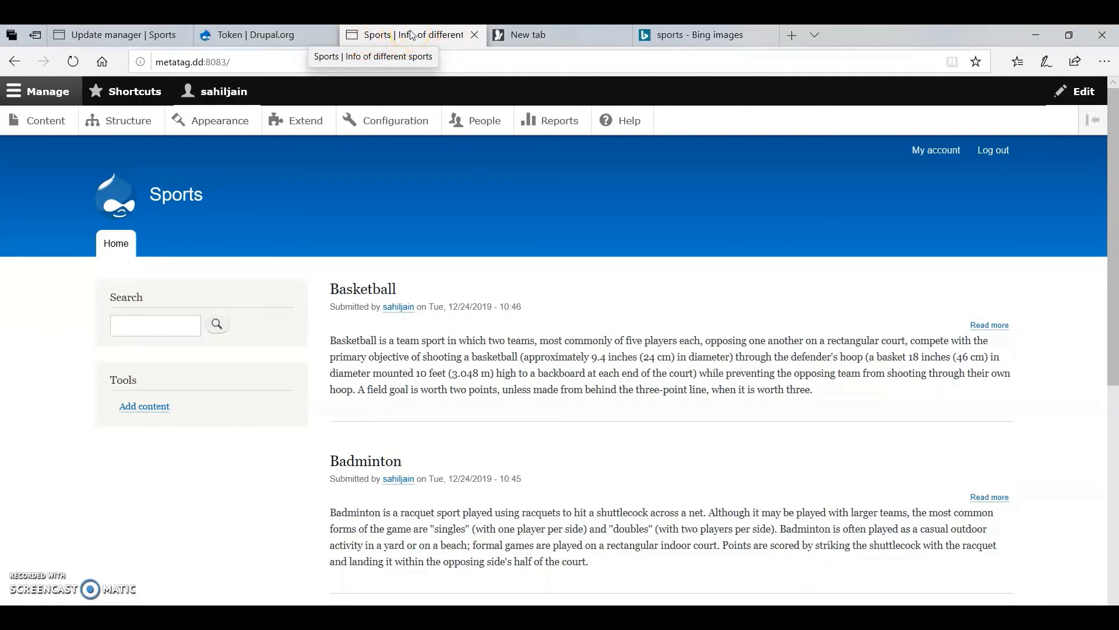
Return to the Metatag configuration, look through the default meta tags for Content and save them.
click(396, 115)
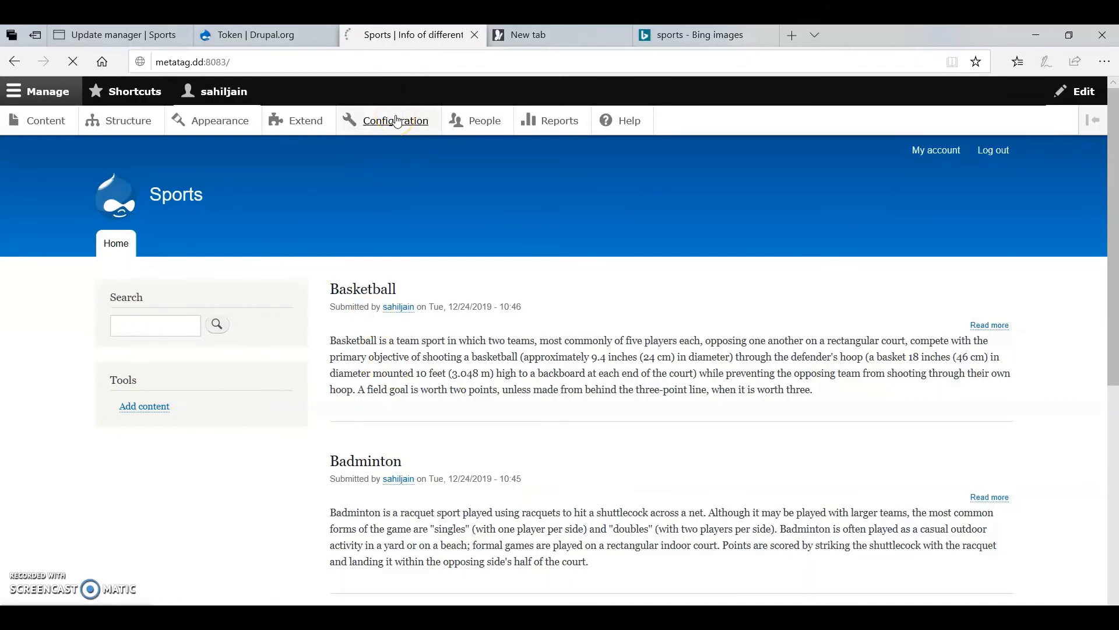
scroll(160, 309, down, 6)
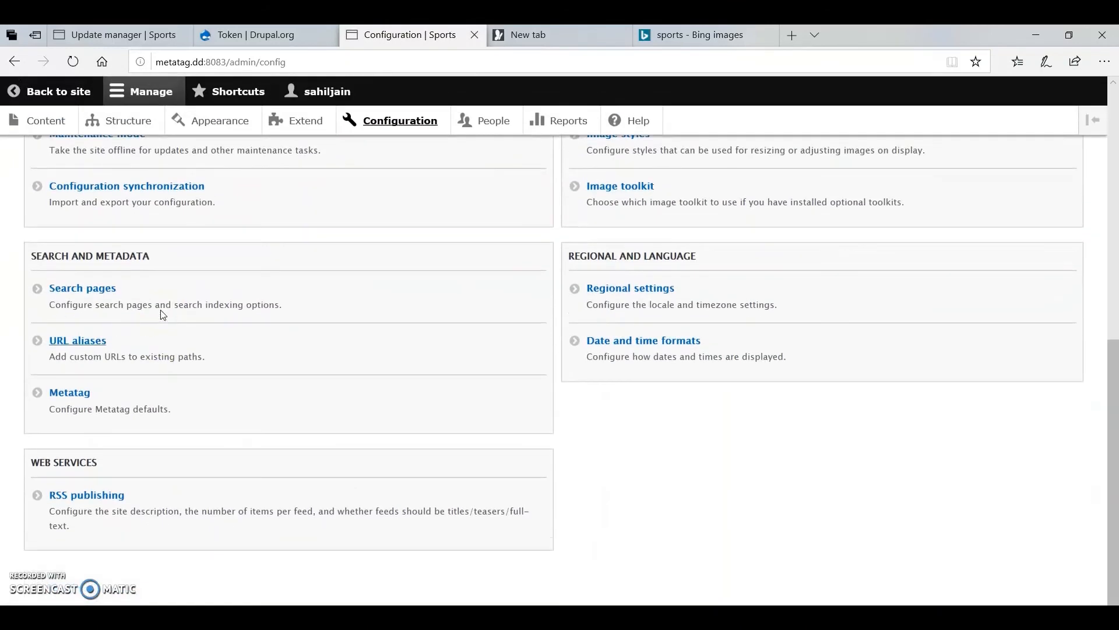
click(70, 392)
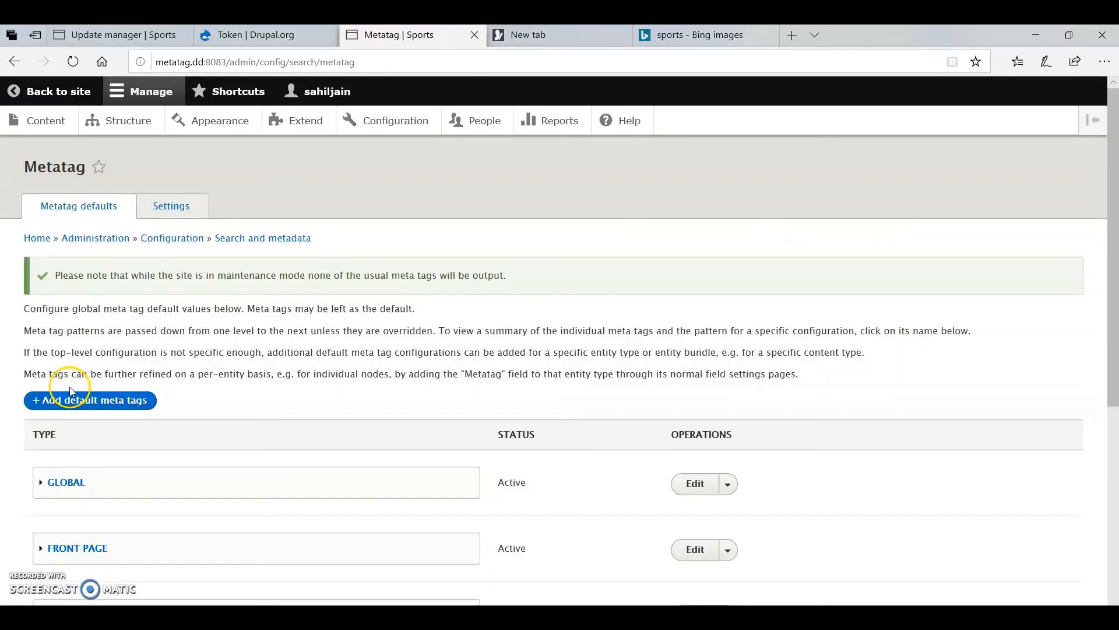
scroll(273, 446, down, 5)
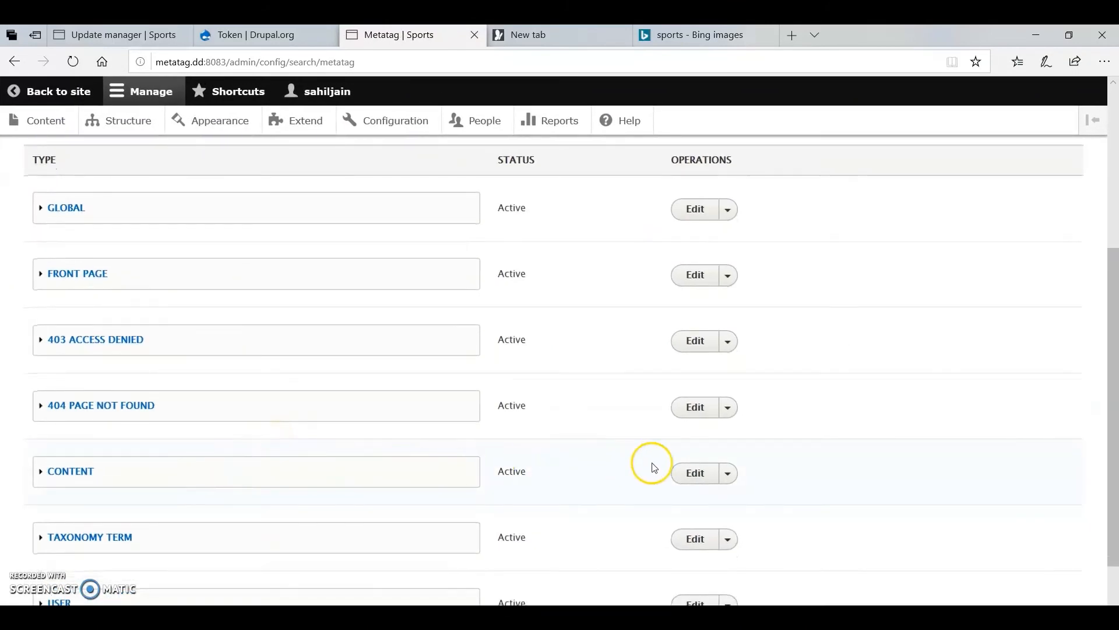
click(686, 475)
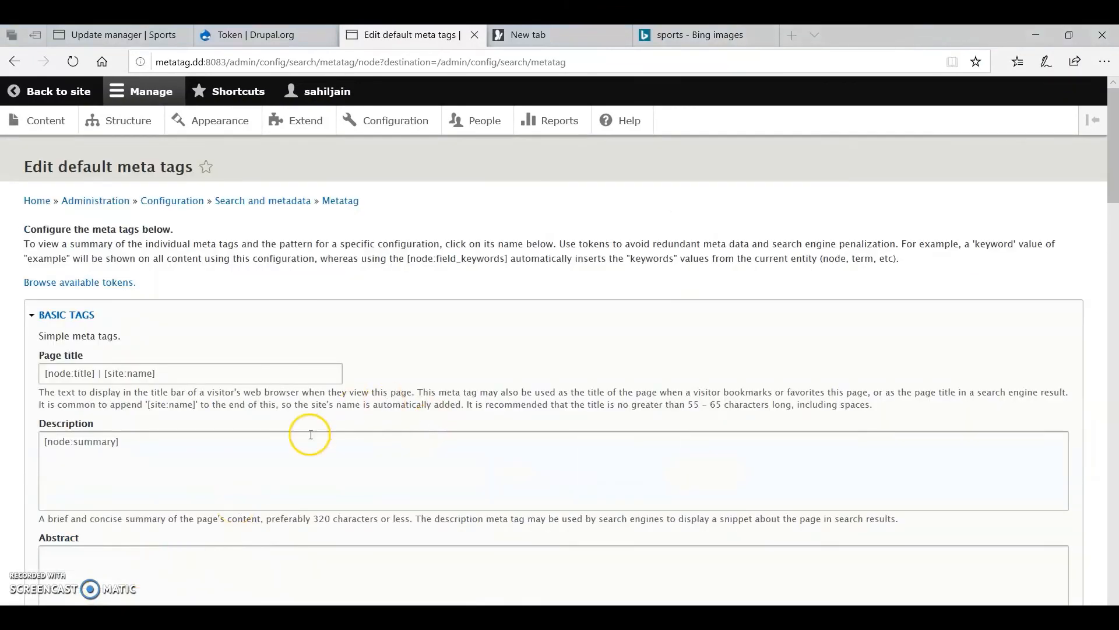
scroll(245, 400, down, 8)
scroll(249, 402, down, 15)
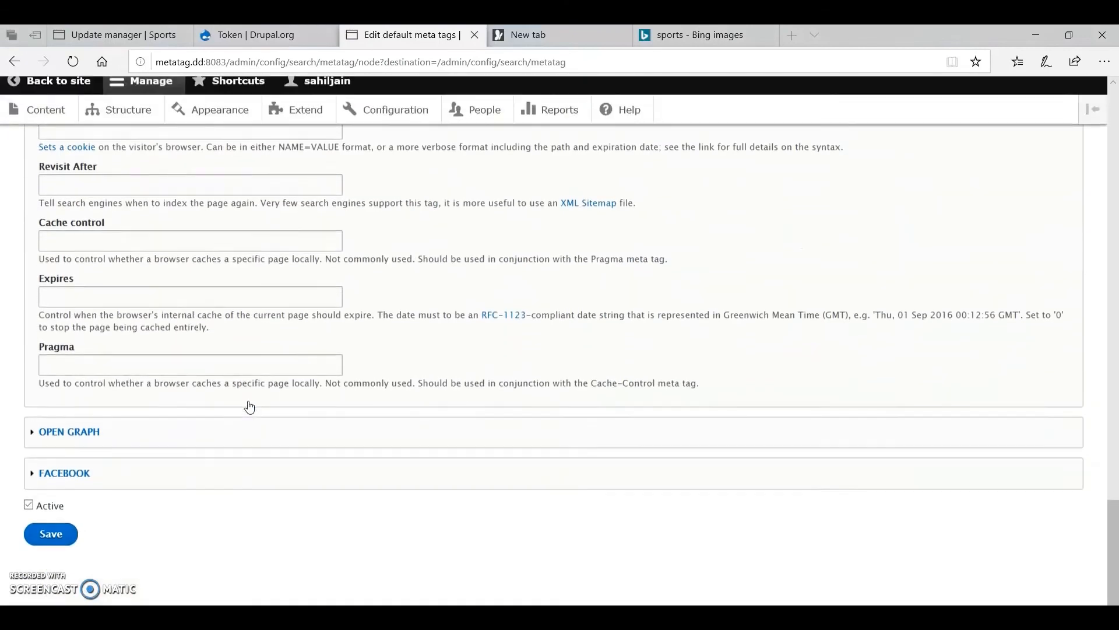
click(49, 546)
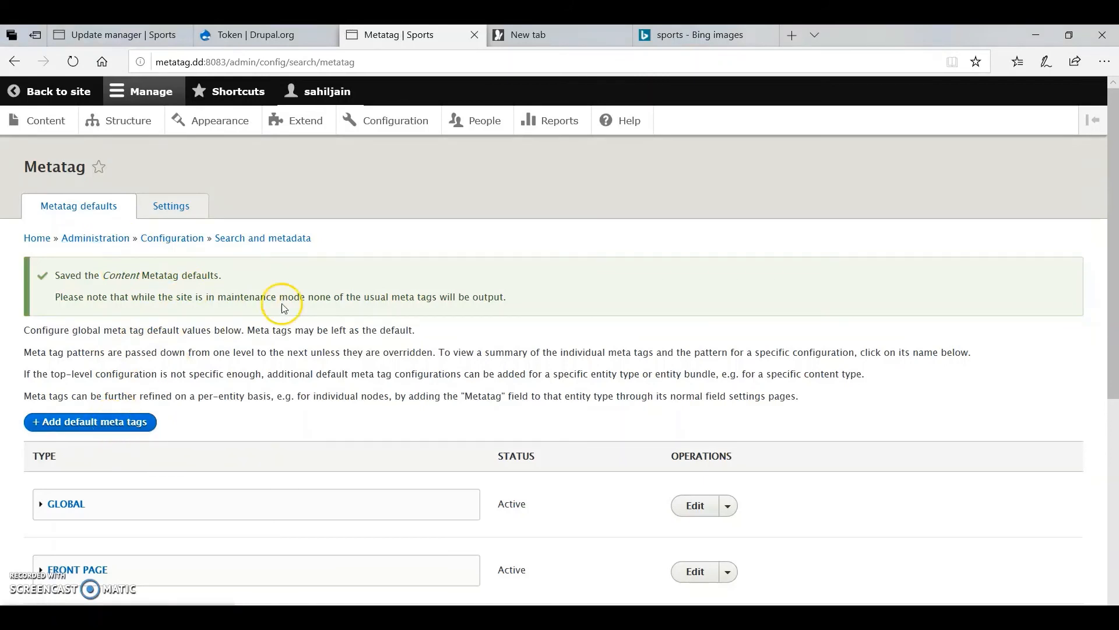
Start adding a new set of default meta tags with Sport as its type.
click(100, 426)
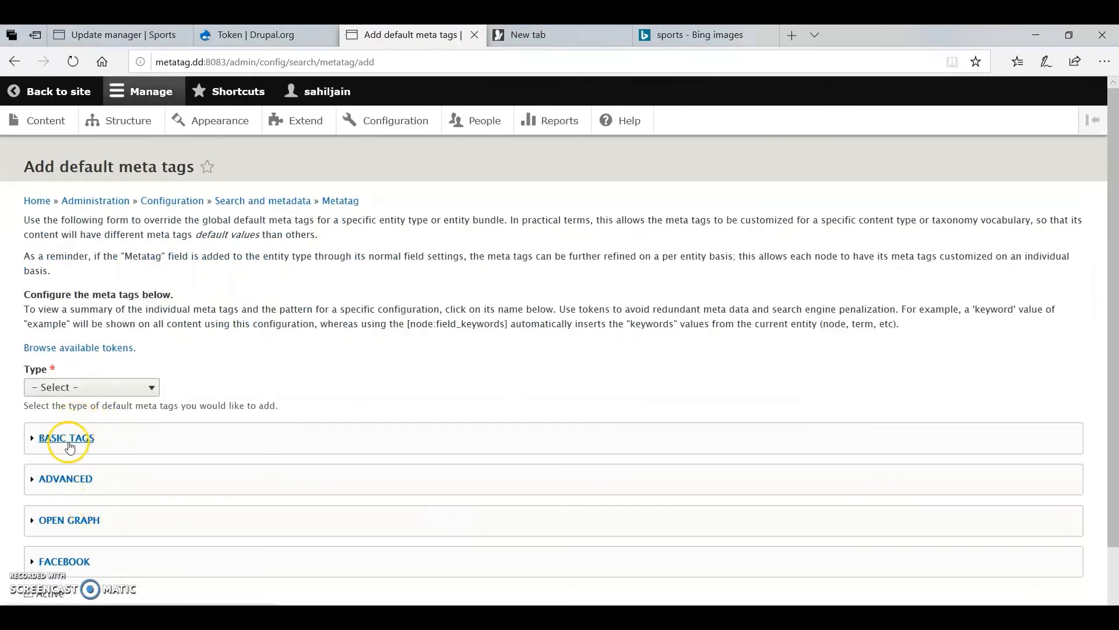
click(69, 446)
click(96, 386)
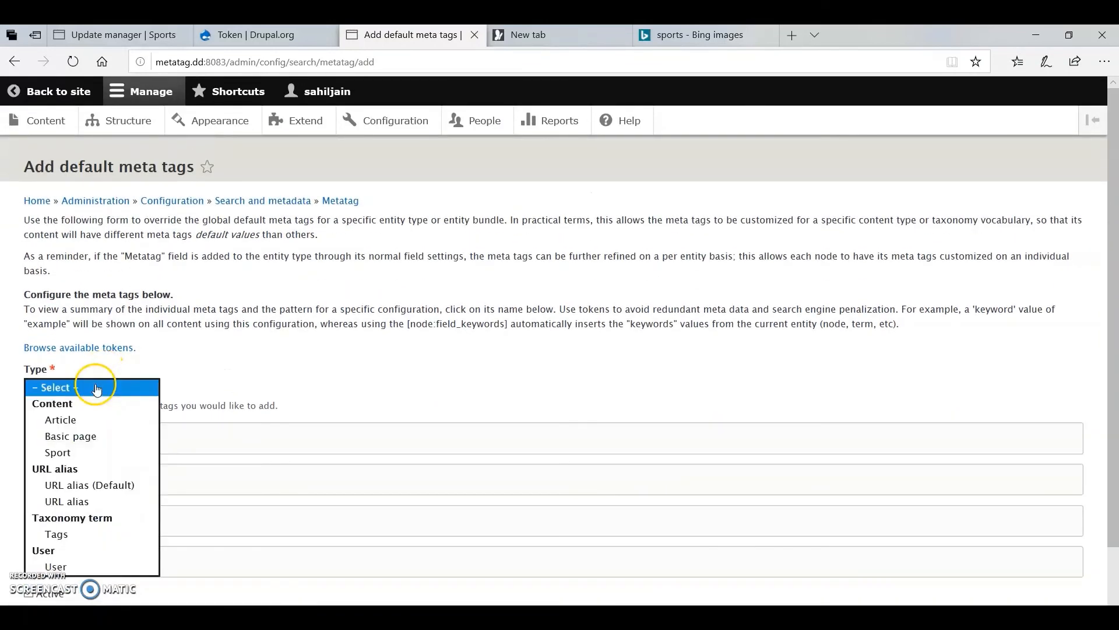
click(68, 452)
scroll(145, 449, down, 1)
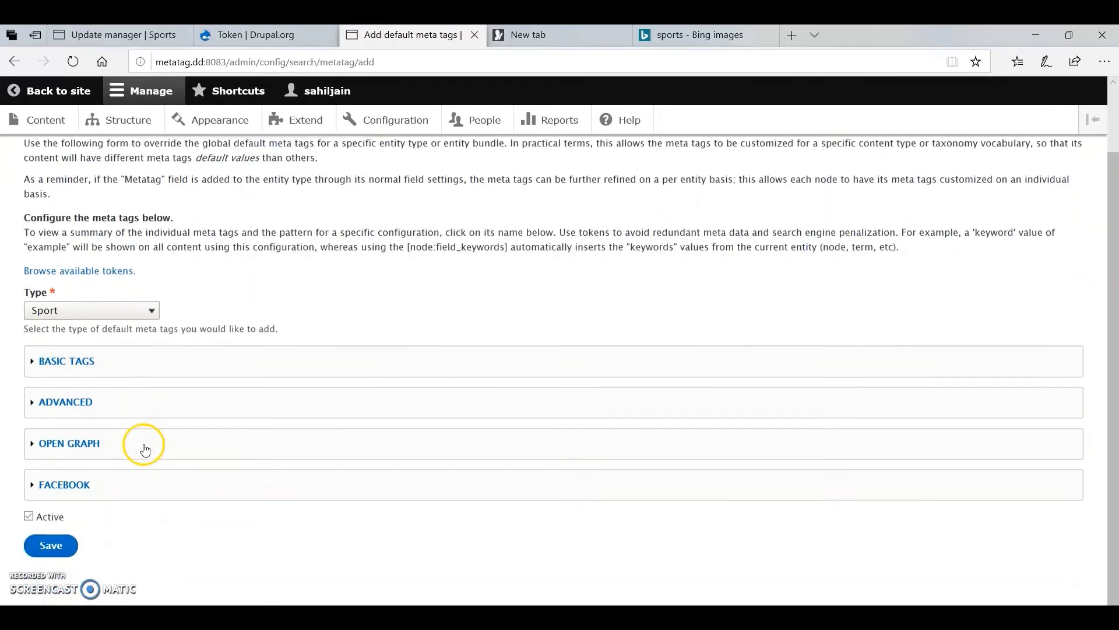
Set the page title in the Sport basic tags to "[current-page:title] | [site:name]".
click(95, 362)
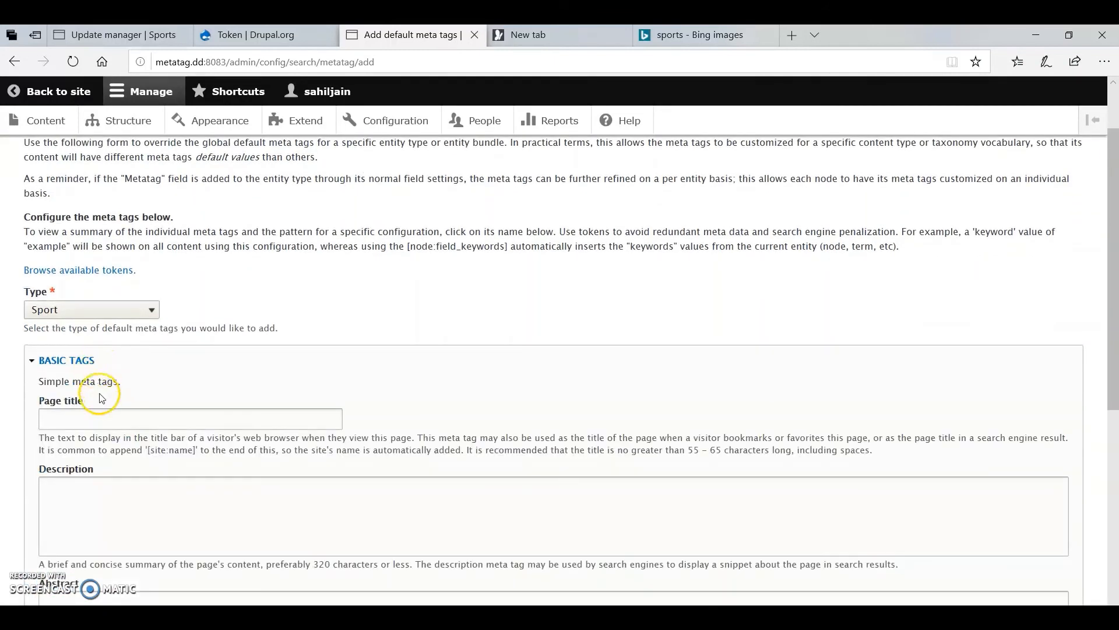
click(108, 411)
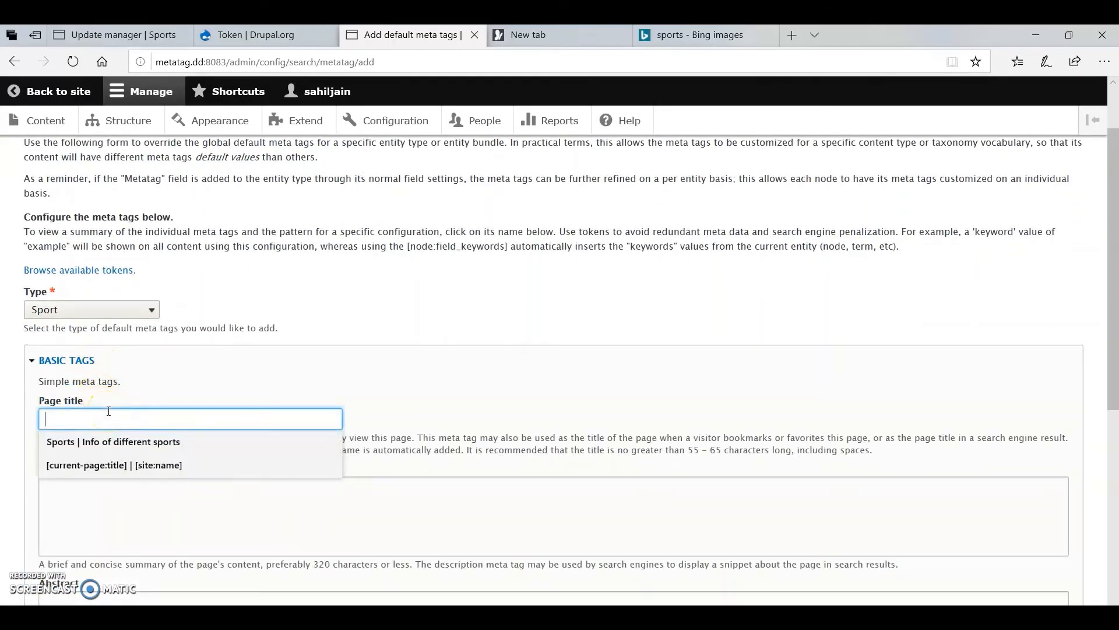
click(111, 469)
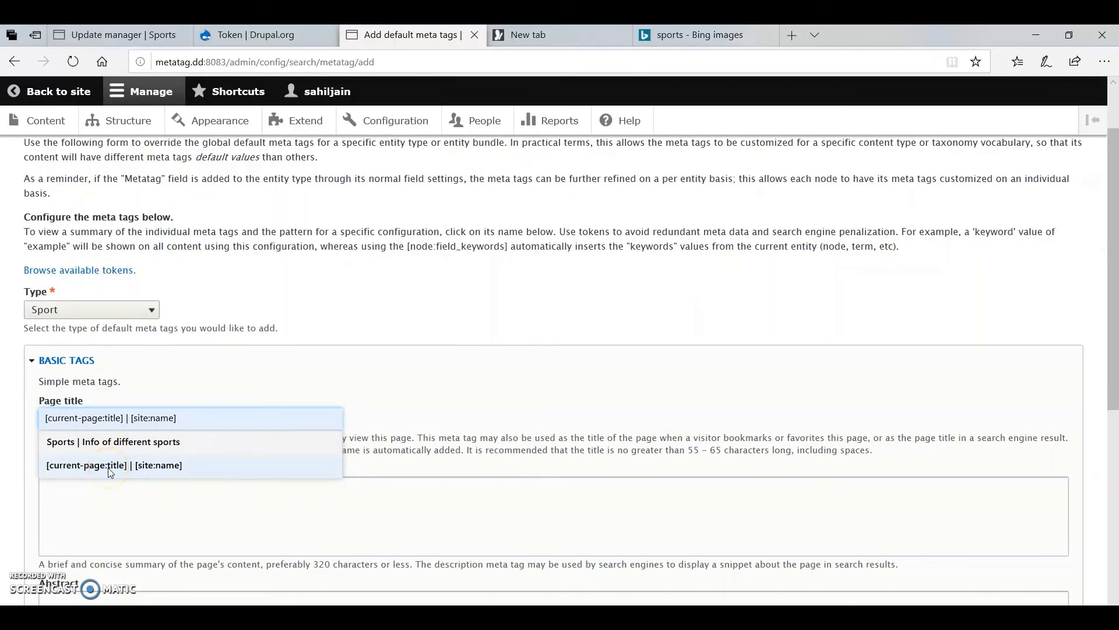
click(109, 468)
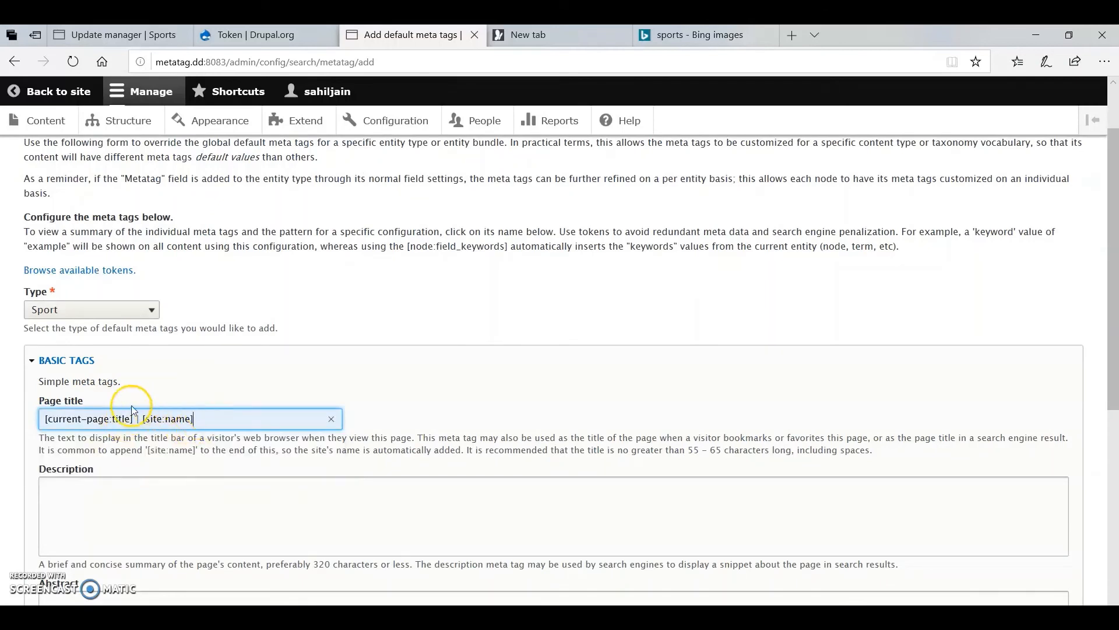
Set the Sport description to "[current-page:title] Information about [current-page:title]", inserting the title tokens from the available current page tokens.
click(86, 489)
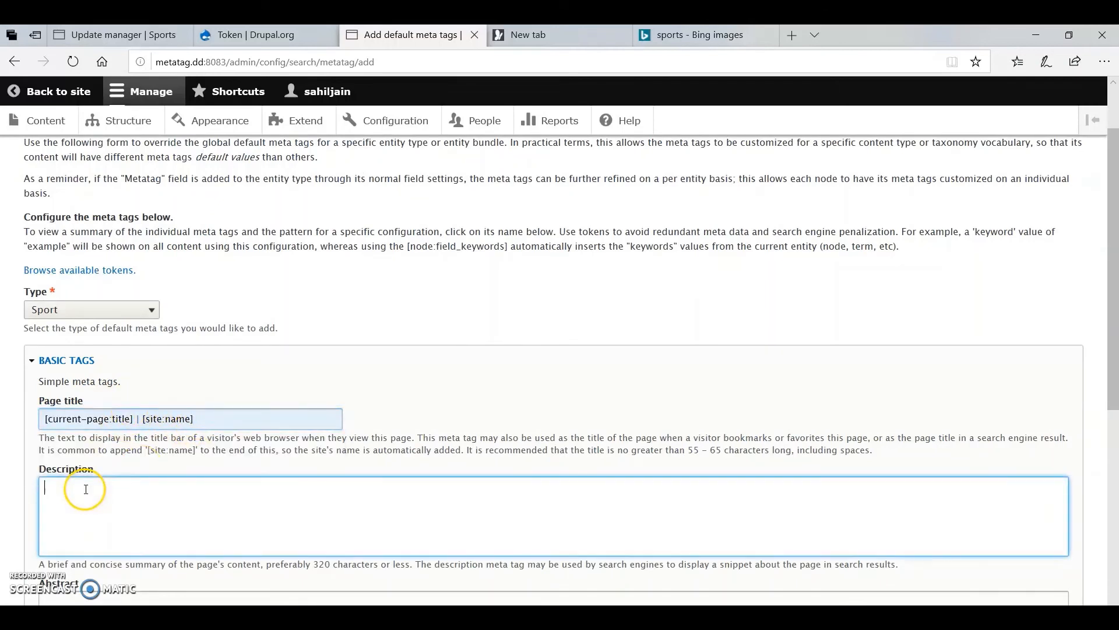
click(84, 274)
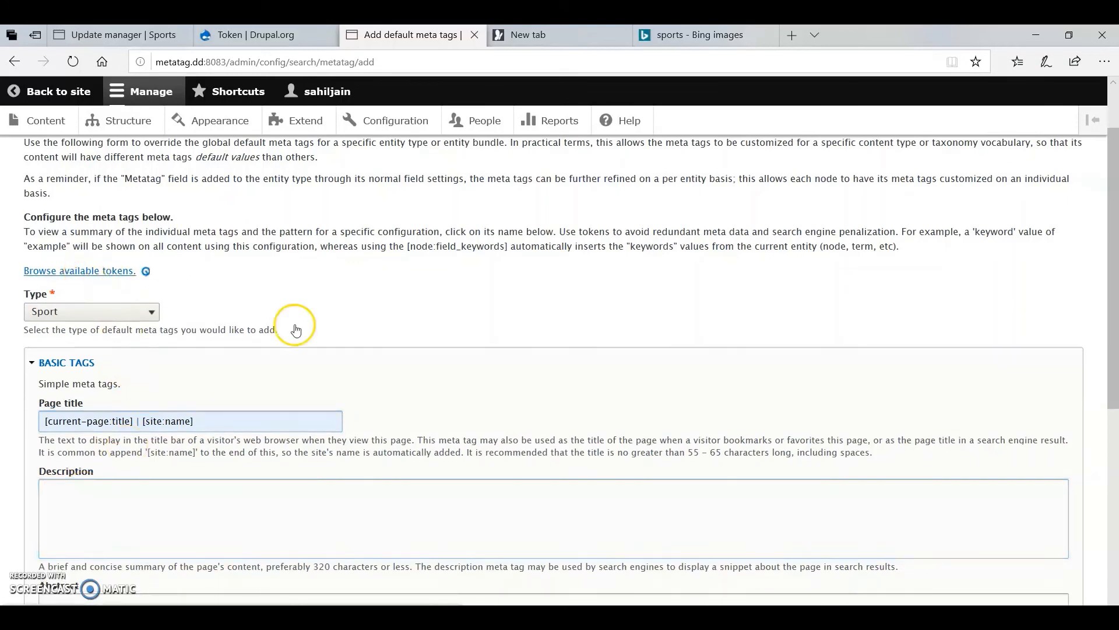
scroll(512, 415, down, 3)
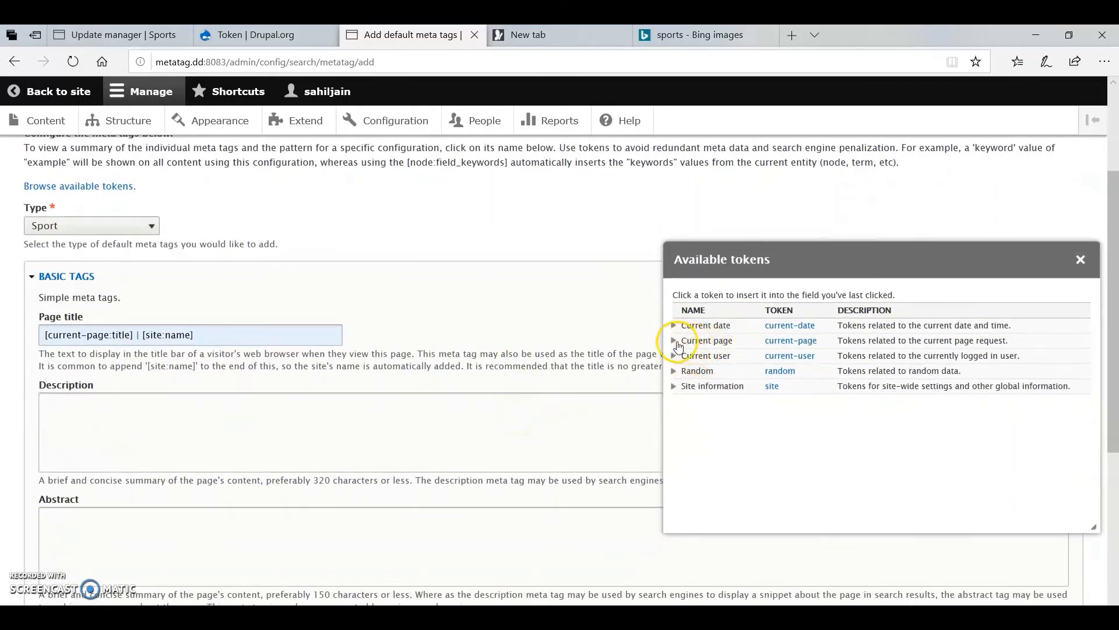
click(677, 341)
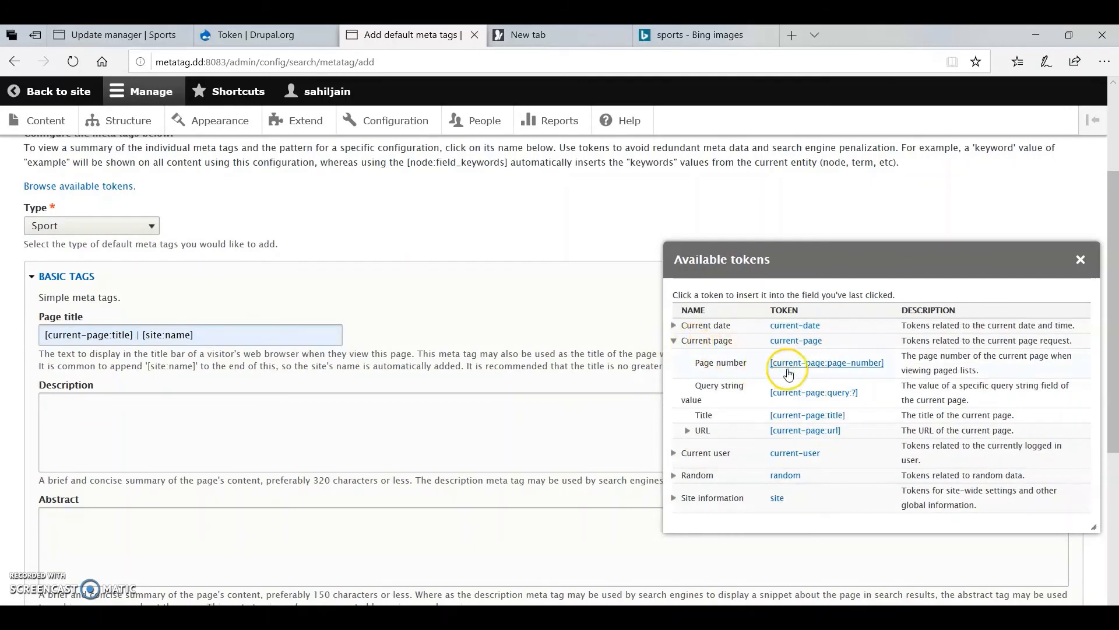
click(811, 415)
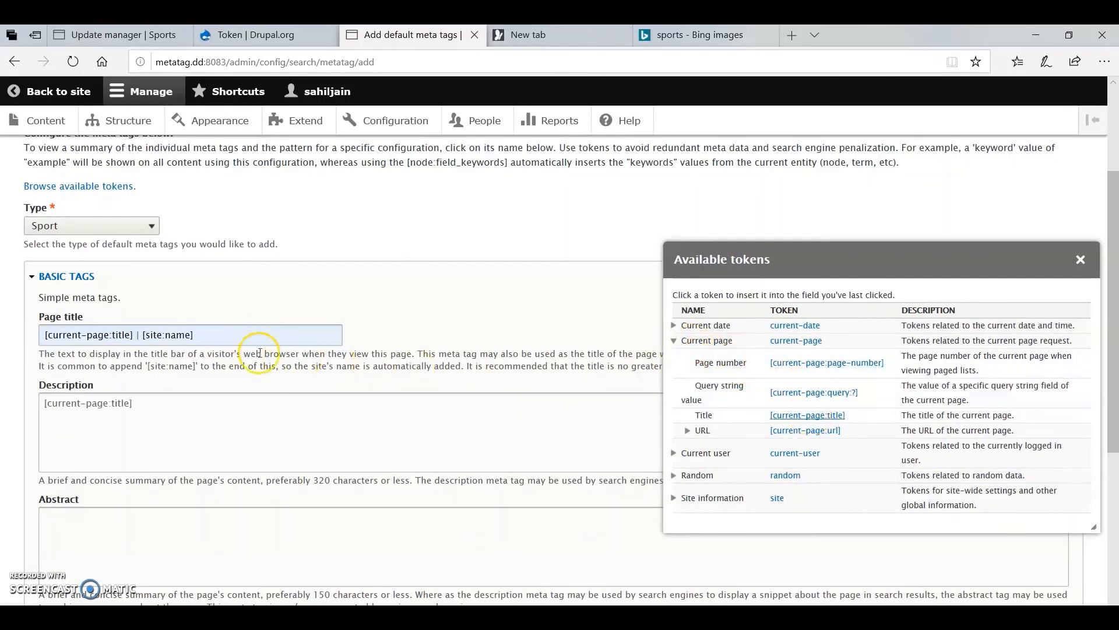
click(199, 400)
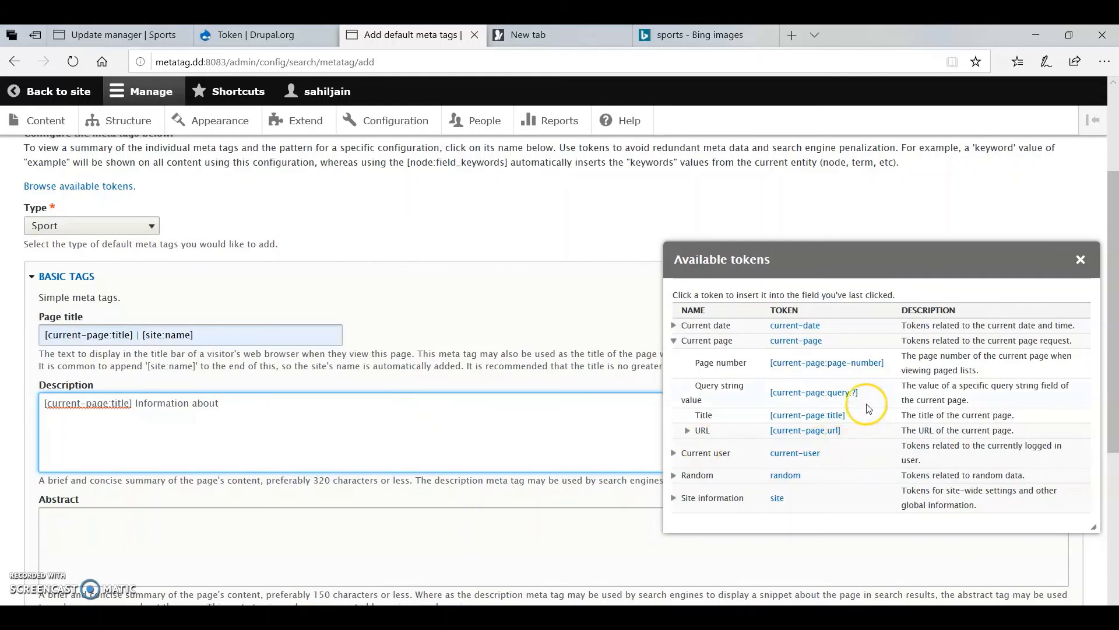
click(821, 416)
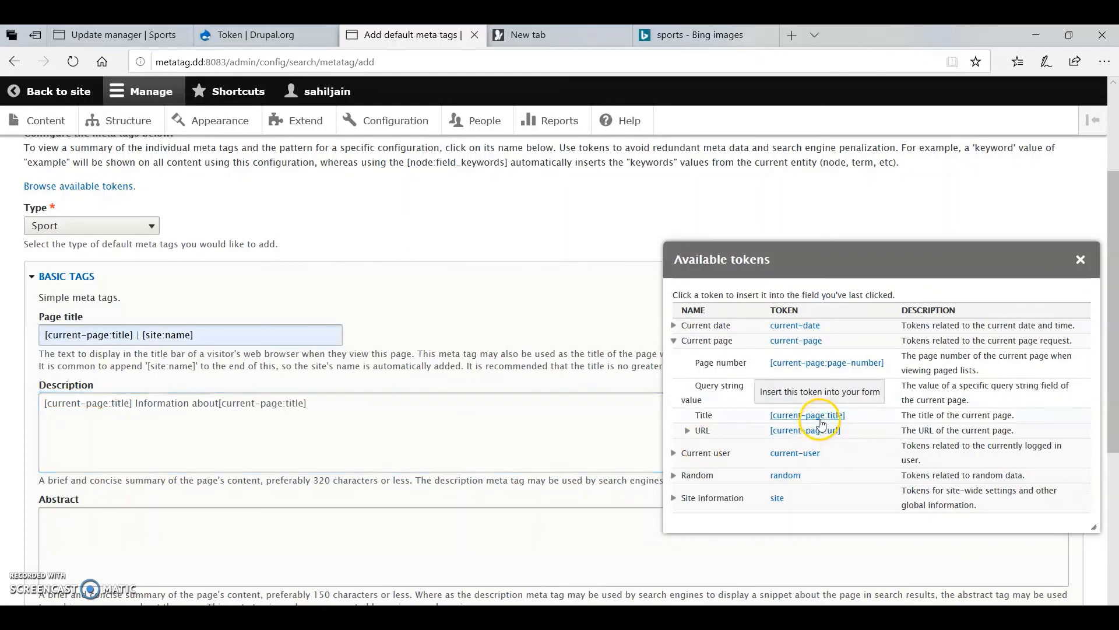
click(218, 402)
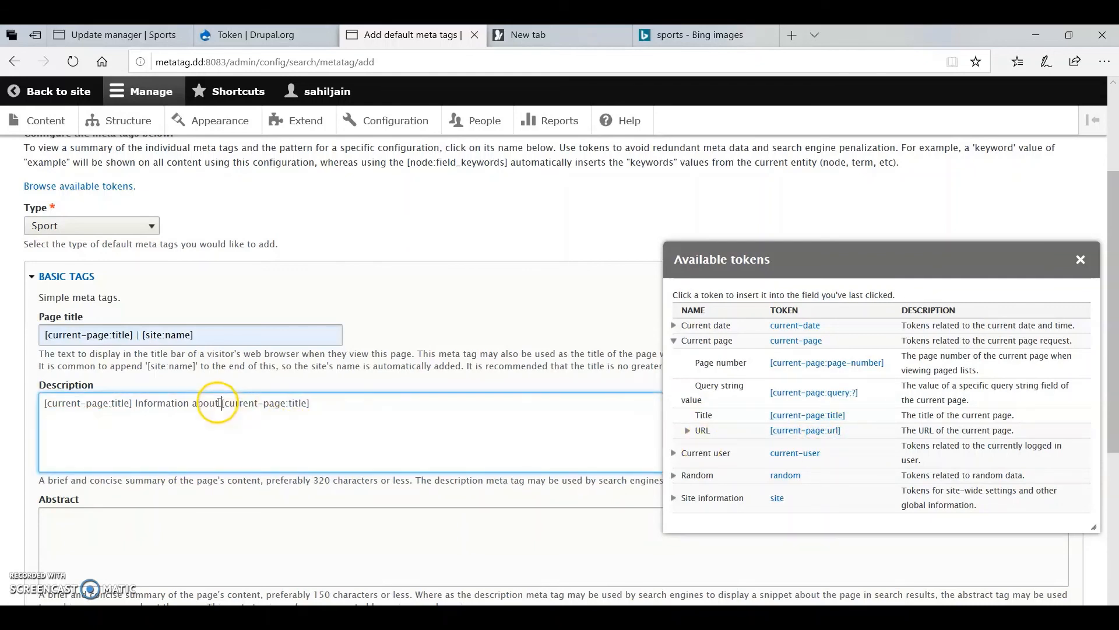
Set the Sport keywords to "[current-page:title], sports", inserting the current page title token.
scroll(105, 444, down, 1)
scroll(109, 444, down, 2)
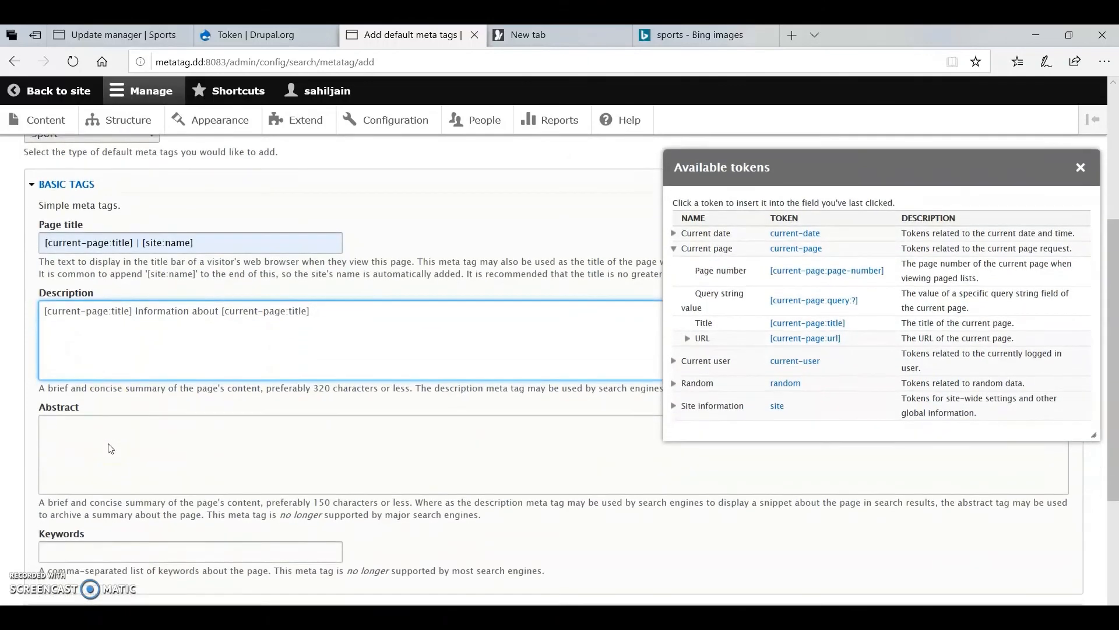
click(88, 479)
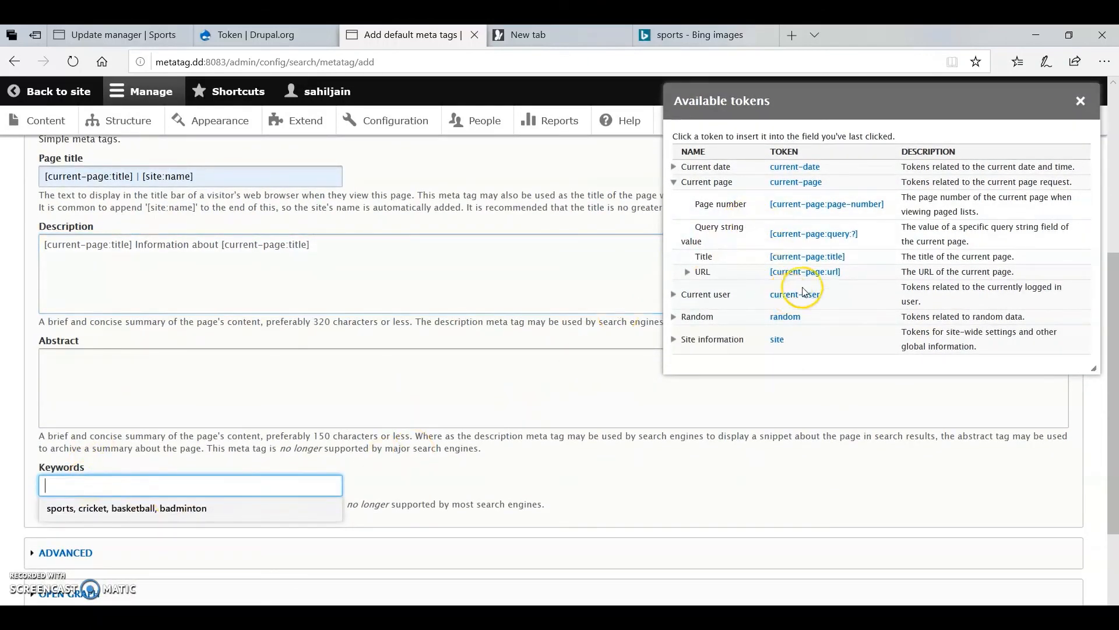
click(828, 260)
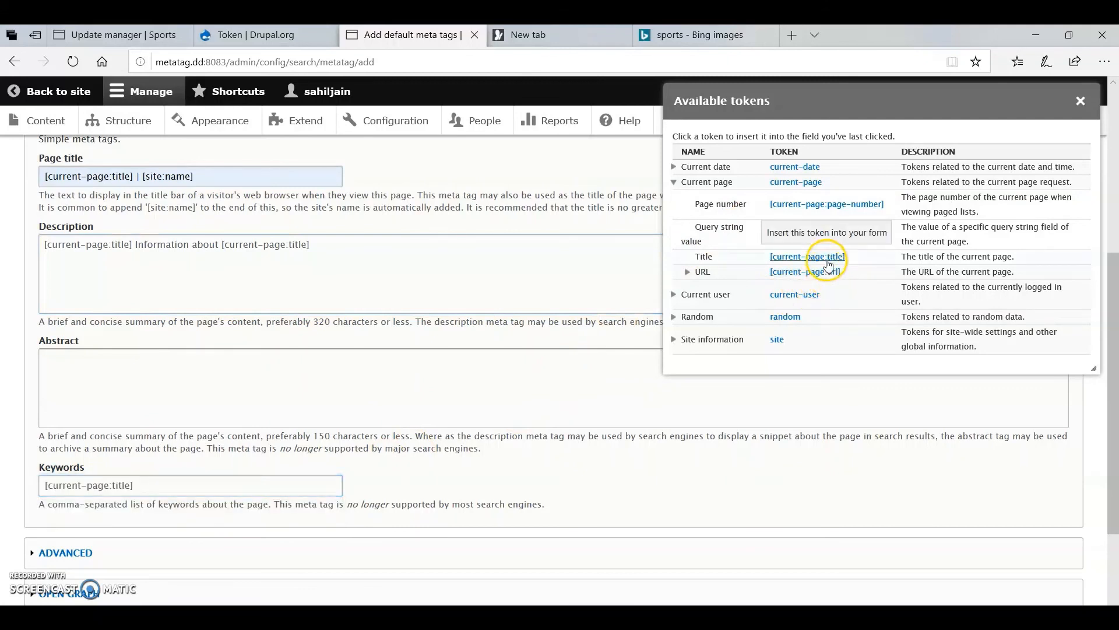
click(161, 490)
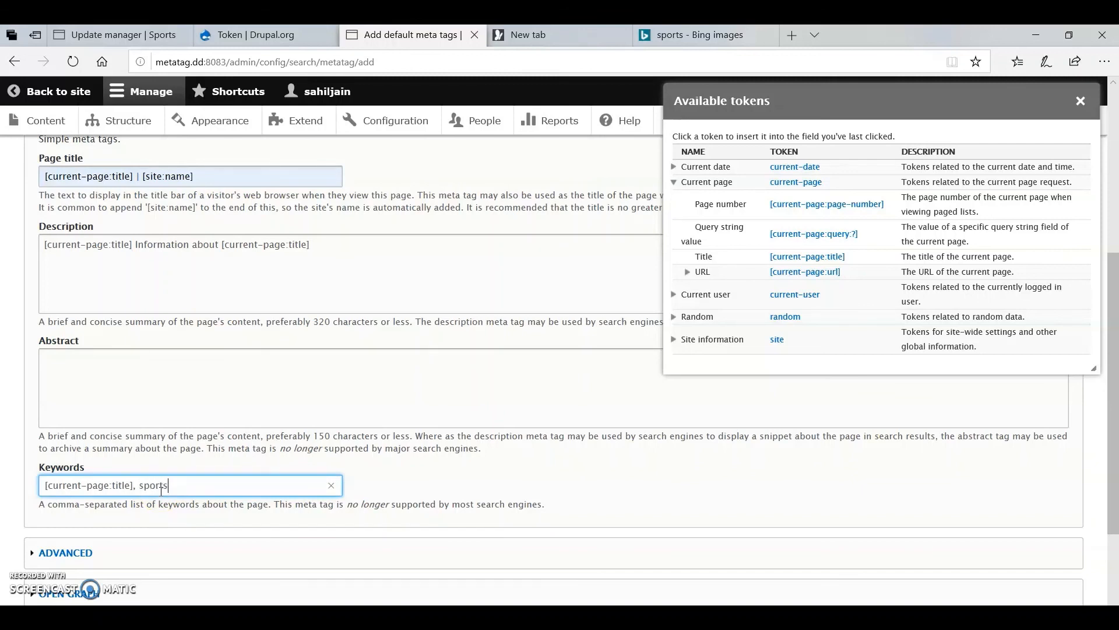
Look through the Open Graph and Facebook tags without filling them in and save the Sport default meta tags.
scroll(161, 489, down, 3)
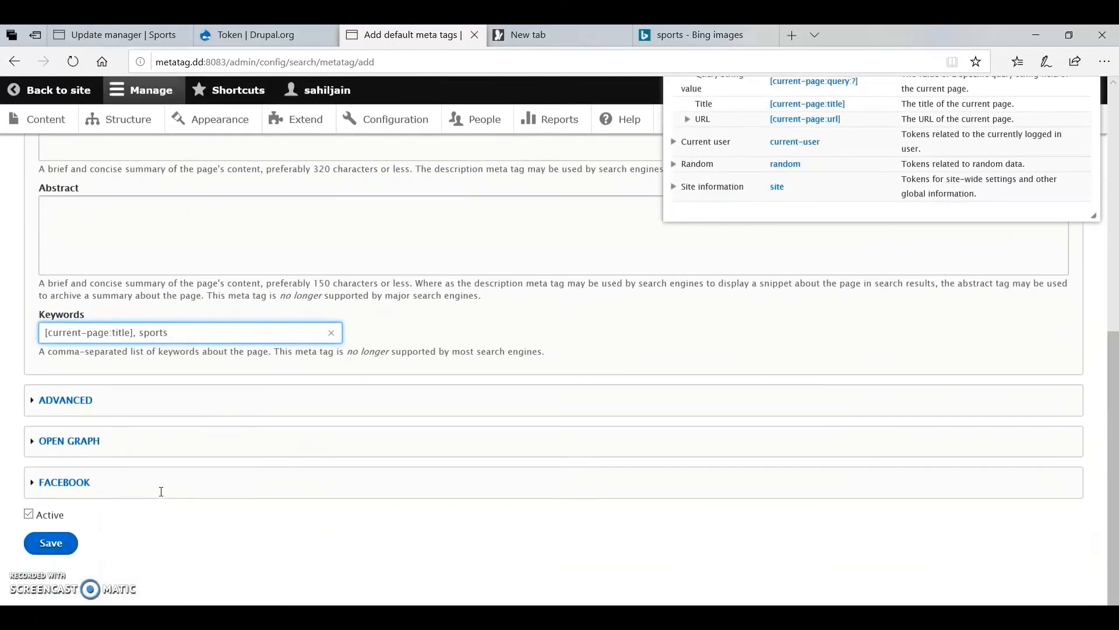
click(68, 442)
scroll(68, 449, down, 5)
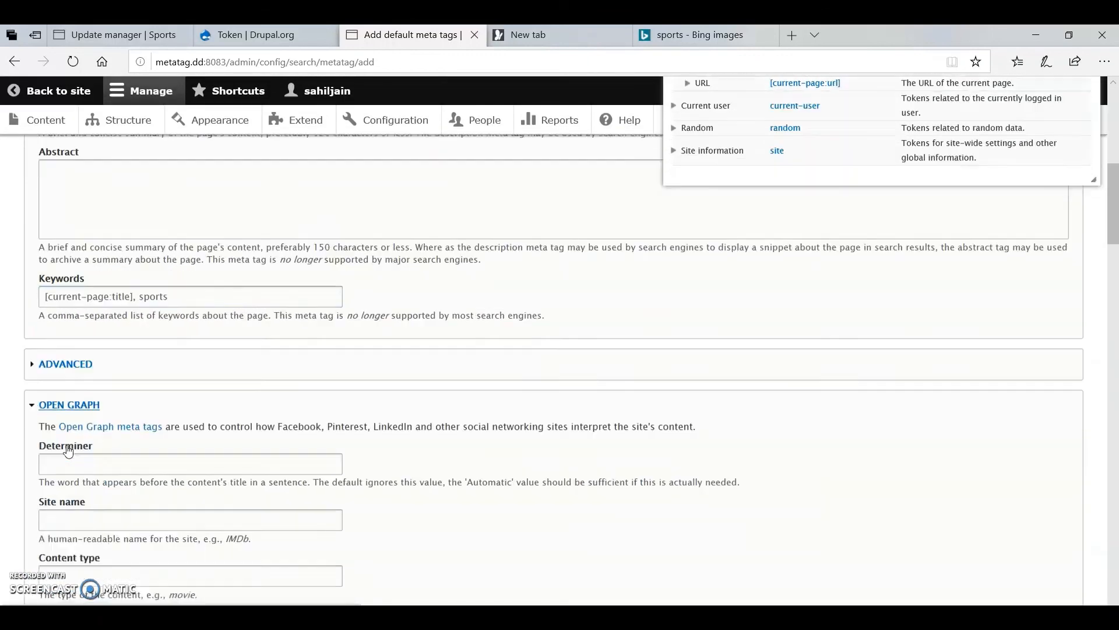
scroll(68, 450, down, 3)
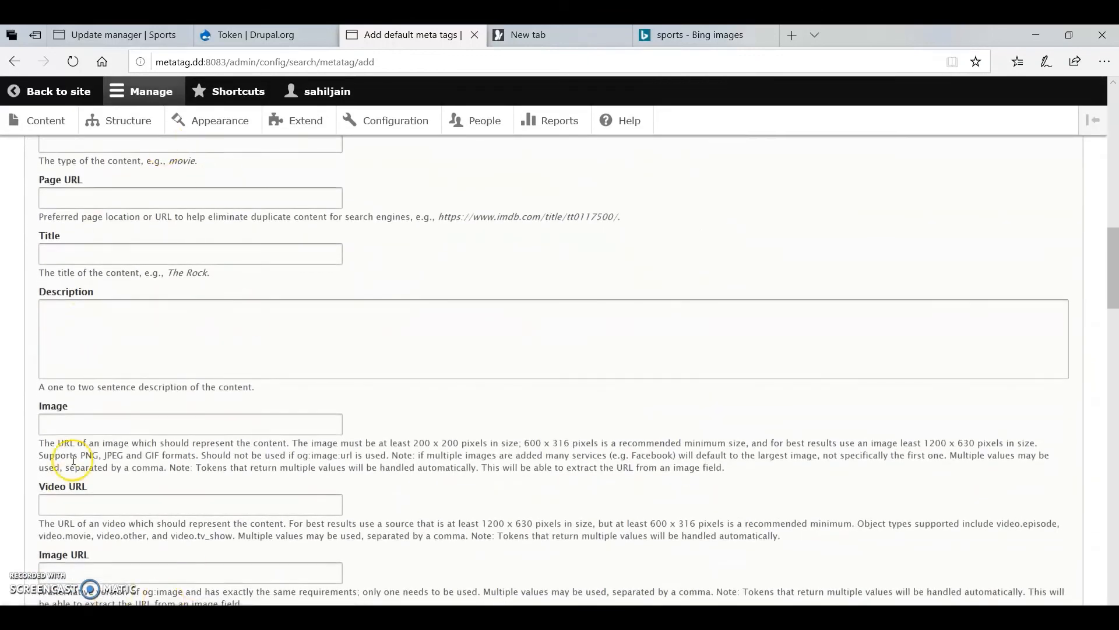
scroll(70, 455, down, 4)
scroll(74, 460, up, 10)
scroll(74, 460, up, 5)
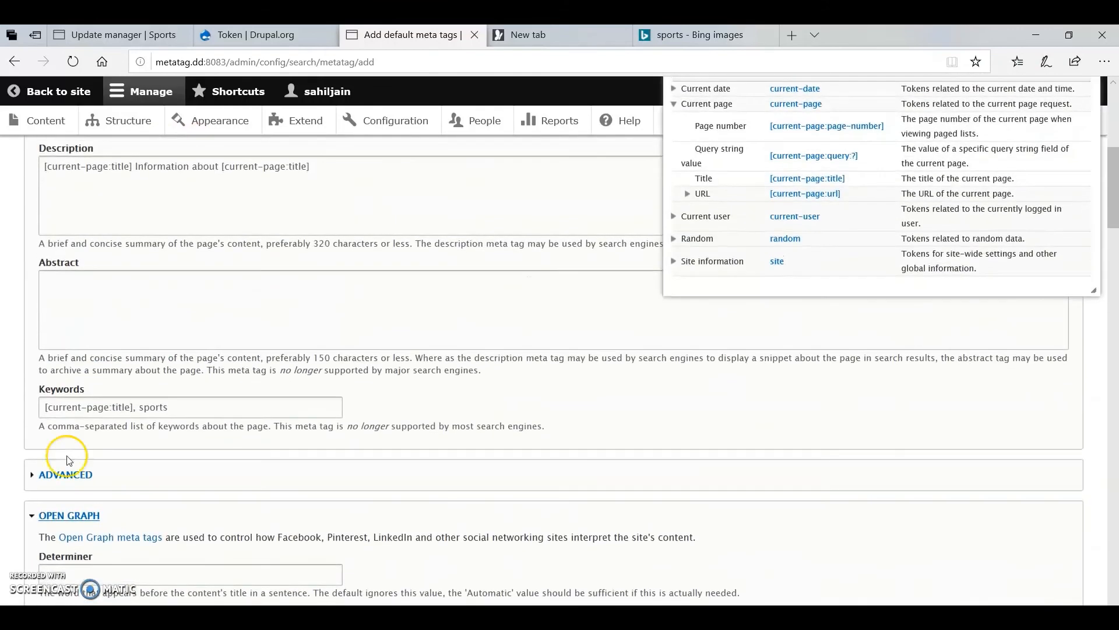
click(37, 514)
scroll(39, 519, down, 2)
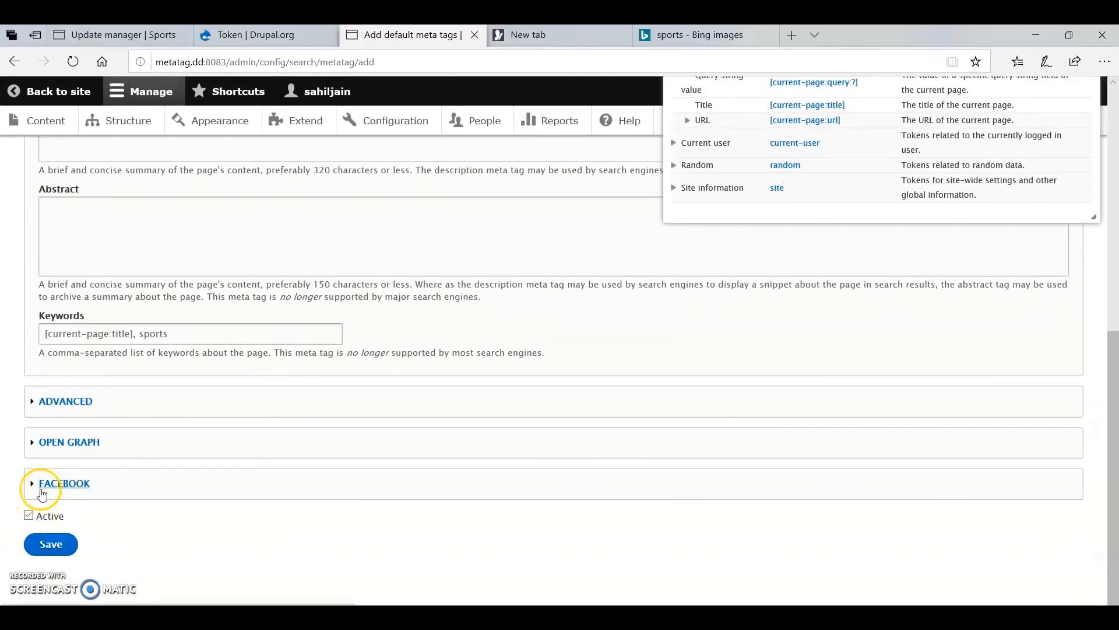
click(39, 483)
scroll(40, 467, down, 1)
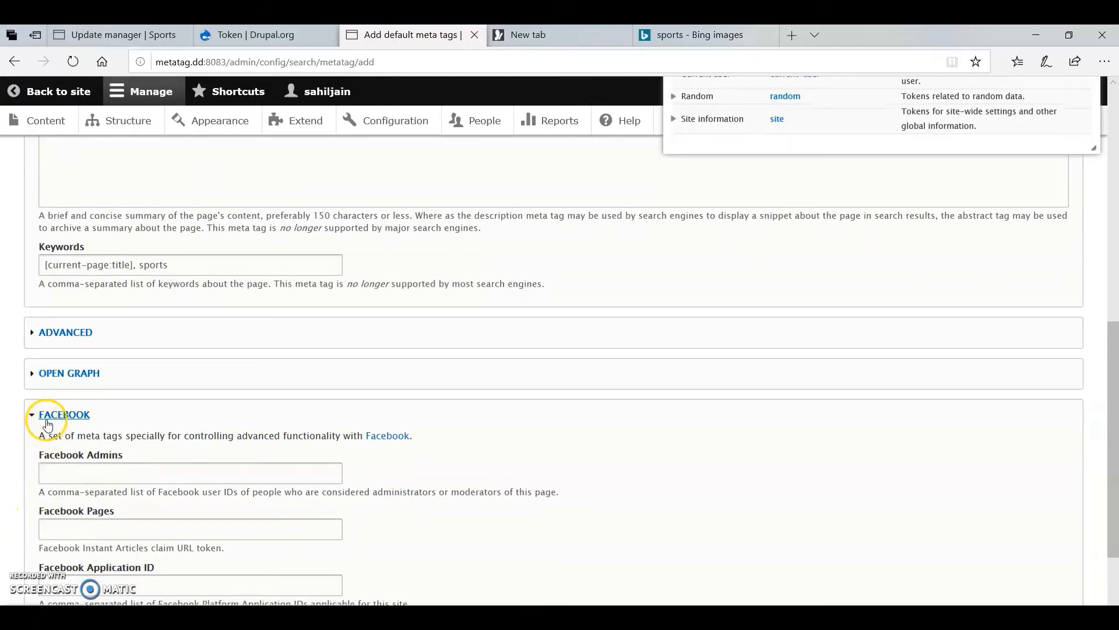
click(45, 415)
click(53, 545)
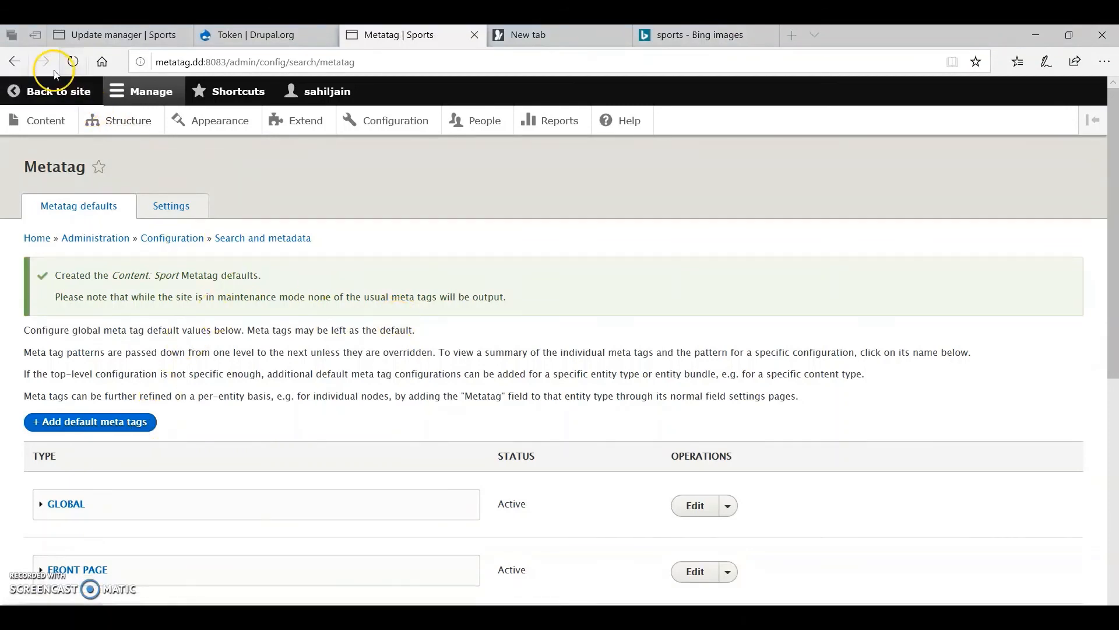
Return to the site, open the Basketball page and examine the title, description and keywords meta tags in its source.
click(55, 93)
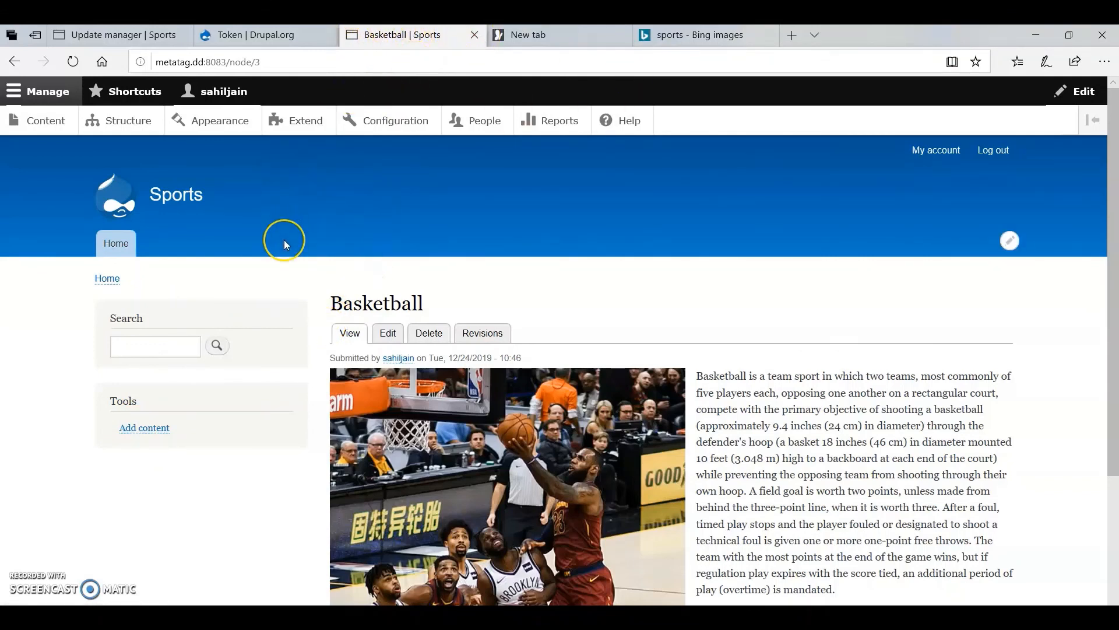
key(ctrl+u)
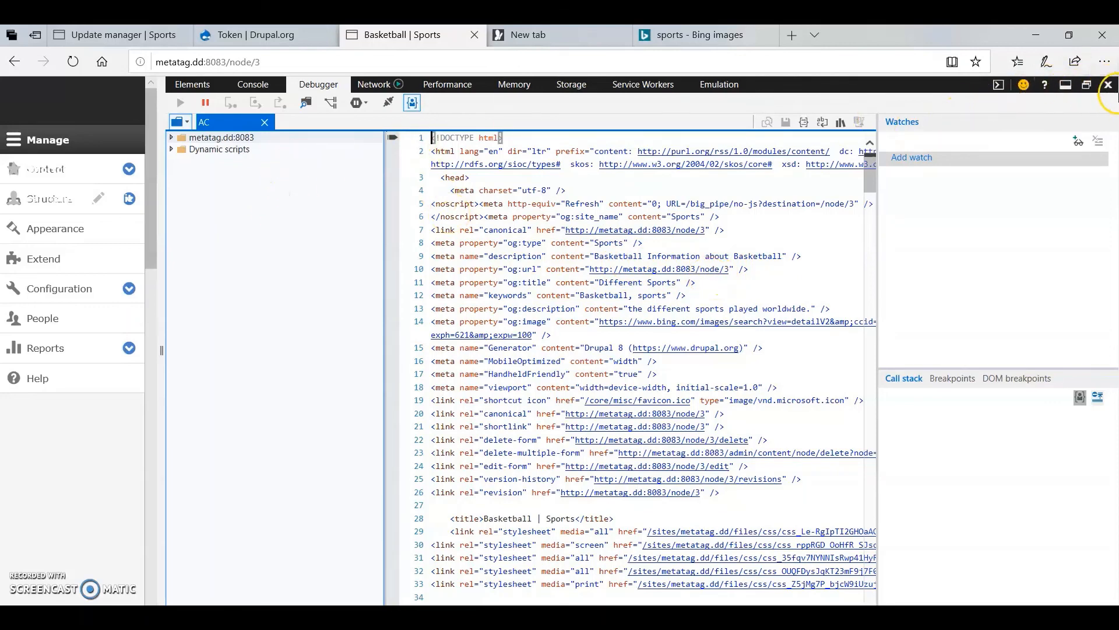
click(1109, 85)
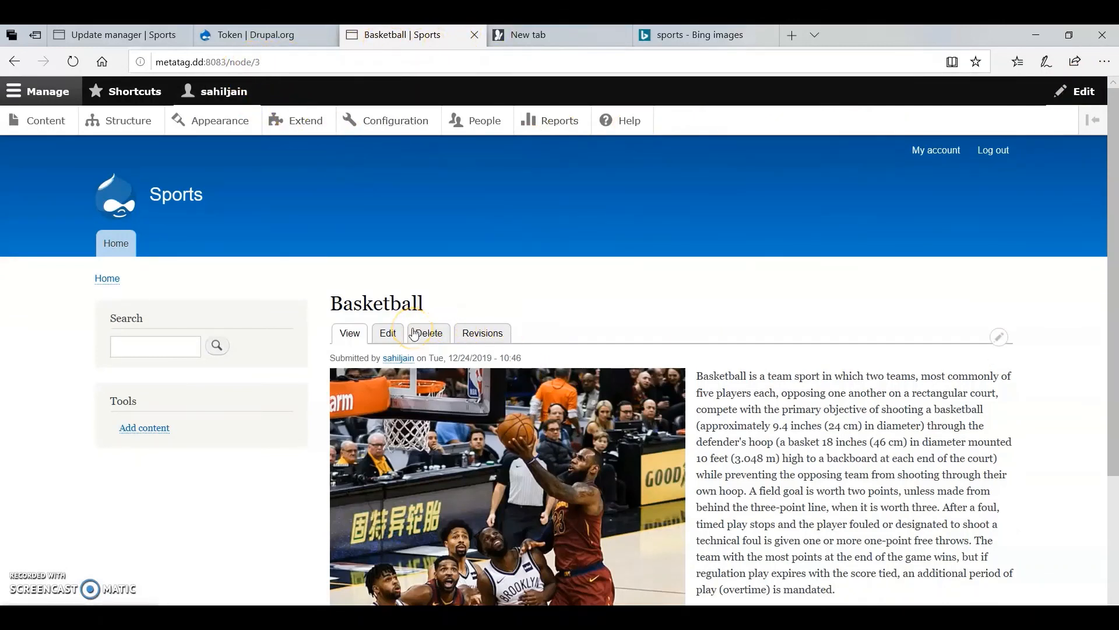
key(F12)
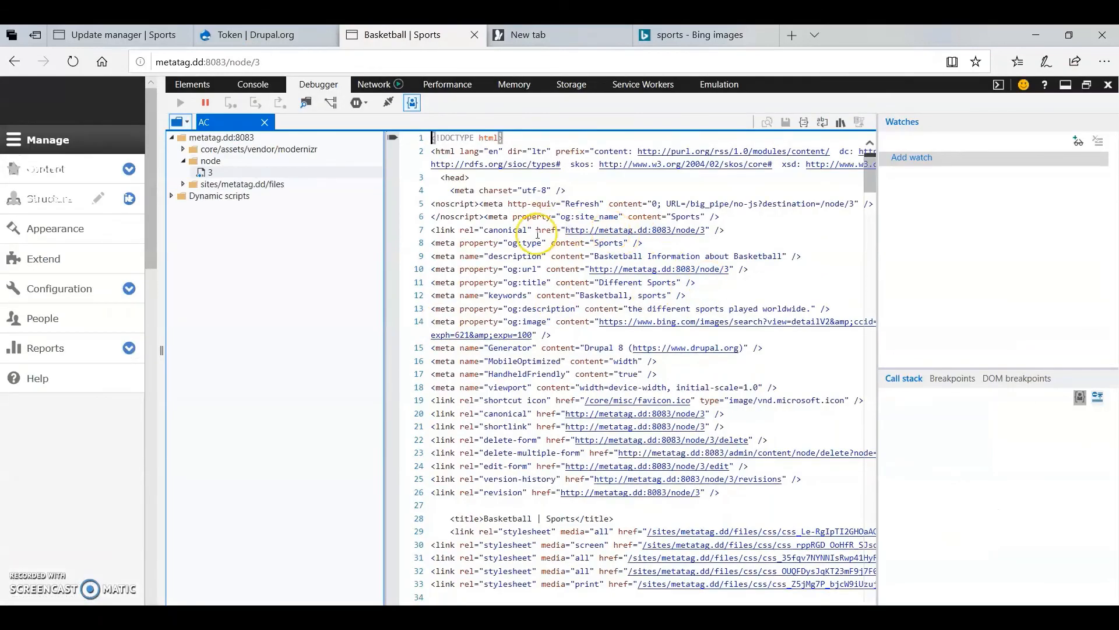